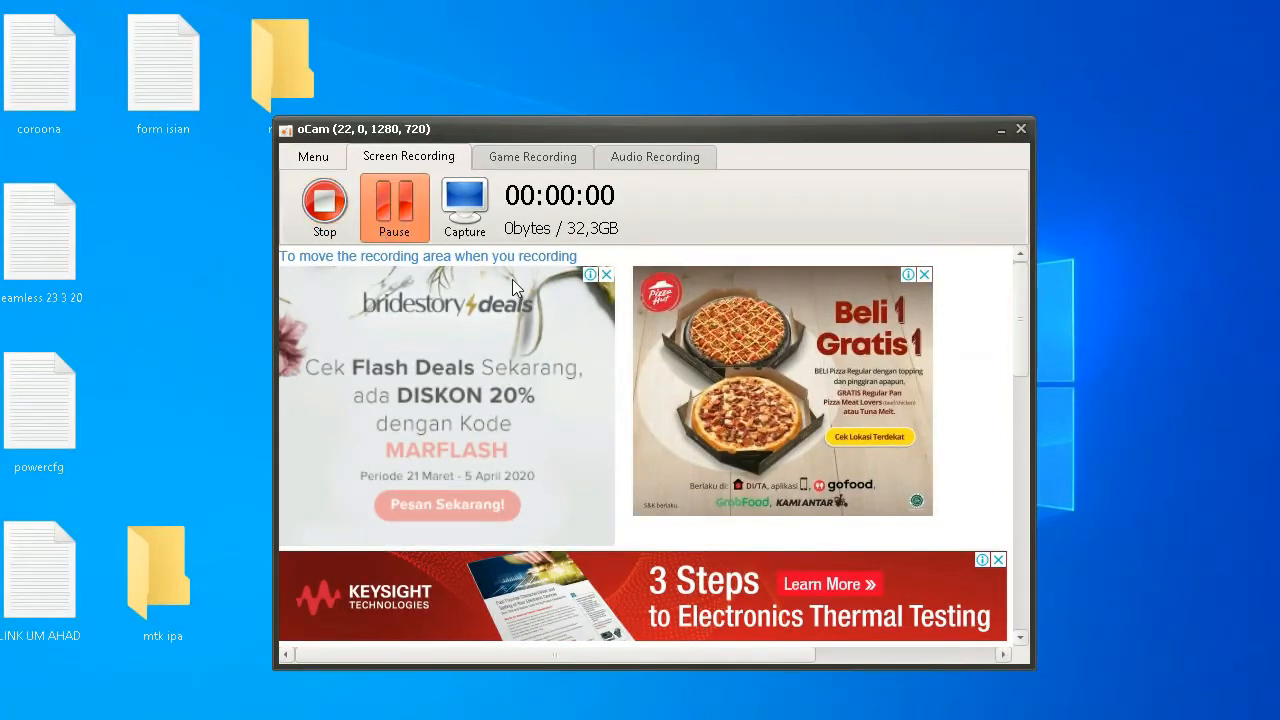
Step: Minimize the oCam recorder window and launch Google Chrome from the Start menu
click(1000, 130)
key(super)
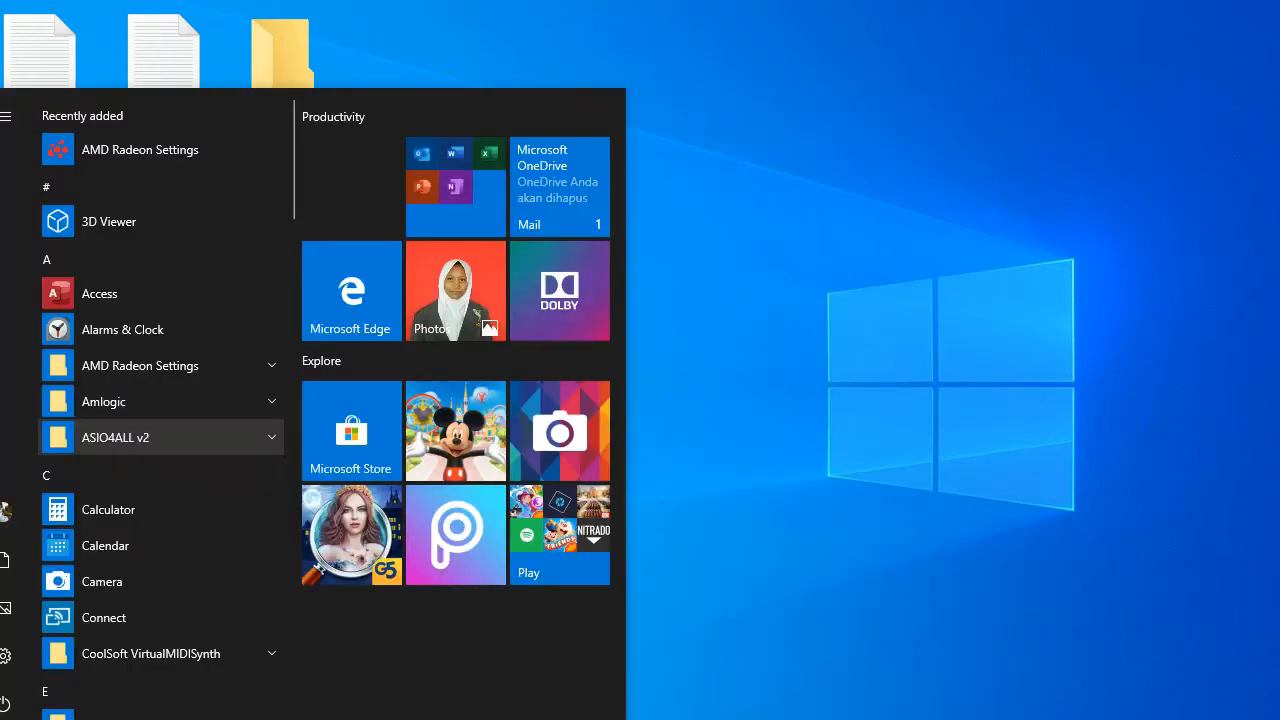
scroll(178, 452, down, 5)
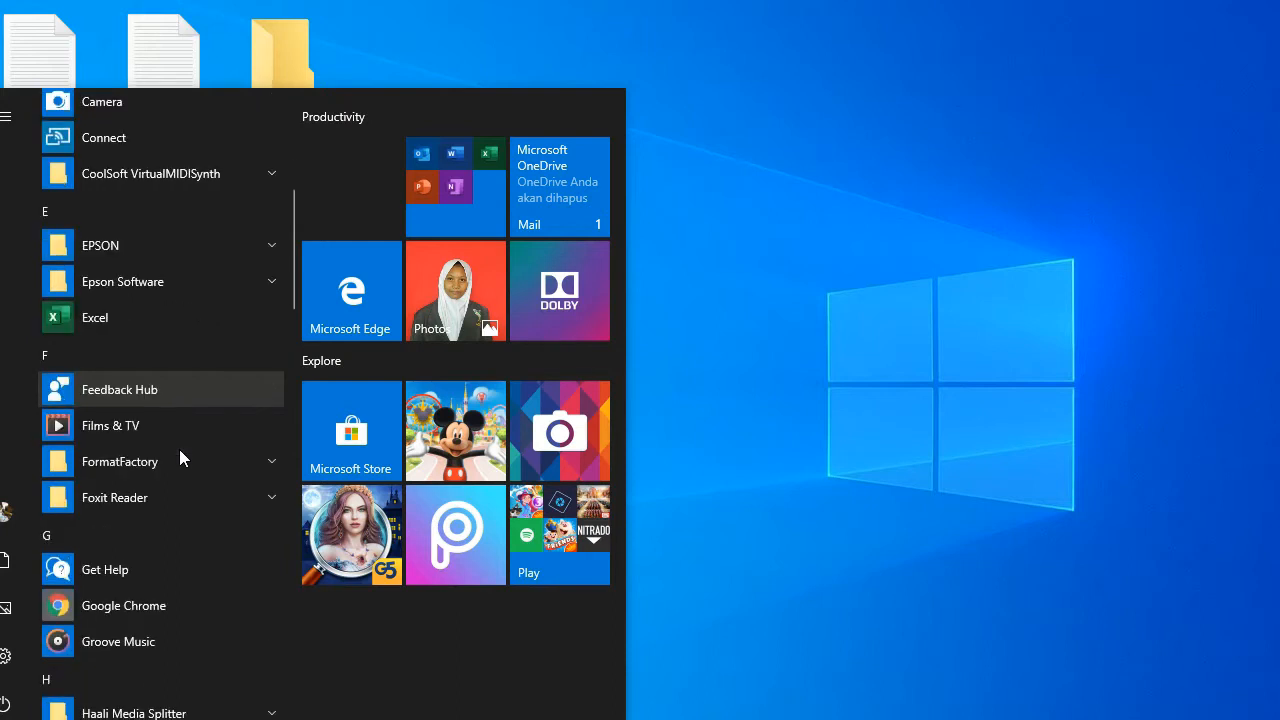
click(152, 603)
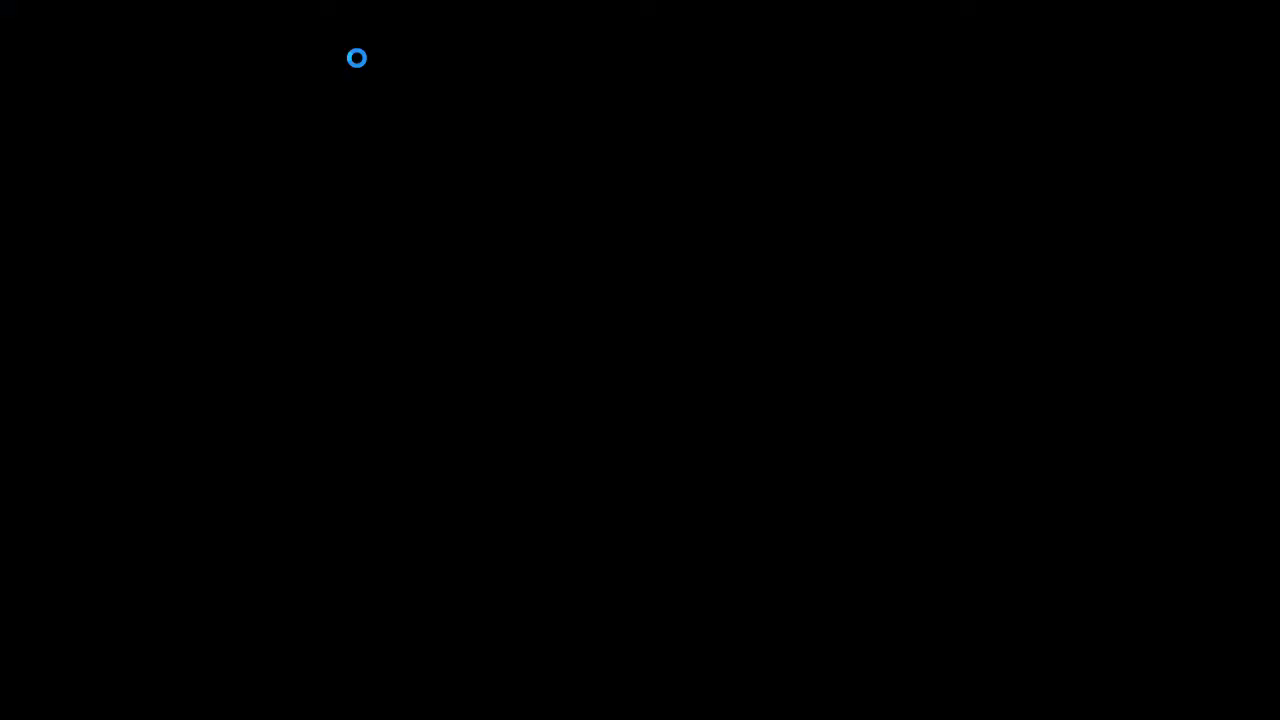
Step: Search the web for 'google drive' and open the official 'Google Drive: Free Cloud Storage' page
text(go)
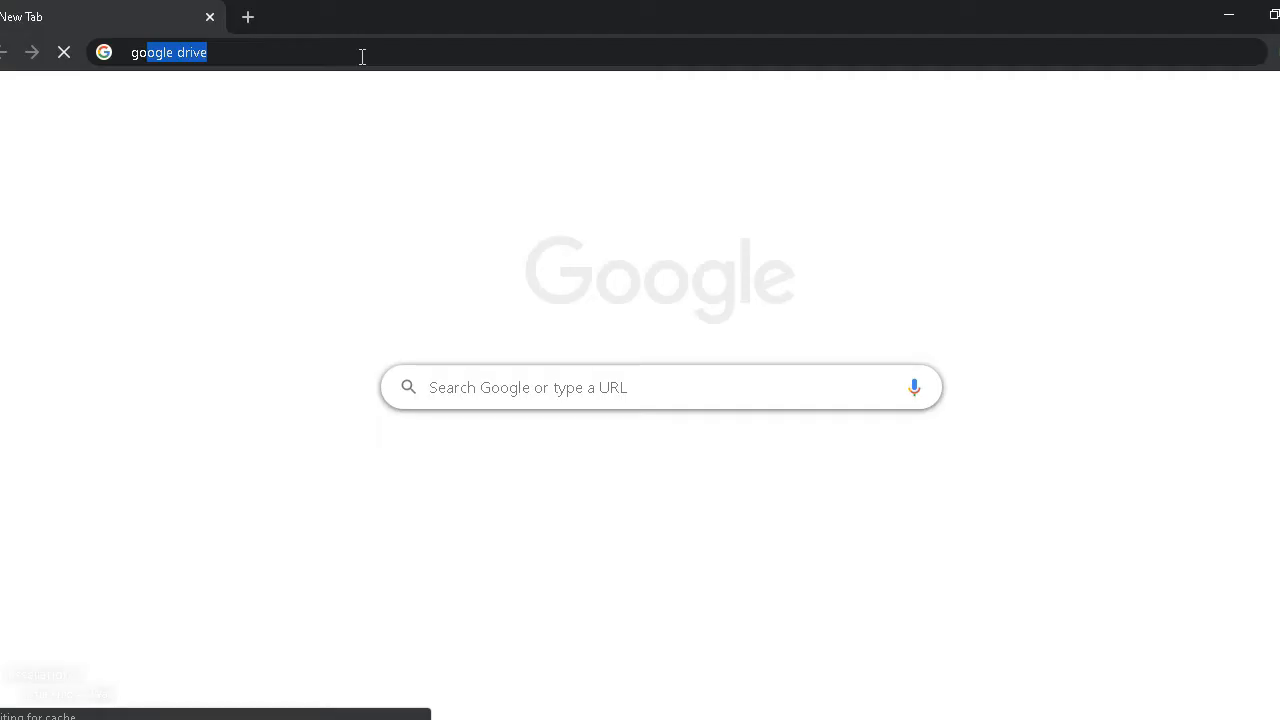
text(ogle drive)
key(Return)
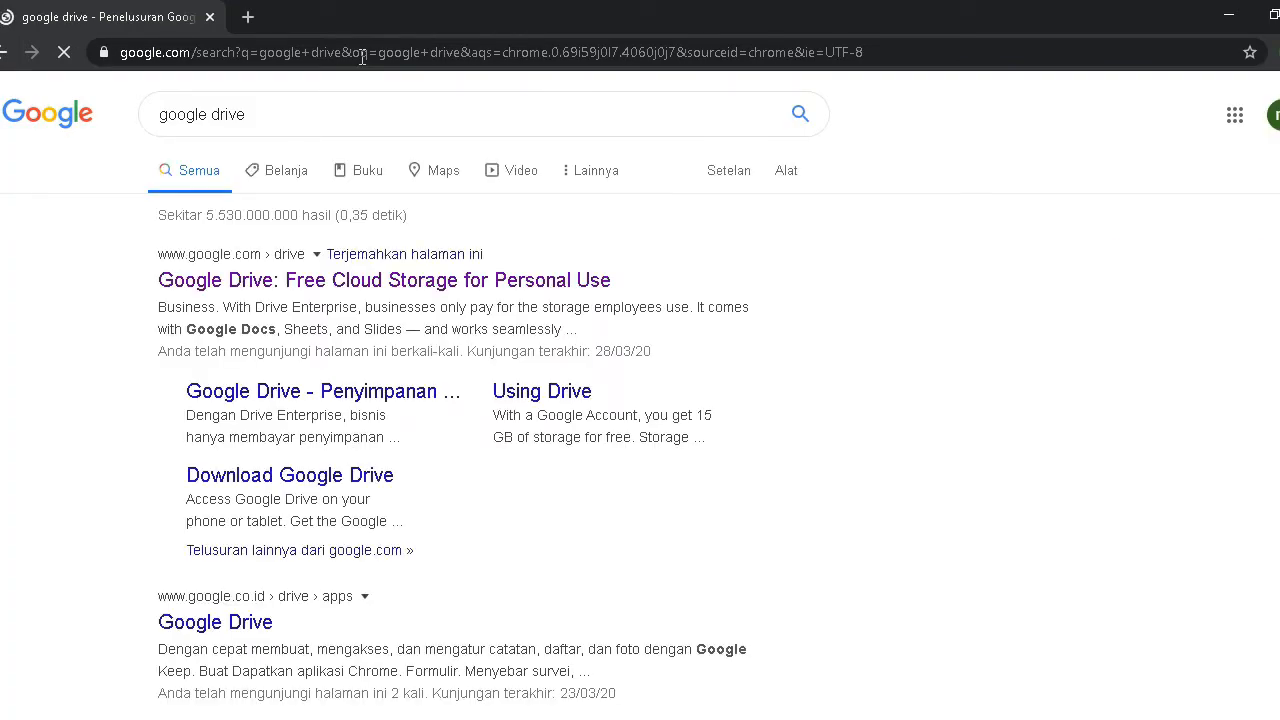
scroll(326, 518, down, 3)
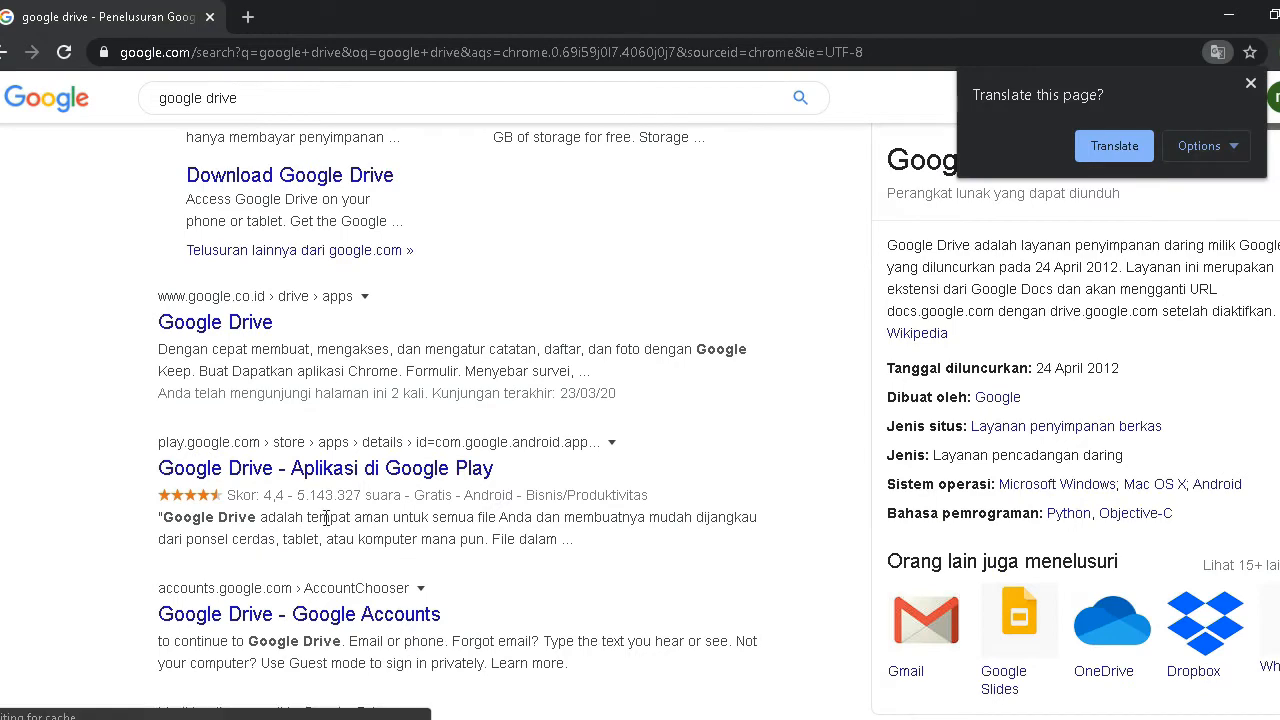
scroll(80, 416, up, 3)
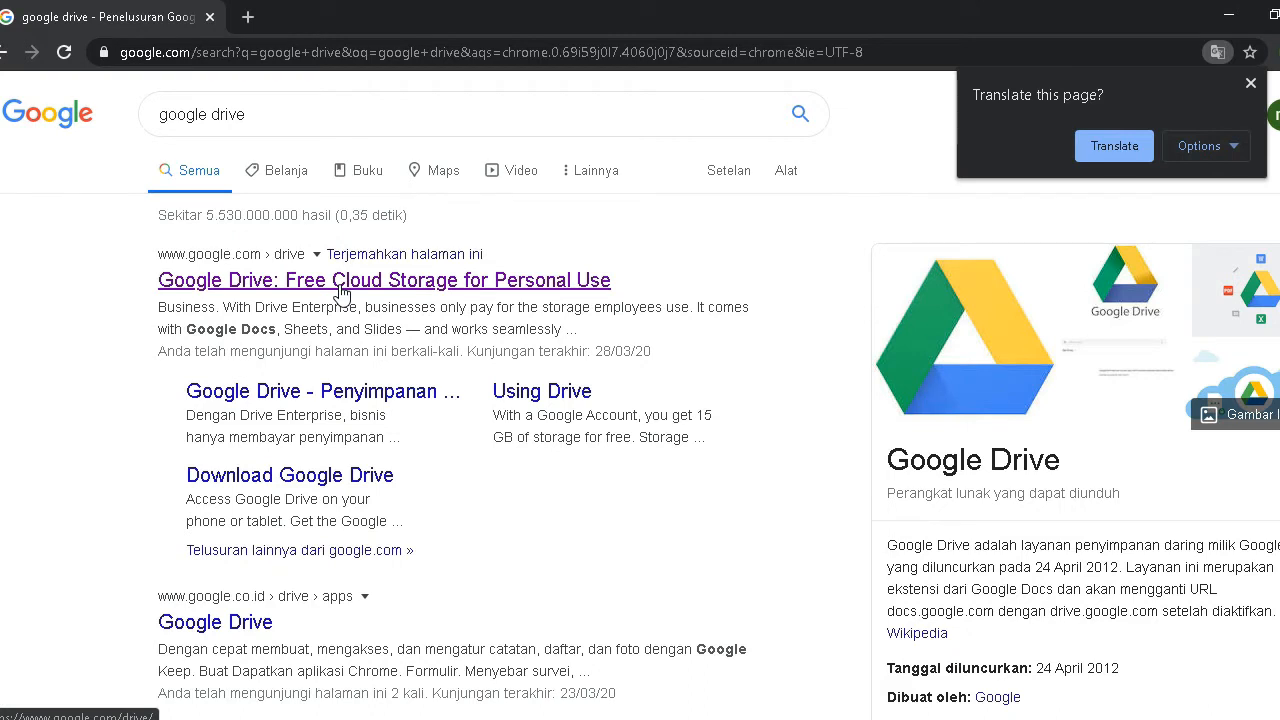
click(340, 290)
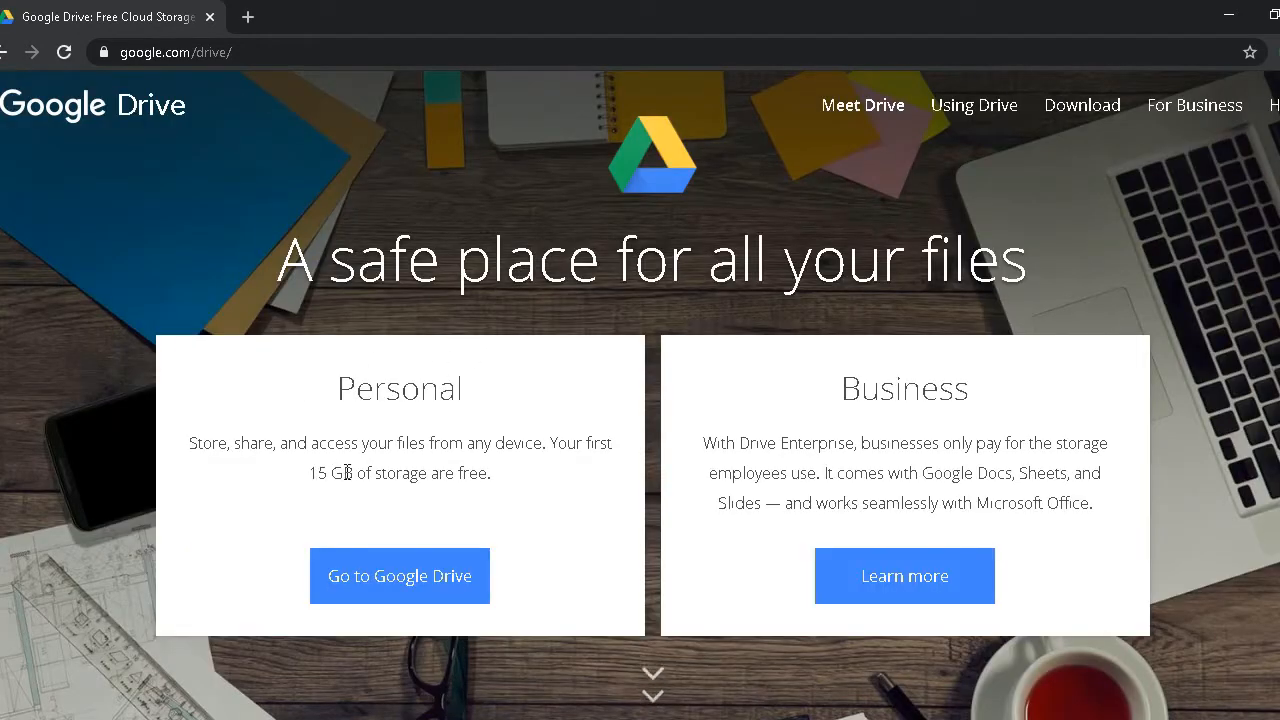
Step: Go into Google Drive's My Drive, briefly check Task Manager, and show the signed-in accounts list
click(428, 588)
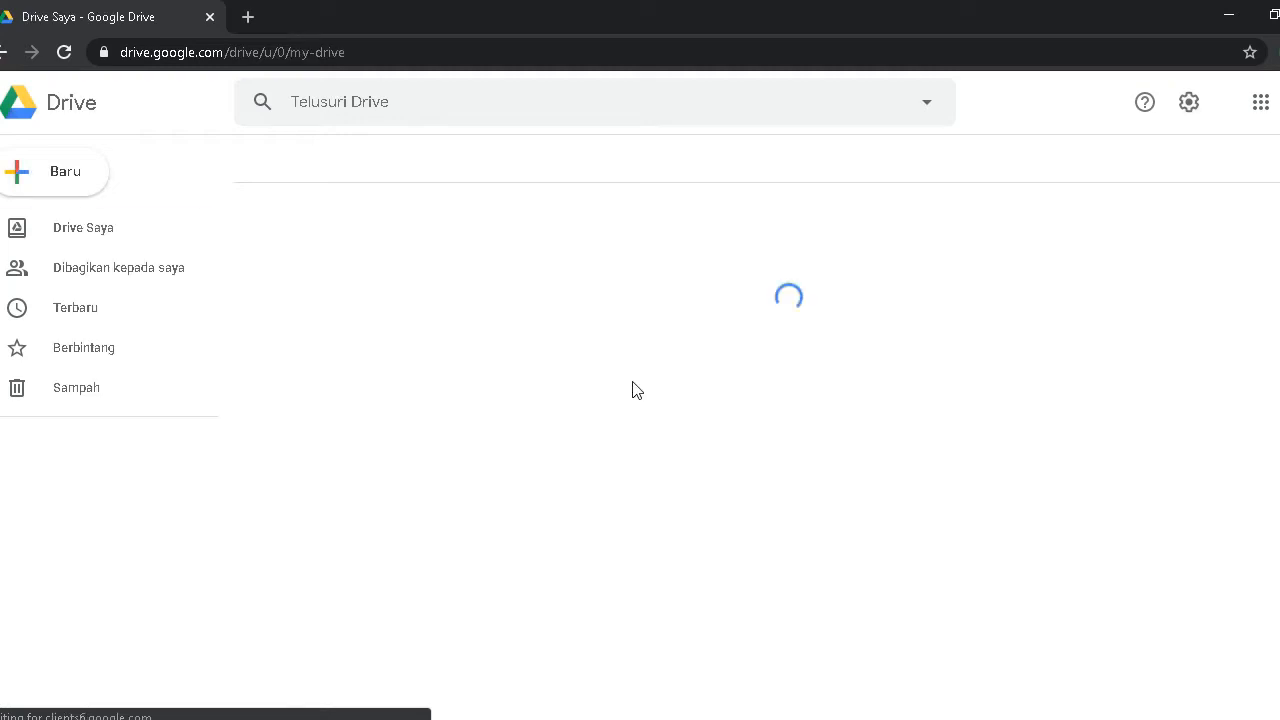
key(ctrl+shift+Escape)
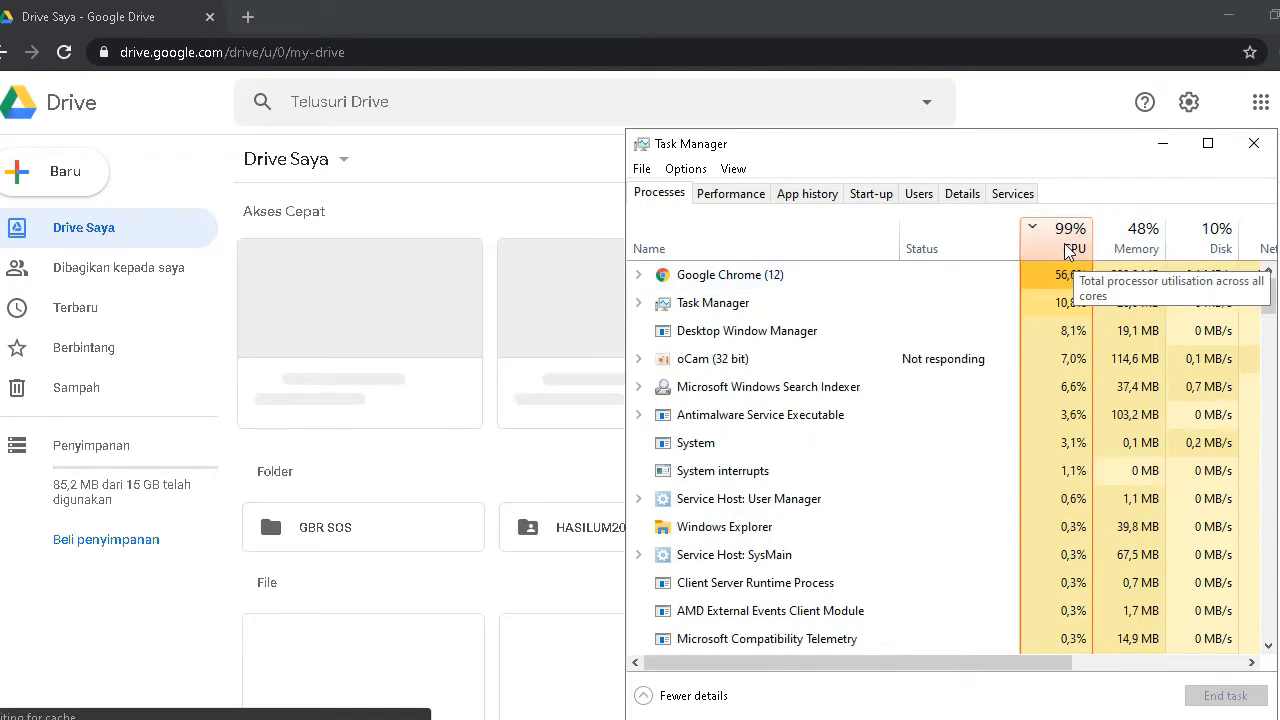
click(1163, 146)
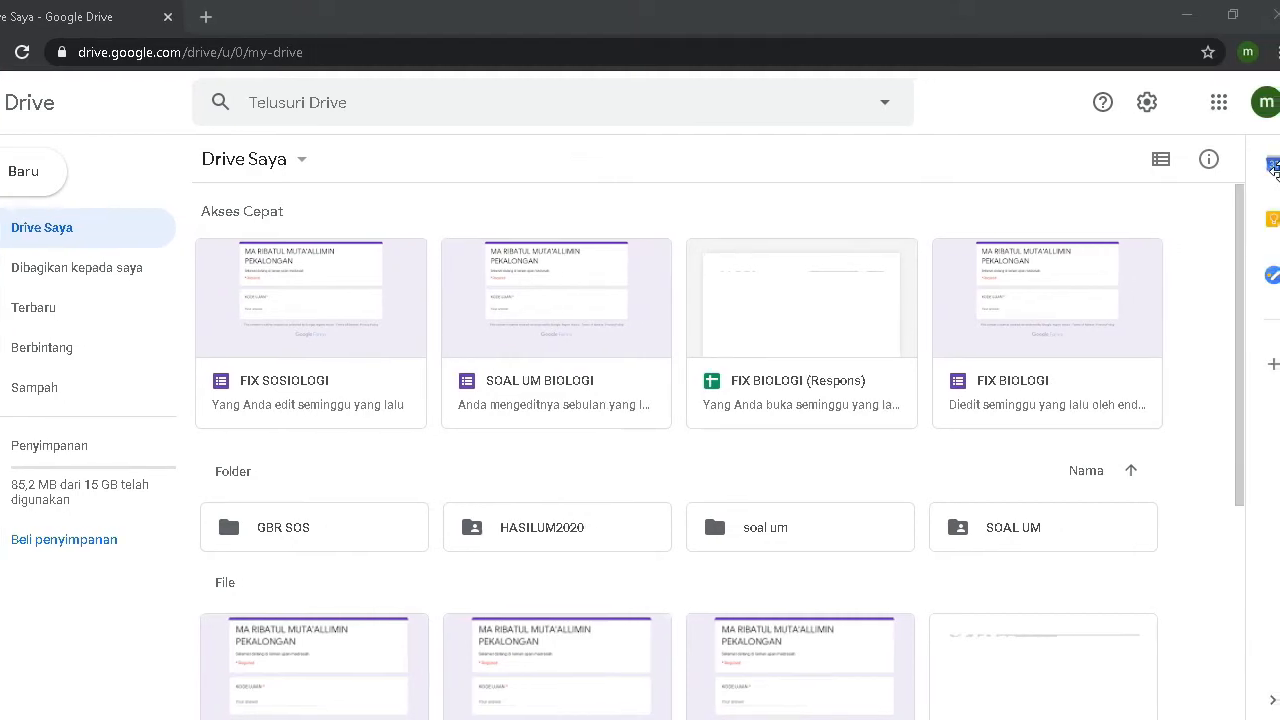
click(1264, 115)
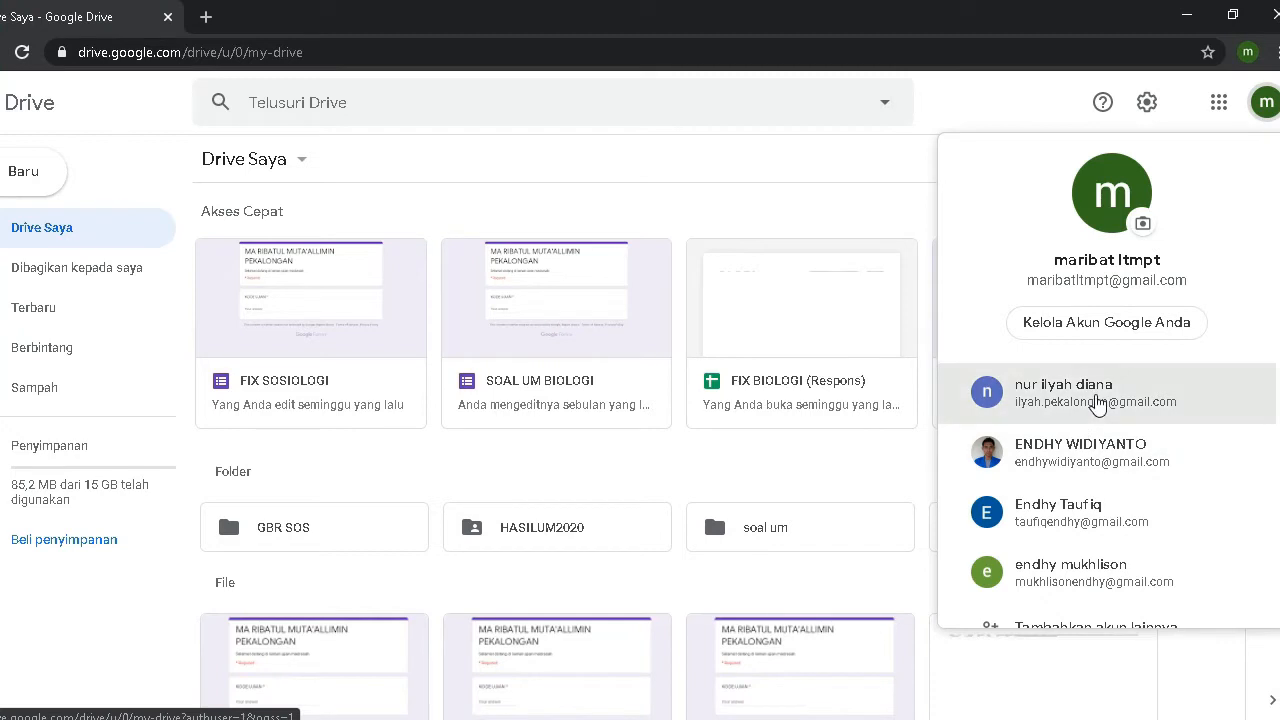
Step: Open My Drive for the second Google account and scroll through its folders and PNG files
click(1097, 395)
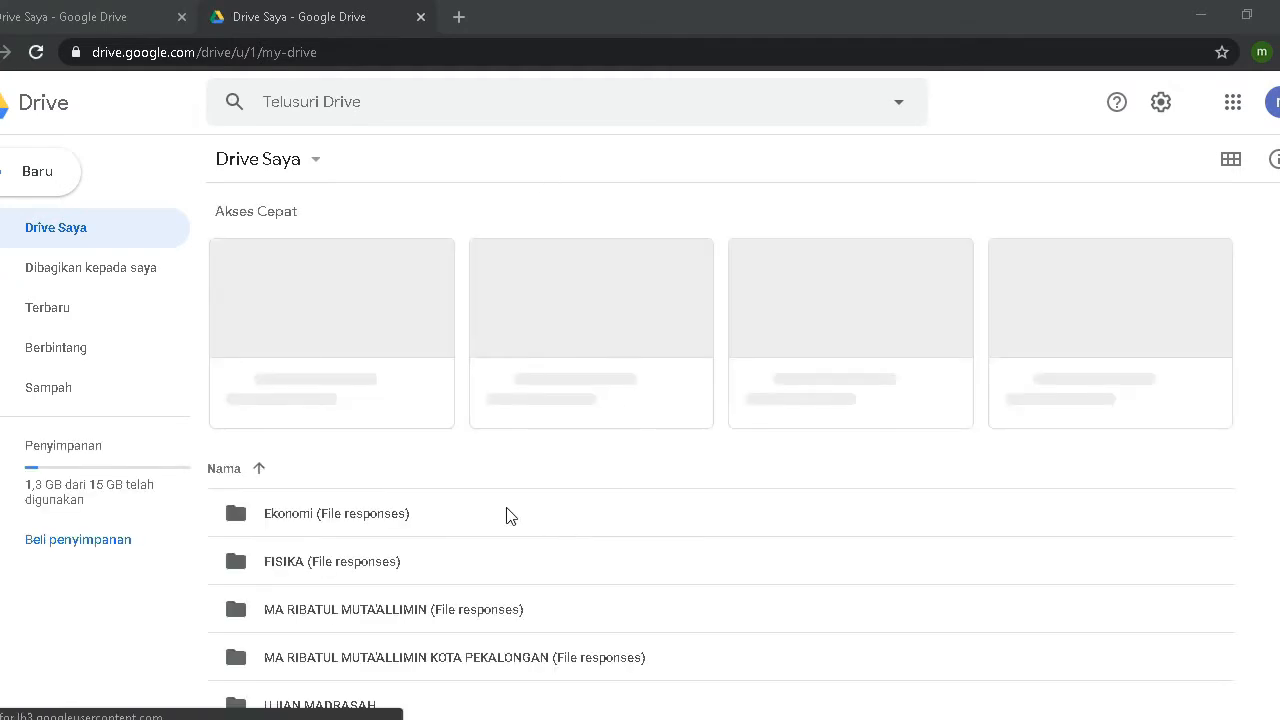
scroll(500, 508, down, 2)
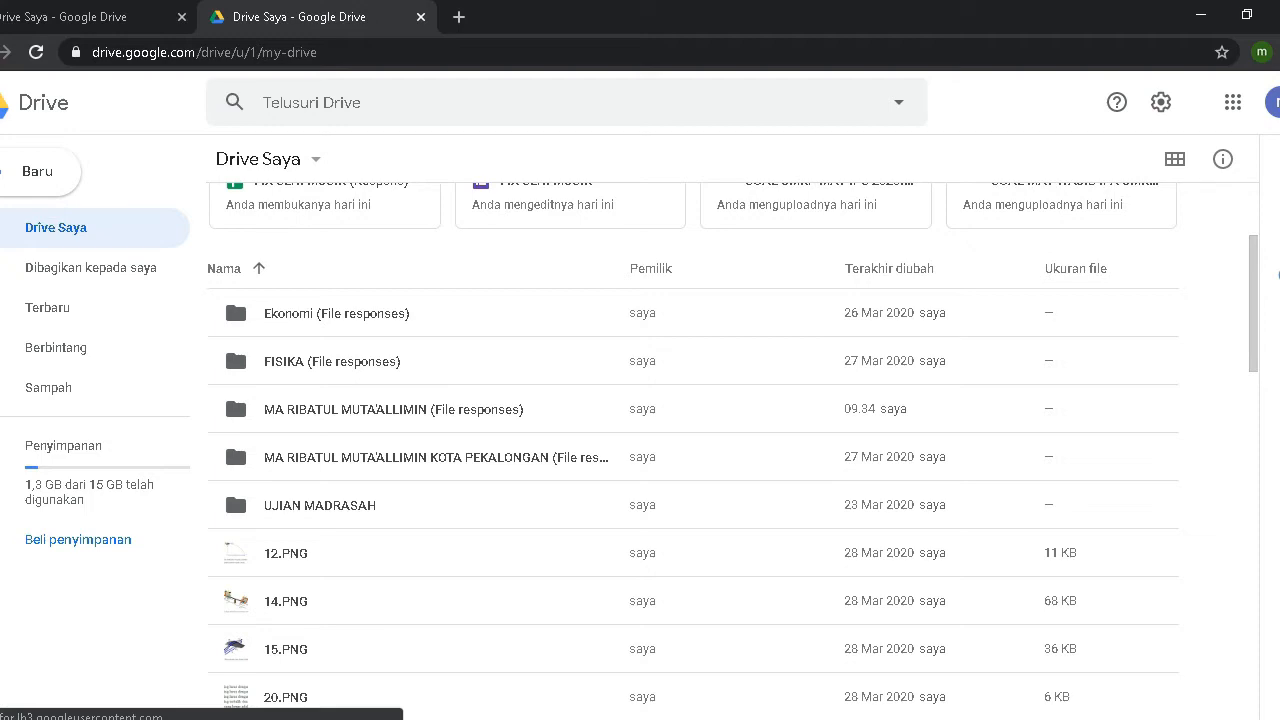
key(ctrl+shift+Escape)
click(1134, 140)
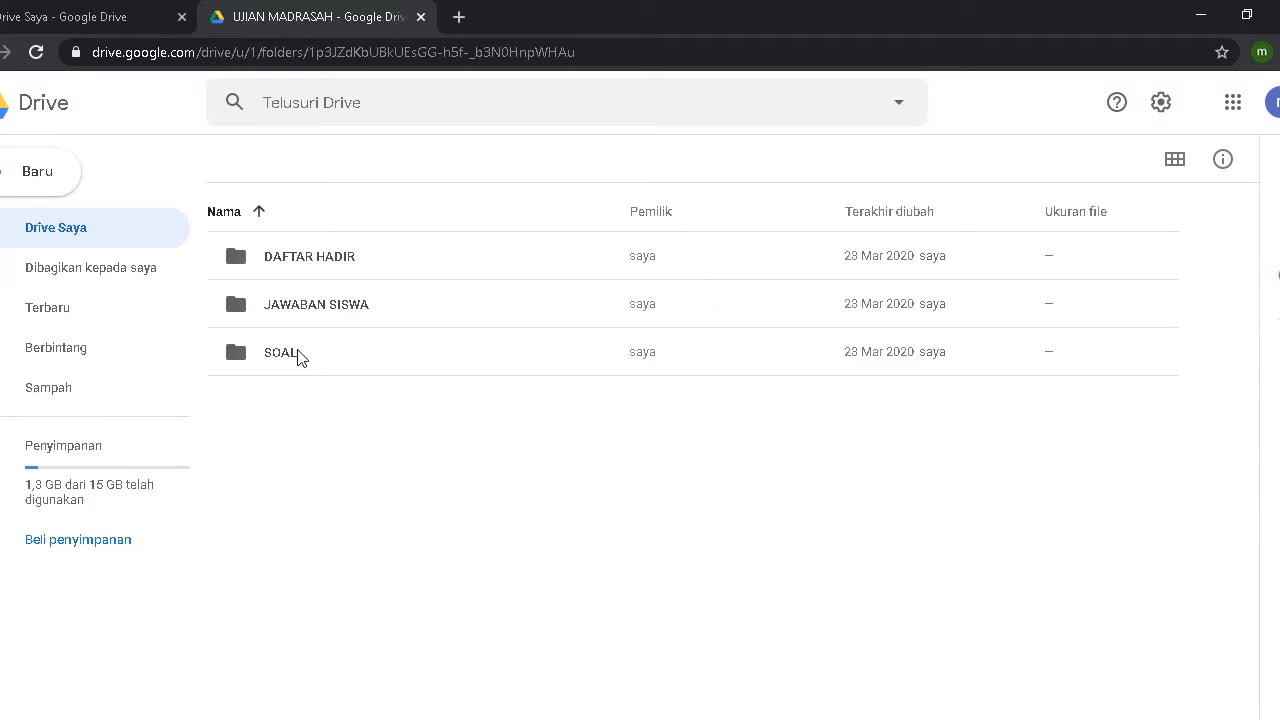
click(298, 352)
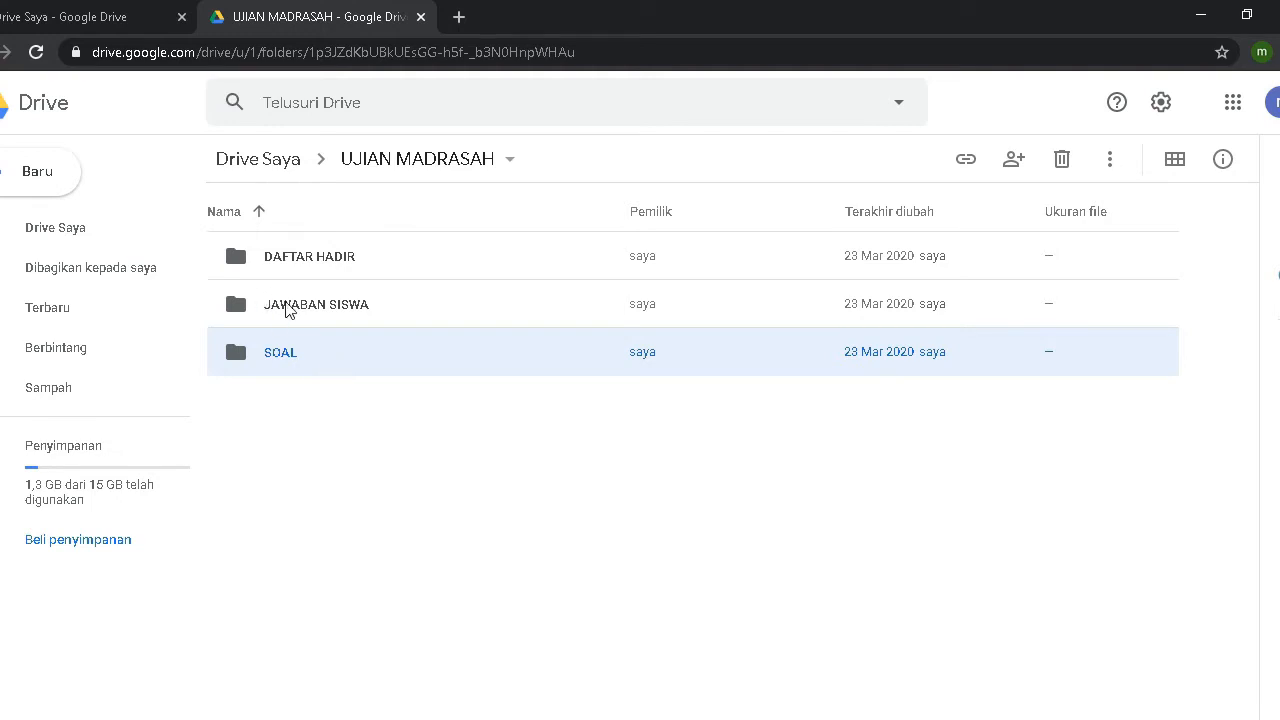
click(287, 310)
click(295, 358)
click(515, 719)
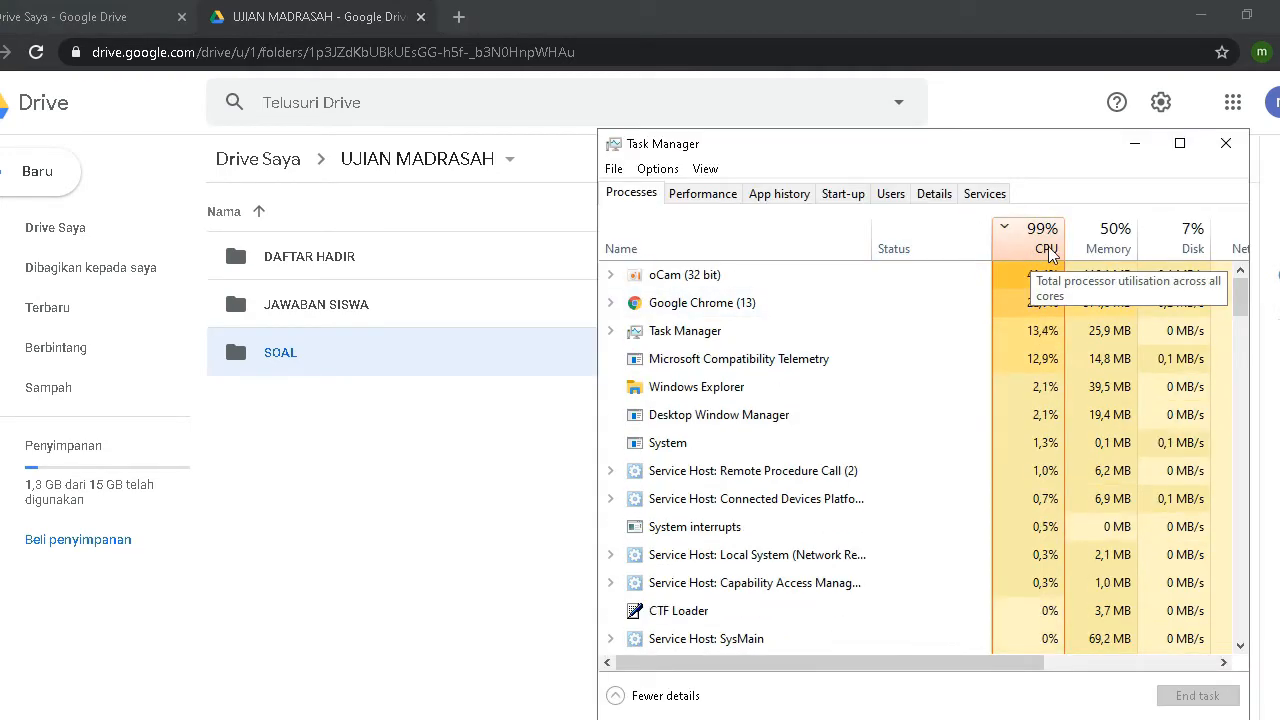
click(1227, 147)
click(55, 228)
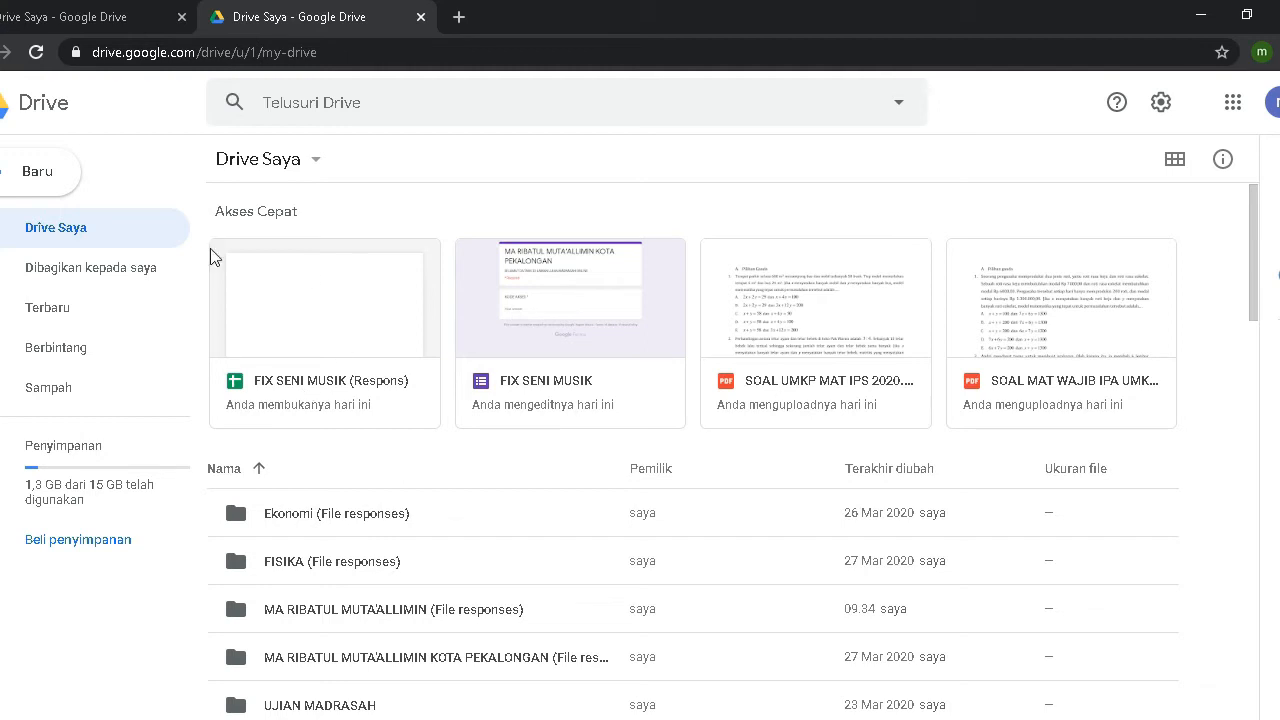
Step: Browse Drive's New menu, then reload Drive and close the first account's tab
click(45, 188)
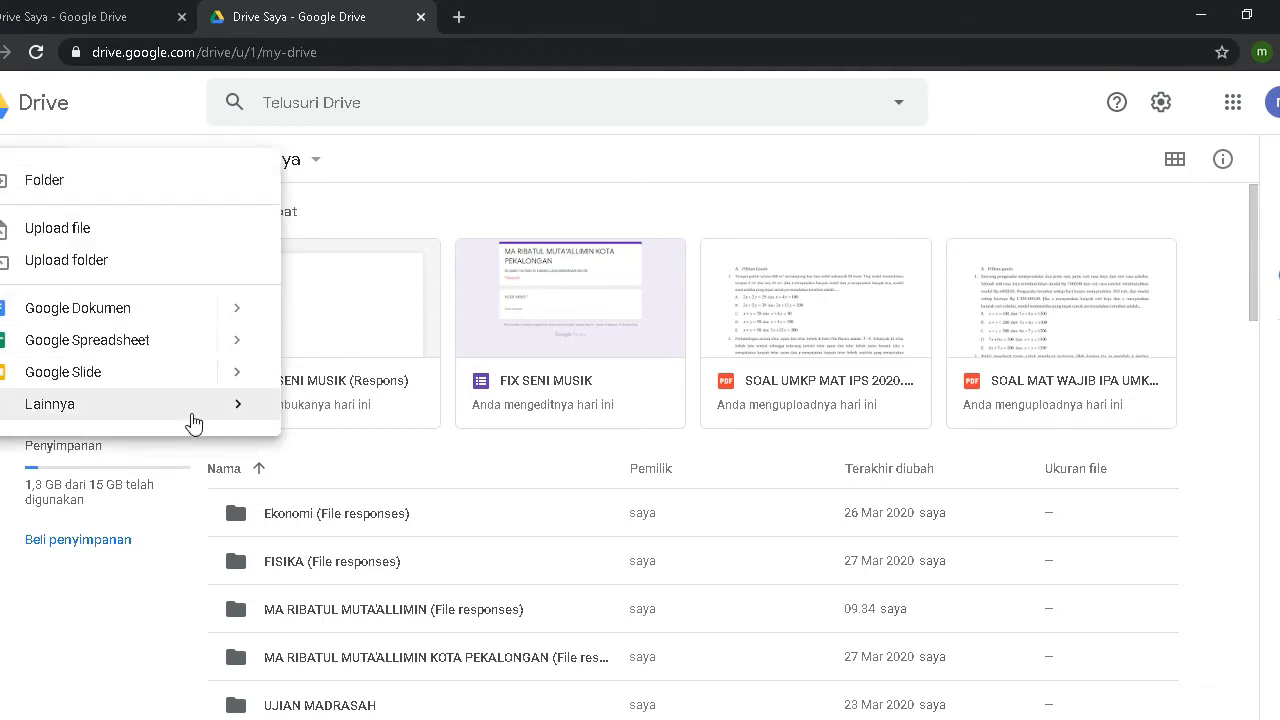
mouse_move(194, 424)
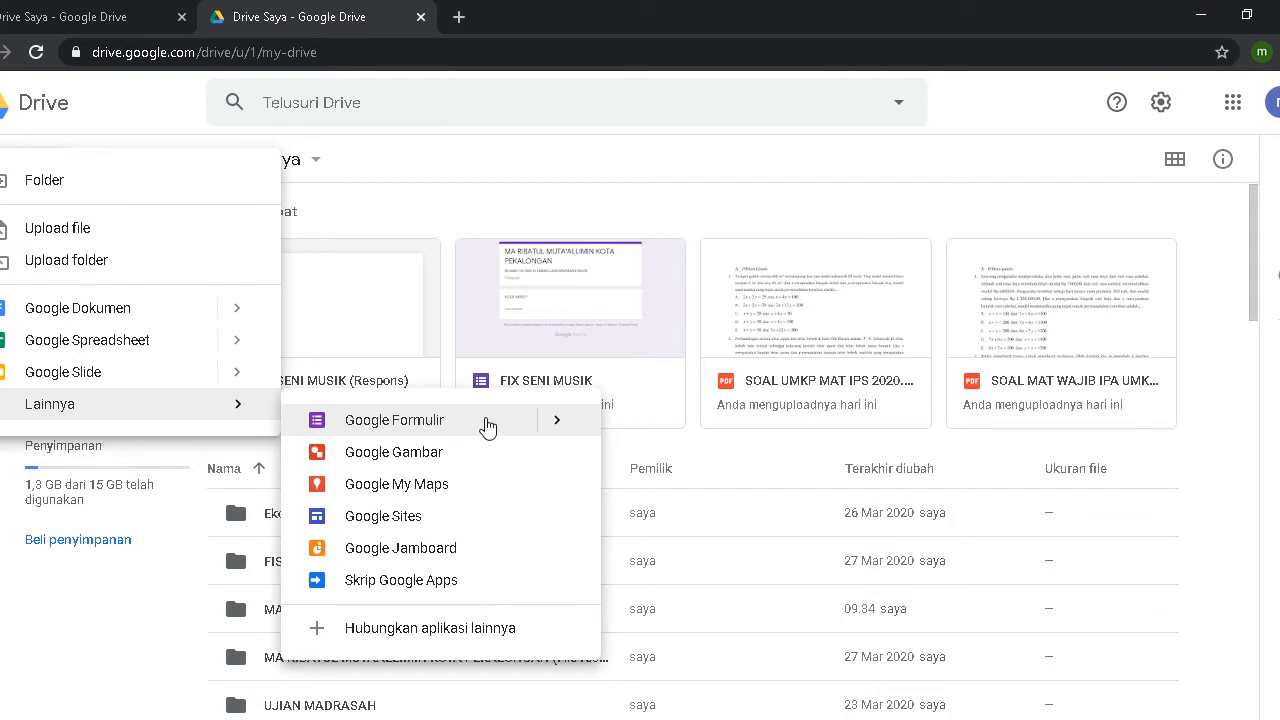
mouse_move(490, 428)
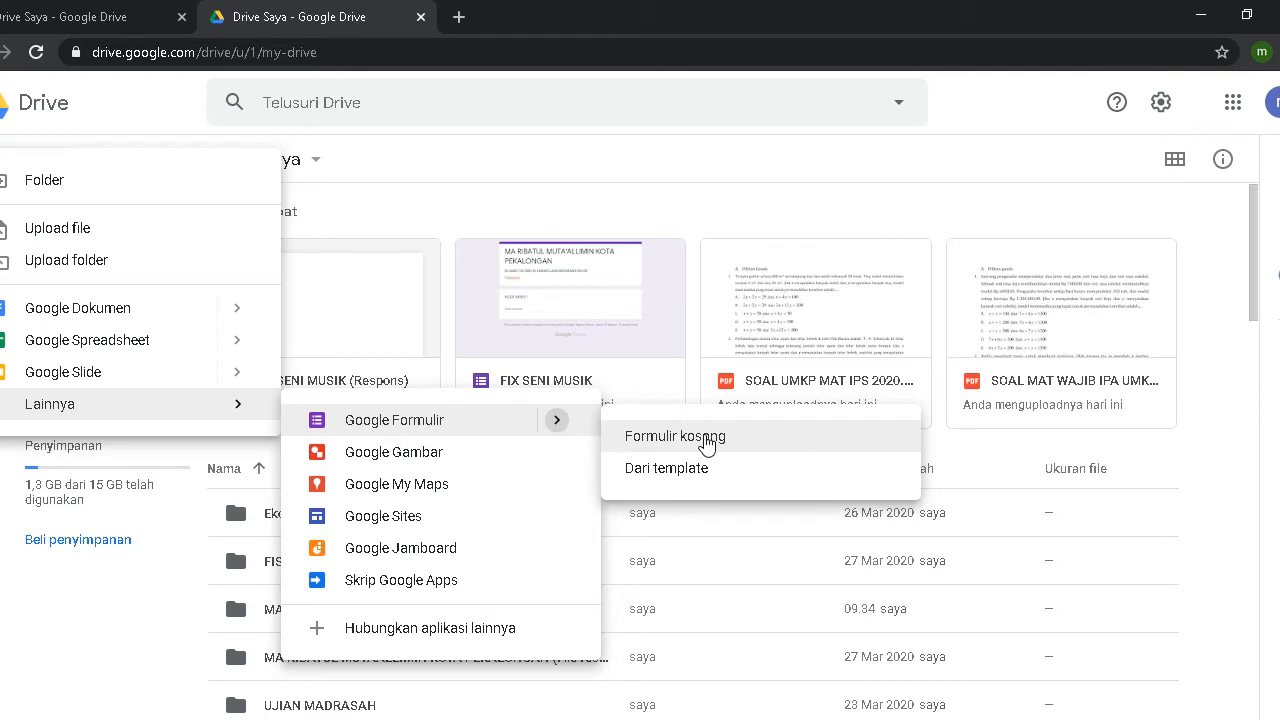
click(36, 52)
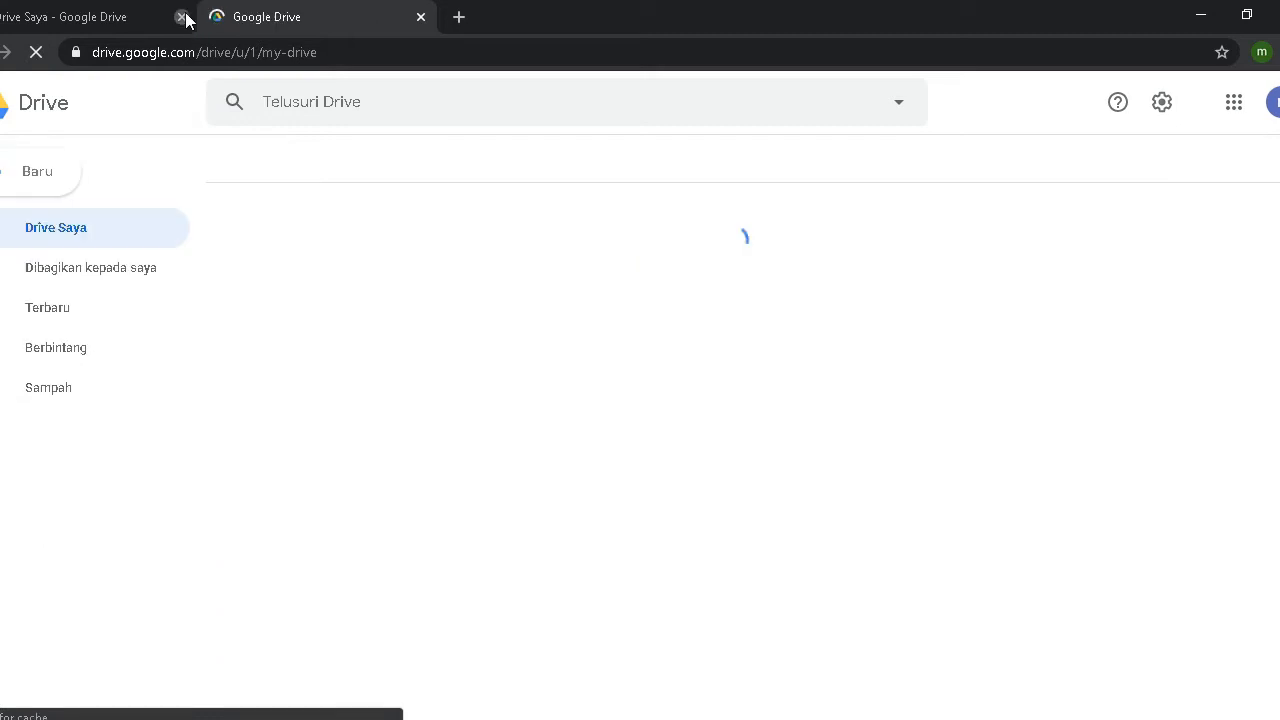
click(181, 17)
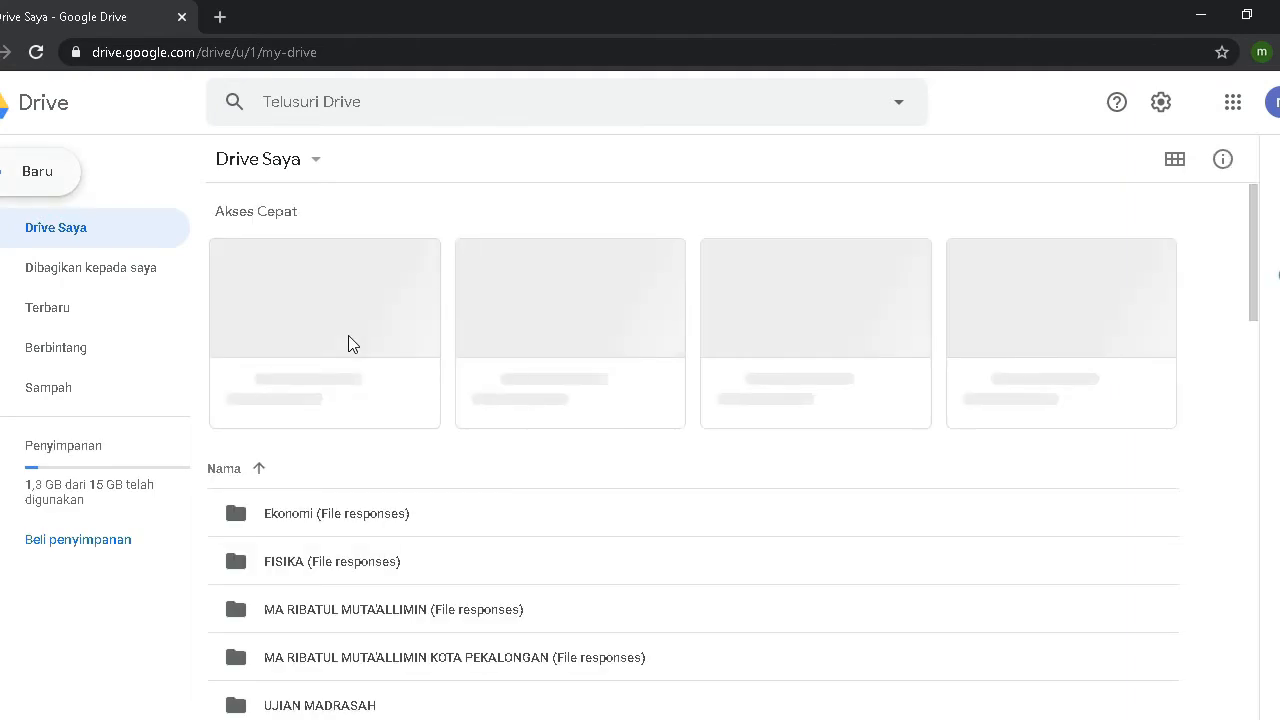
Step: Create a new blank Google Form from Drive's New > More (Lainnya) menu
click(37, 179)
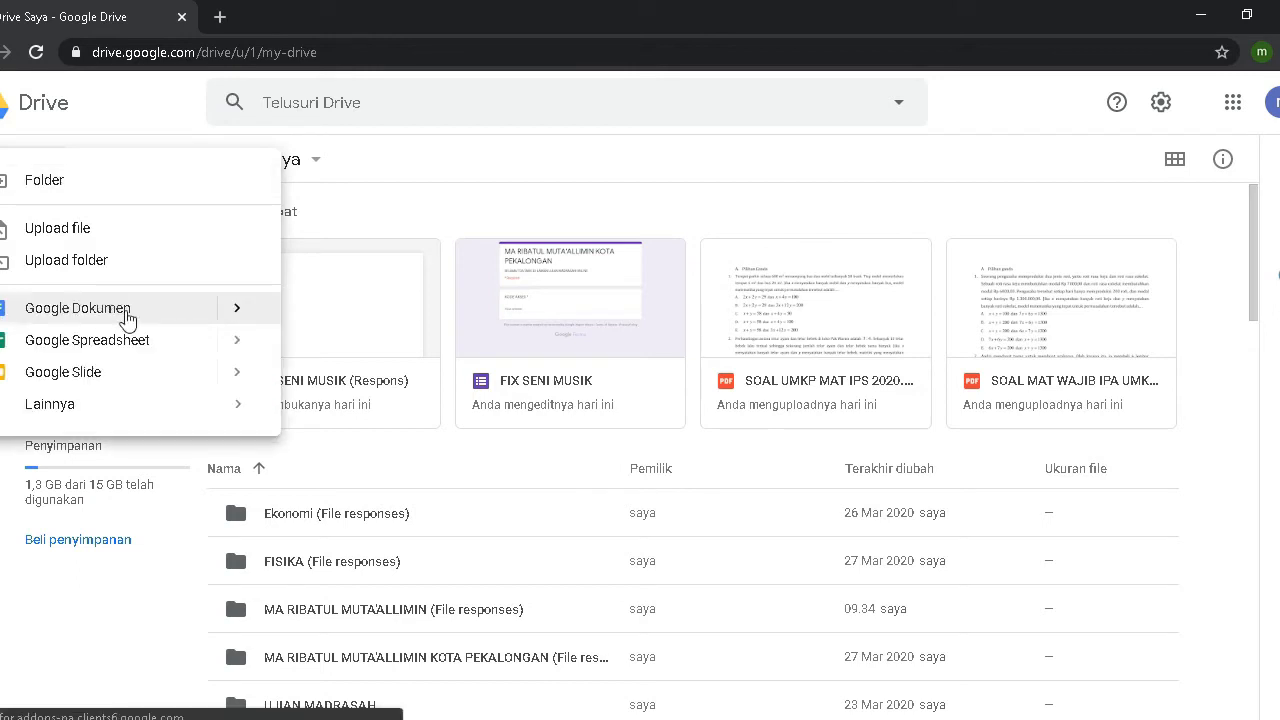
click(204, 417)
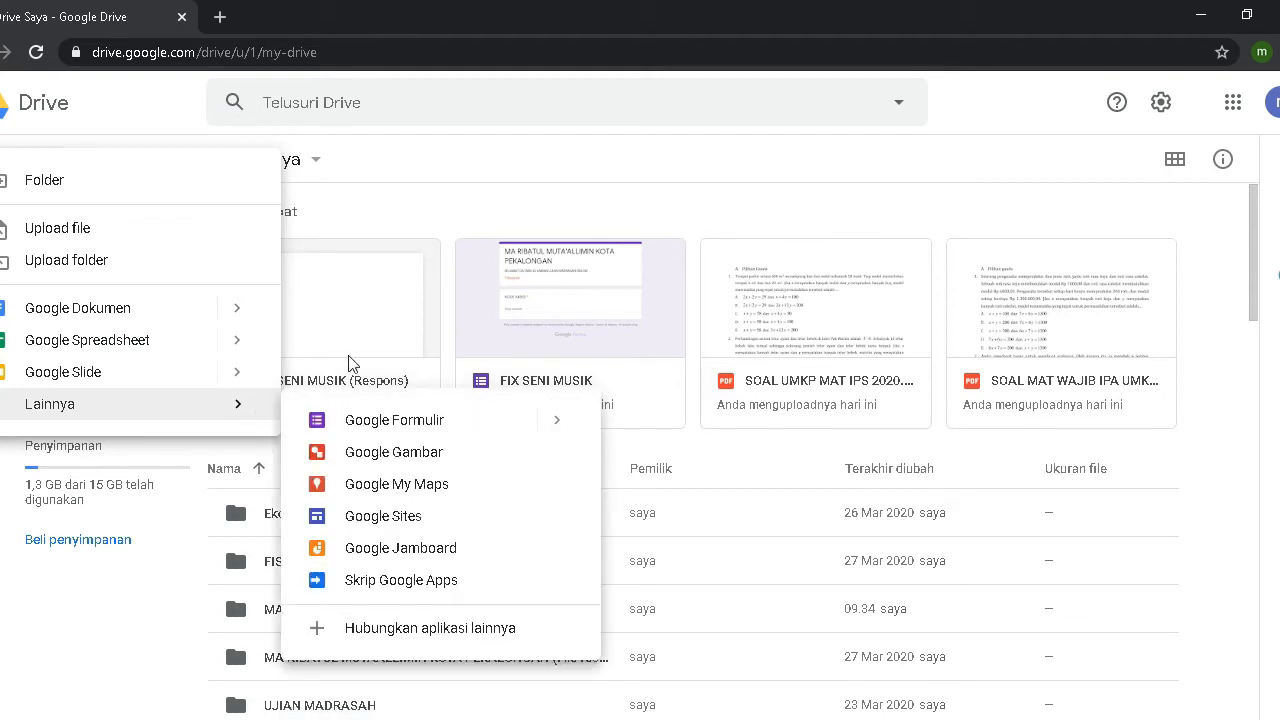
click(447, 429)
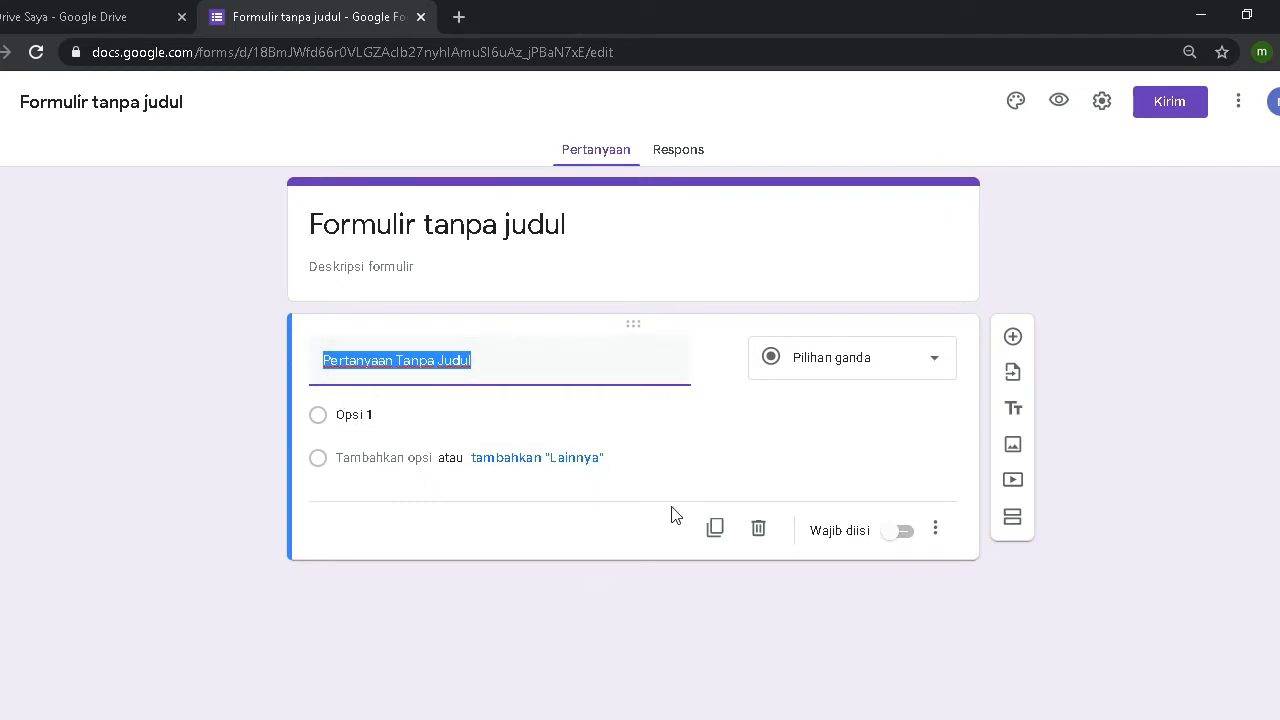
Step: In the form settings, toggle email address collection on and back off
click(1101, 104)
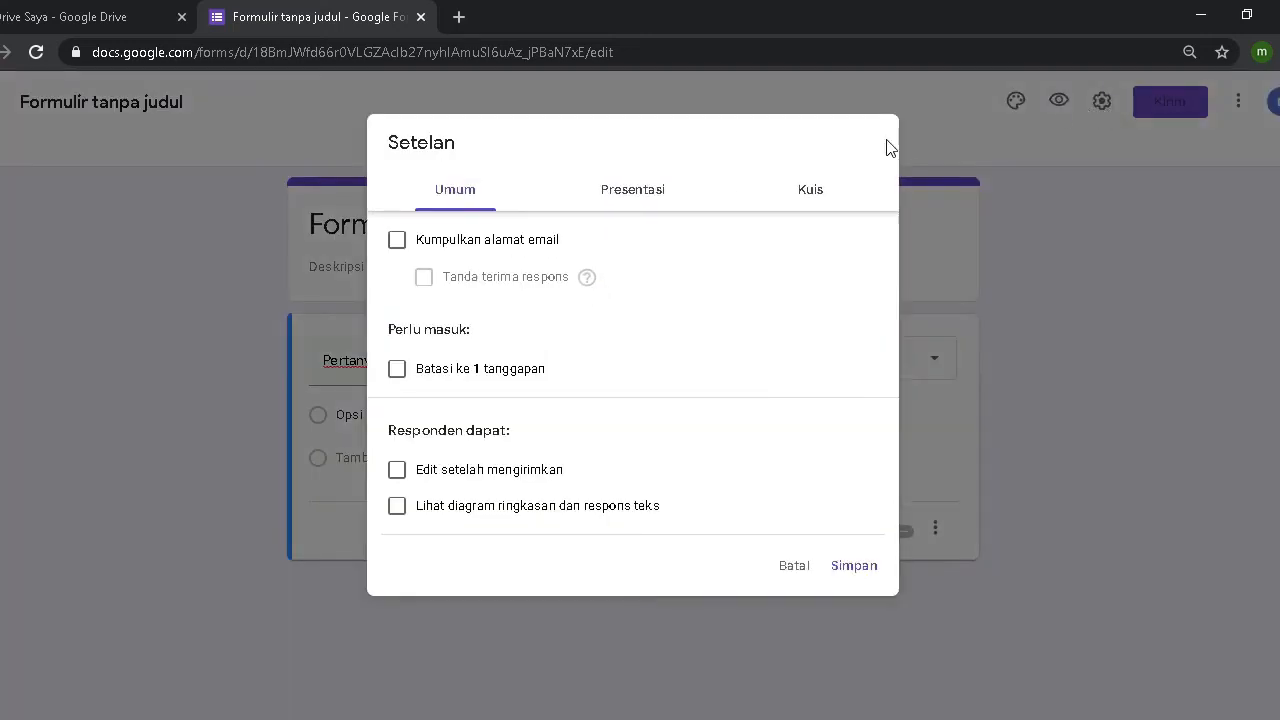
click(398, 241)
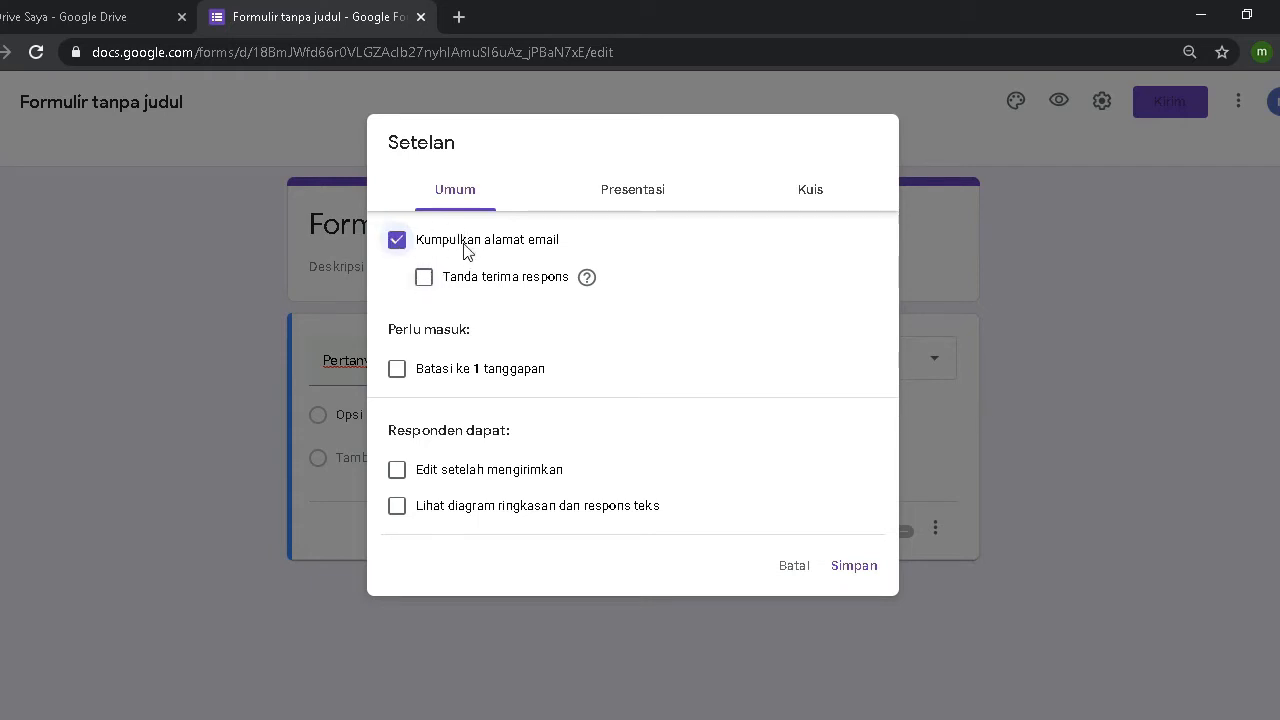
click(396, 242)
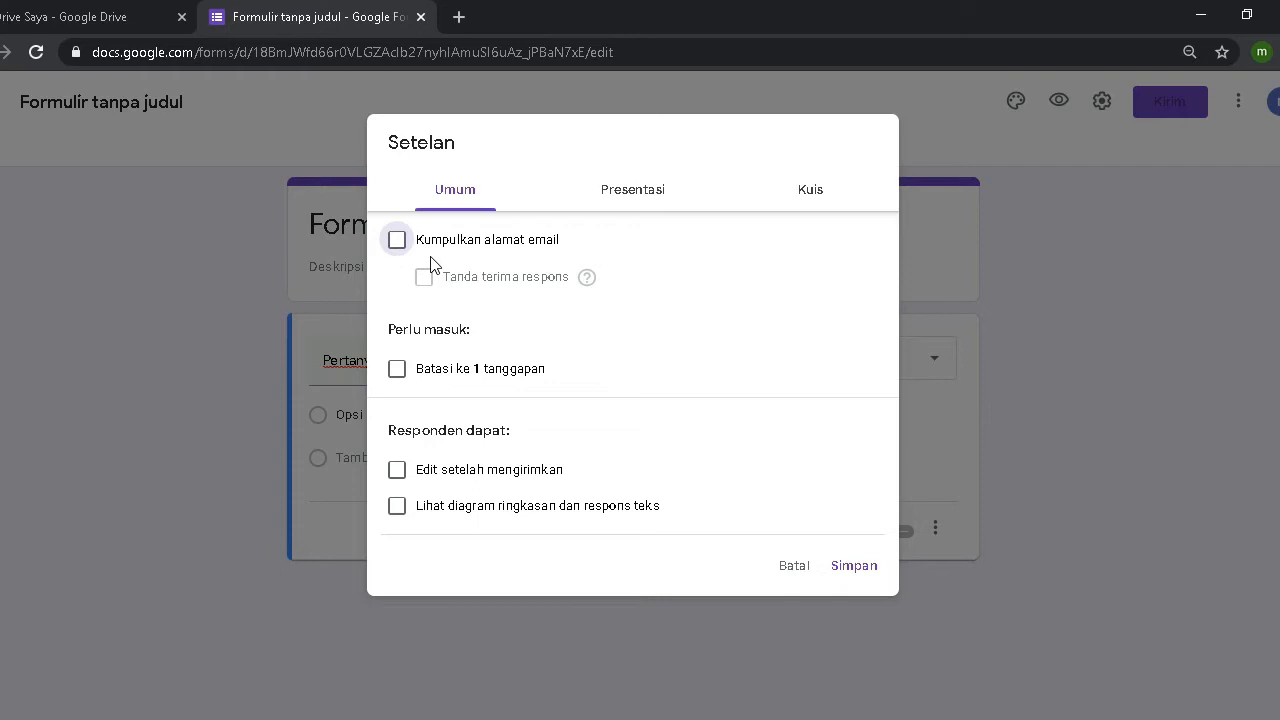
Step: In Presentation settings, remove the submit-another-response link, shuffle question order, and show a progress bar
click(632, 200)
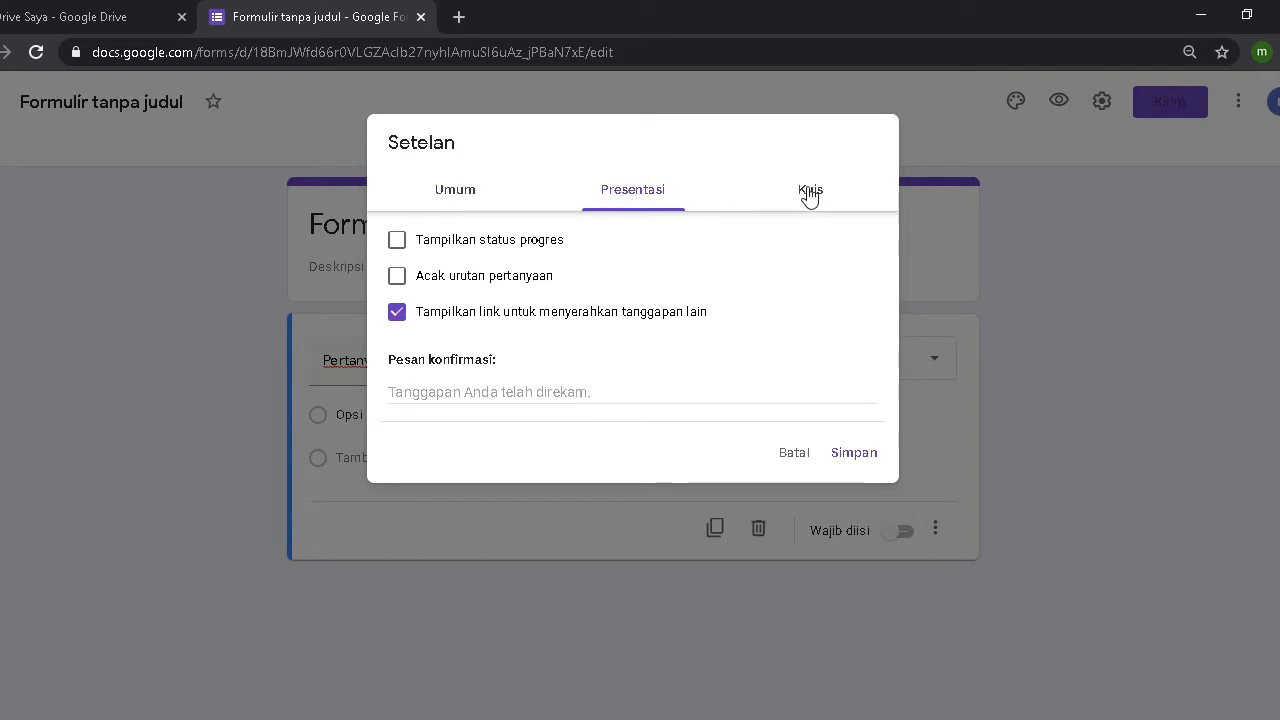
click(397, 316)
click(404, 287)
click(404, 286)
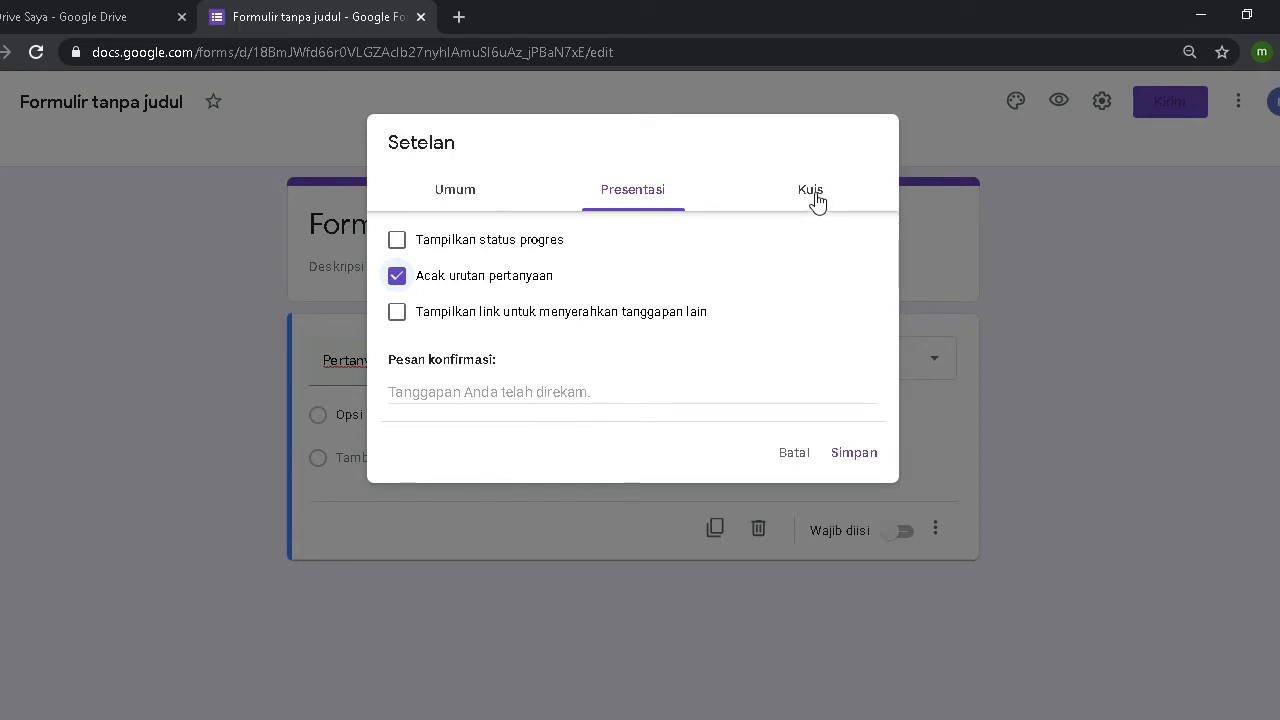
click(408, 250)
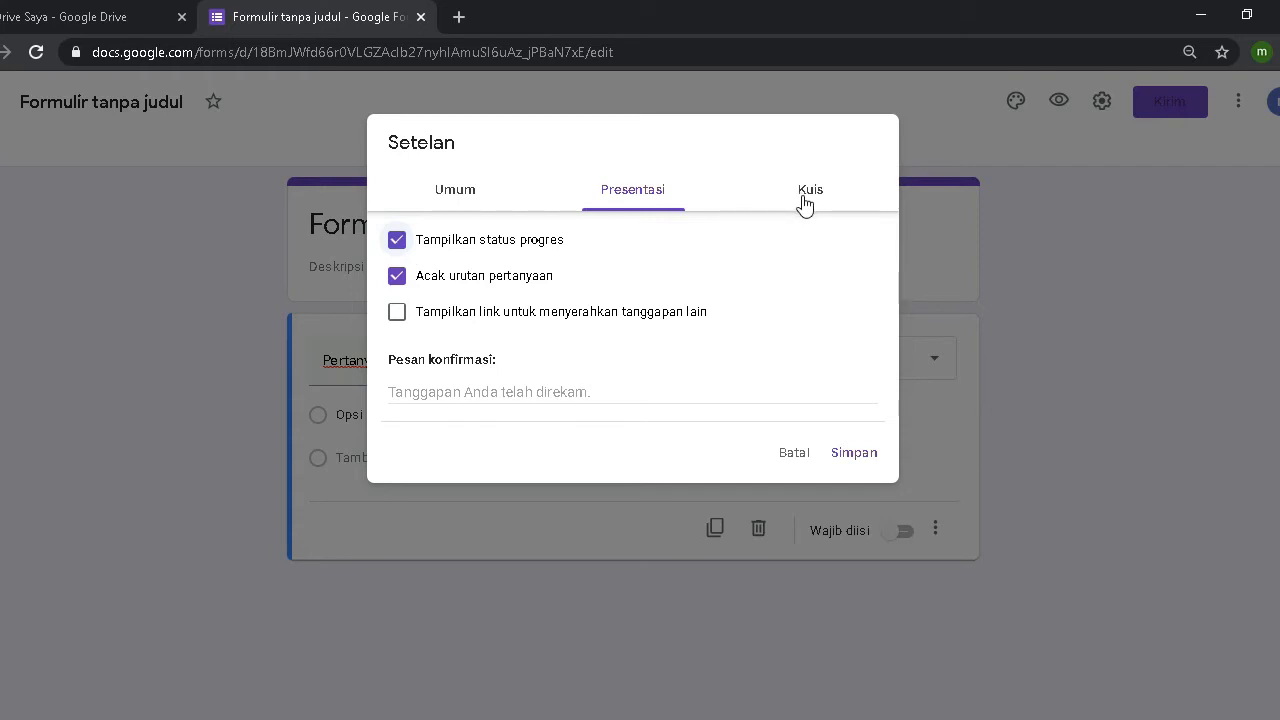
click(805, 205)
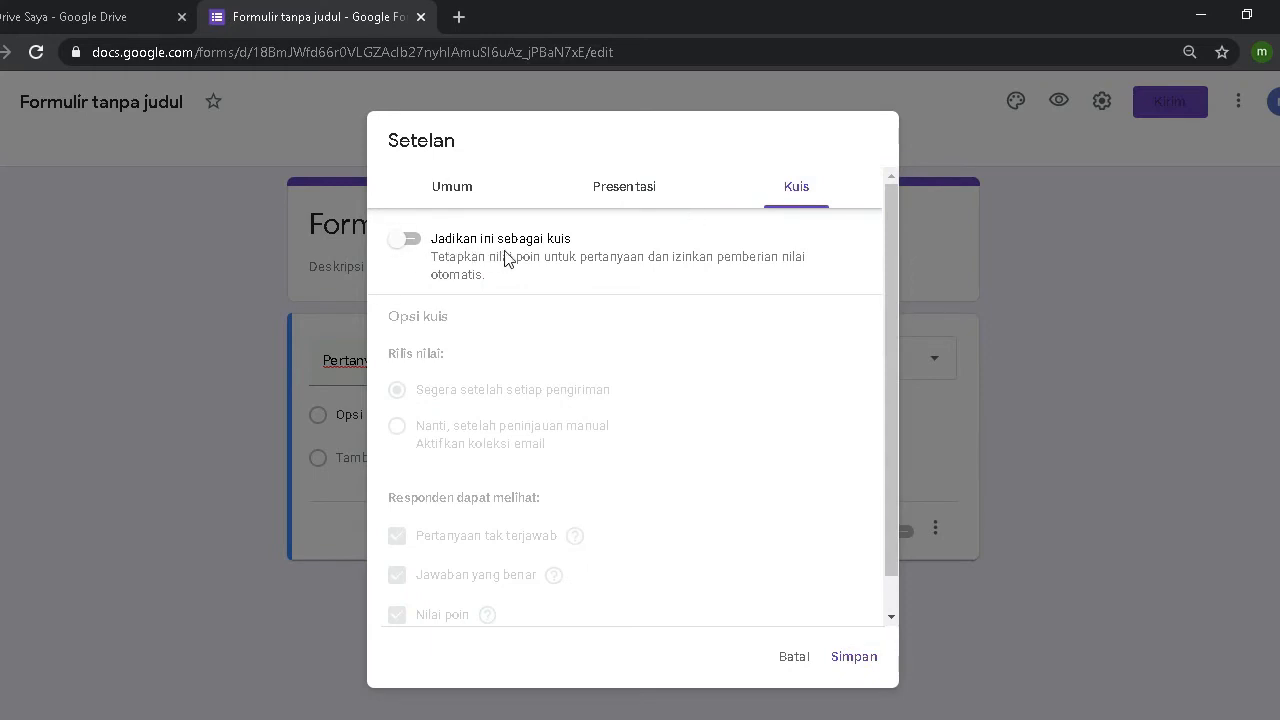
Step: Make the form a quiz releasing grades after manual review, hiding missed questions, correct answers and point values
click(414, 243)
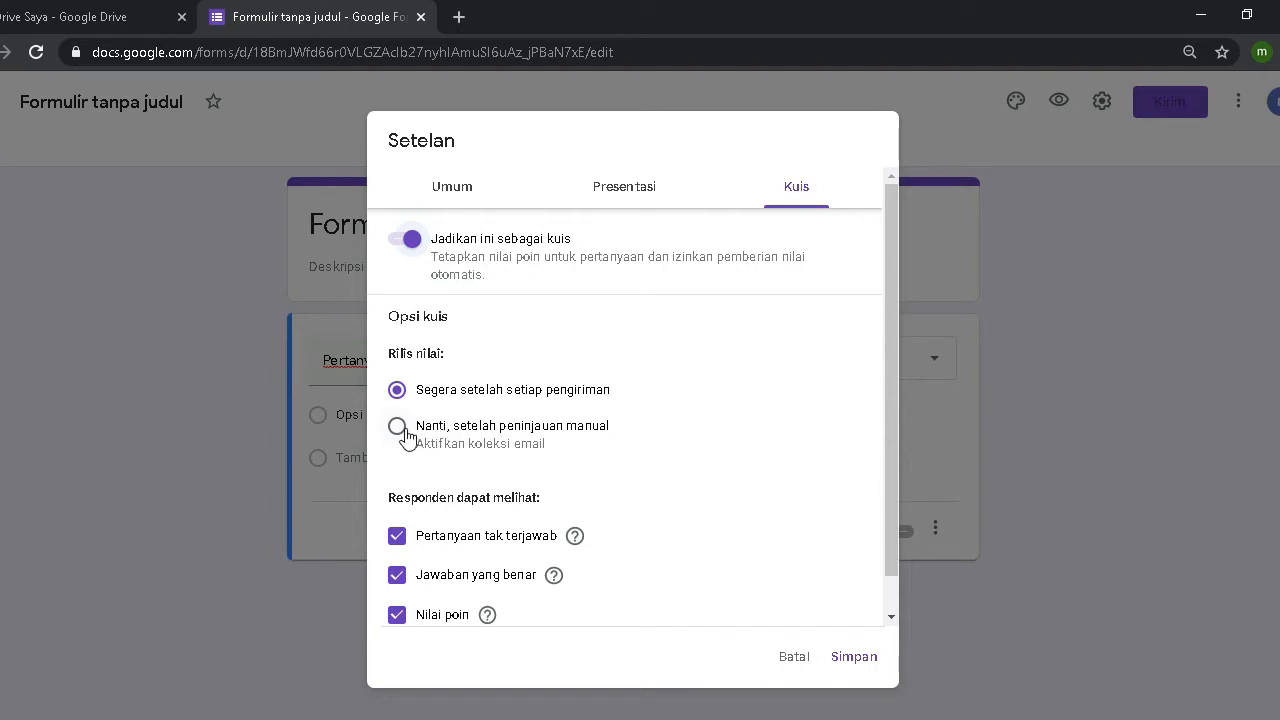
click(400, 430)
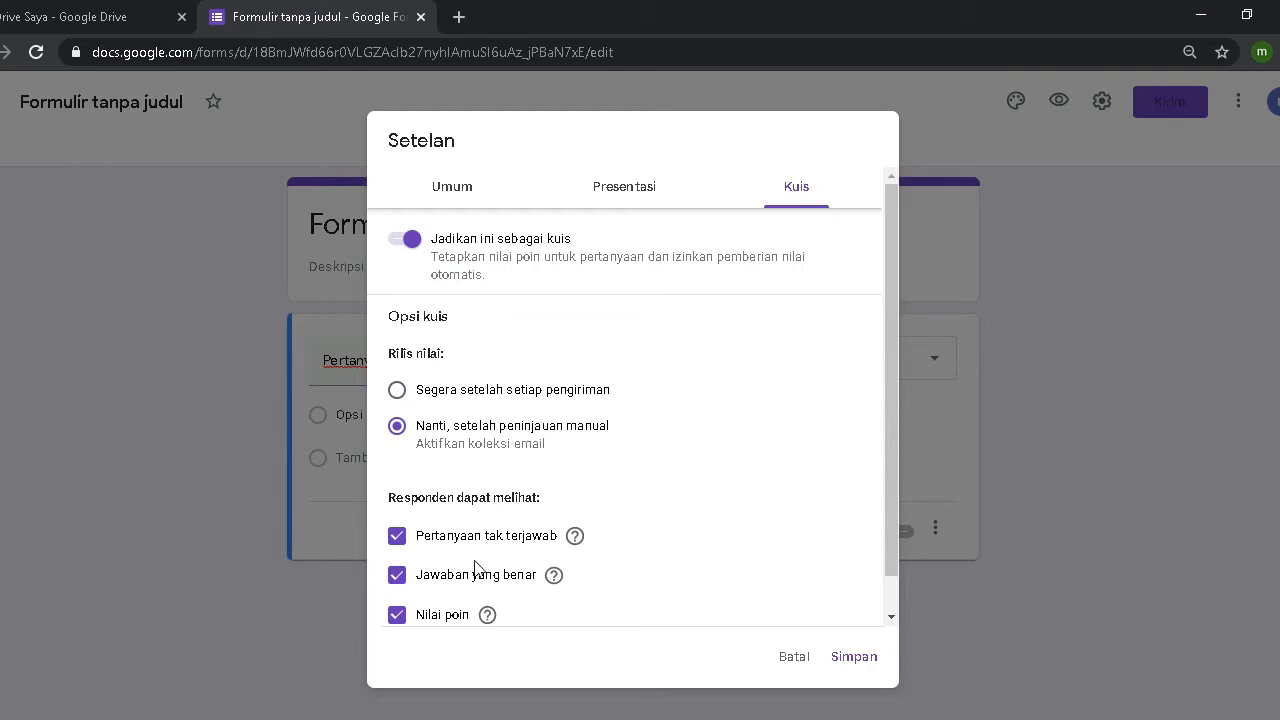
click(398, 538)
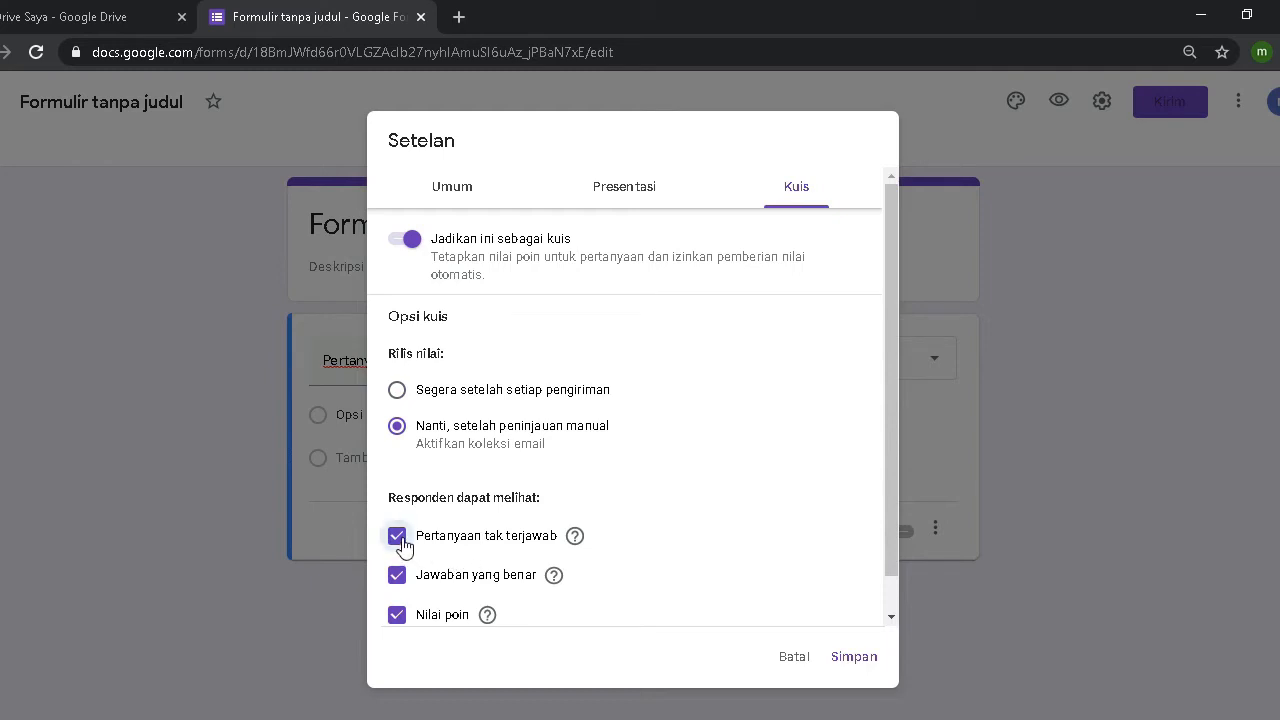
click(397, 580)
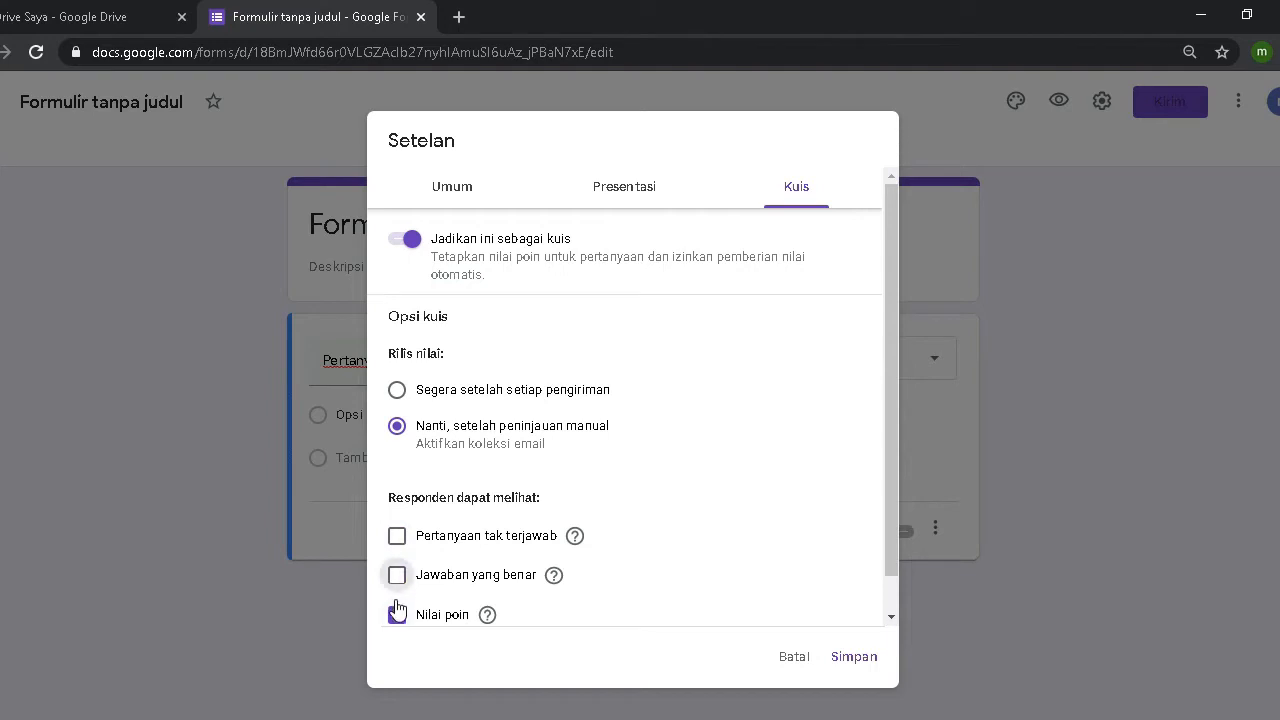
click(397, 617)
Step: Save the quiz settings in the Setelan dialog
click(849, 664)
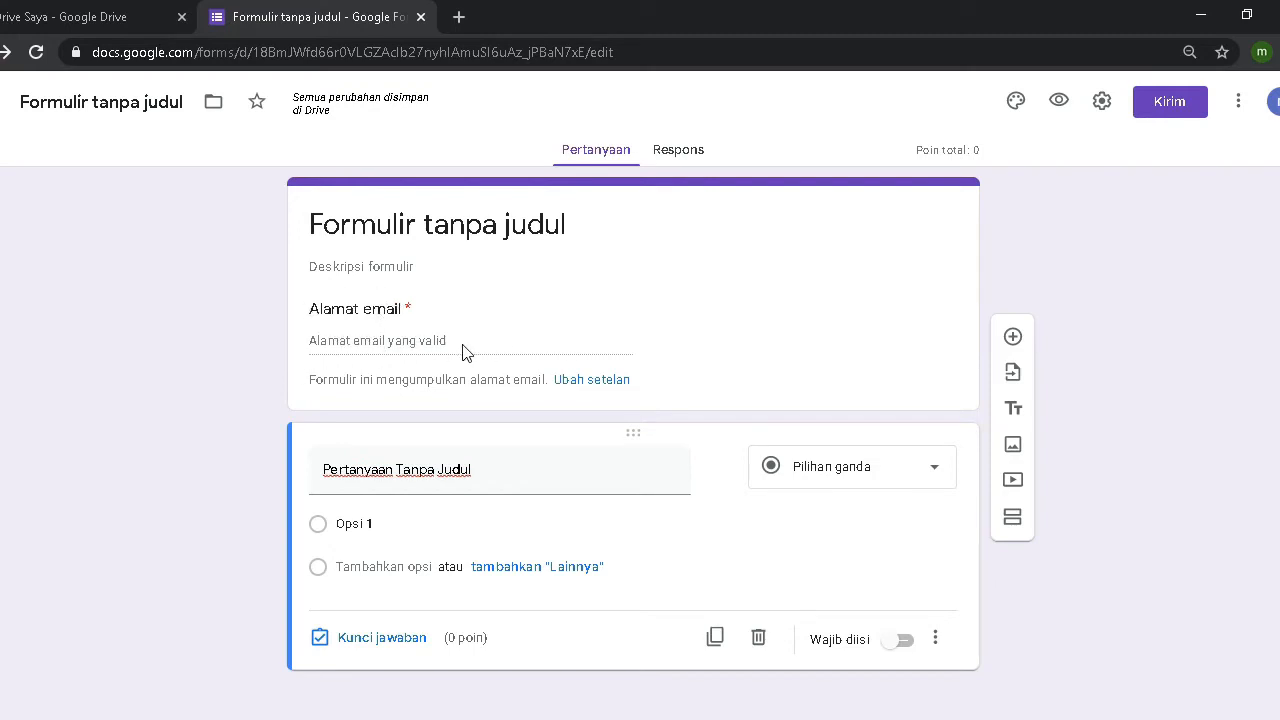
Step: Uncheck Kumpulkan alamat email in the form settings and save the change
click(590, 380)
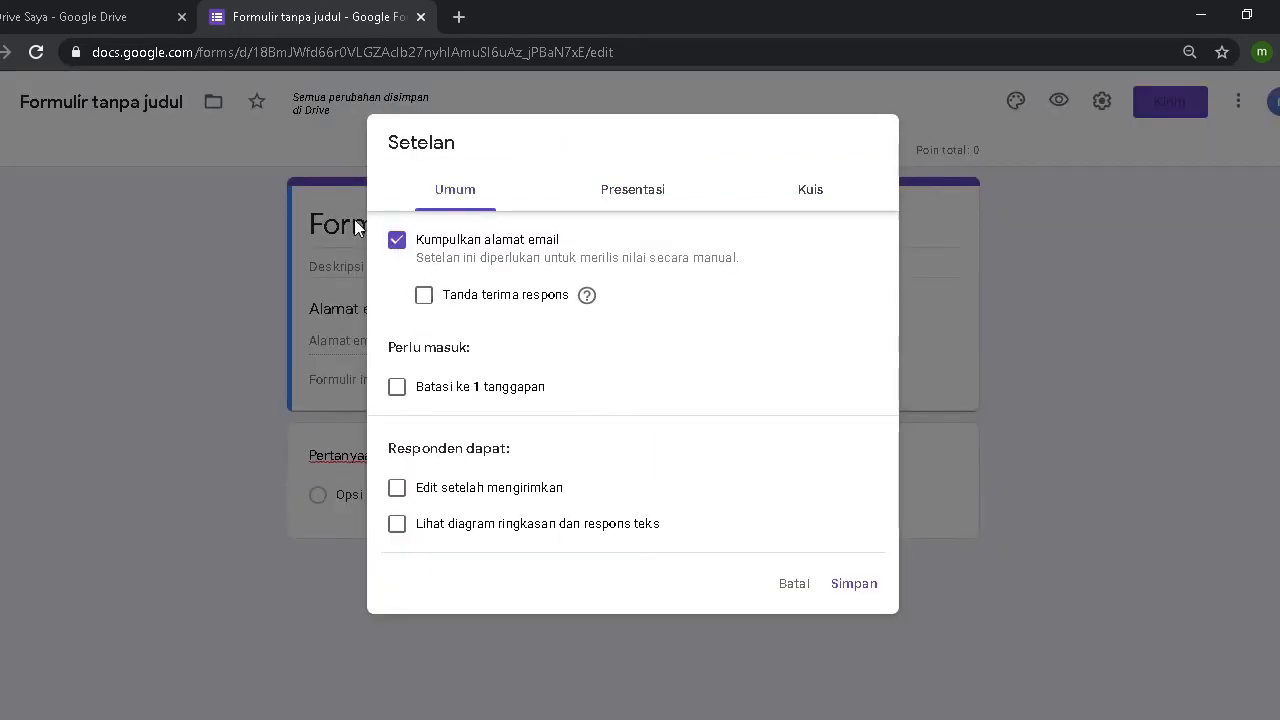
click(398, 246)
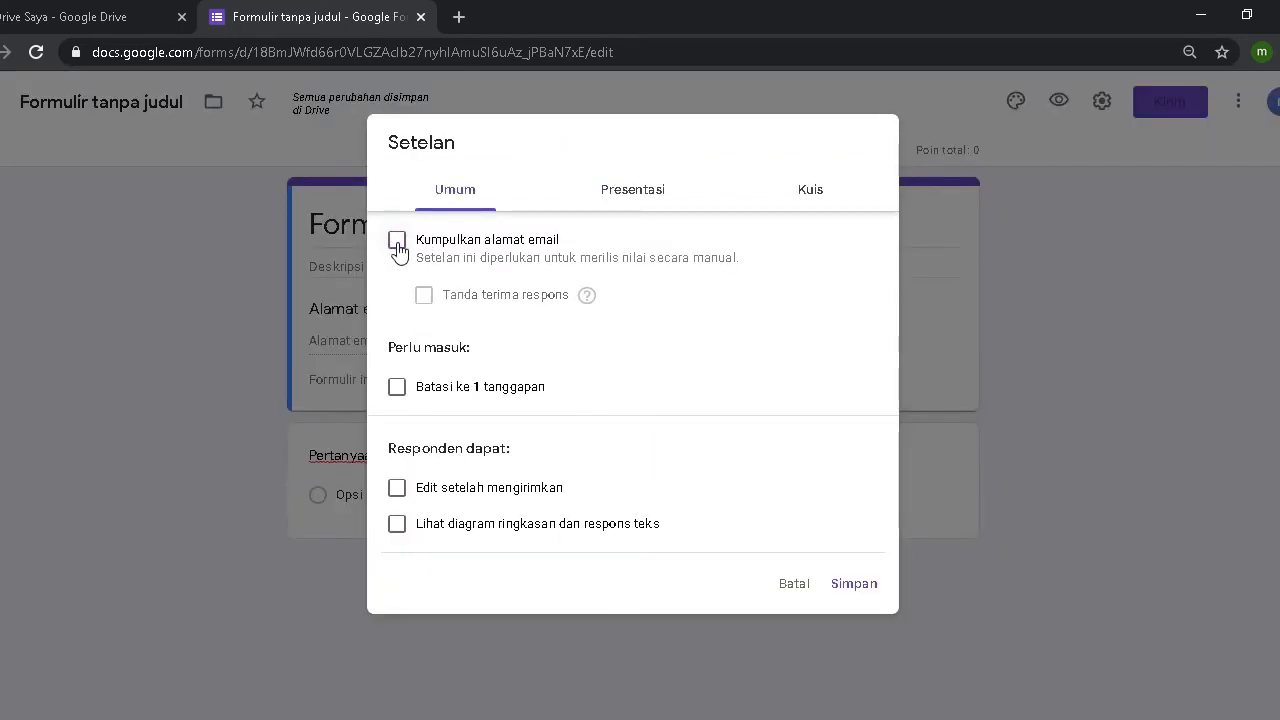
click(623, 204)
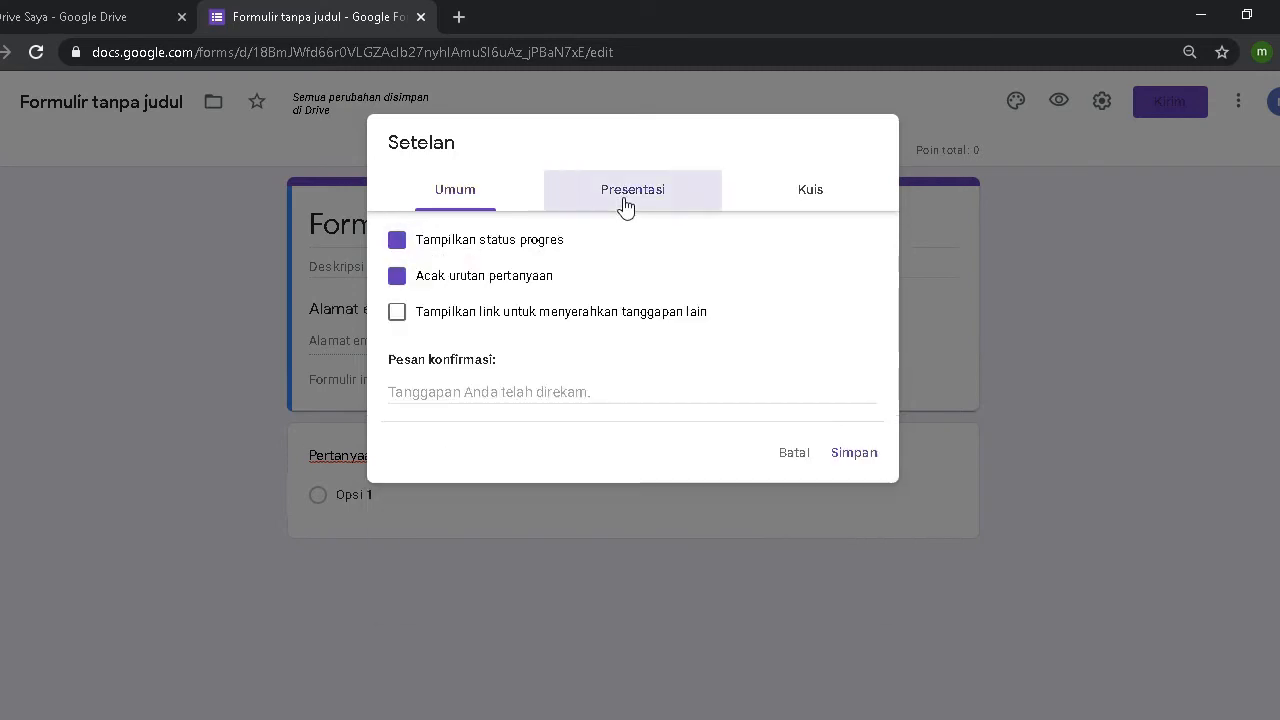
click(837, 467)
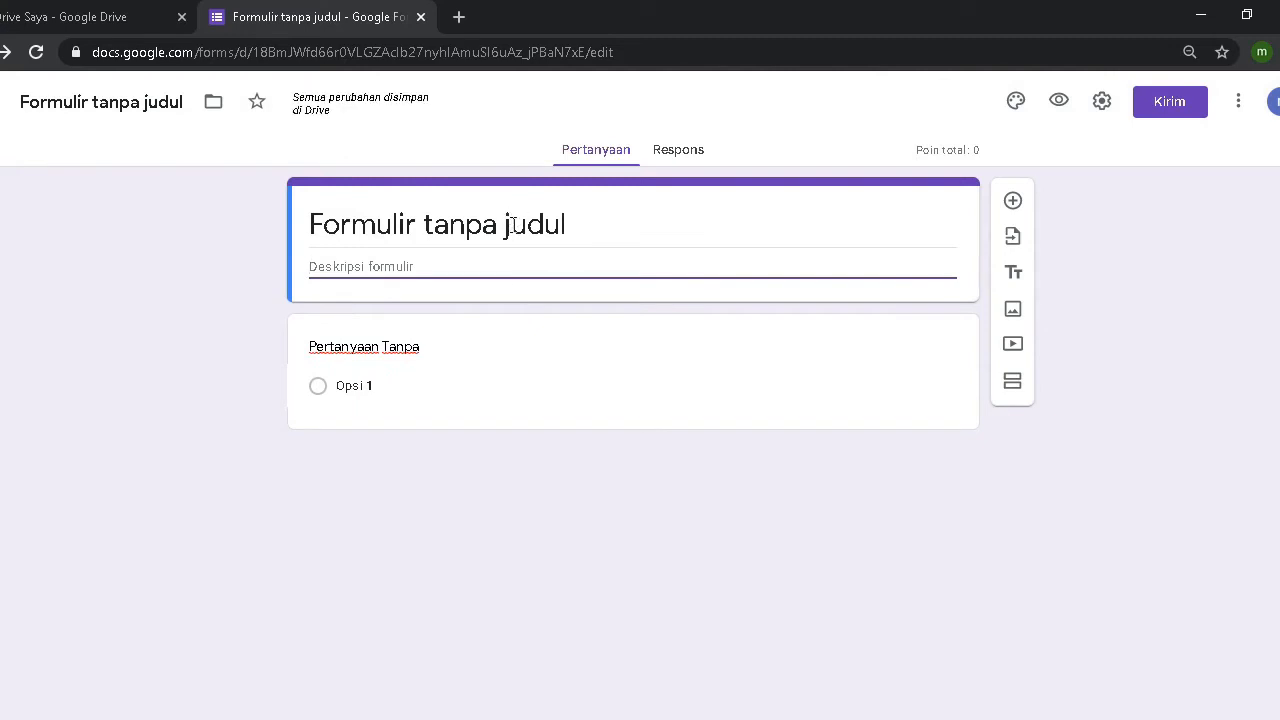
triple_click(405, 231)
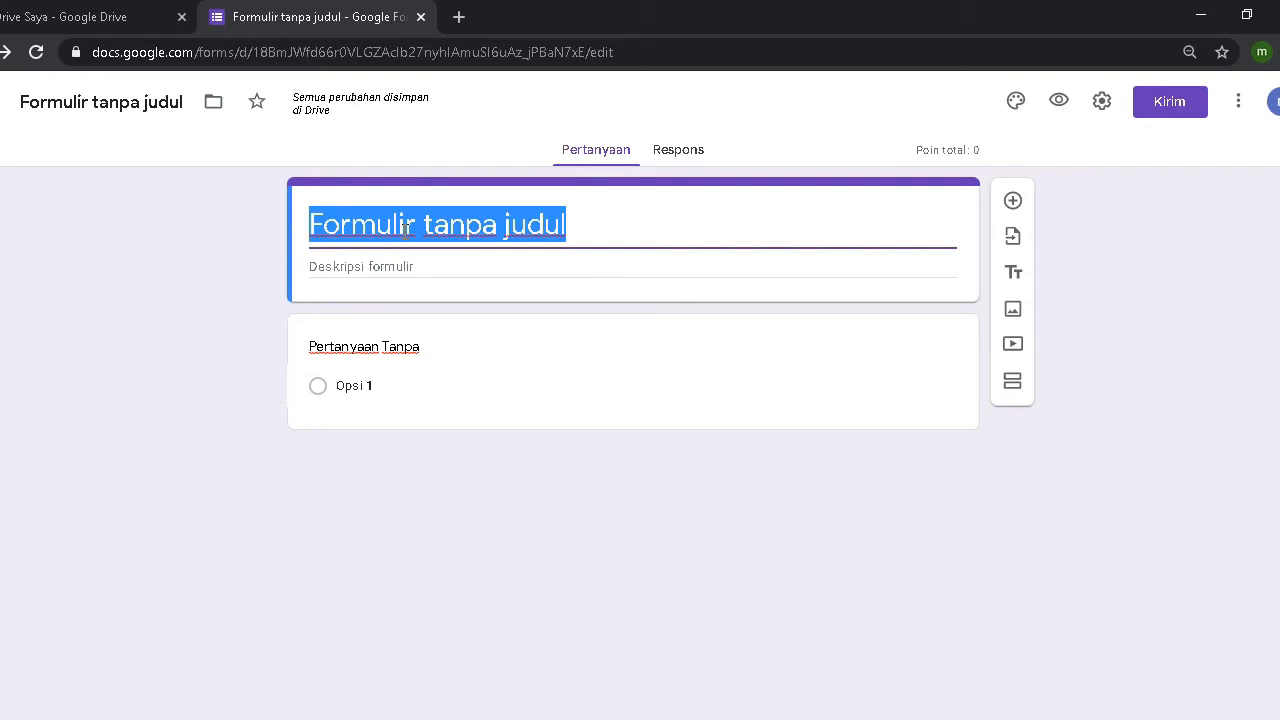
Step: Enter 'MA RIBATUL MUTA'ALLIMIN KOTA PEKALONGAN' as title and 'SELAMAT DATANG DI HALAMAN UJIAN MADRASAH' as description
text(MA R)
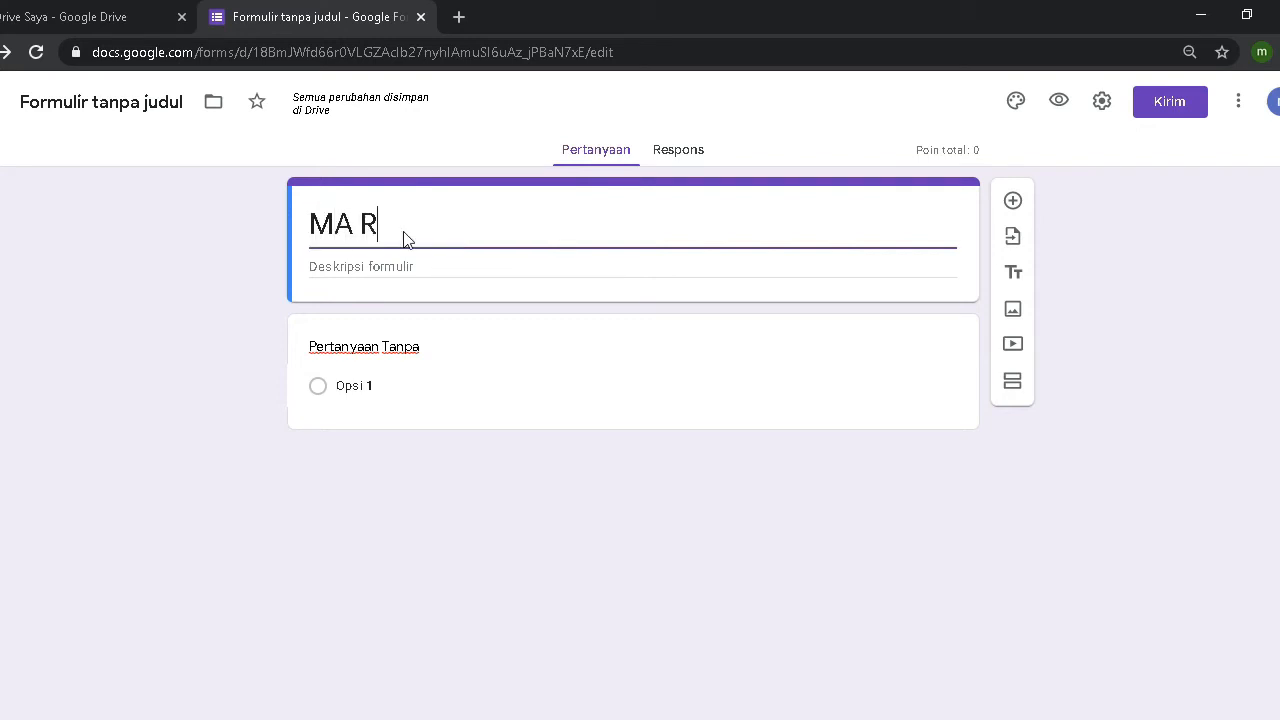
text(IBAT)
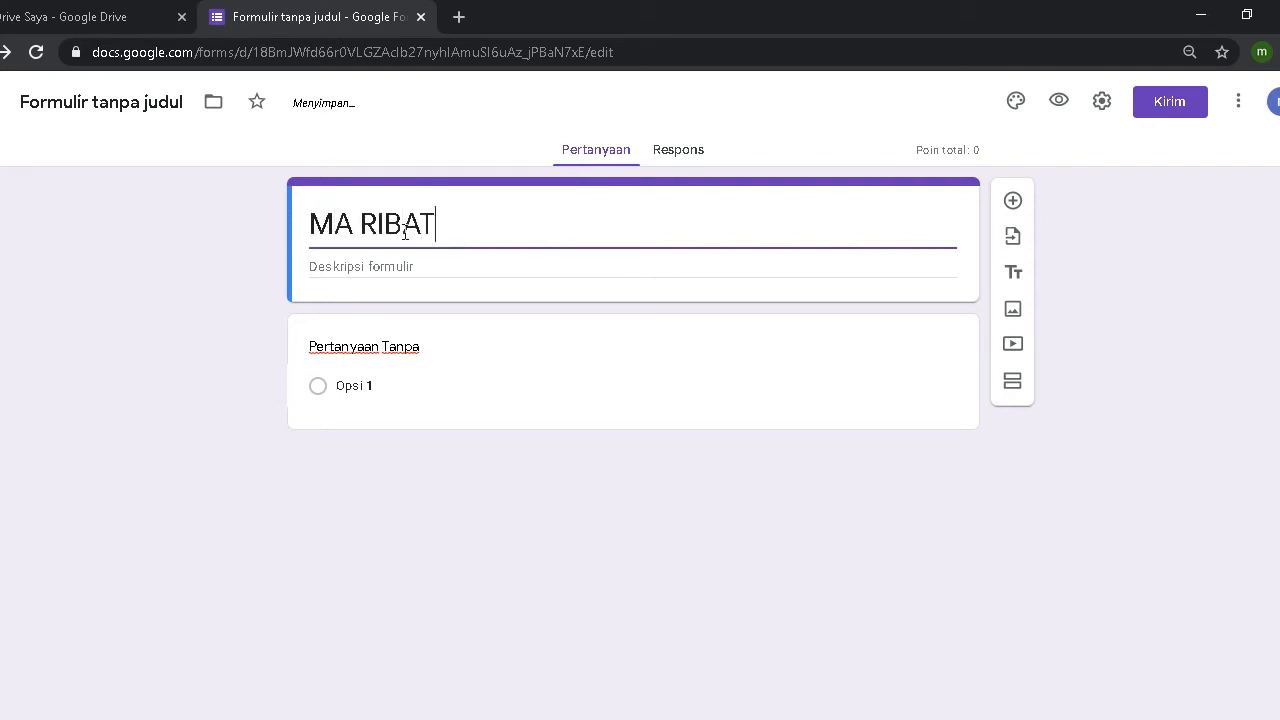
text(UL MU)
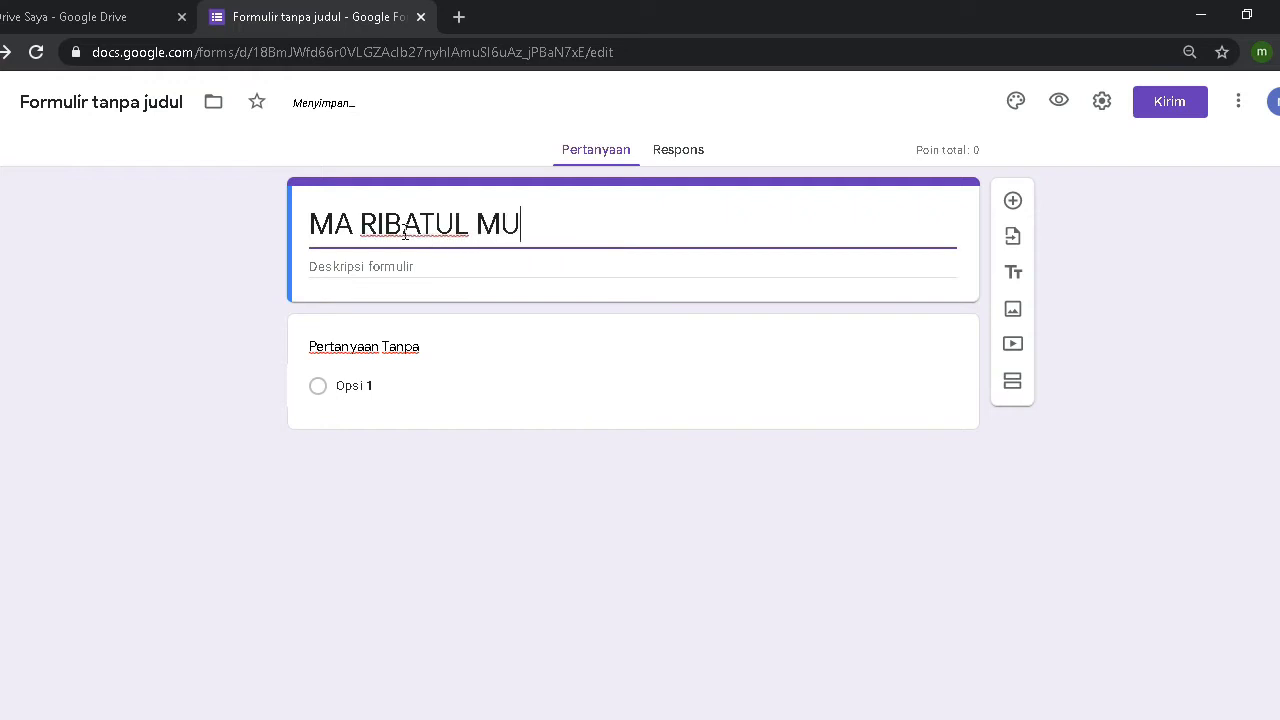
text(TA'AL)
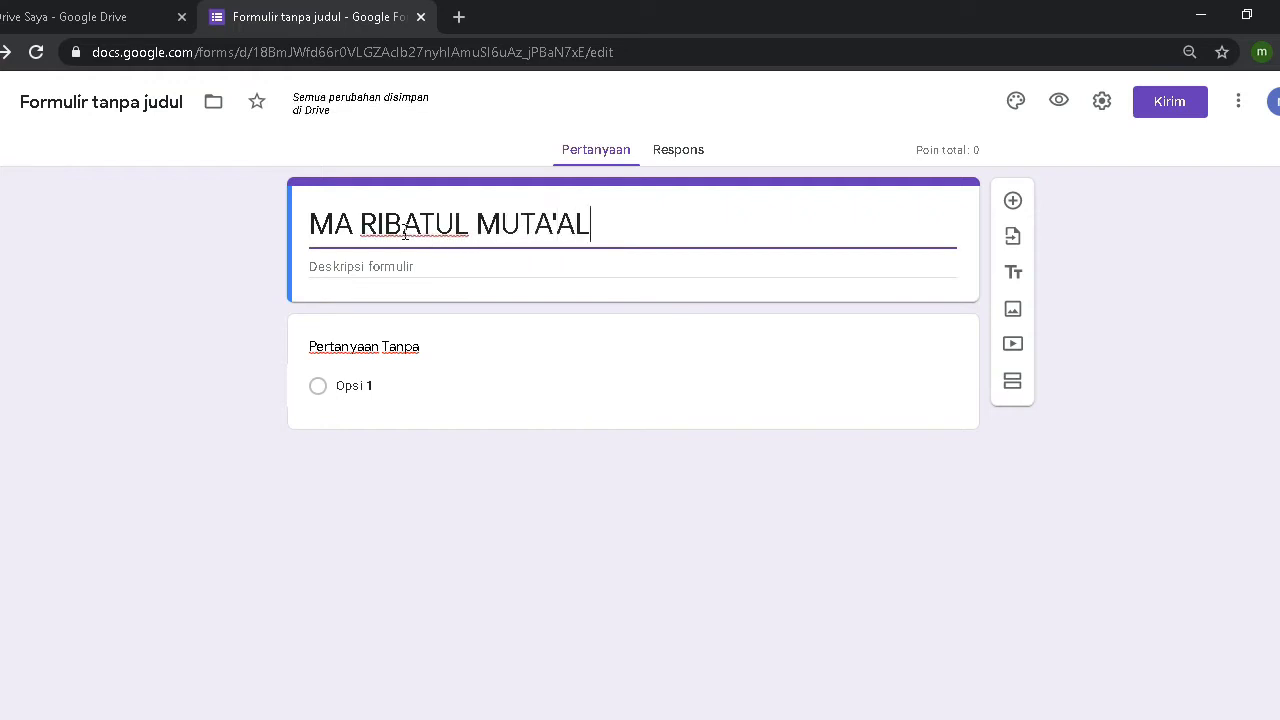
text(LIMIN )
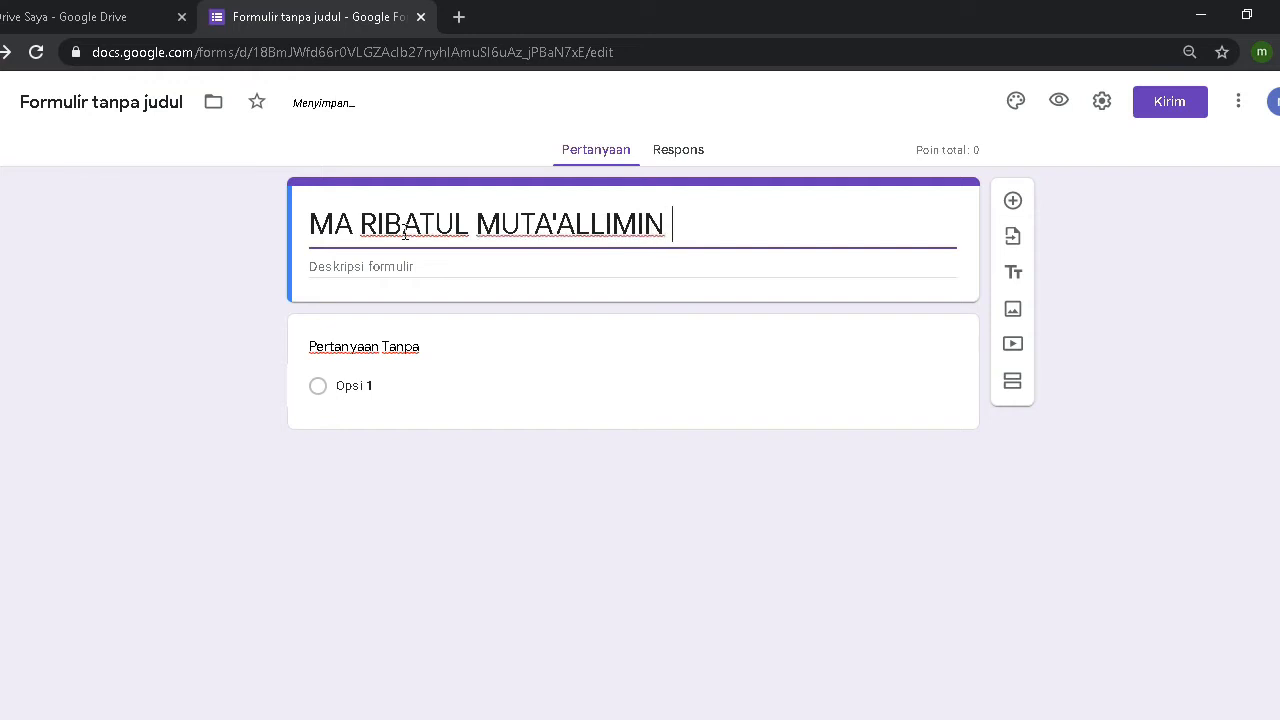
text(KOTA PEKA)
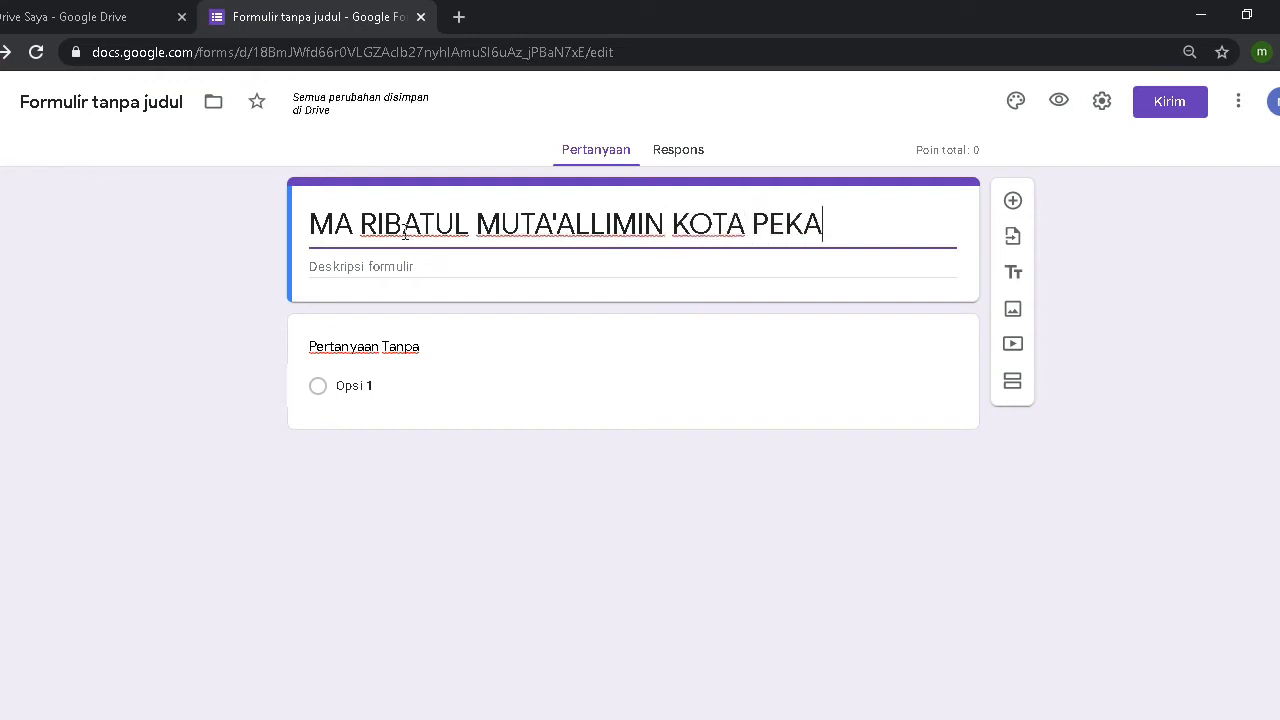
text(LONGAN)
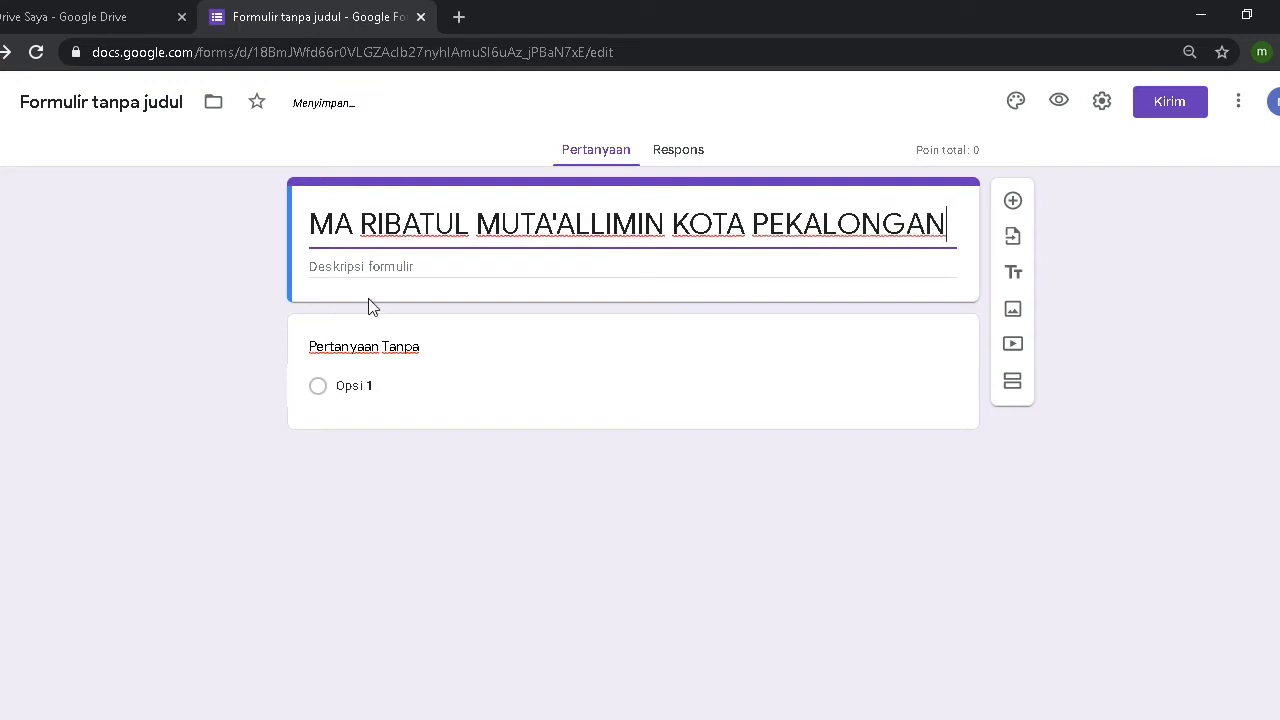
click(379, 268)
text(SEL)
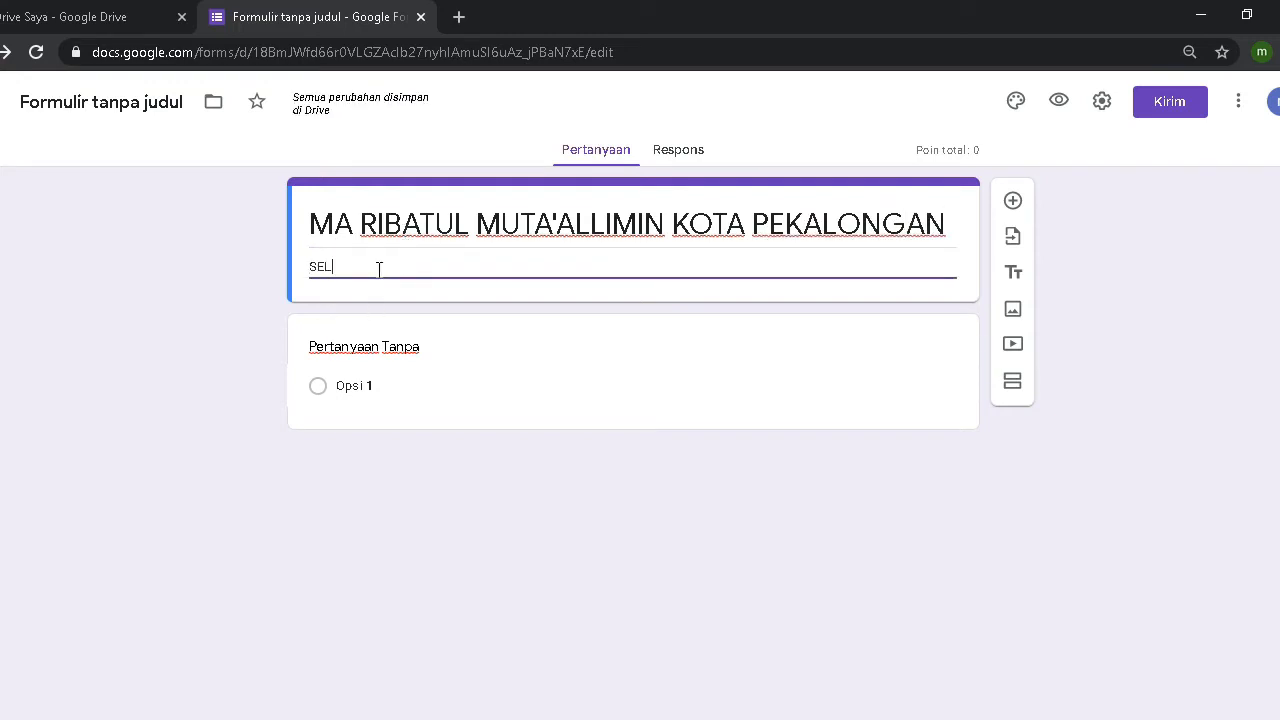
text(AMAT DATA)
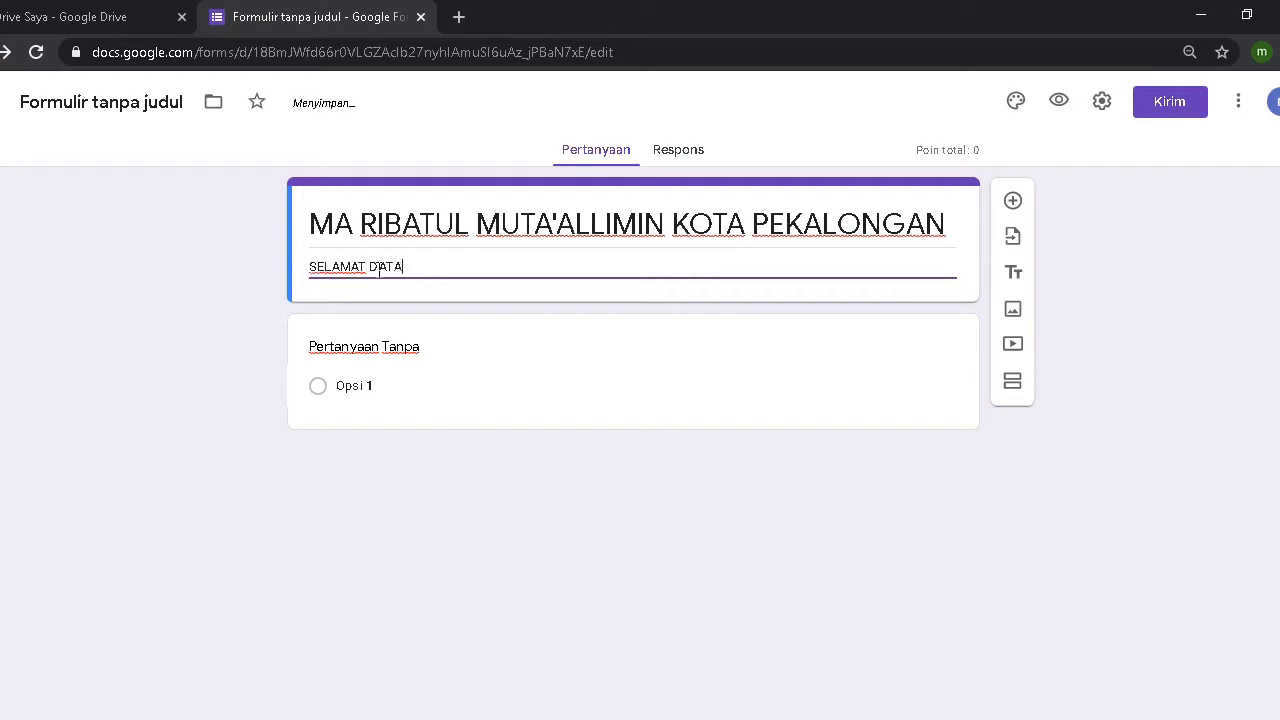
text(NG)
key(BackSpace)
key(BackSpace)
key(BackSpace)
key(BackSpace)
key(BackSpace)
text(HALAMAN UJI)
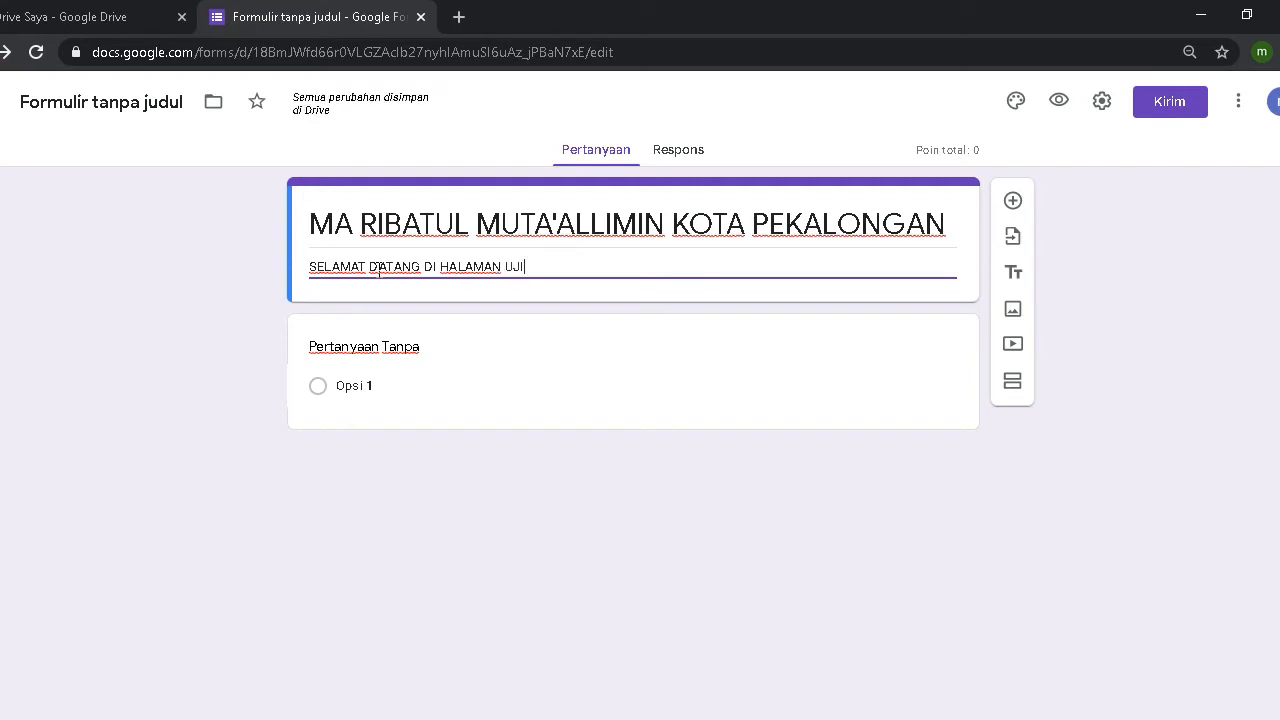
text(AN )
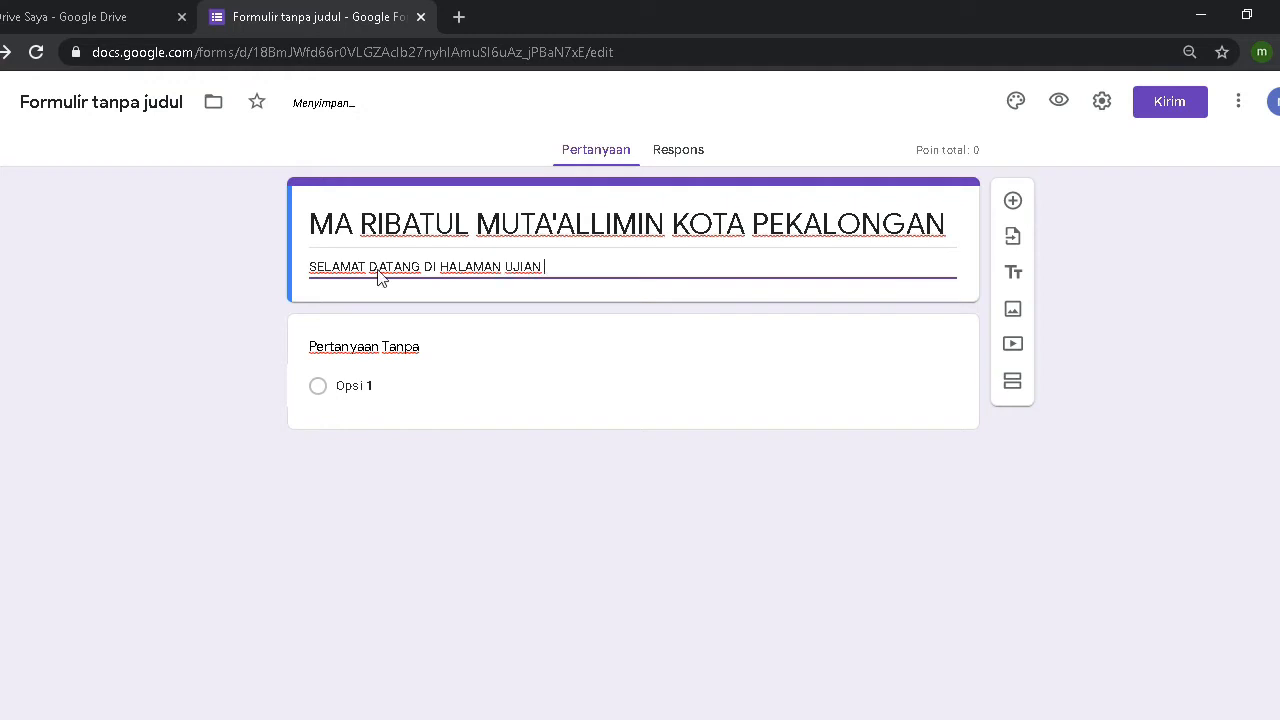
text(MADRASA)
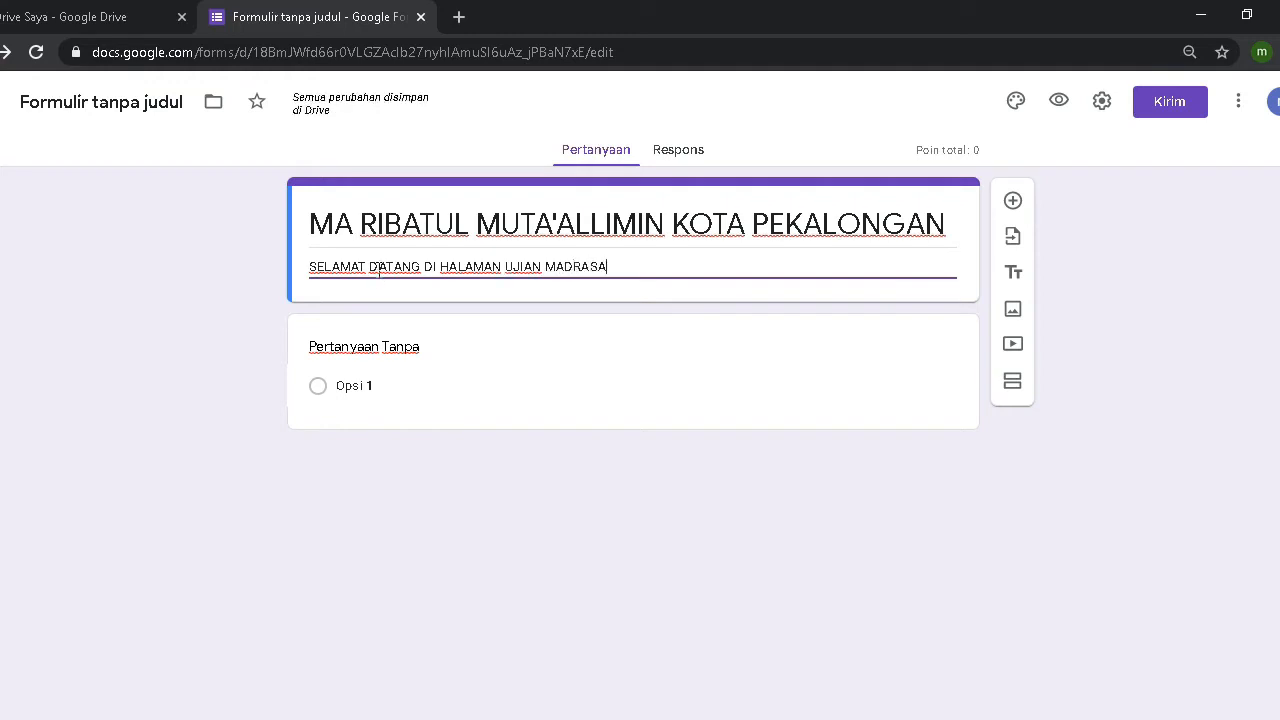
text(H)
Step: Title the first question 'KODE AKSES' as short answer, toggling Required on and back off
click(373, 355)
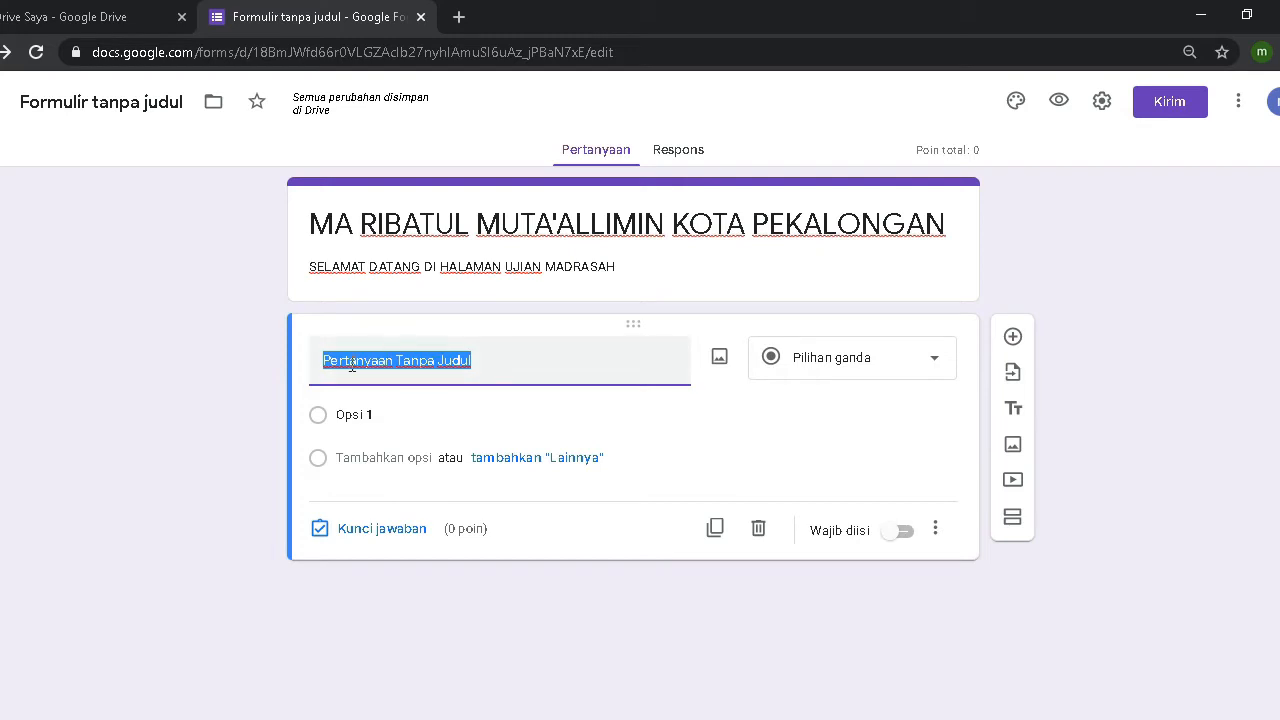
text(KODE AK)
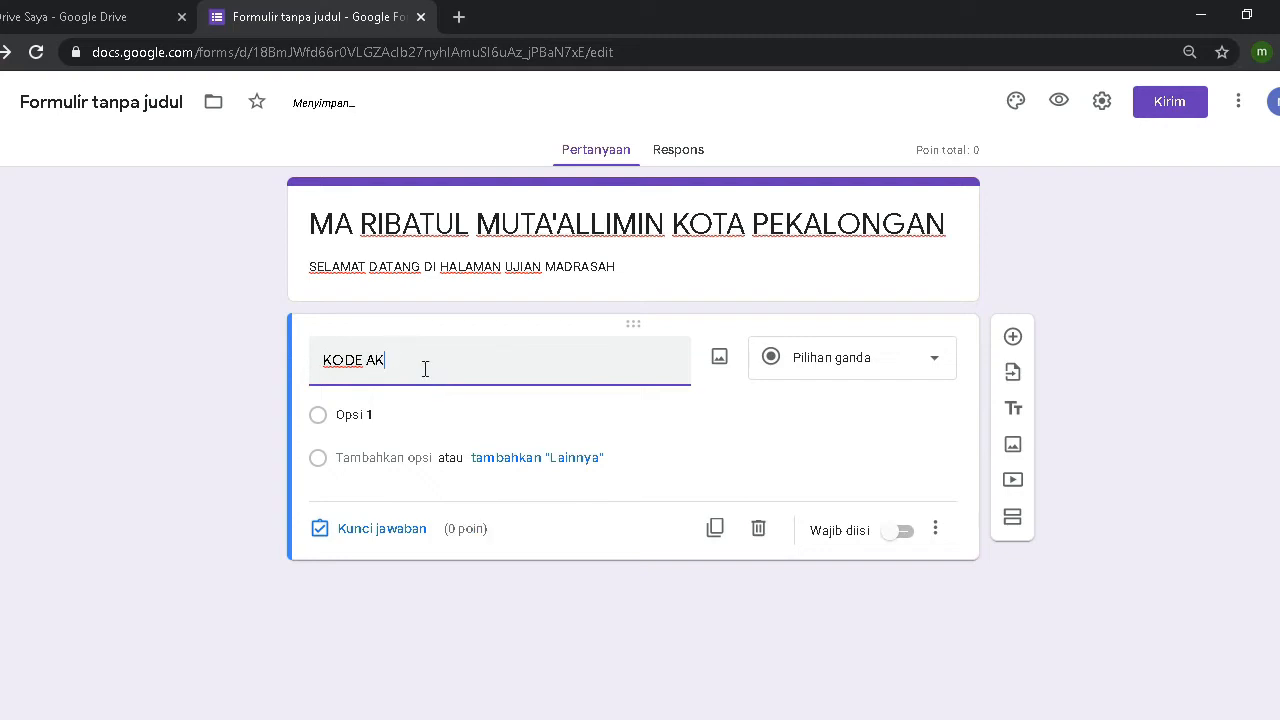
text(SES/ T)
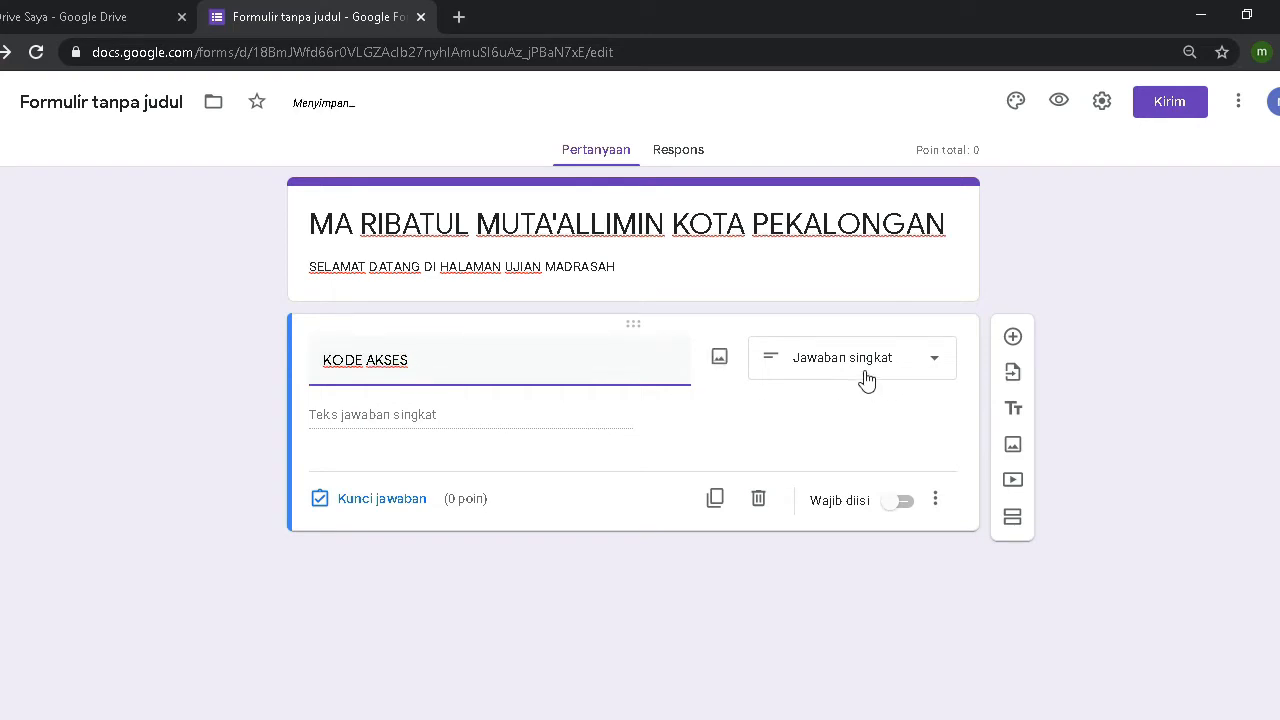
click(906, 508)
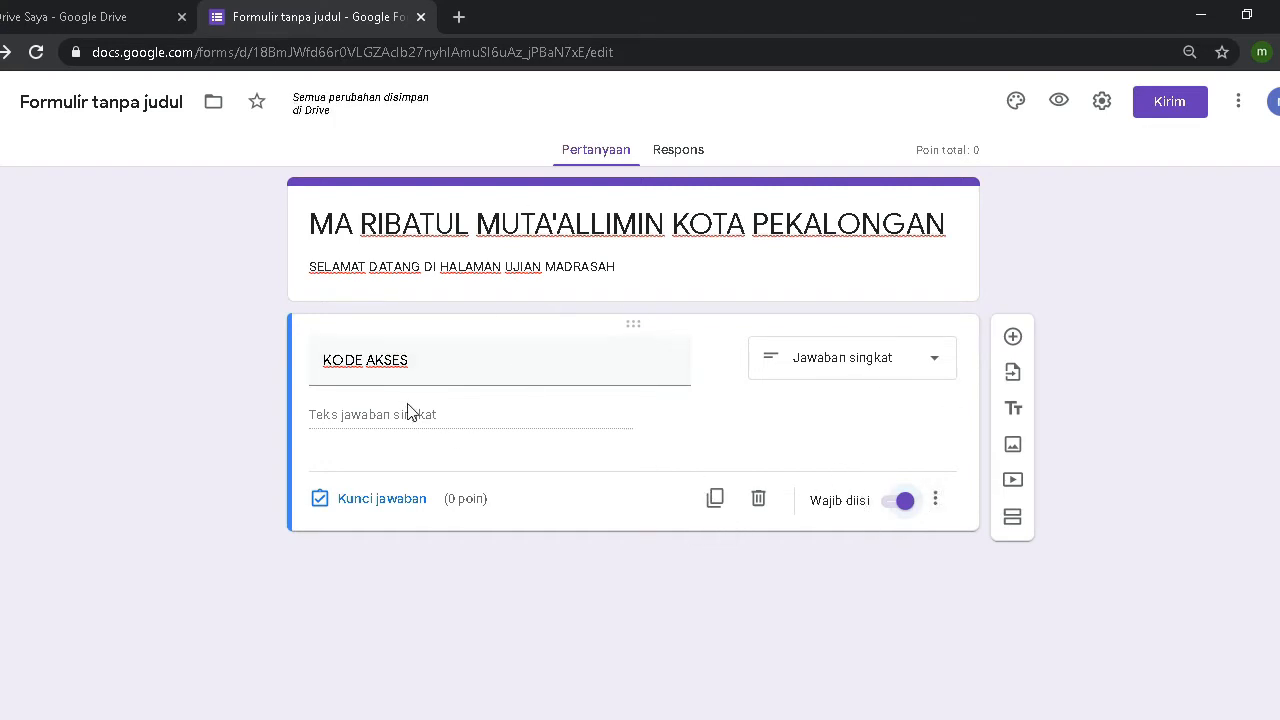
click(897, 502)
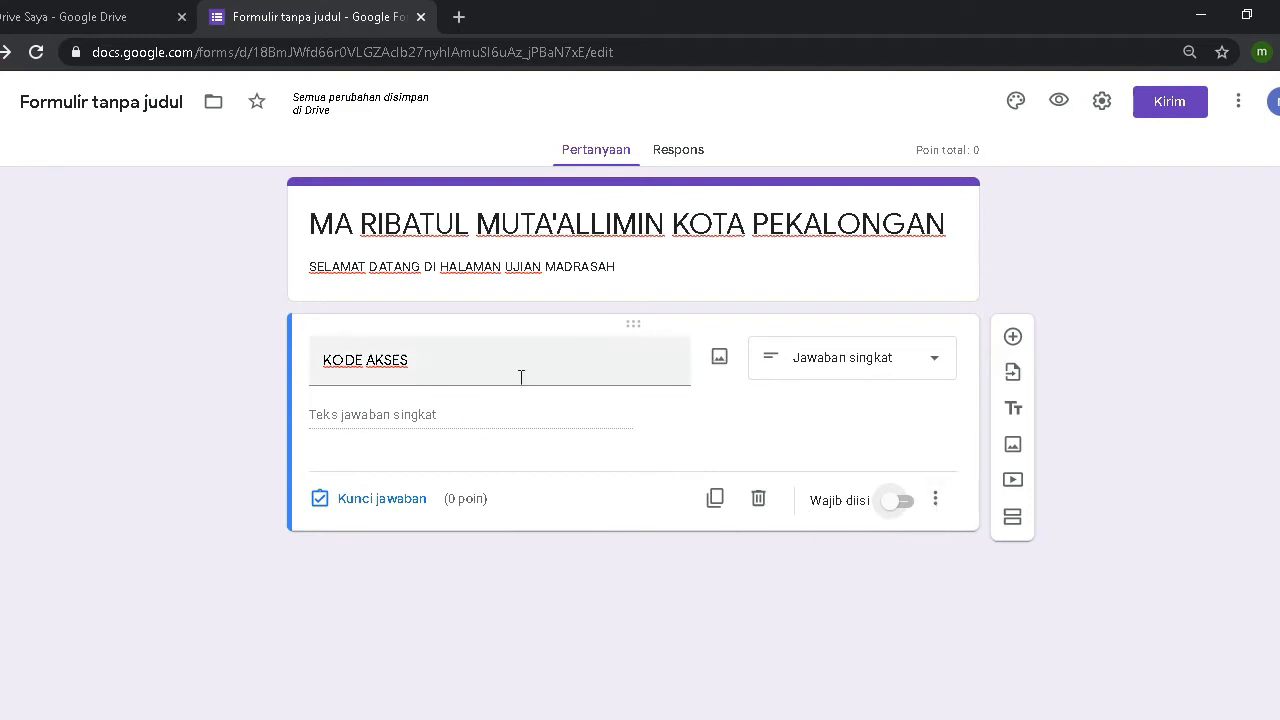
click(453, 358)
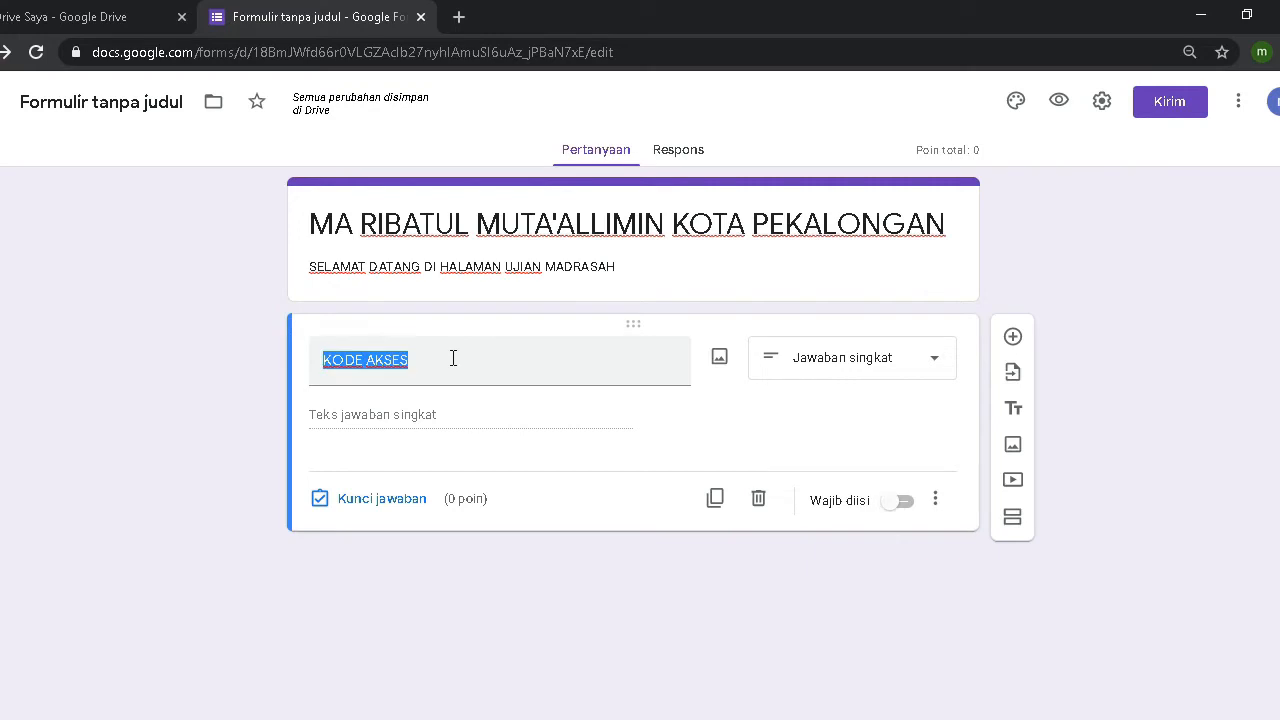
Step: Add Text > Contains response validation requiring the answer to include the access code
click(937, 503)
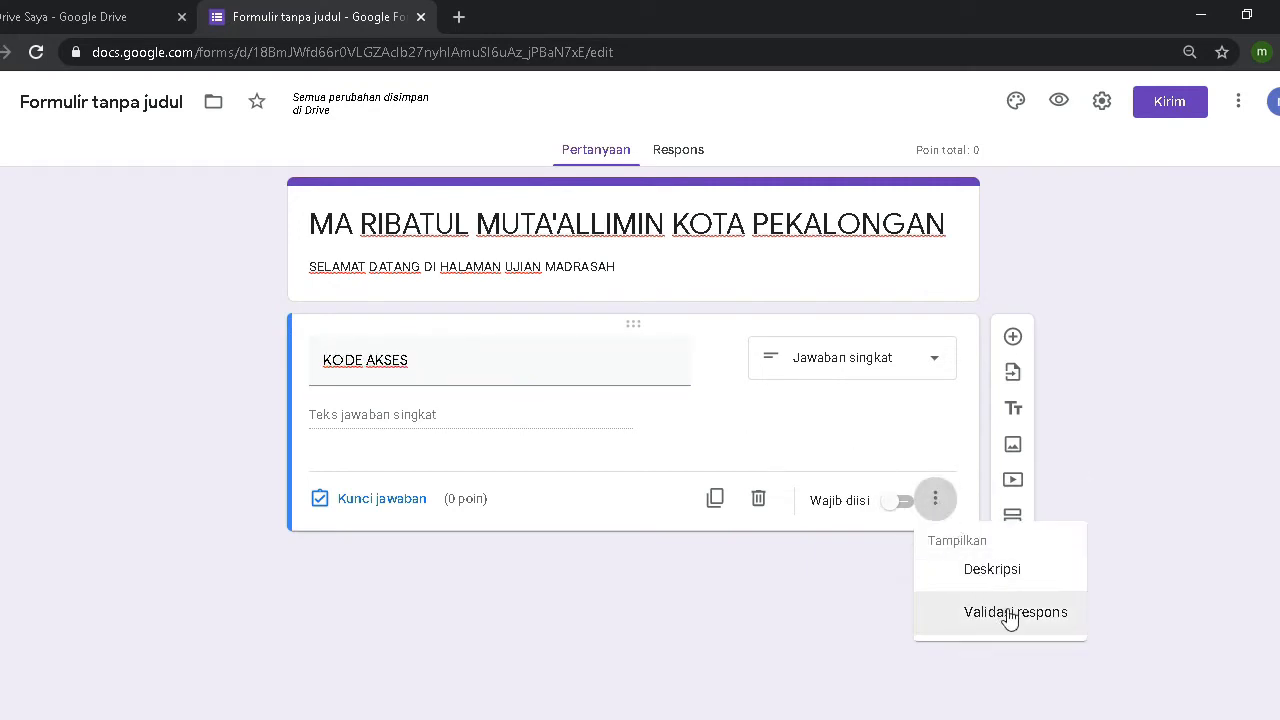
click(1010, 614)
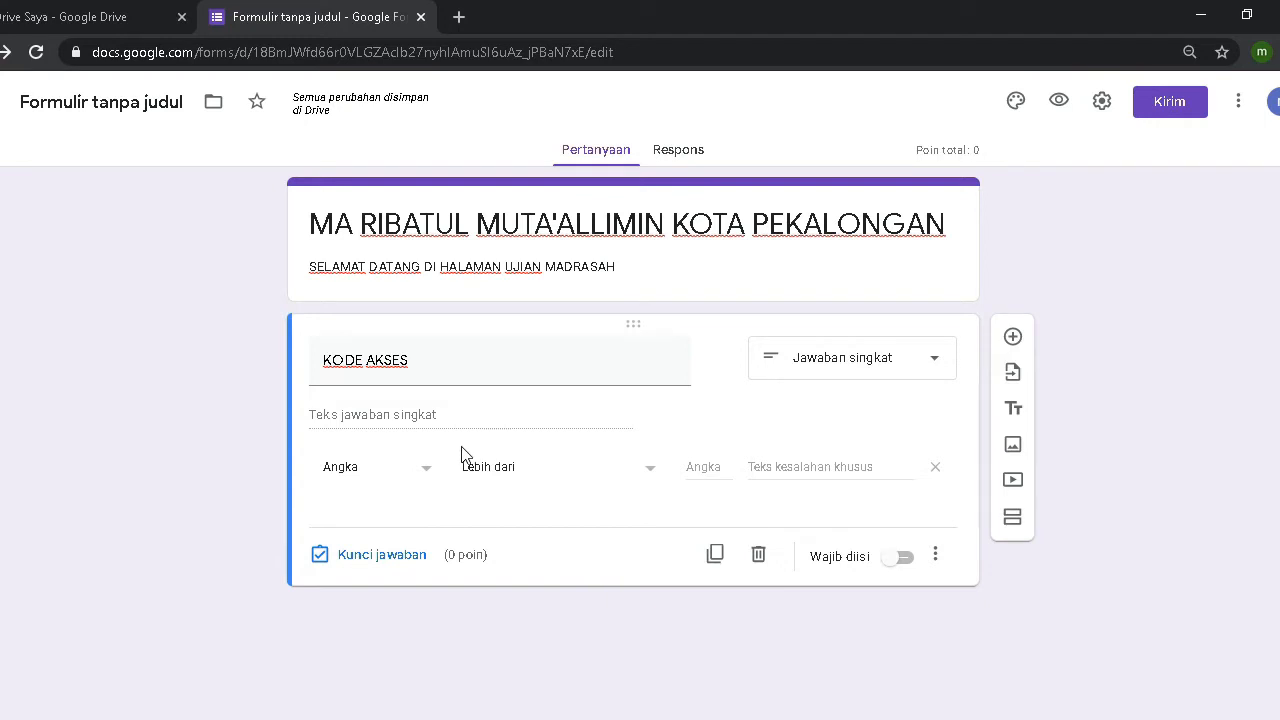
click(418, 472)
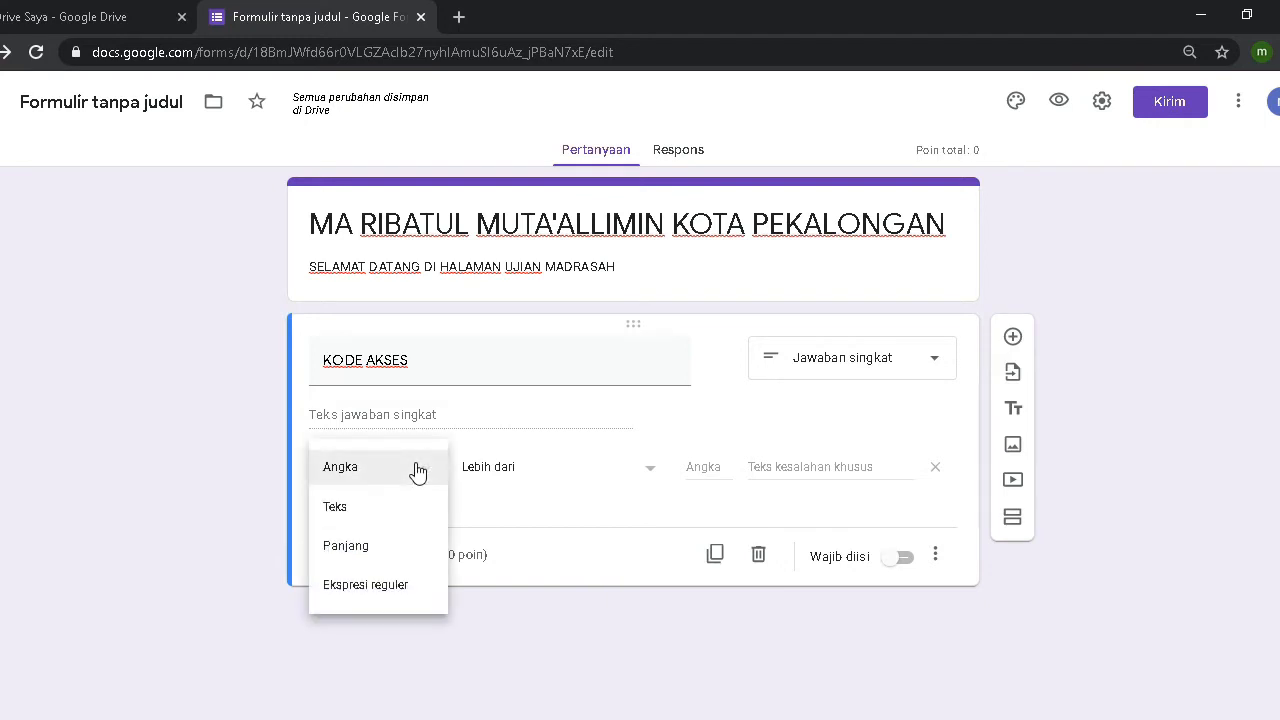
click(371, 513)
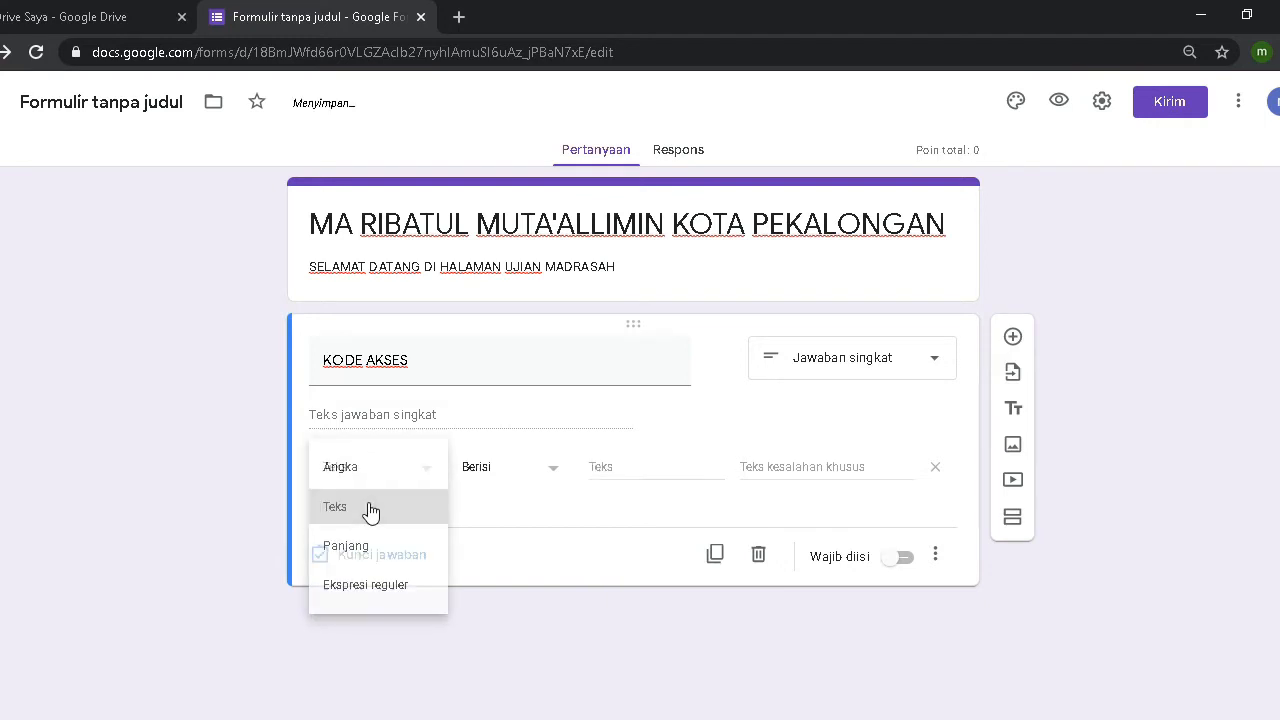
click(515, 474)
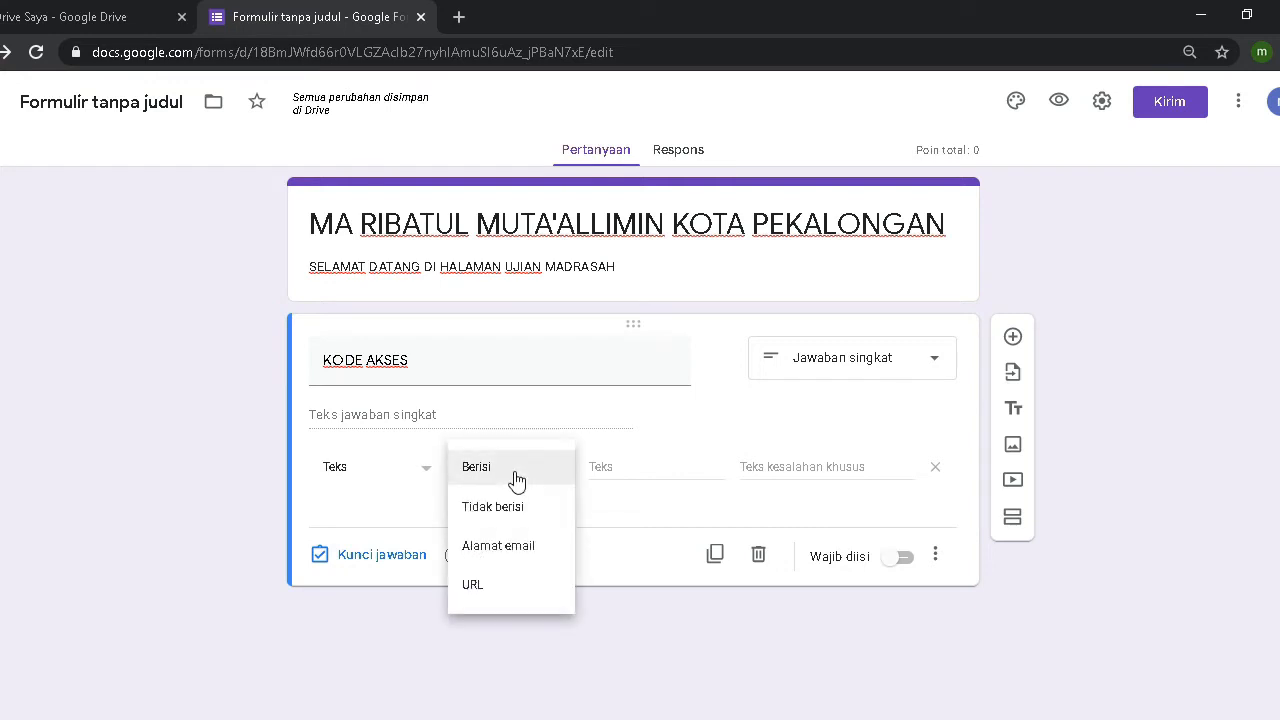
click(516, 481)
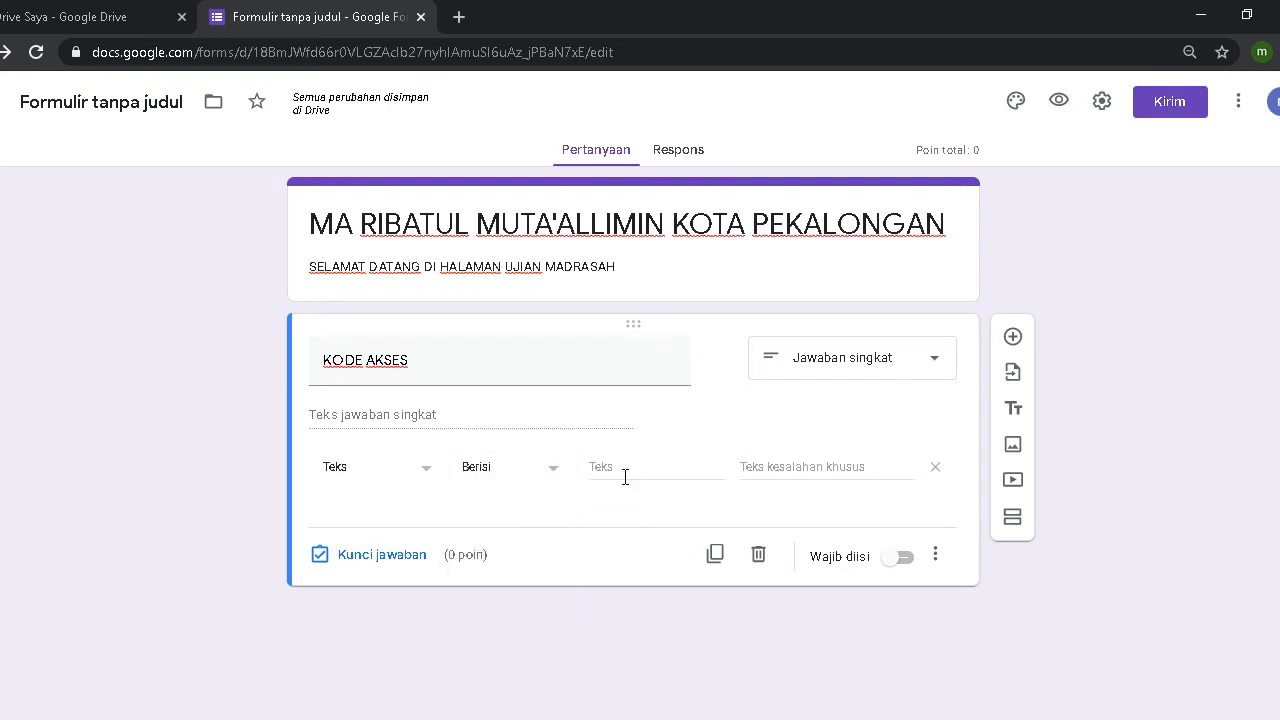
click(624, 477)
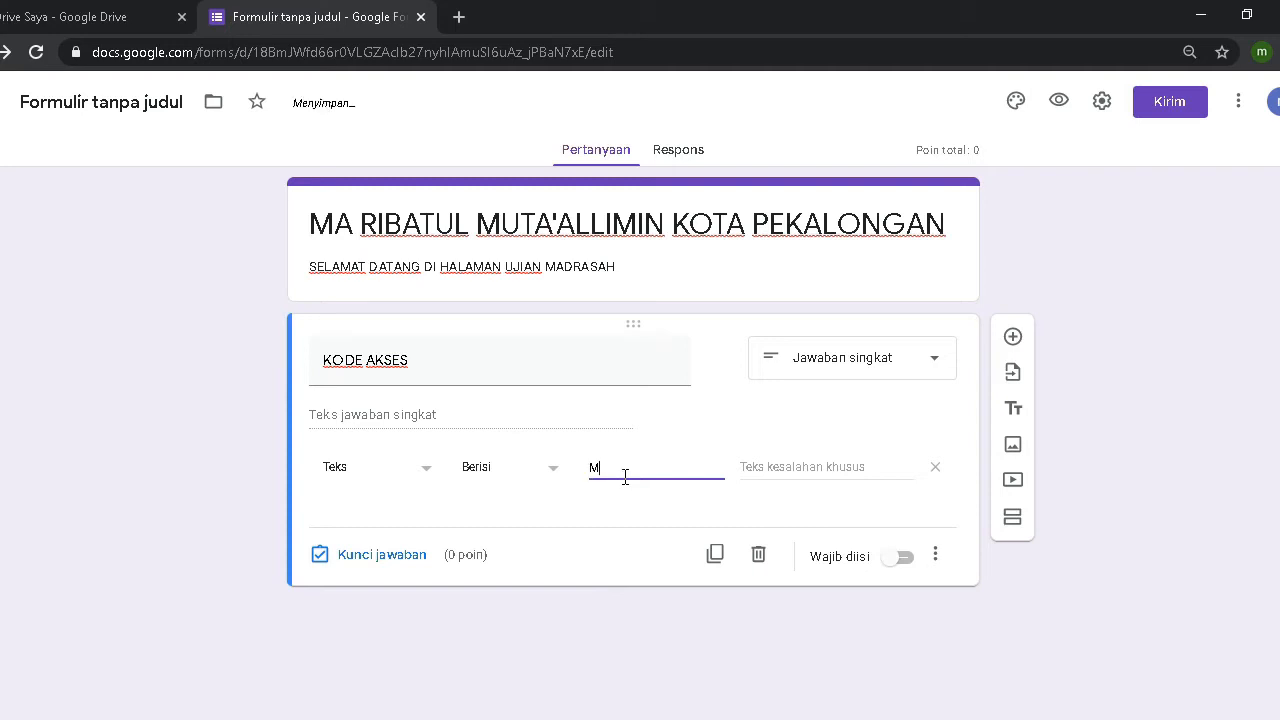
Step: Set the validation error message to 'KODE AKSES DITOLAK' and make the question required
click(827, 469)
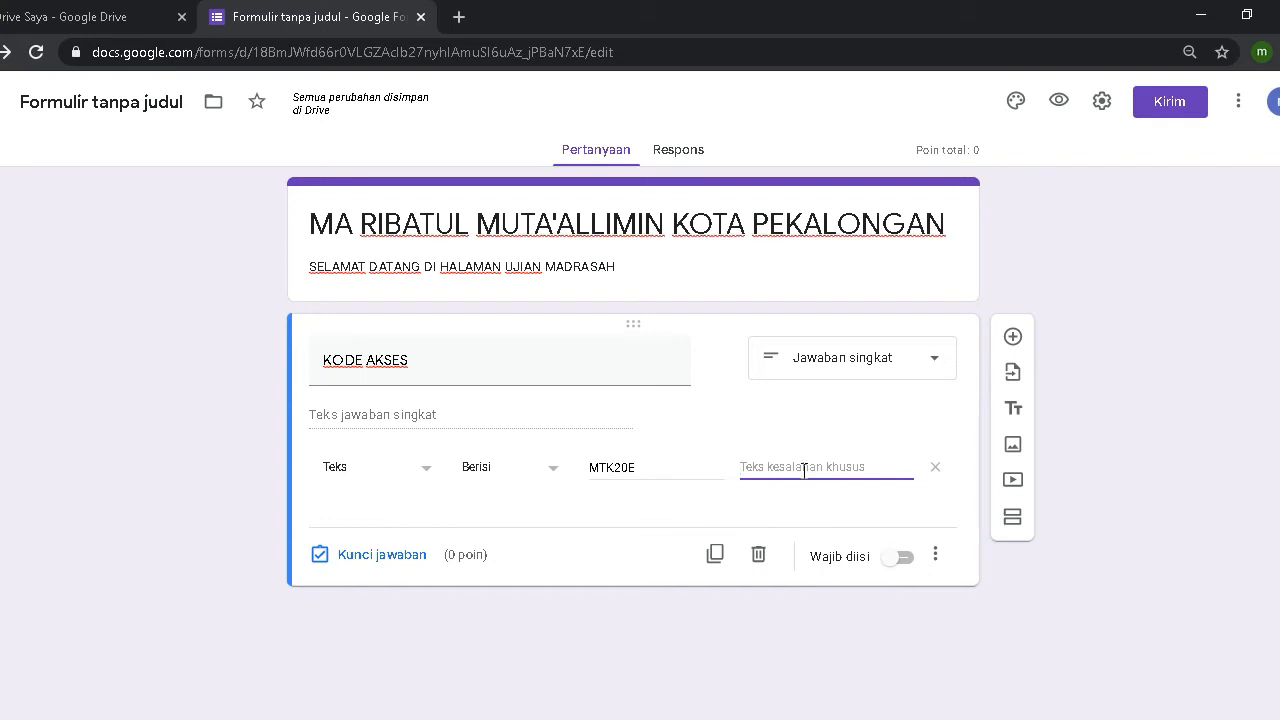
text(KODE A)
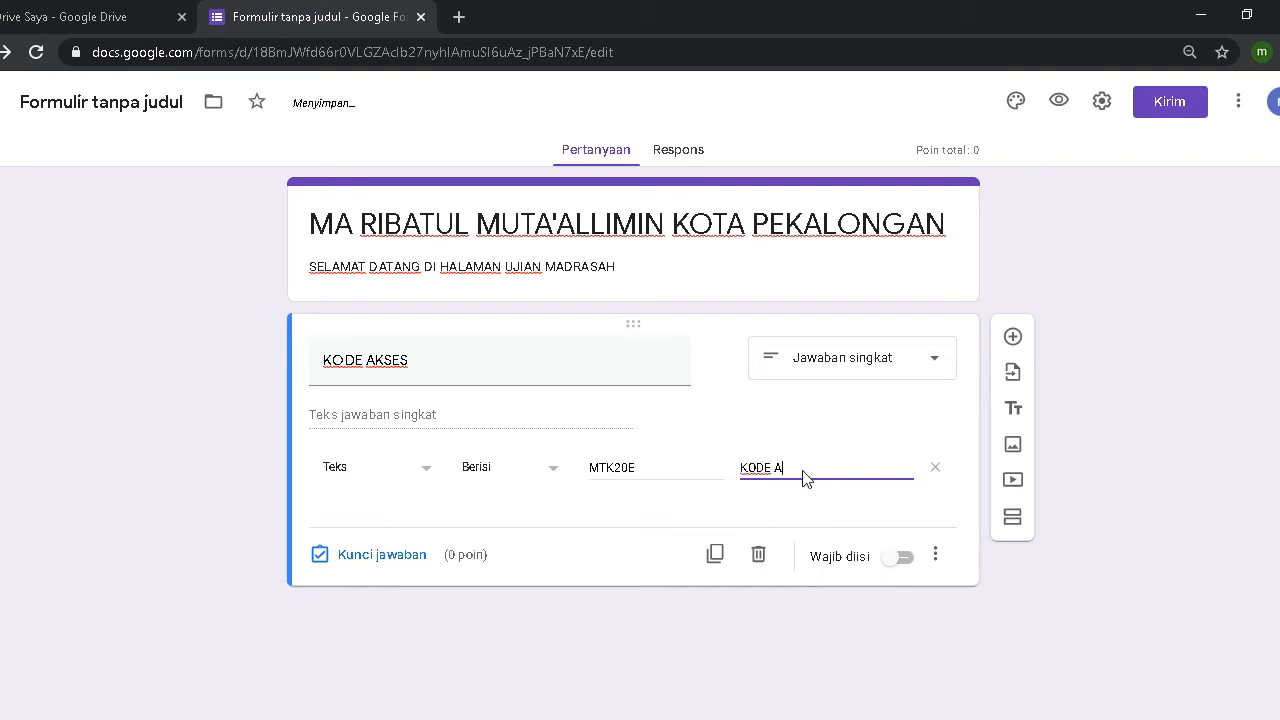
text(KSES DITOLAK)
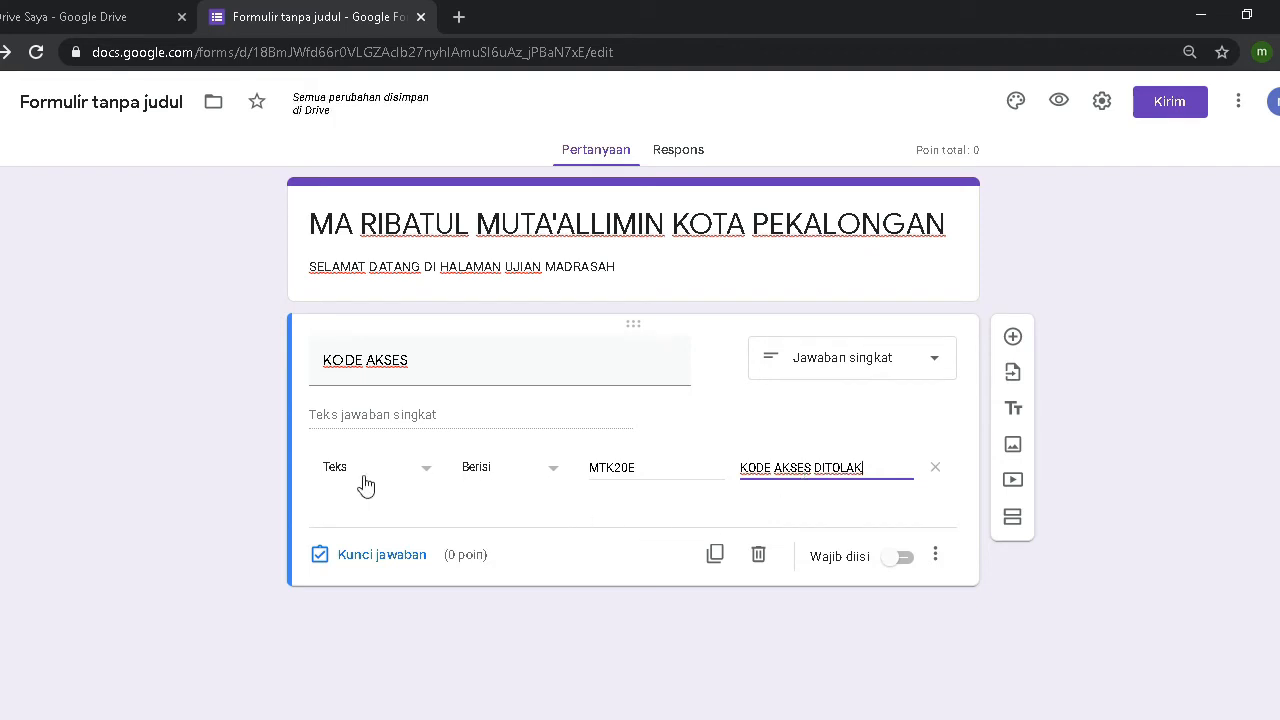
click(903, 558)
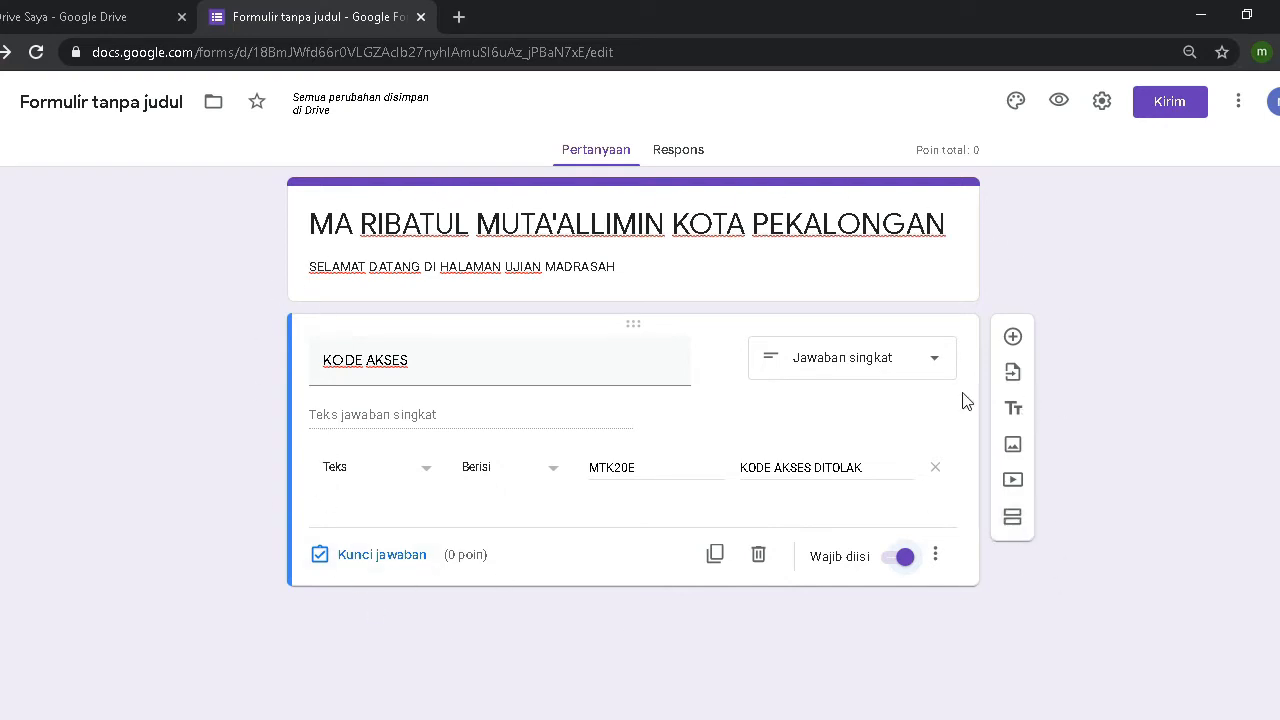
Step: Insert a new section and rename its title to 'BIODATA'
click(1015, 522)
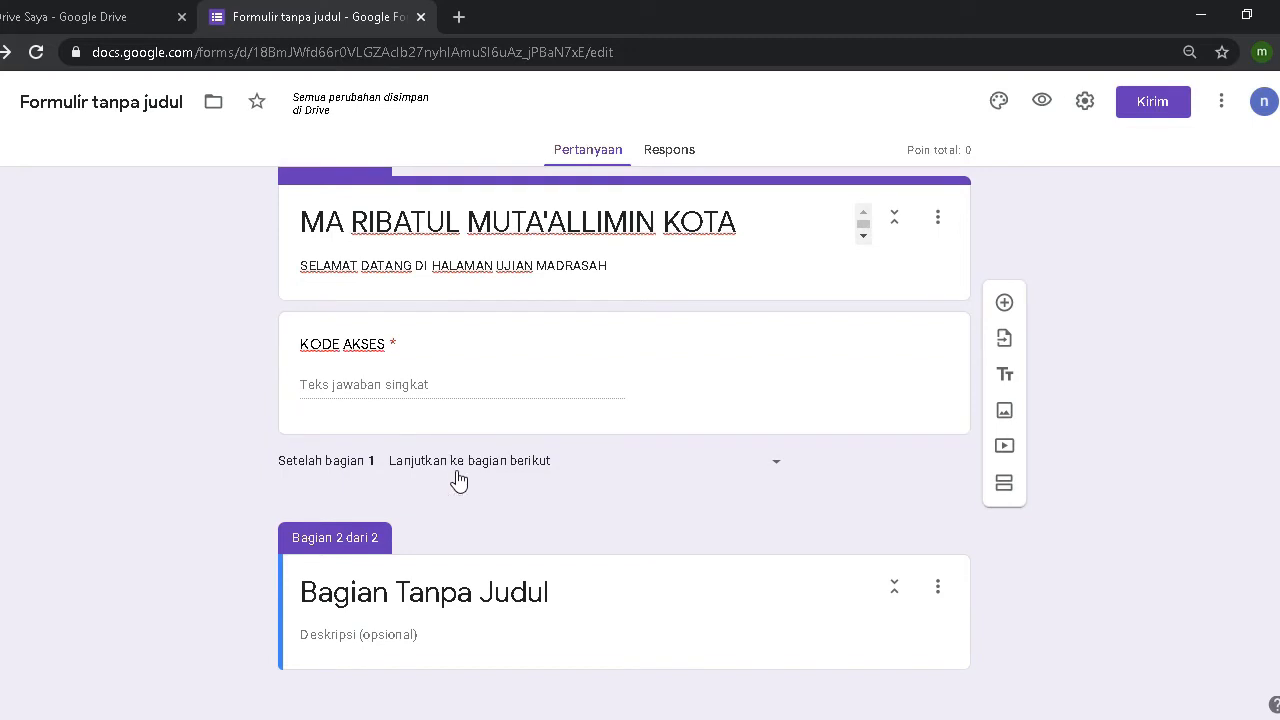
click(474, 597)
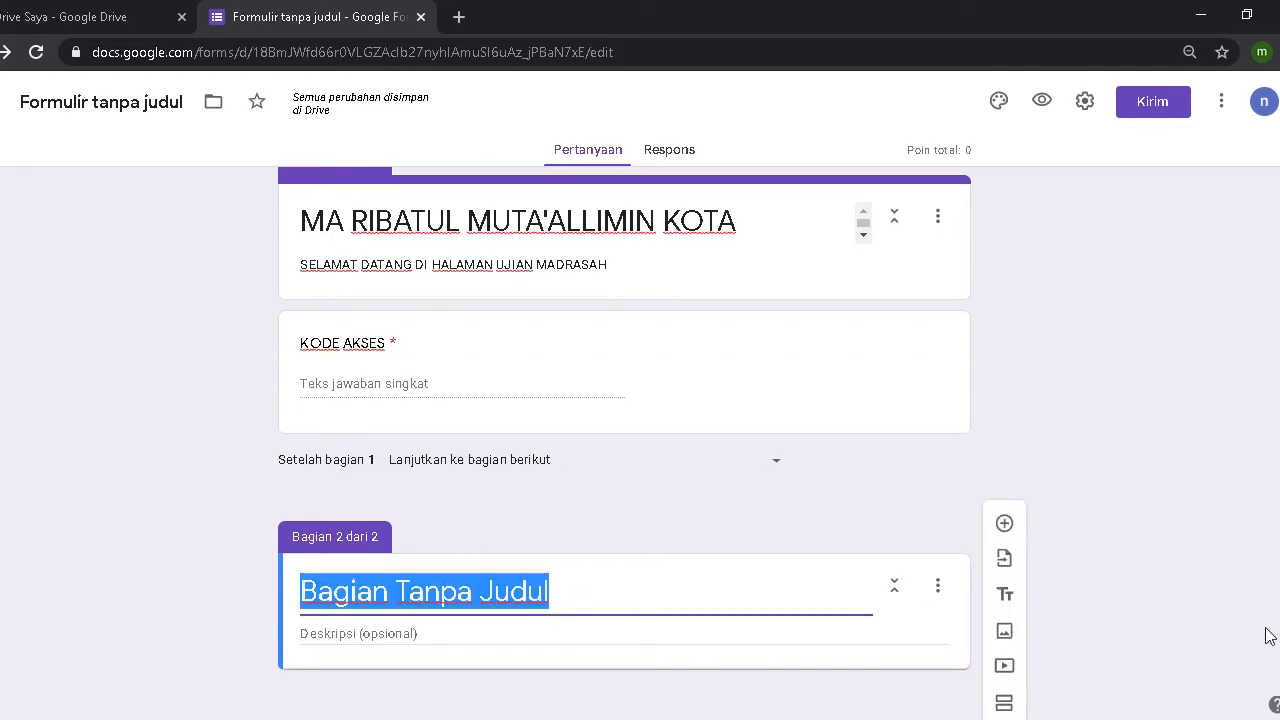
text(BIODATA)
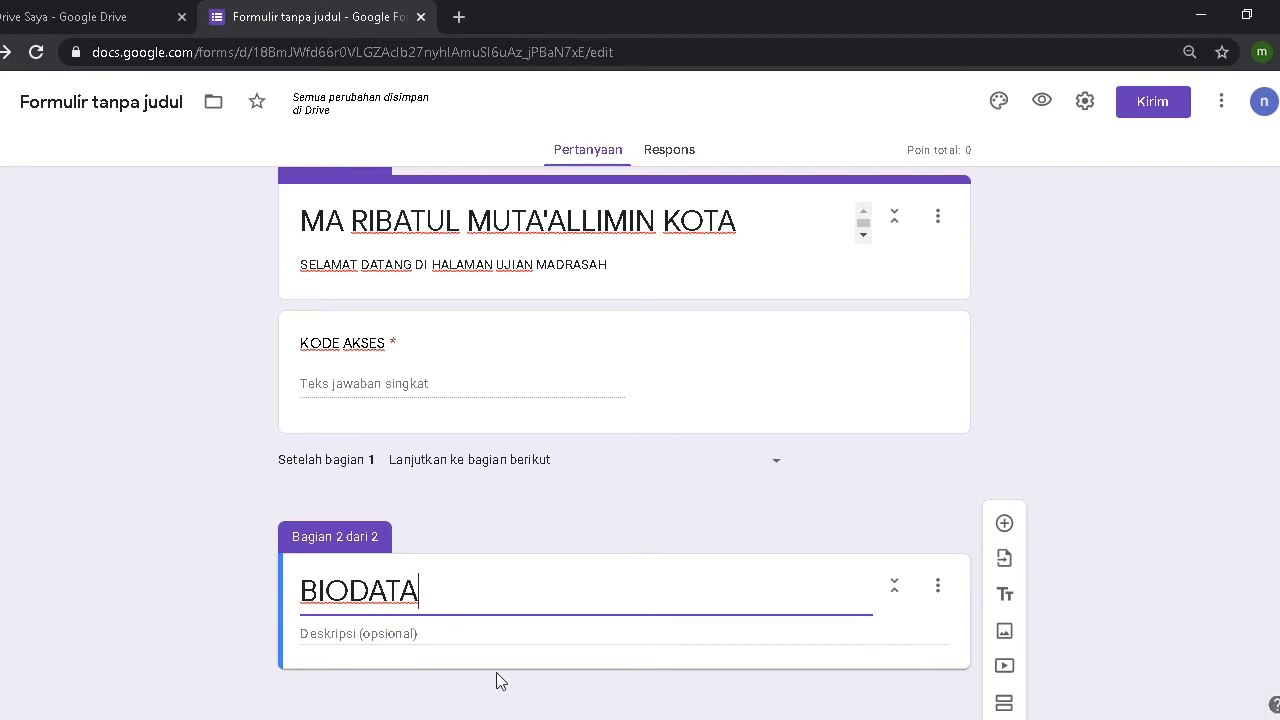
click(208, 549)
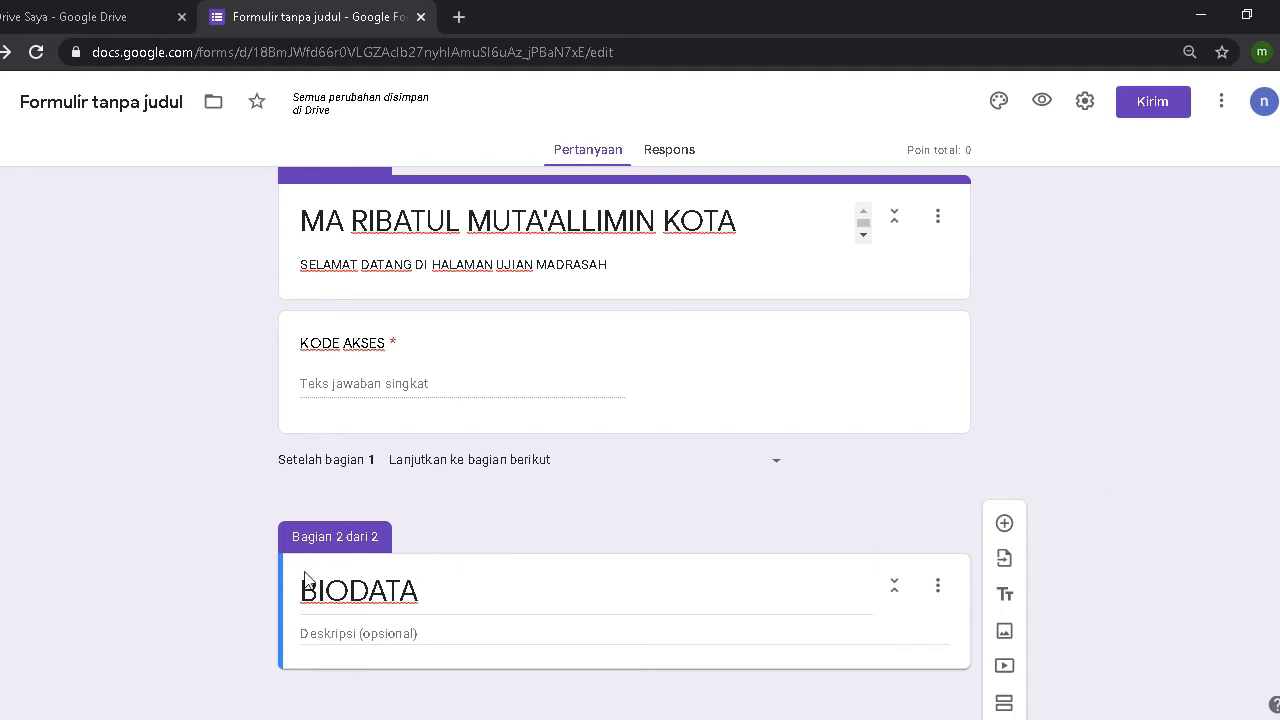
Step: Add a required short-answer question 'NAMA' under BIODATA
click(1005, 524)
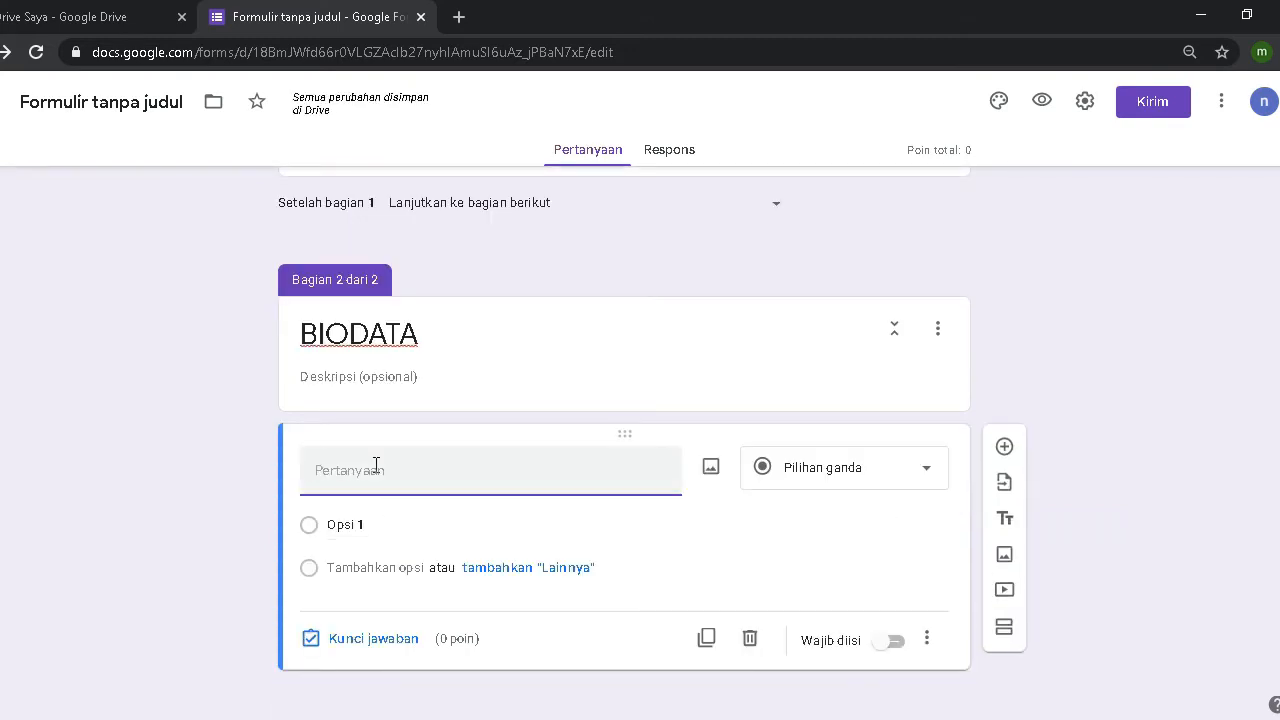
text(NAMA)
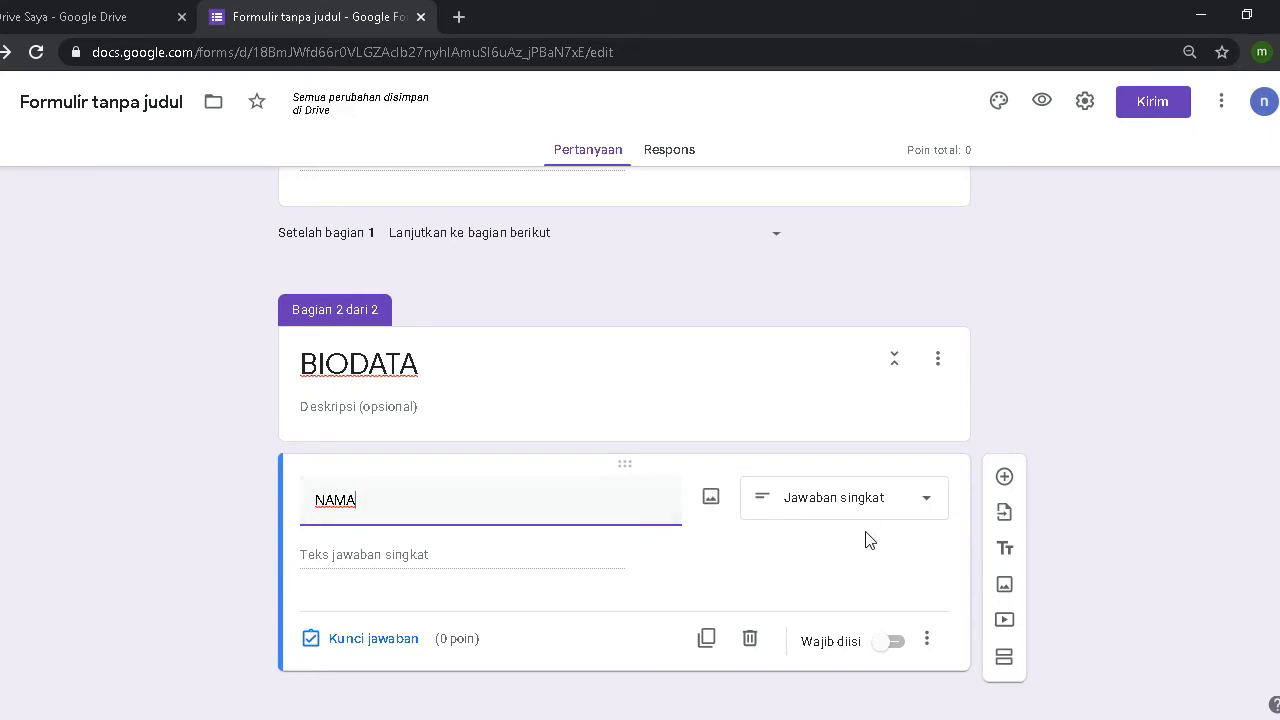
click(893, 642)
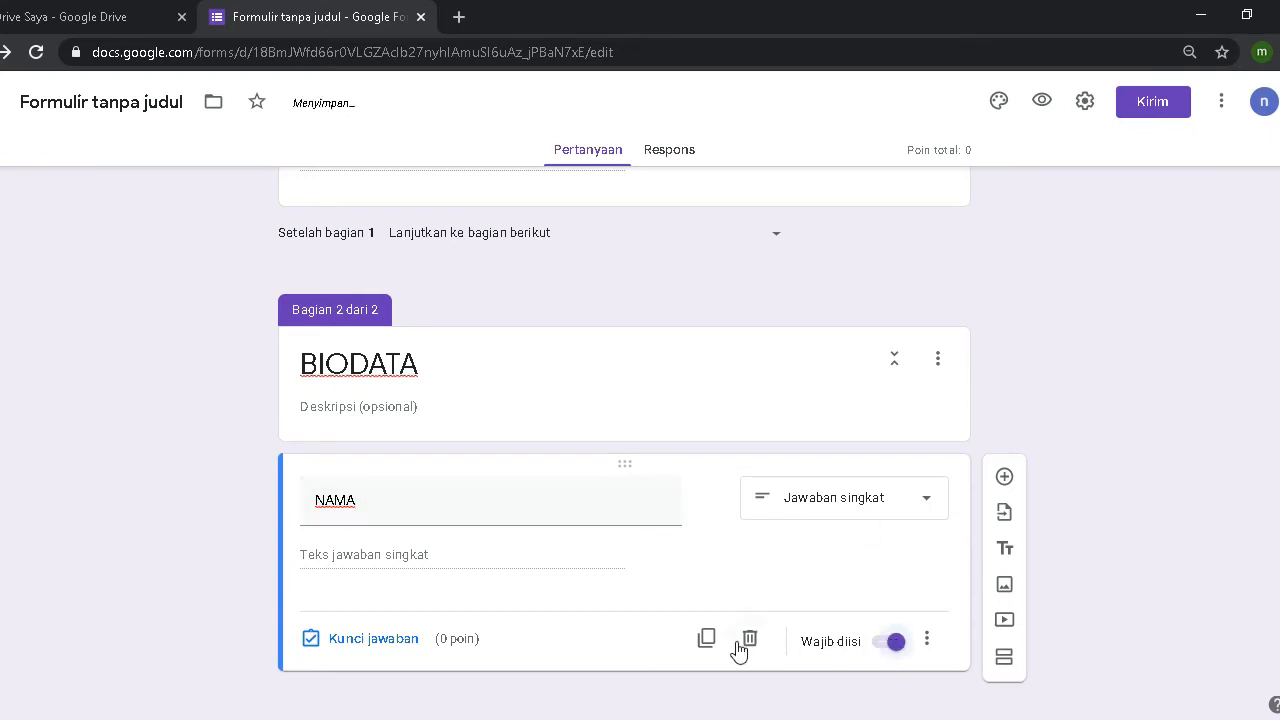
Step: Add a question titled 'KELAS' below NAMA and make it a drop-down
click(1004, 477)
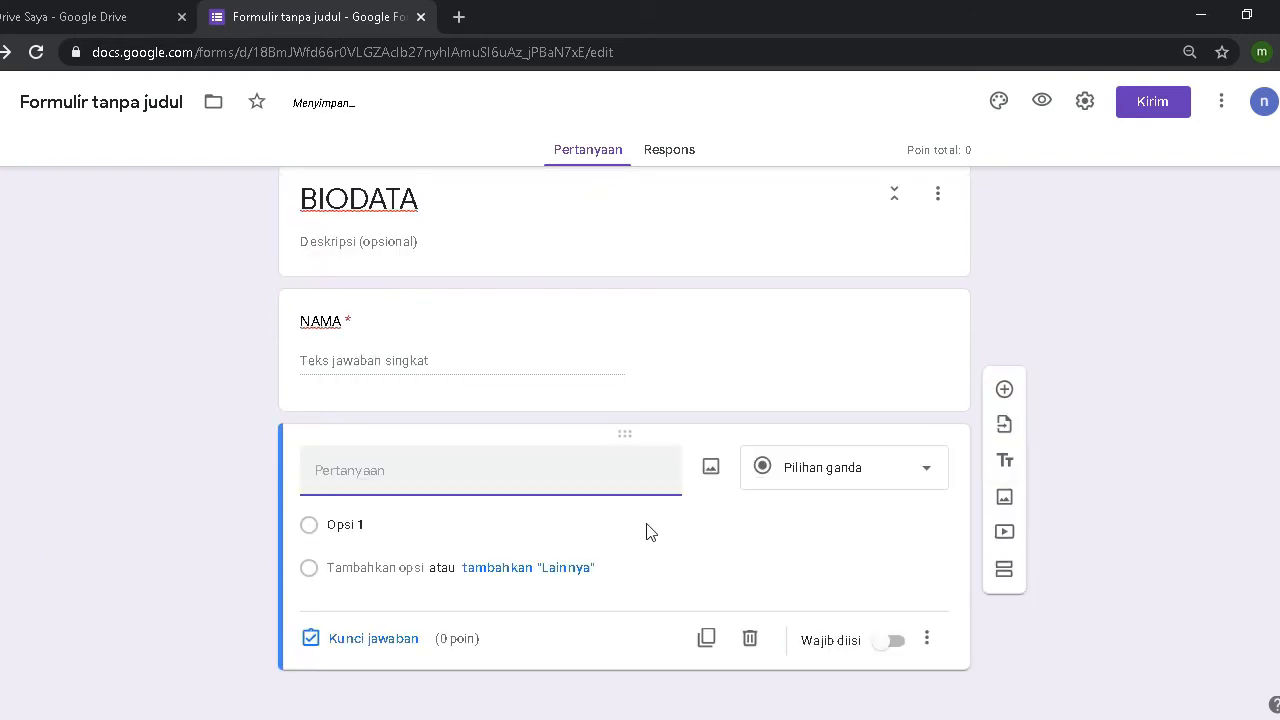
text(KEL)
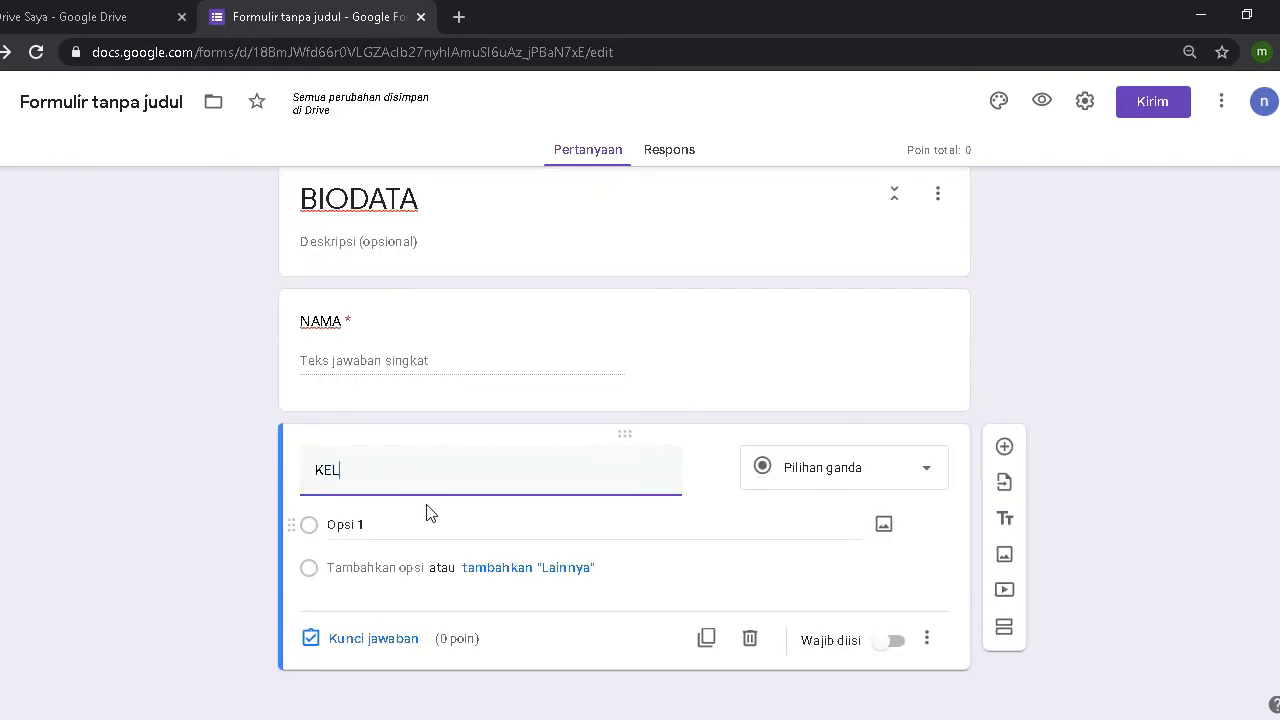
text(AS)
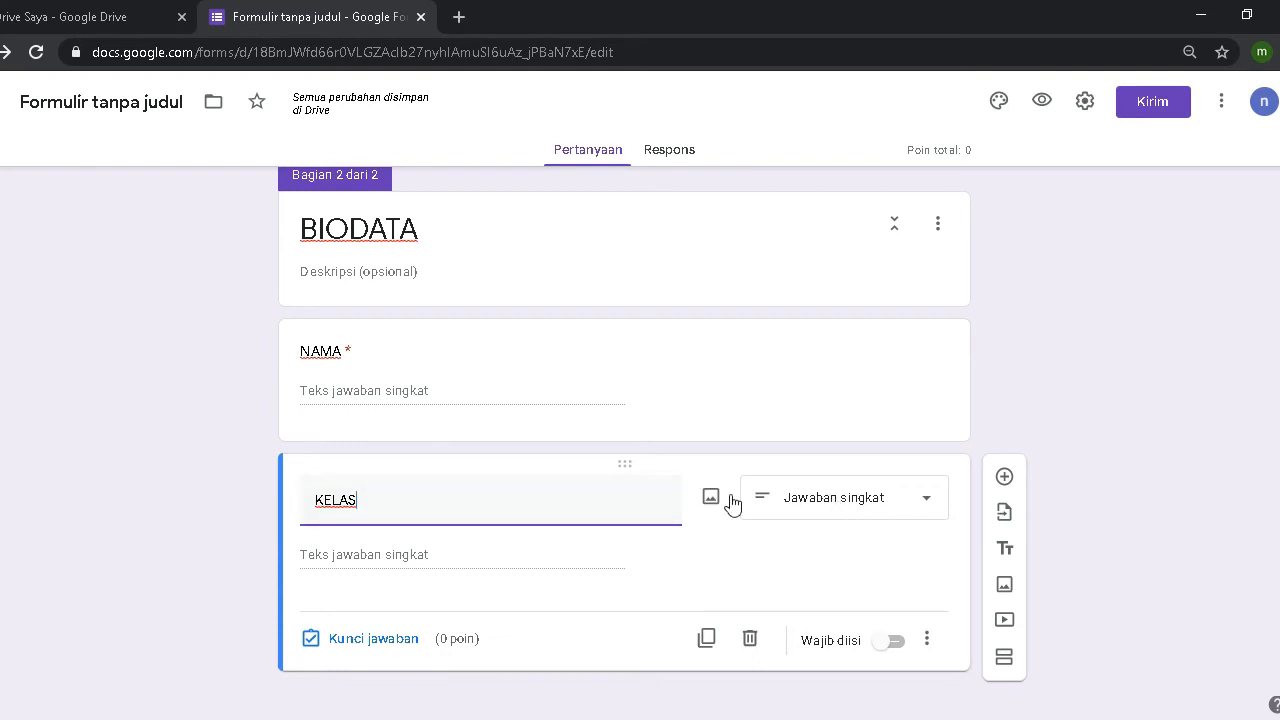
click(740, 502)
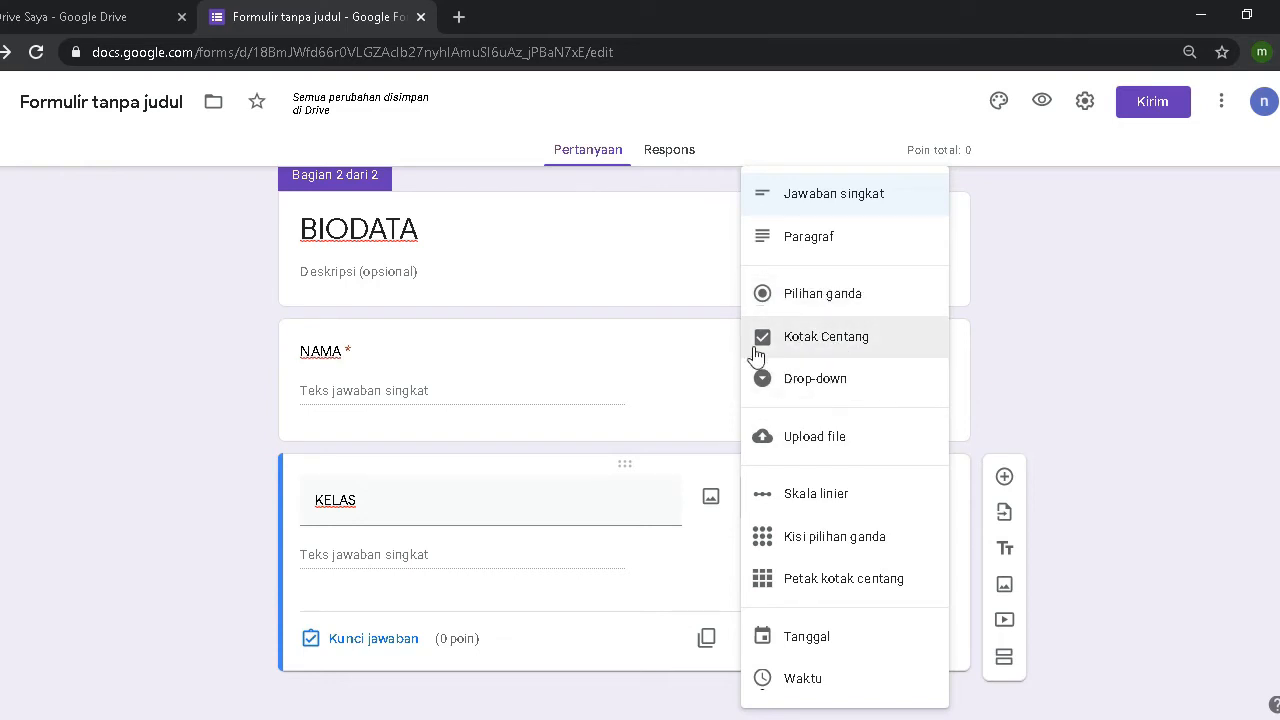
click(840, 388)
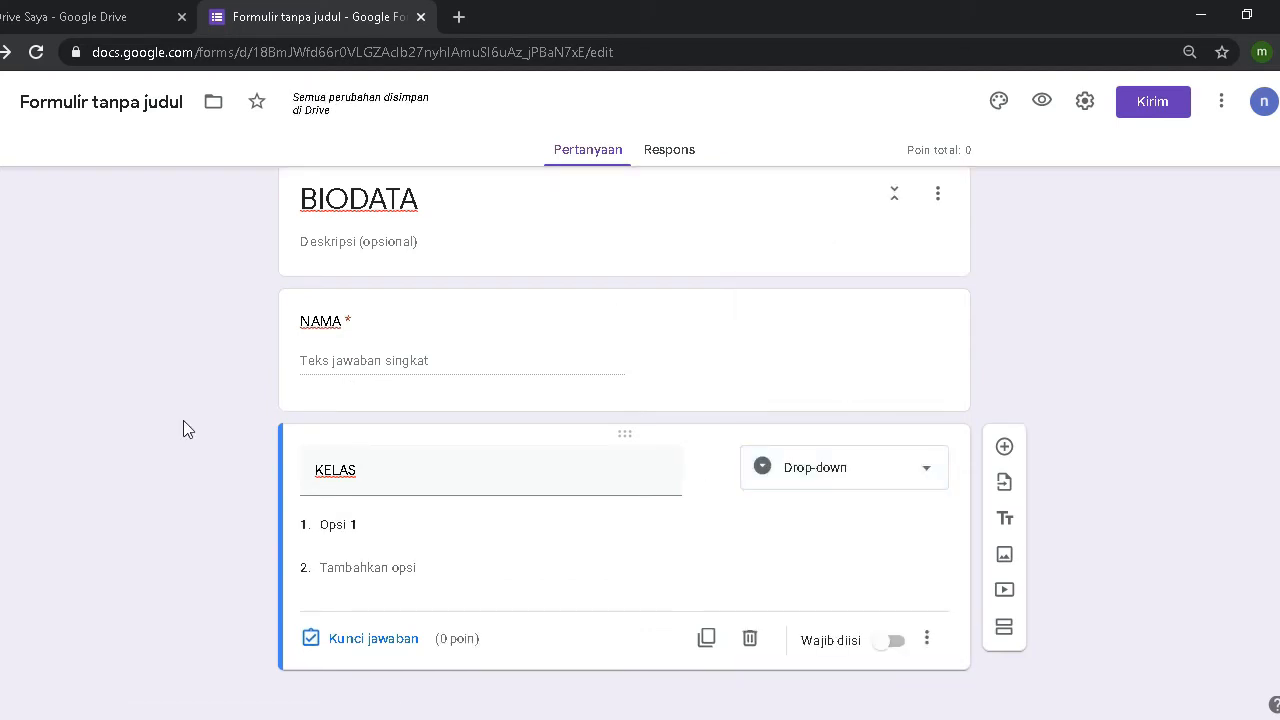
Step: Give KELAS the options XII MIPA 1, XII MIPA 2 and XII IIS, and make it required
click(372, 527)
text(XII)
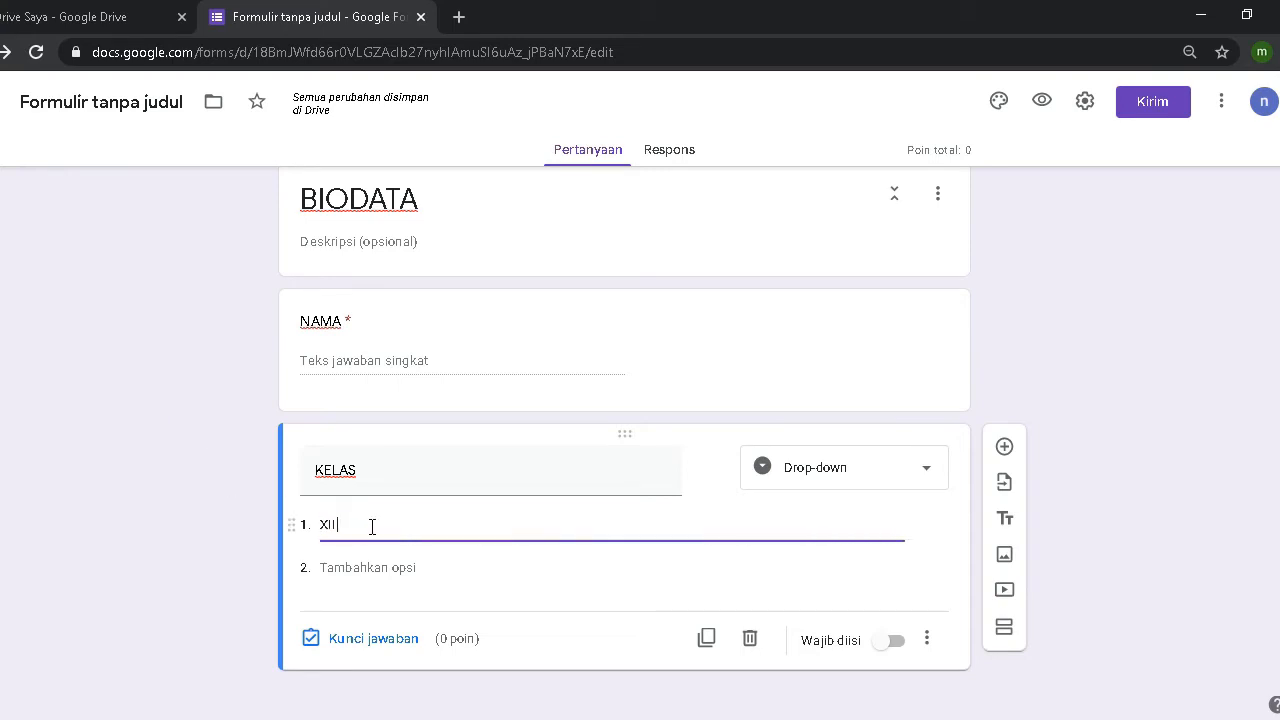
text( MIPA)
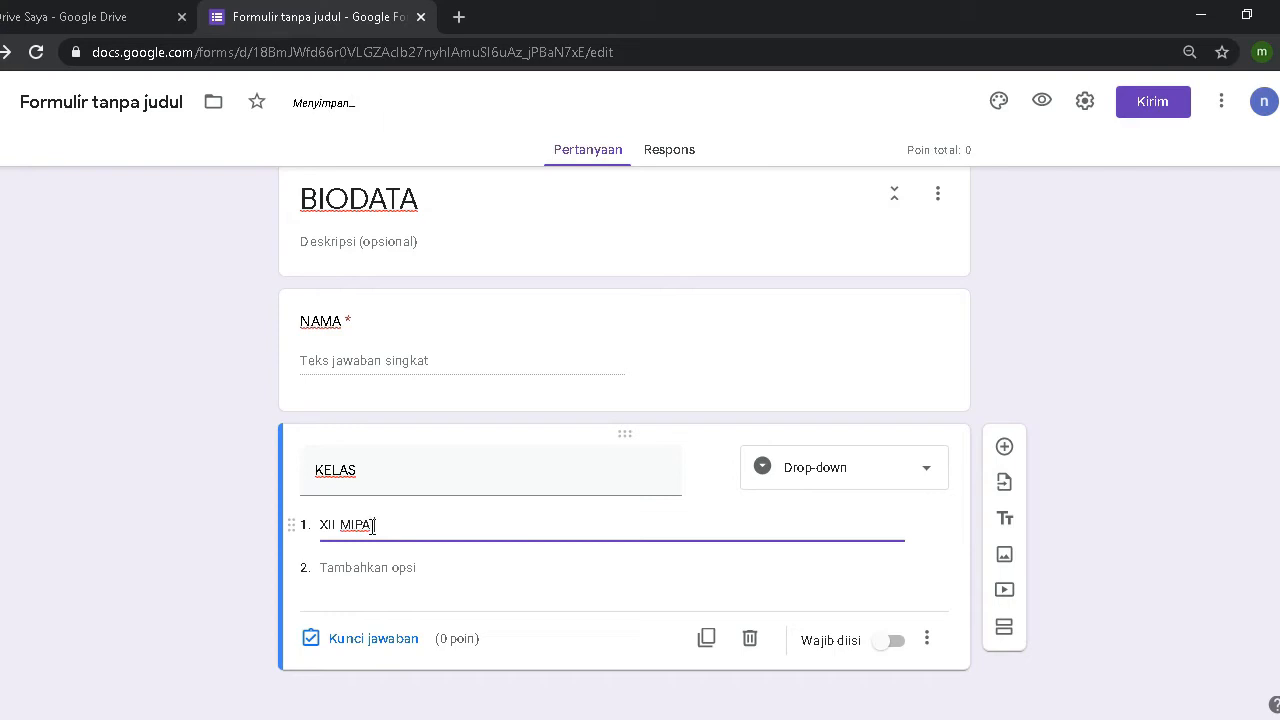
text( 1)
click(376, 567)
text(X)
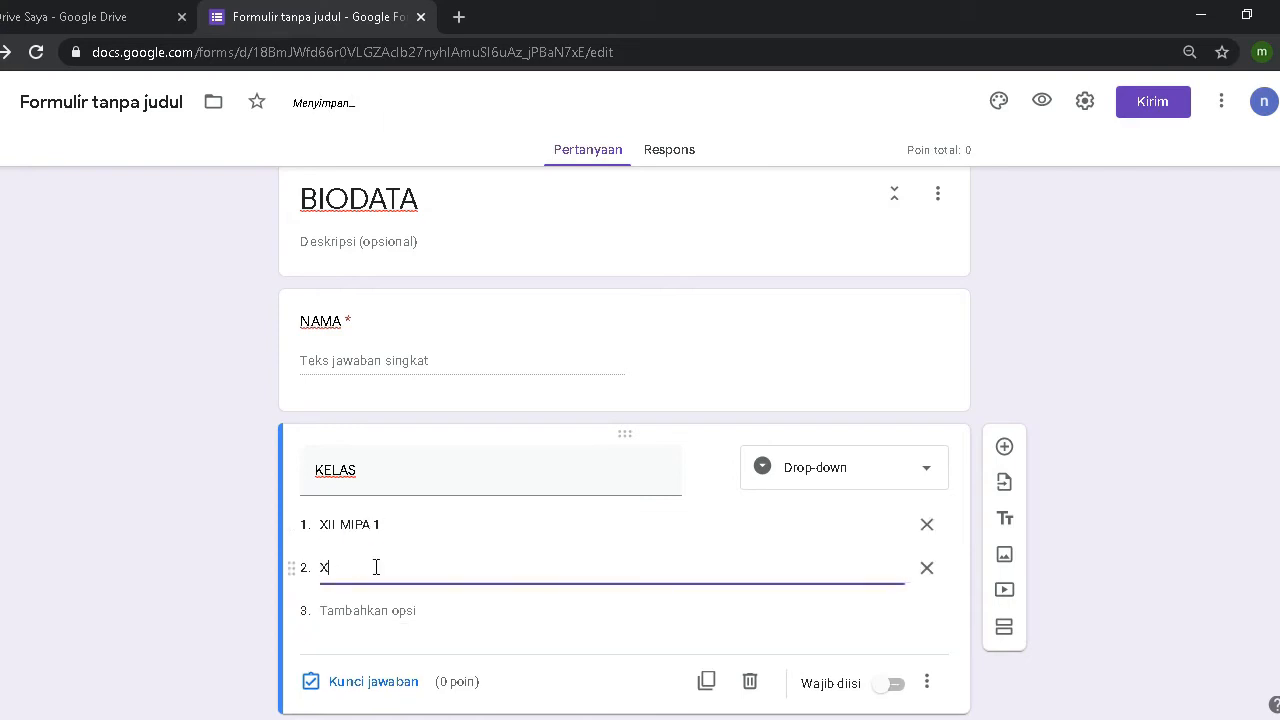
text(II MIP)
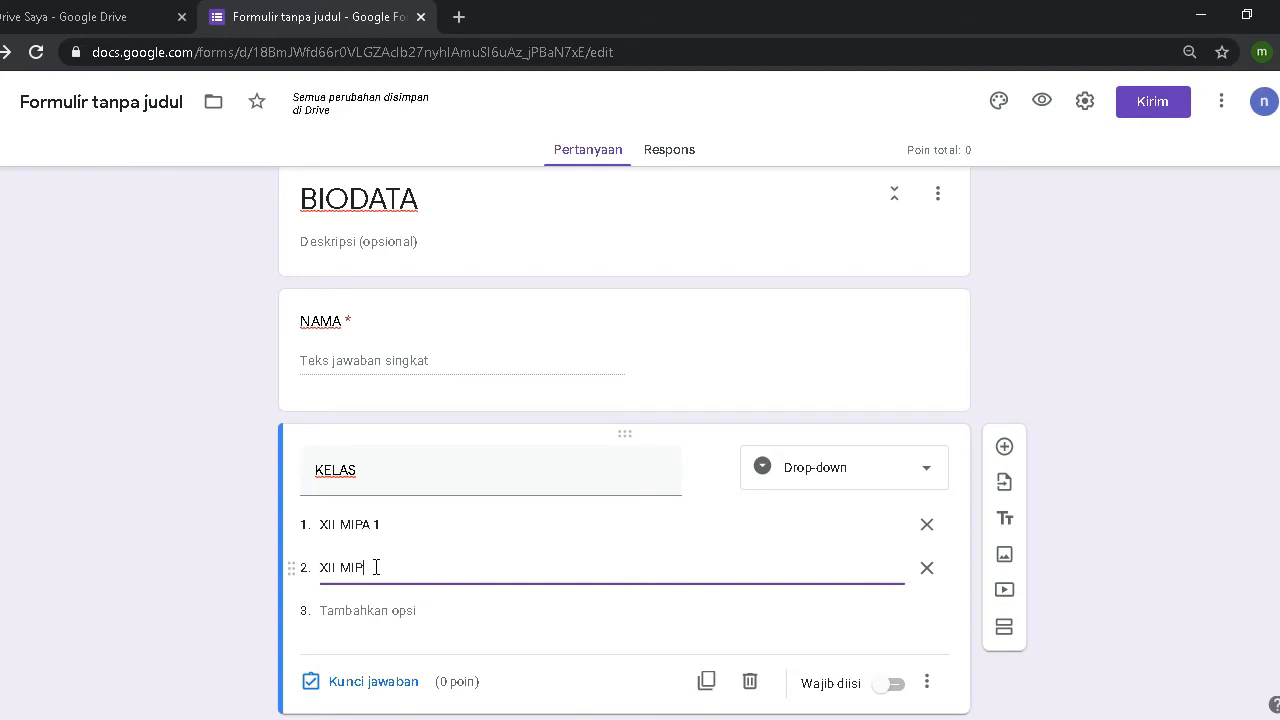
text(A 2)
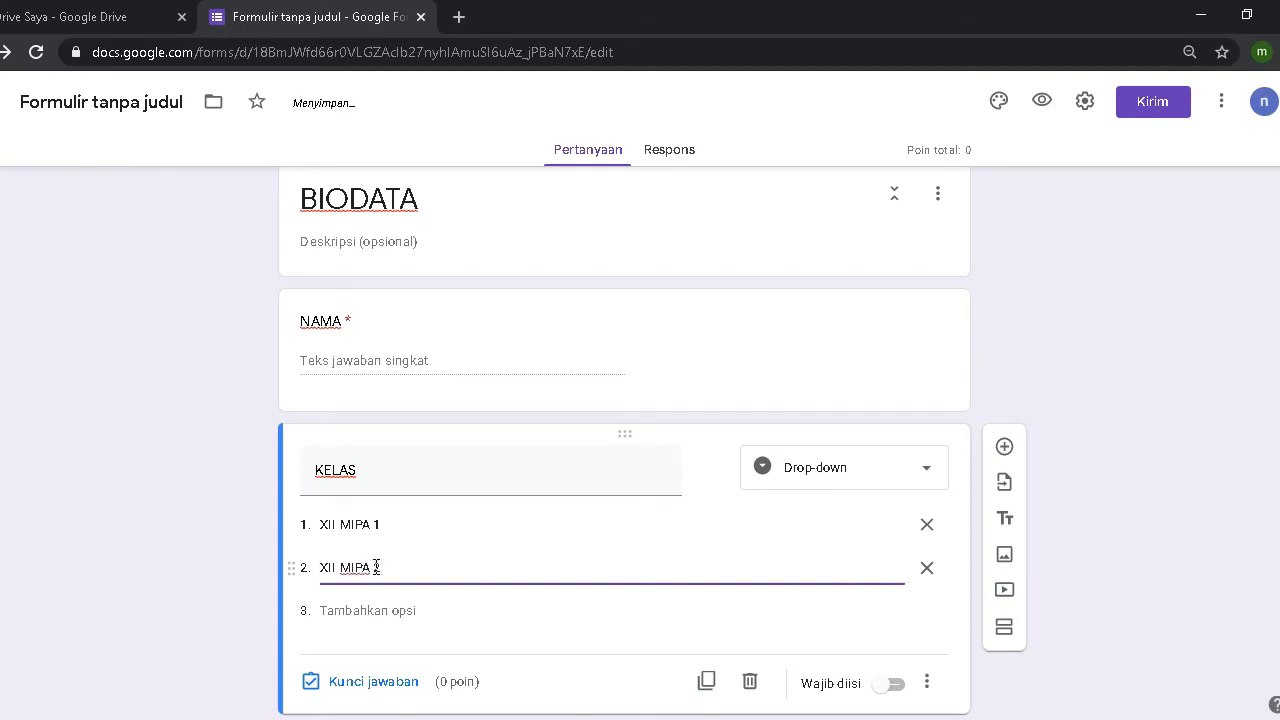
click(357, 610)
text(X)
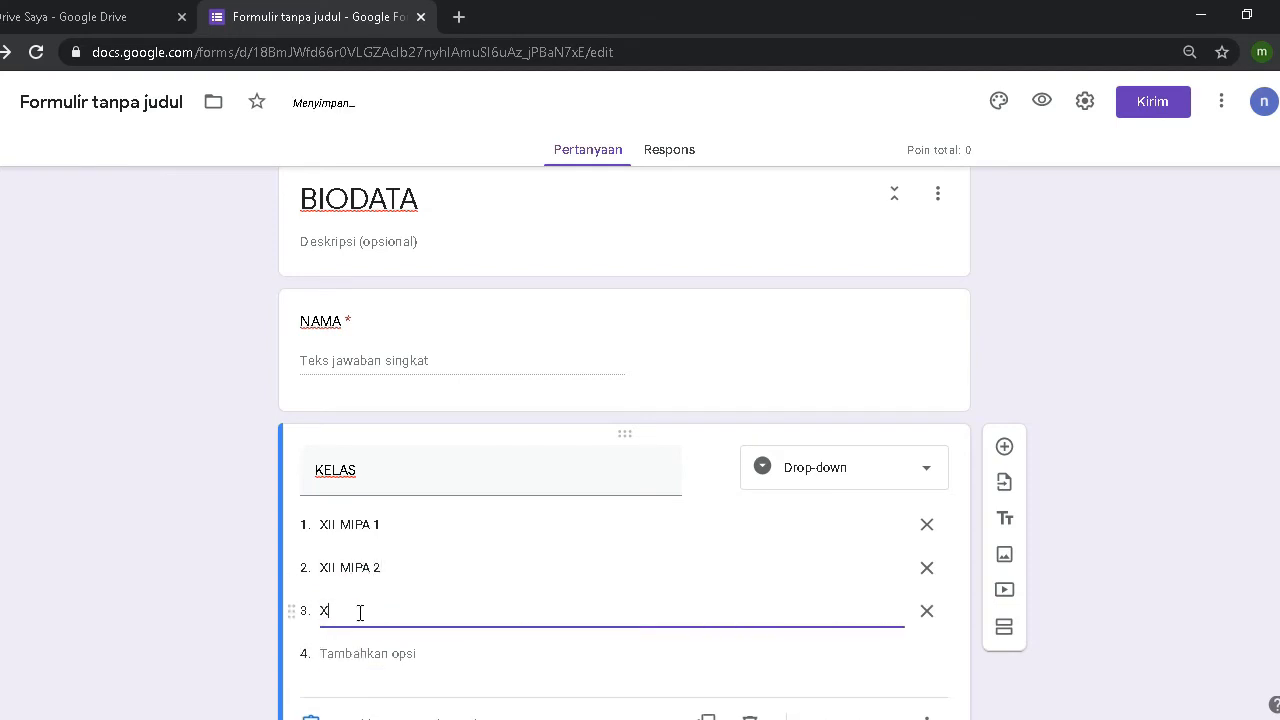
text(II IIS)
scroll(330, 610, down, 1)
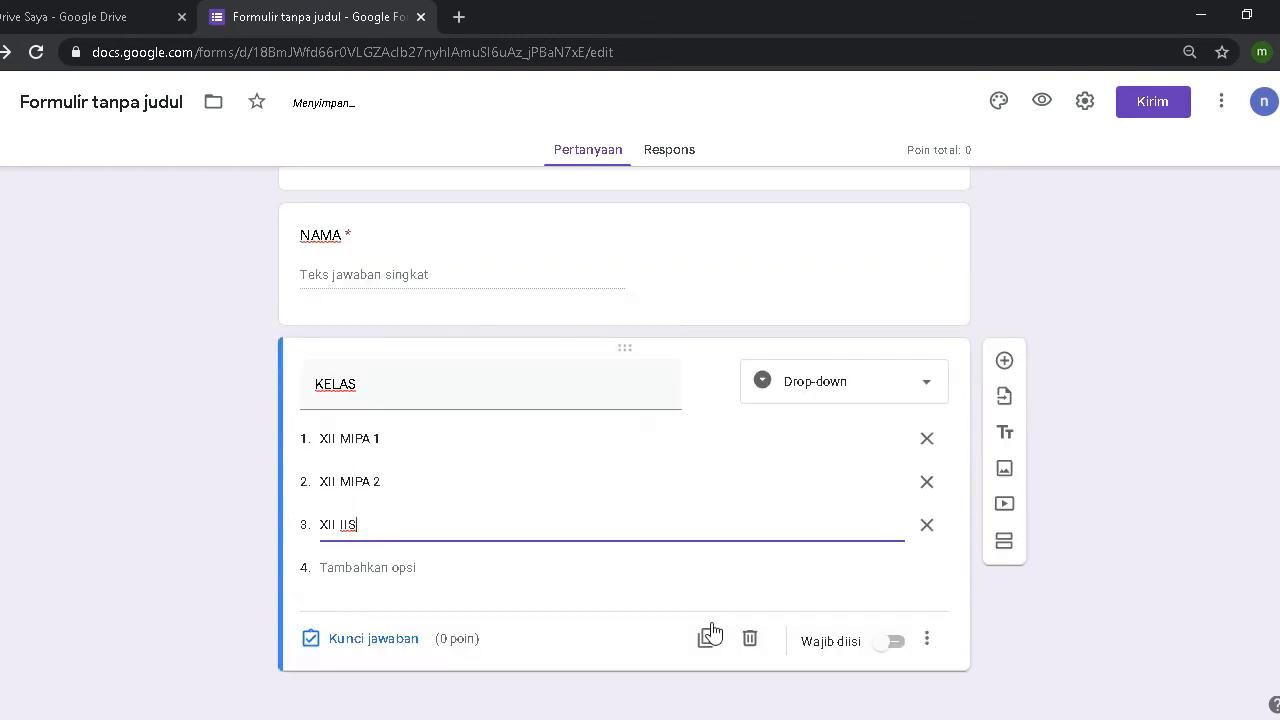
click(894, 645)
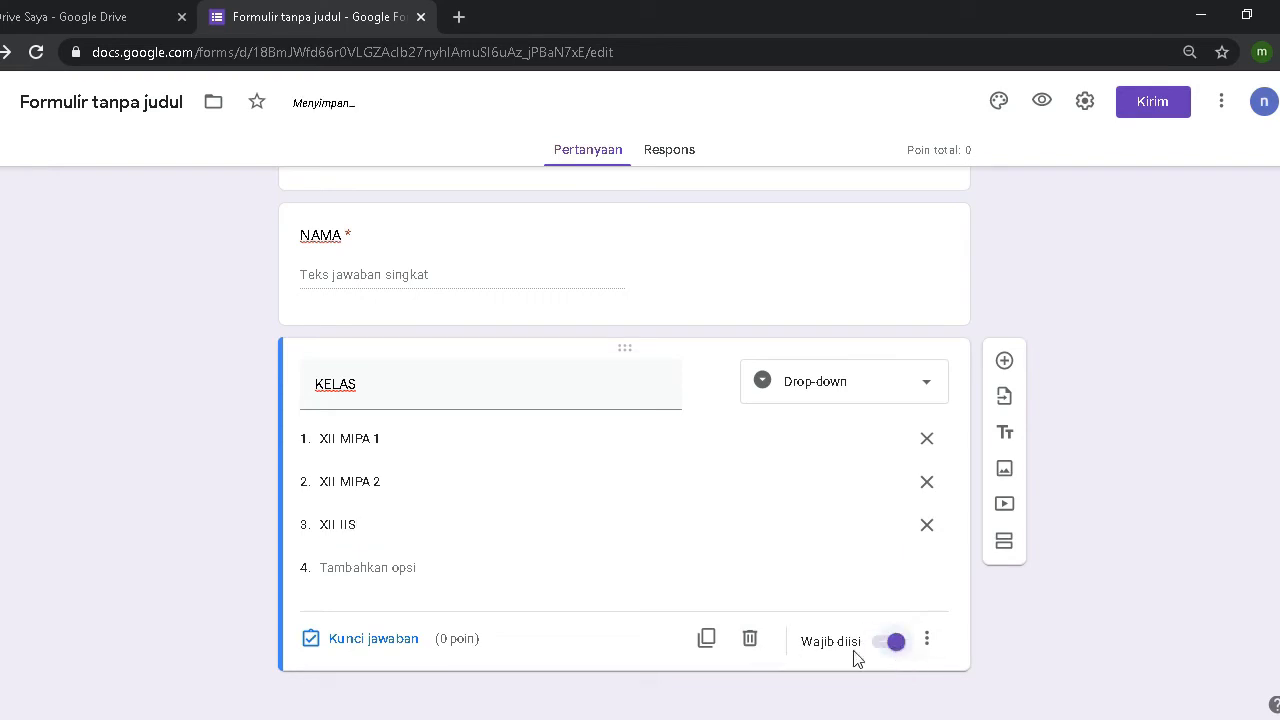
scroll(575, 430, up, 1)
scroll(579, 447, up, 1)
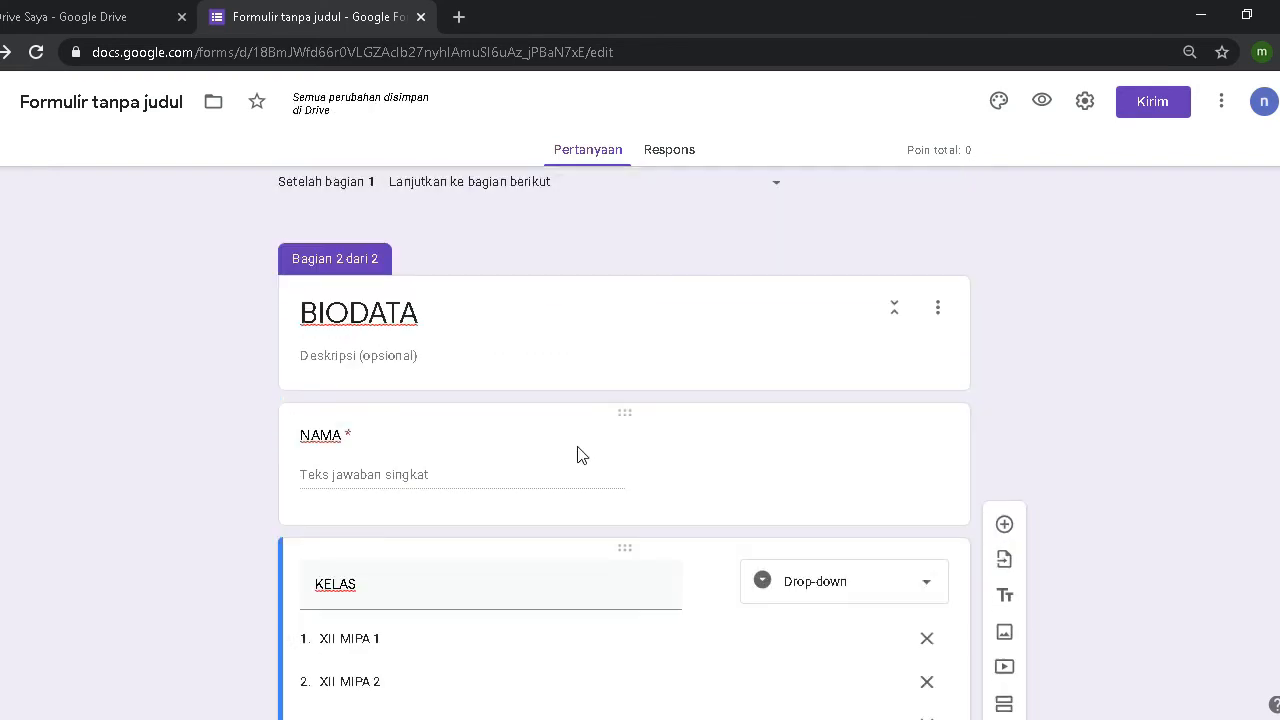
scroll(391, 356, up, 1)
scroll(391, 362, down, 2)
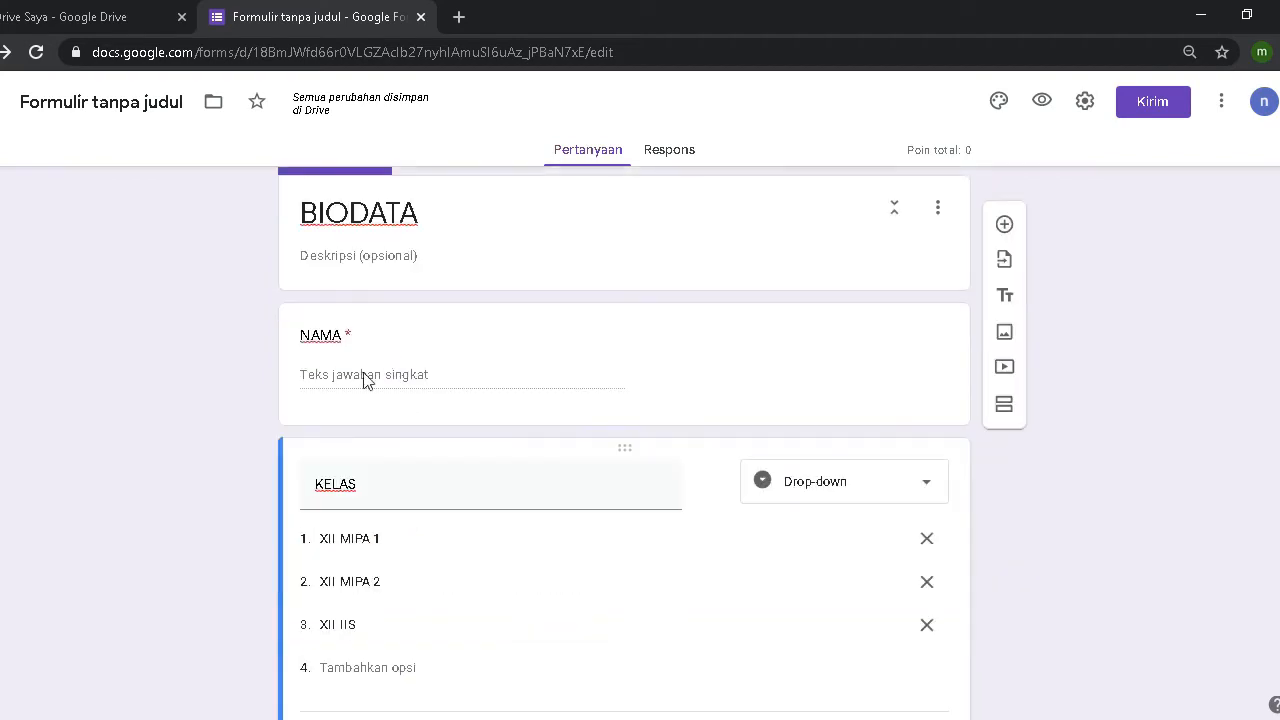
click(364, 381)
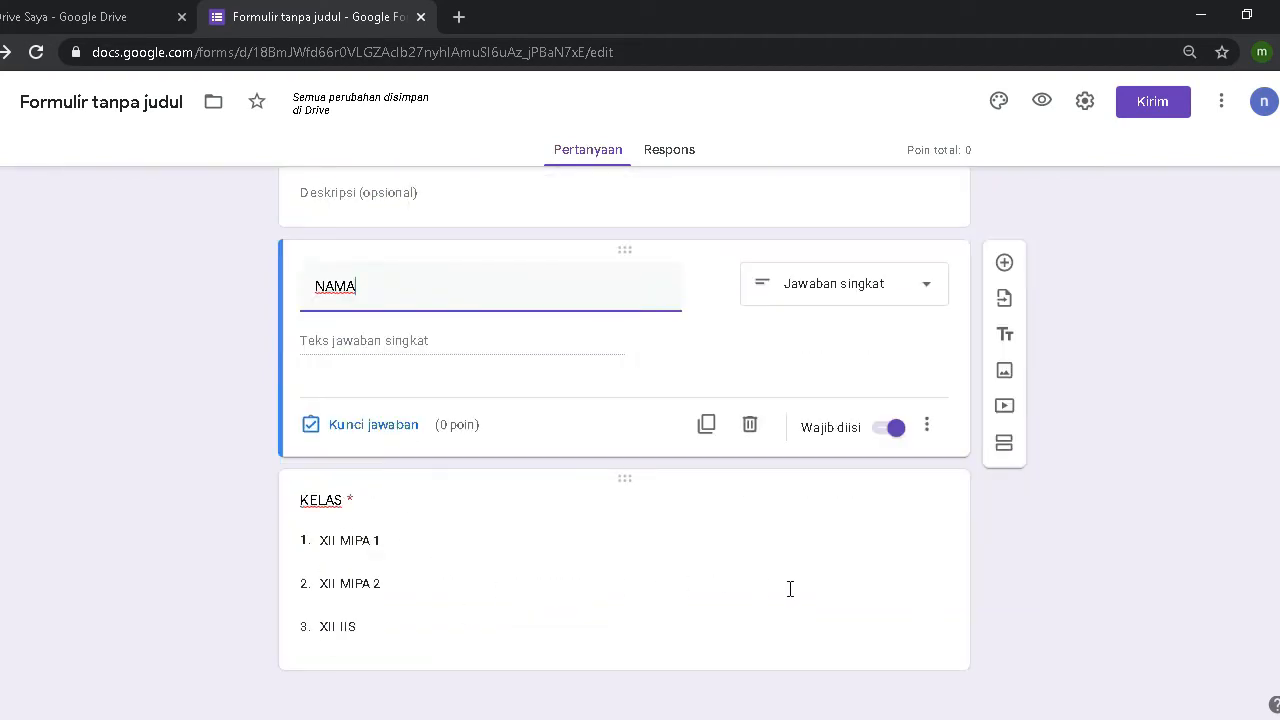
Step: Insert a third section right after the KELAS question
click(463, 651)
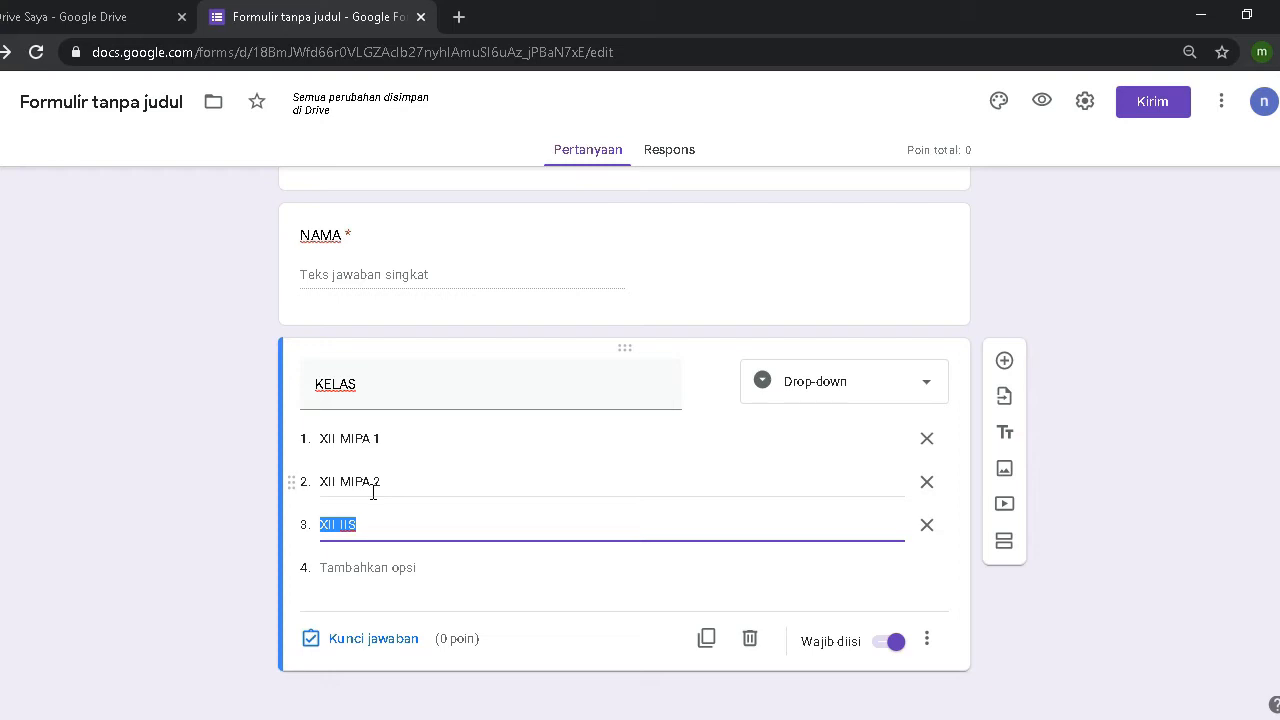
scroll(372, 491, up, 6)
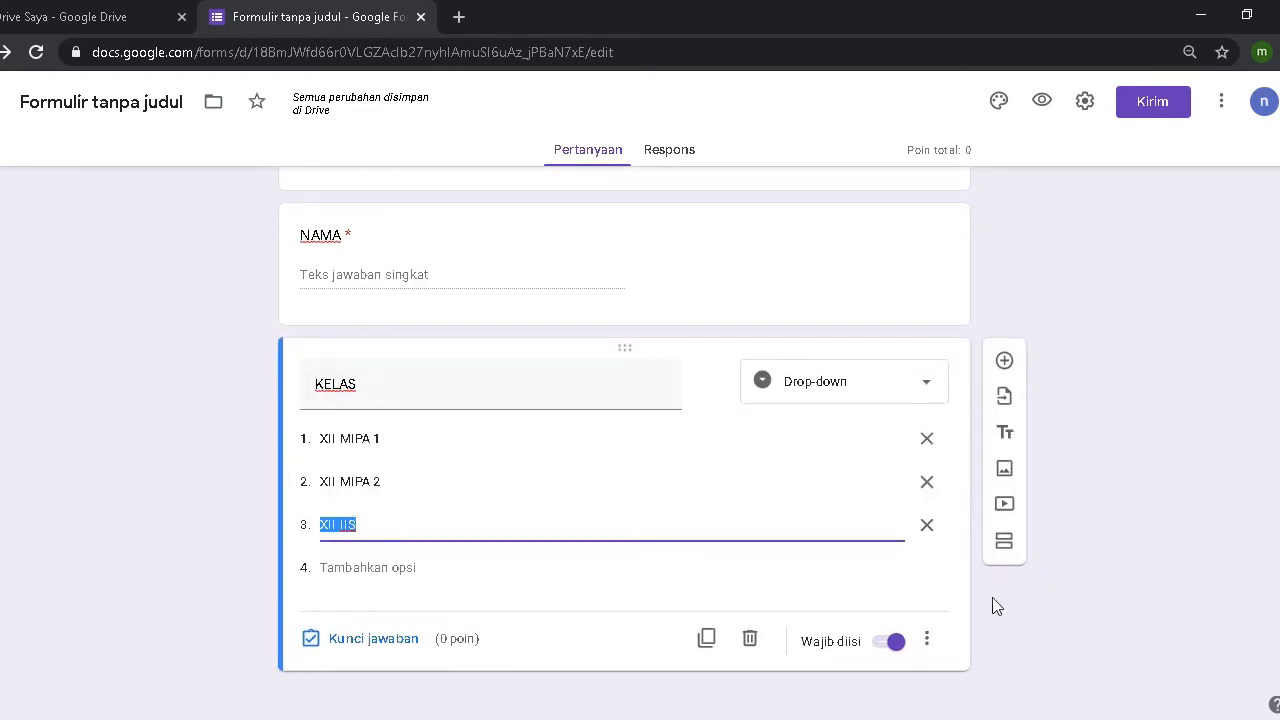
click(1003, 548)
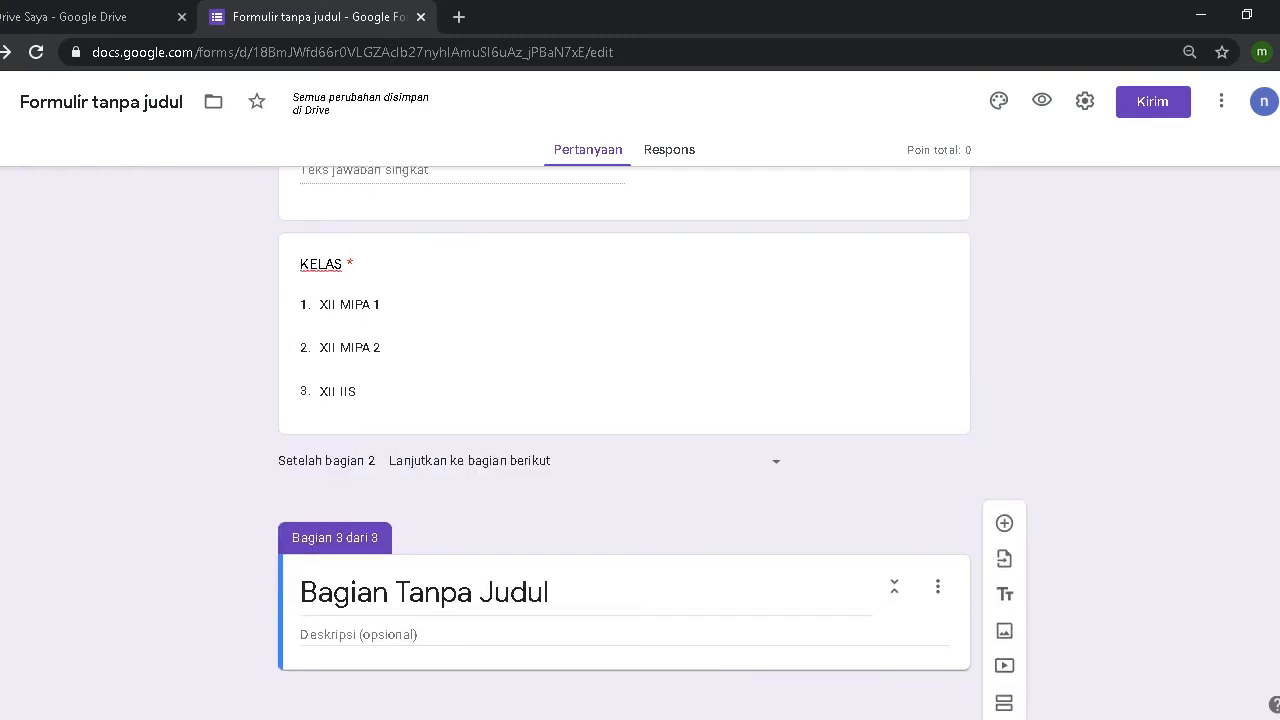
Step: Retitle the third section 'SELAMAT DATANG PESERTA', replacing the 'SOAL PIL' attempt
click(497, 605)
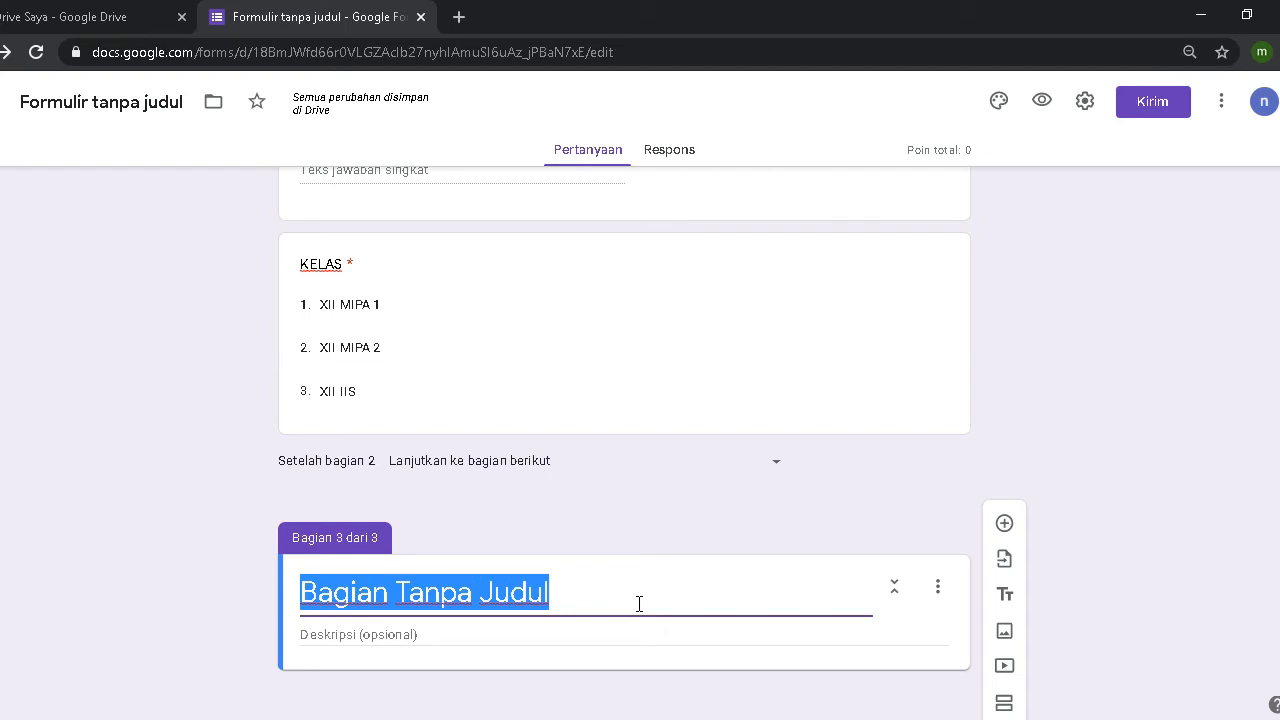
text(SO)
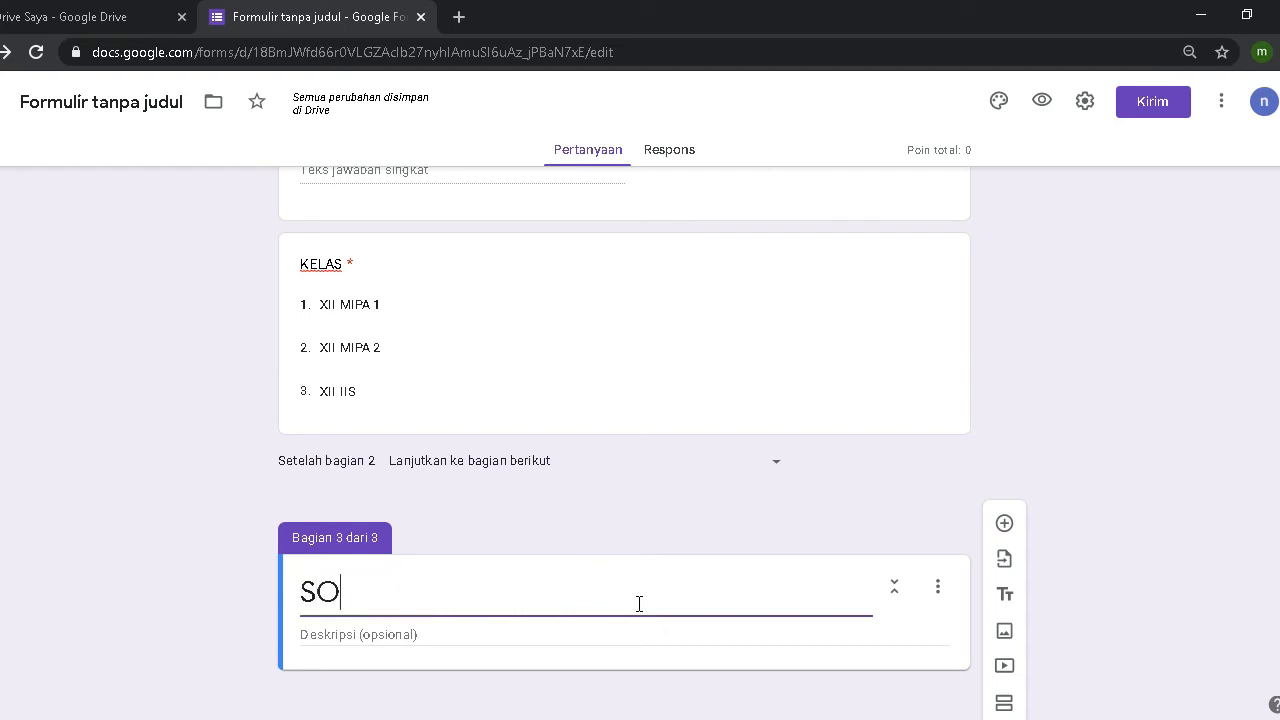
text(AL PILG)
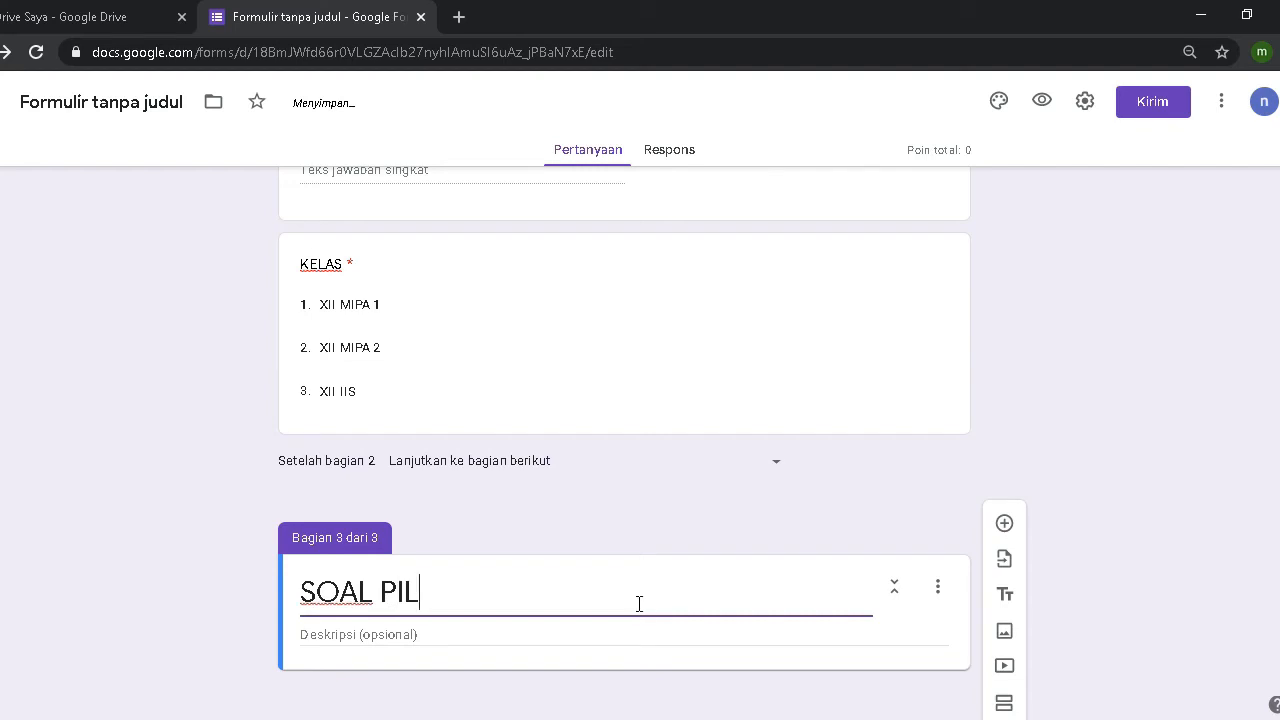
key(BackSpace)
key(BackSpace)
key(BackSpace)
key(BackSpace)
key(BackSpace)
key(BackSpace)
key(BackSpace)
key(BackSpace)
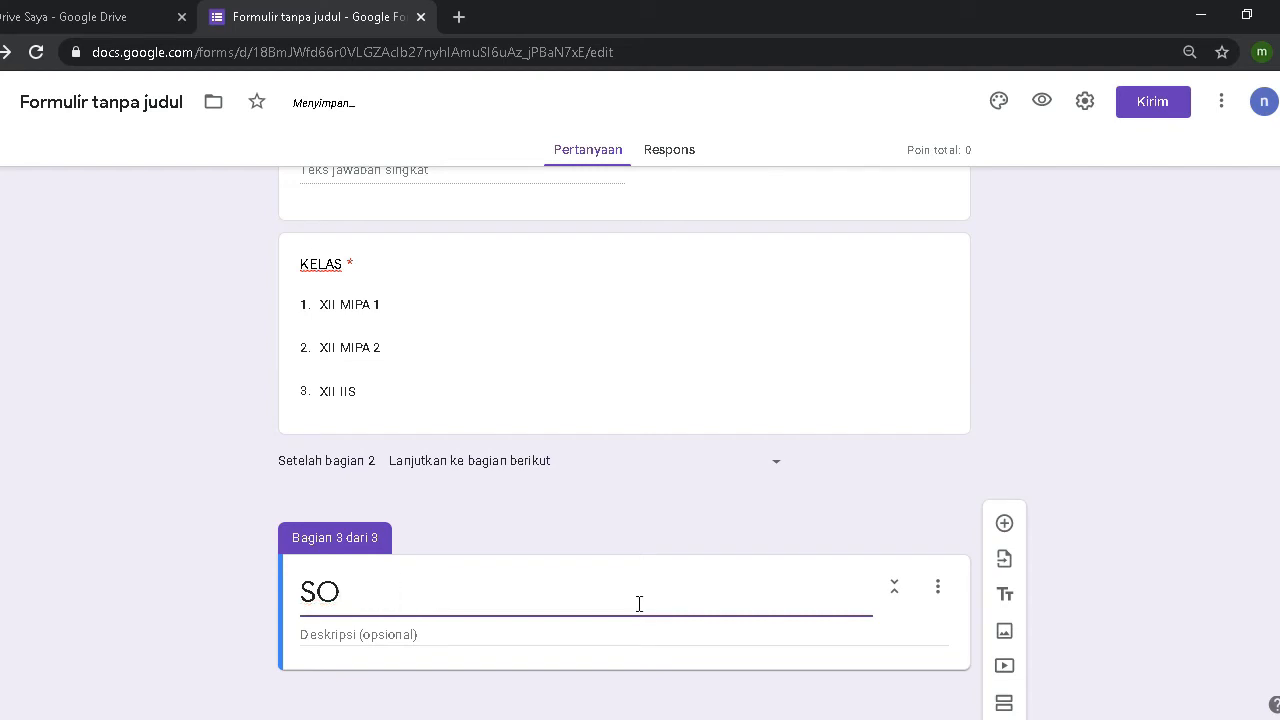
text(ELAMA)
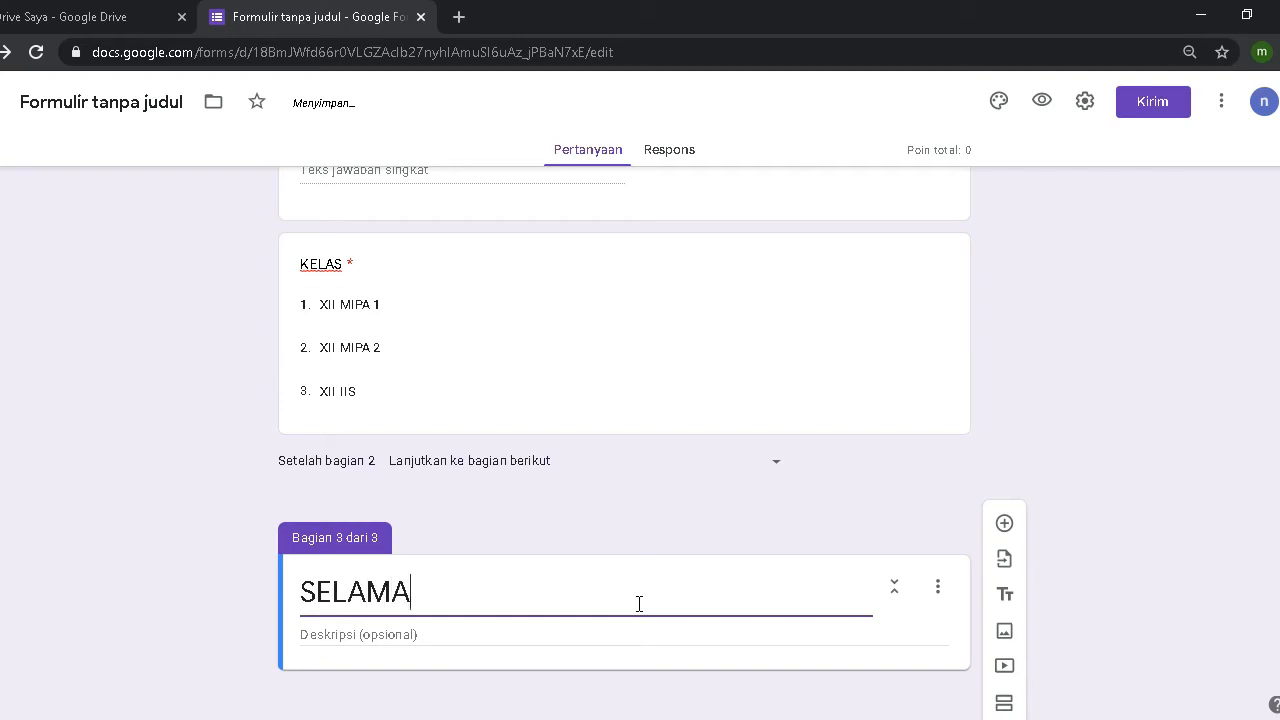
text(T DATA)
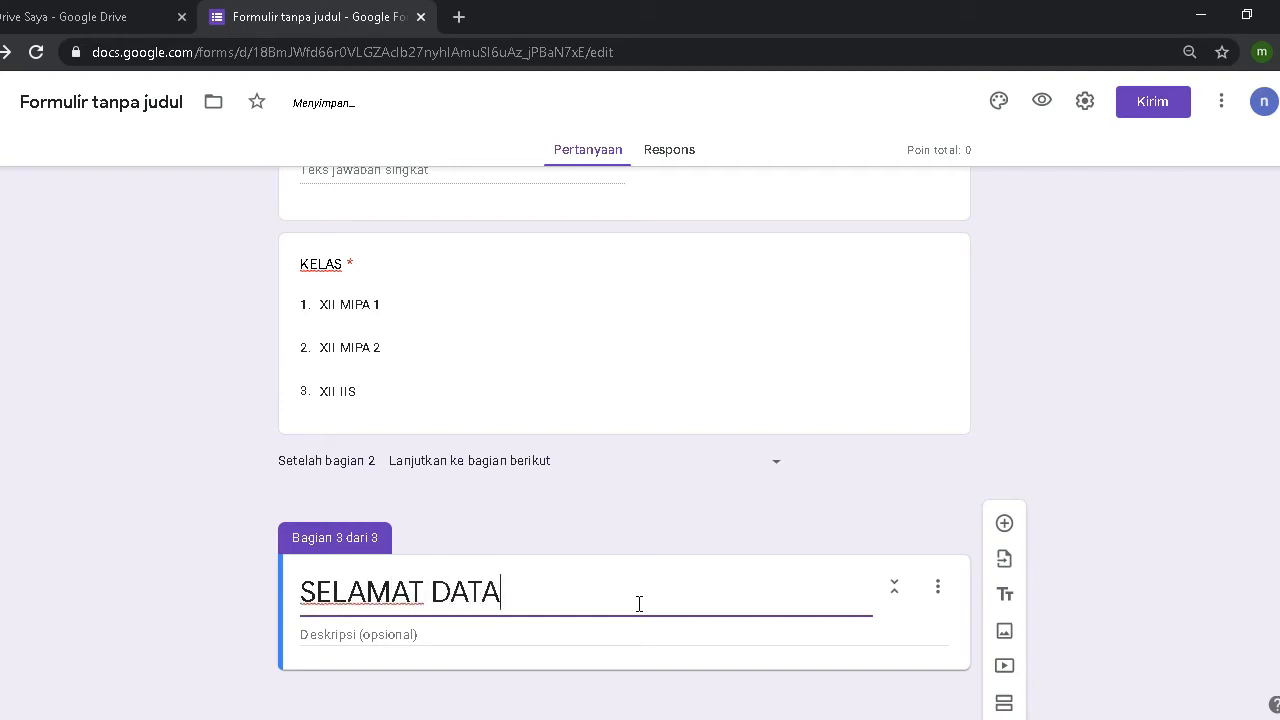
text(NG PES)
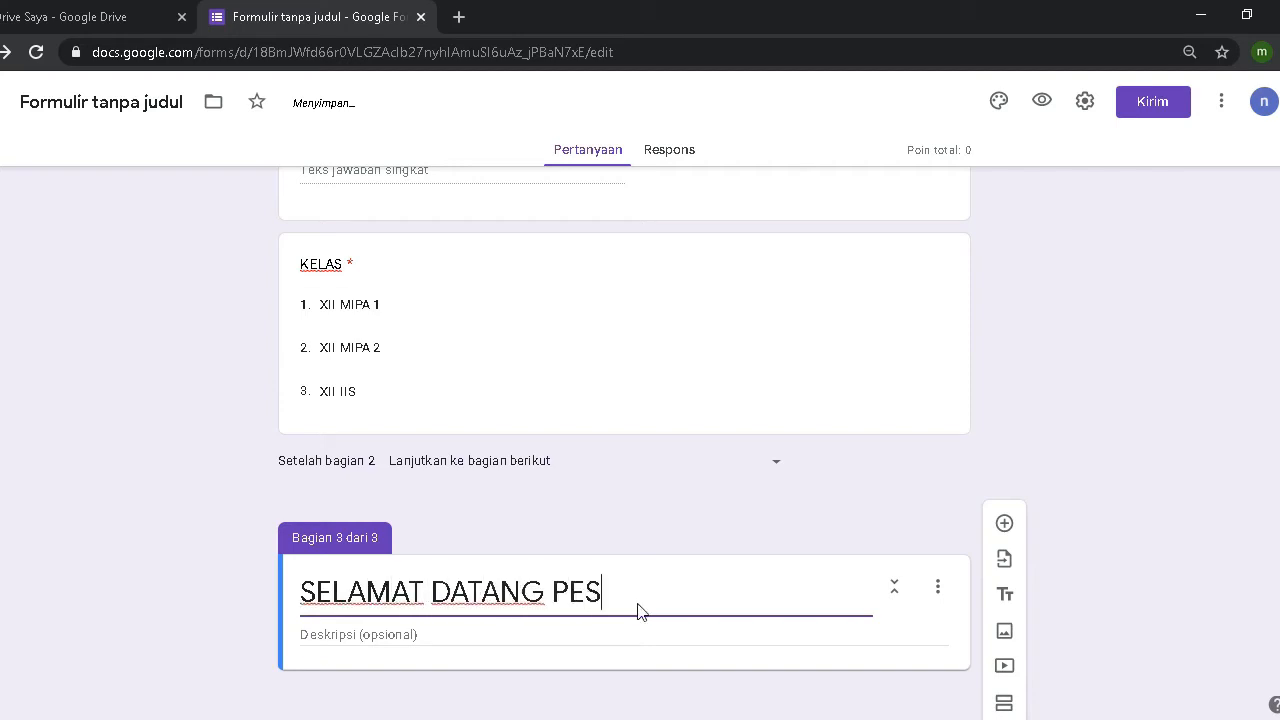
text(ERTA)
Step: Begin adding an image, then search Google for 'FOTO BISMILLLAH KARTUN' in a new tab
click(1006, 633)
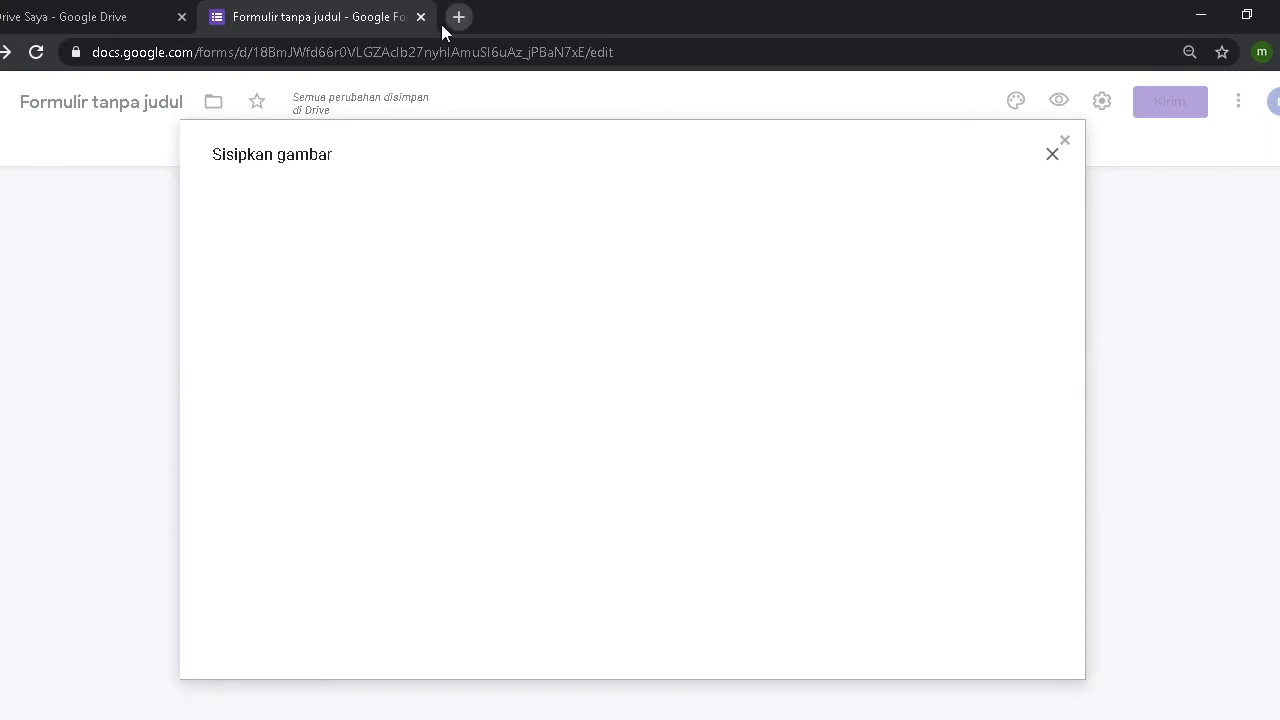
click(458, 17)
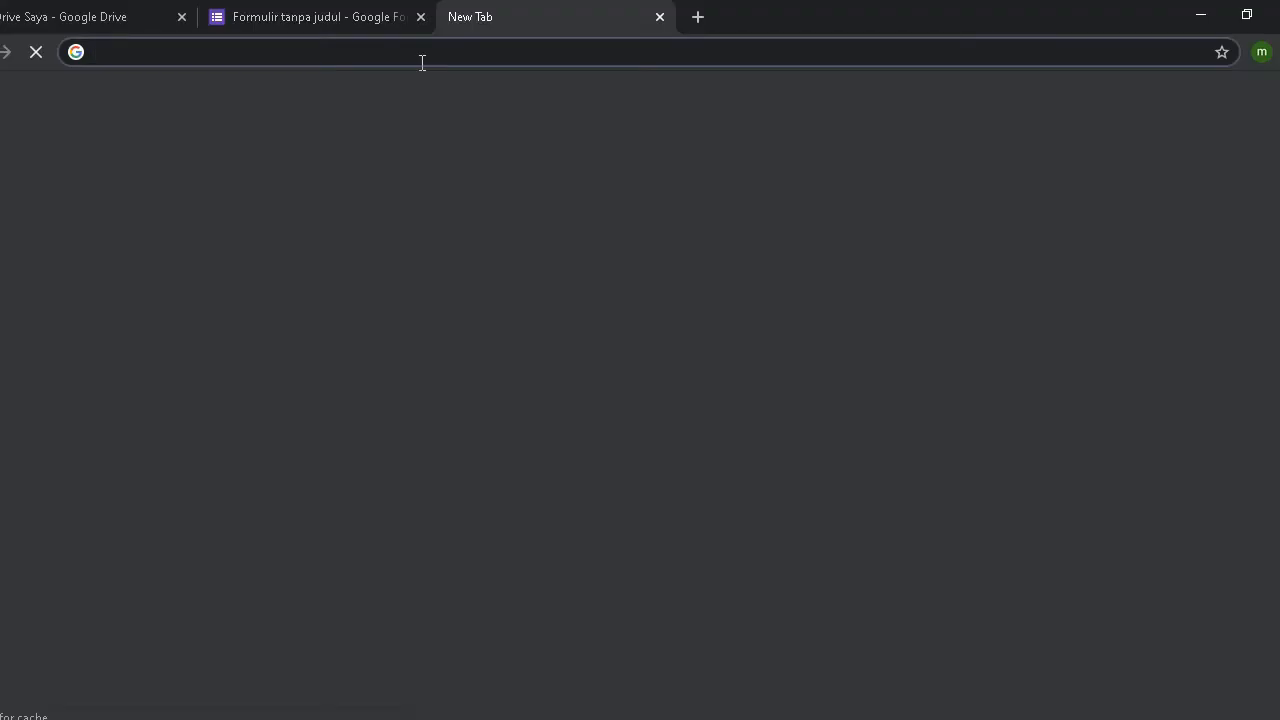
text(FOTO BI)
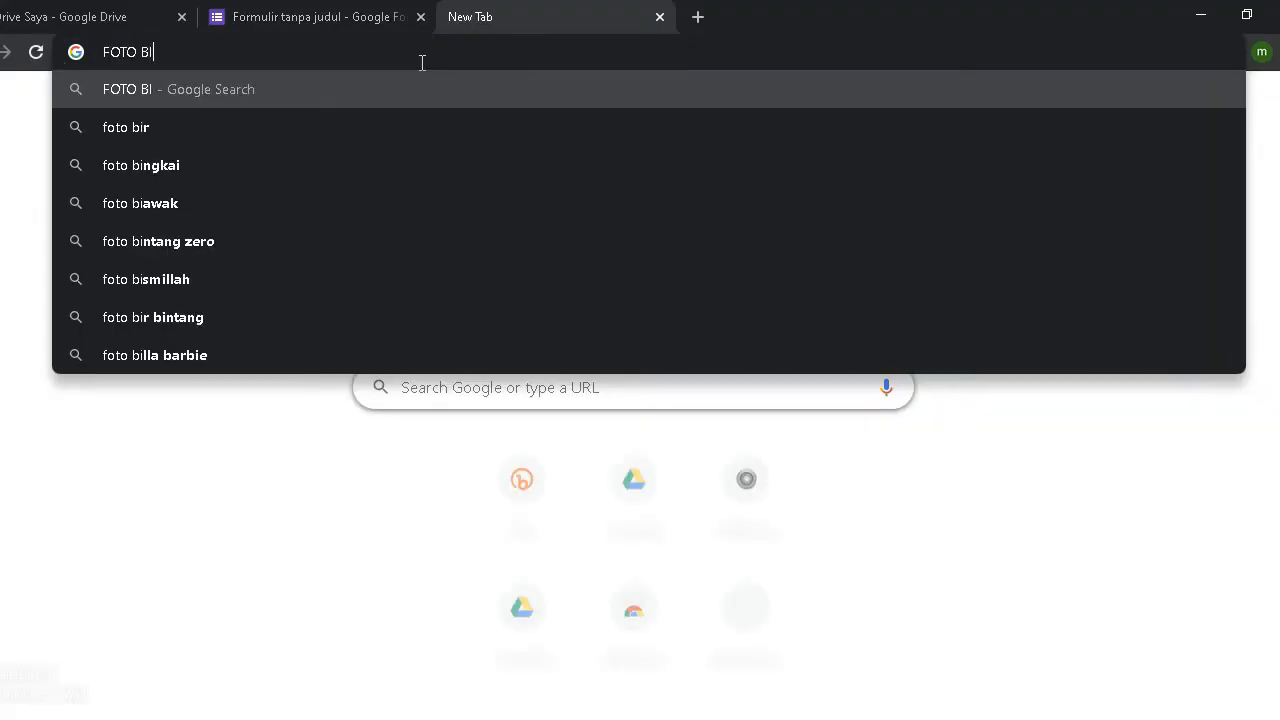
text(SMILLLA)
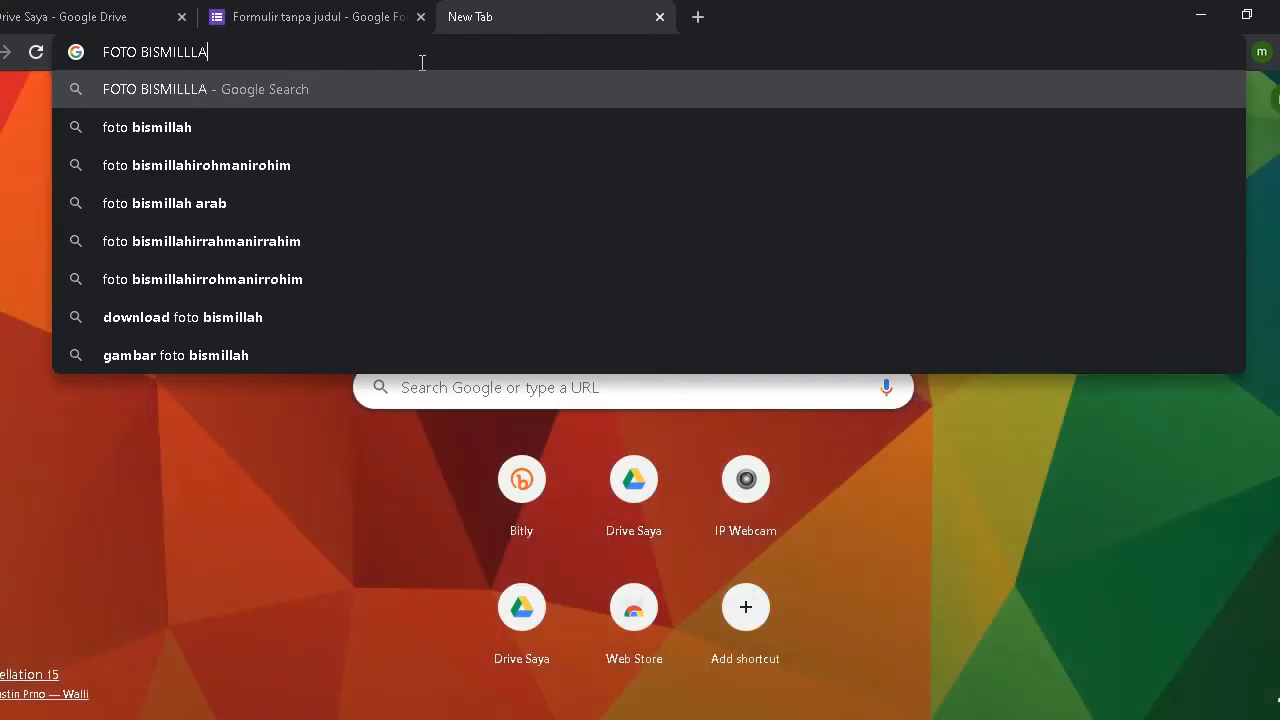
text(H KAT)
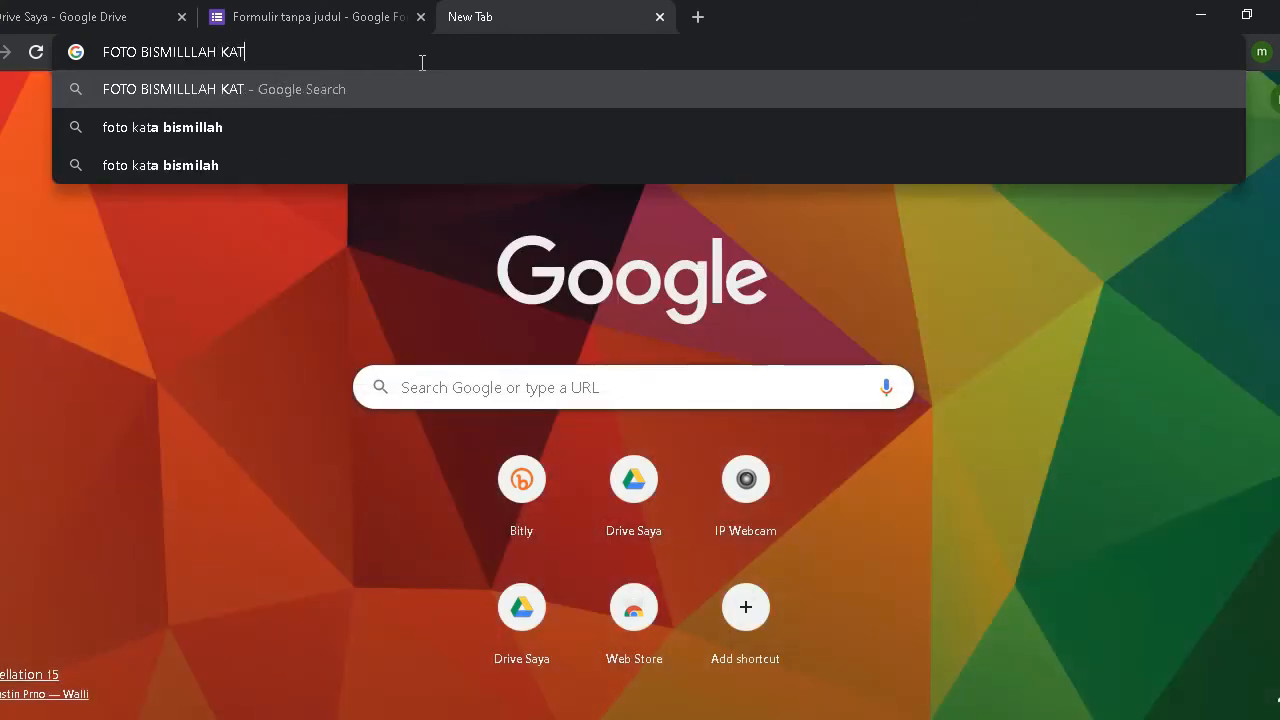
key(BackSpace)
text(RTUN)
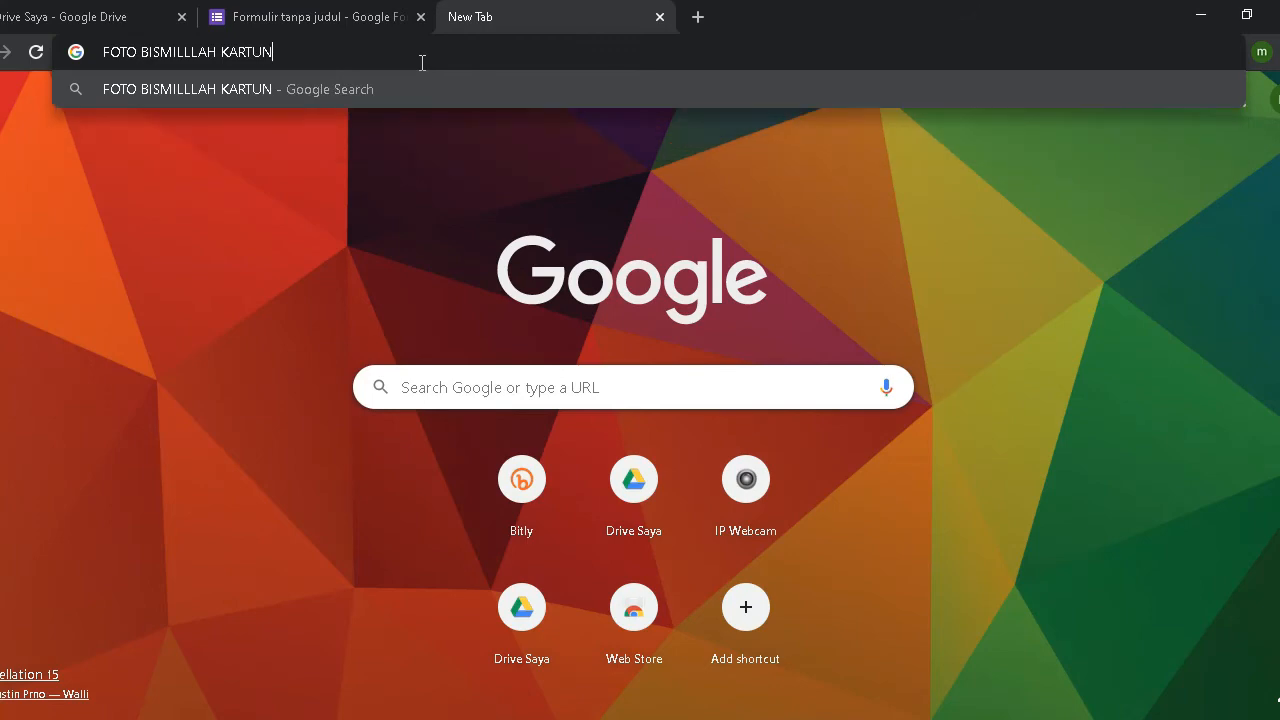
key(Return)
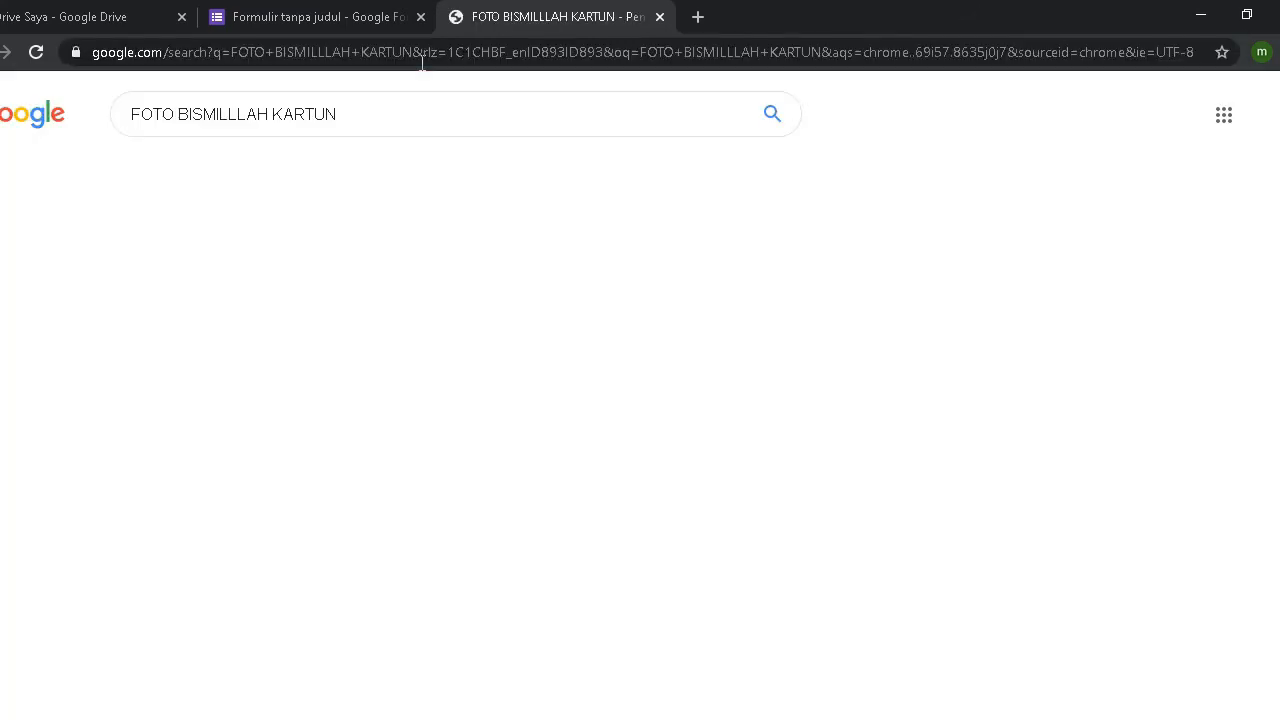
Step: Switch to image results and preview the first Bismillah calligraphy picture
scroll(455, 240, down, 1)
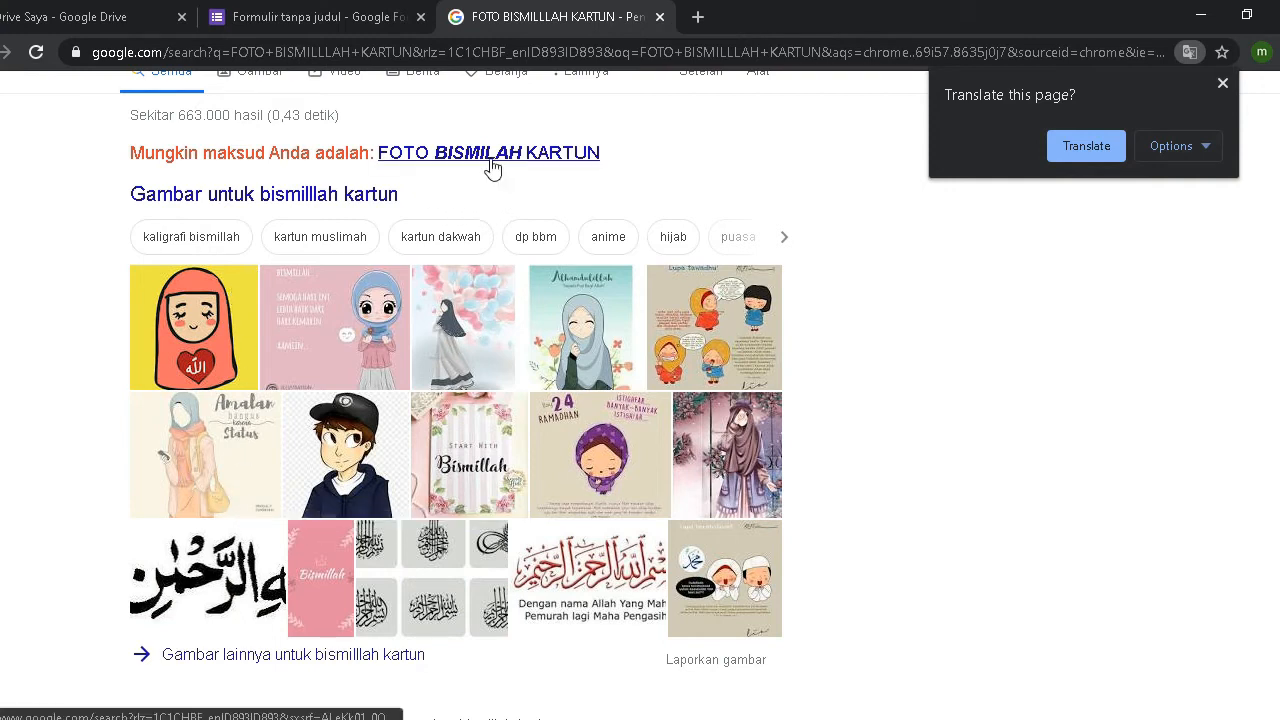
click(592, 570)
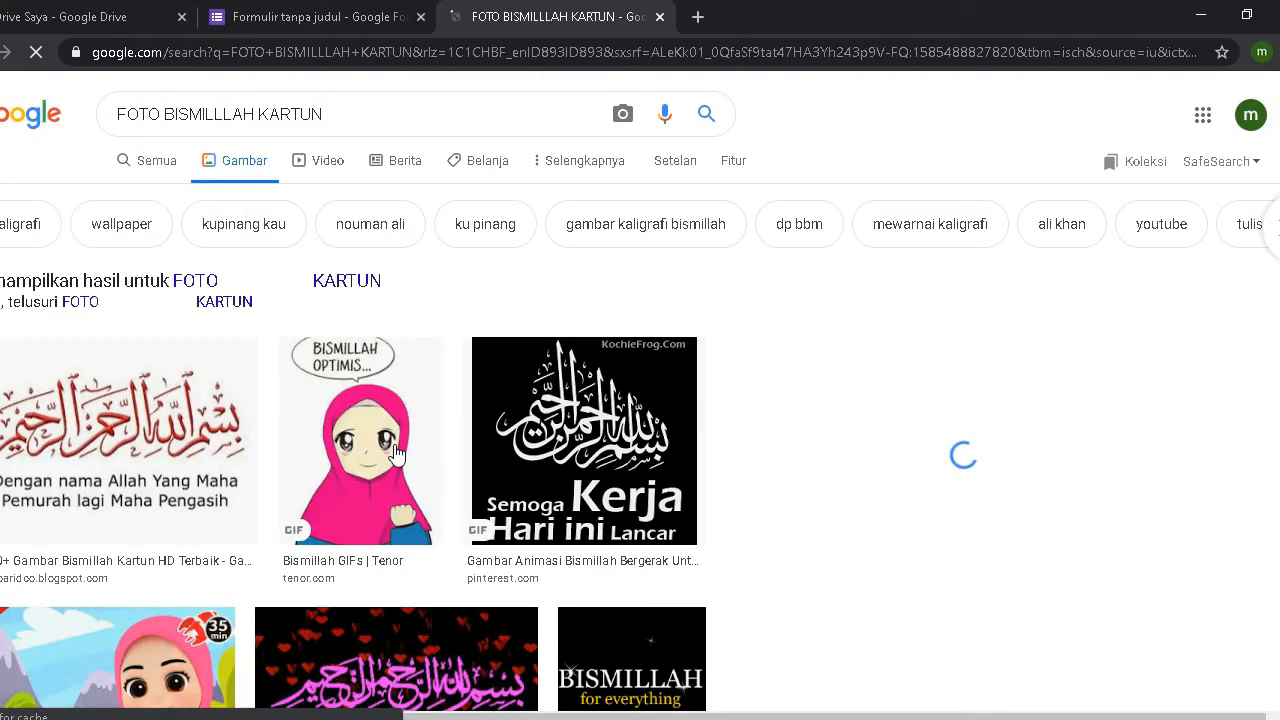
scroll(559, 492, down, 2)
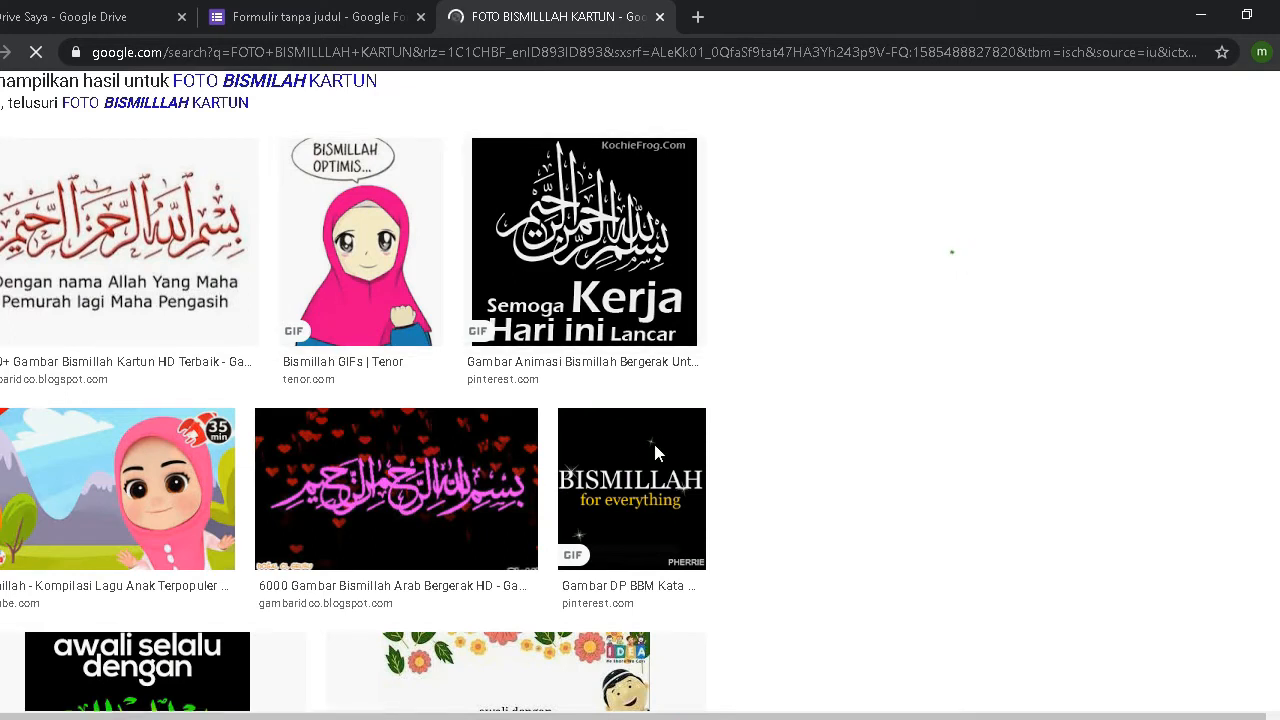
click(100, 224)
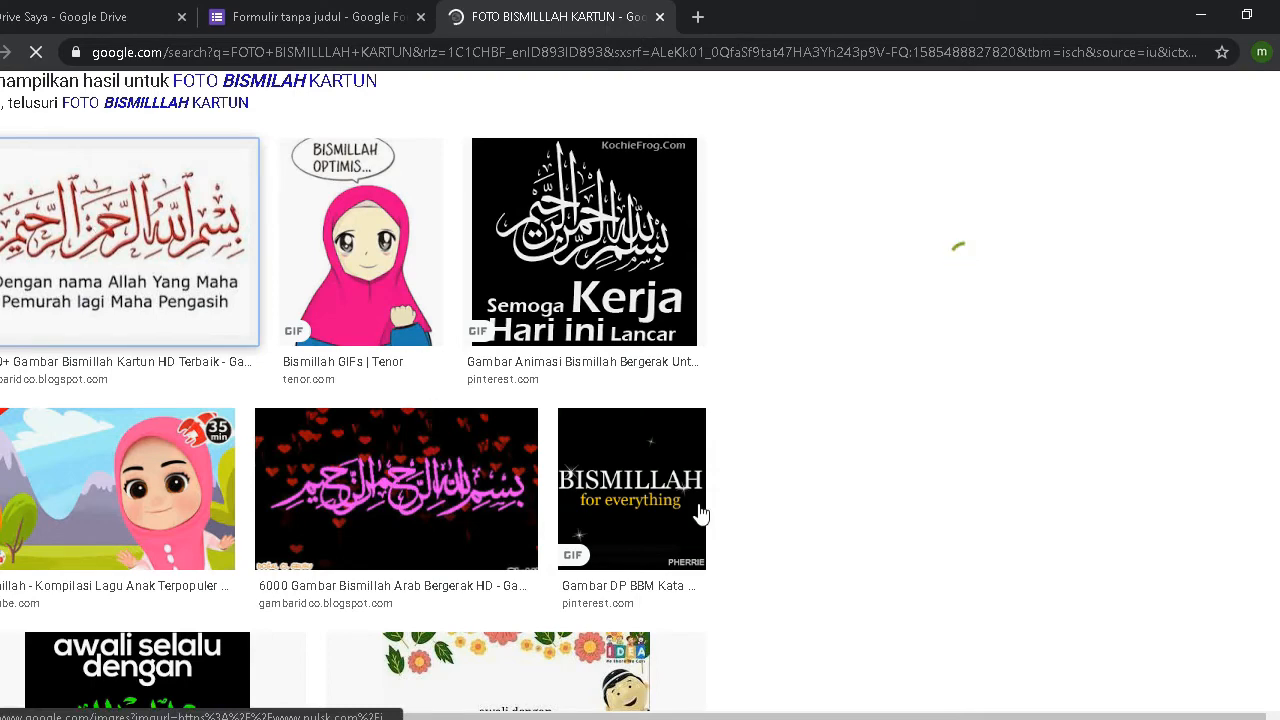
scroll(700, 514, down, 2)
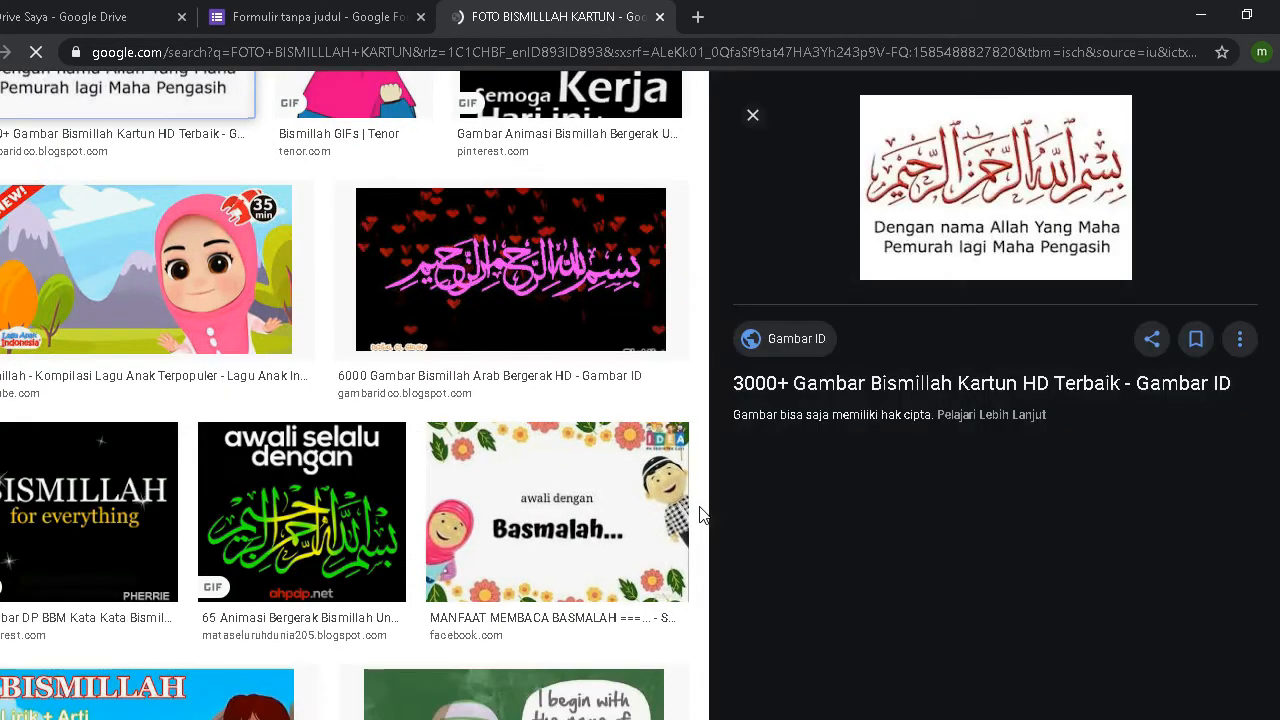
scroll(700, 514, down, 2)
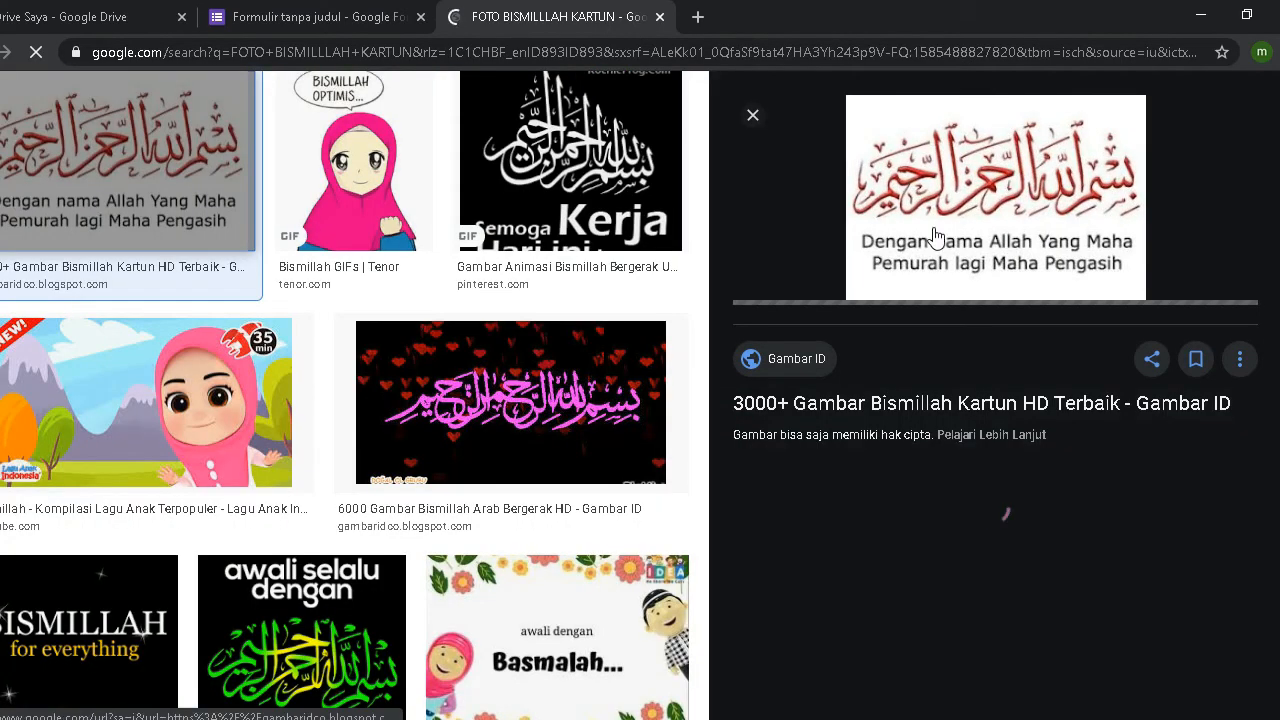
Step: Save the previewed image to the Desktop as BISMILLAH.jpg
right_click(944, 206)
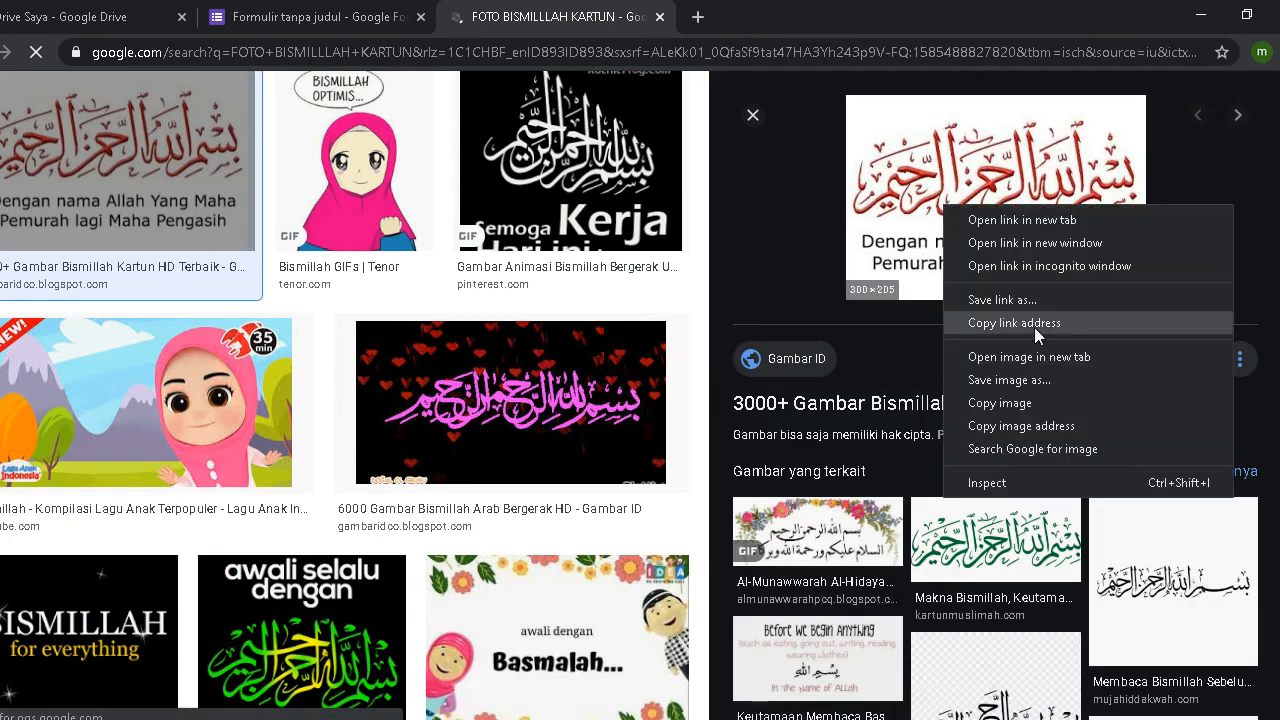
click(1045, 380)
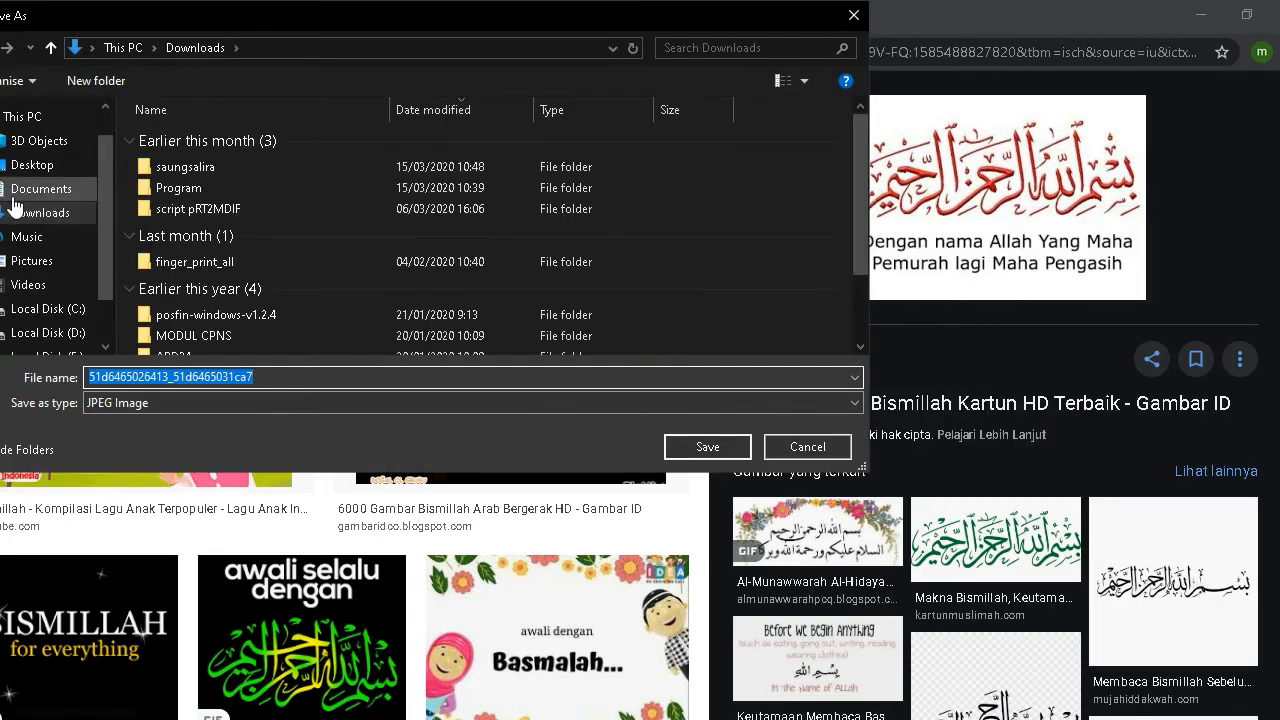
click(36, 164)
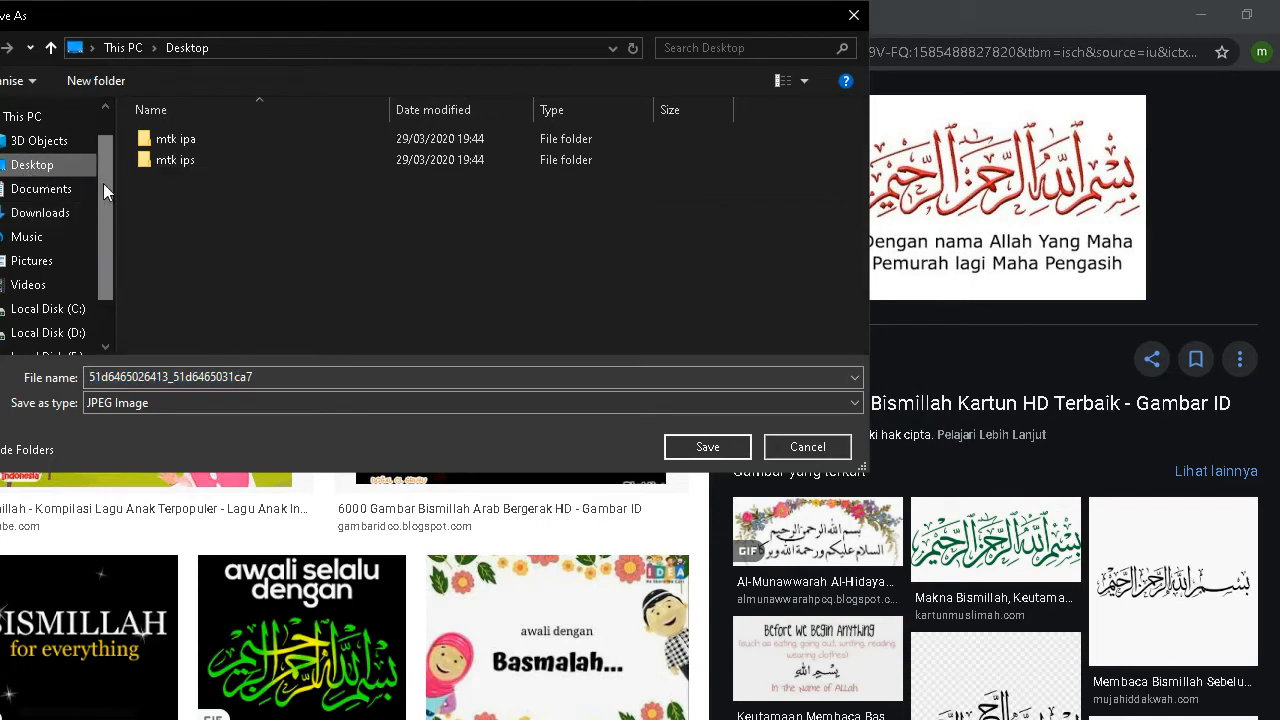
click(347, 378)
text(BiS)
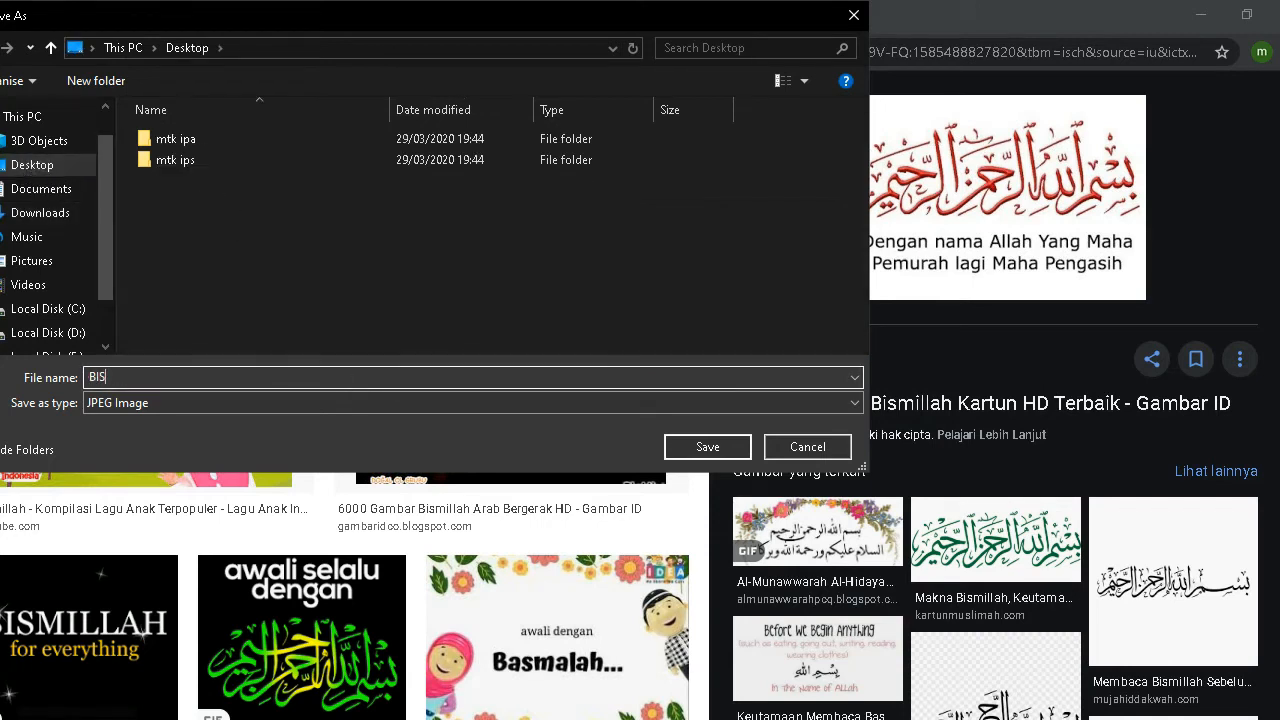
text(MILLAH)
key(Return)
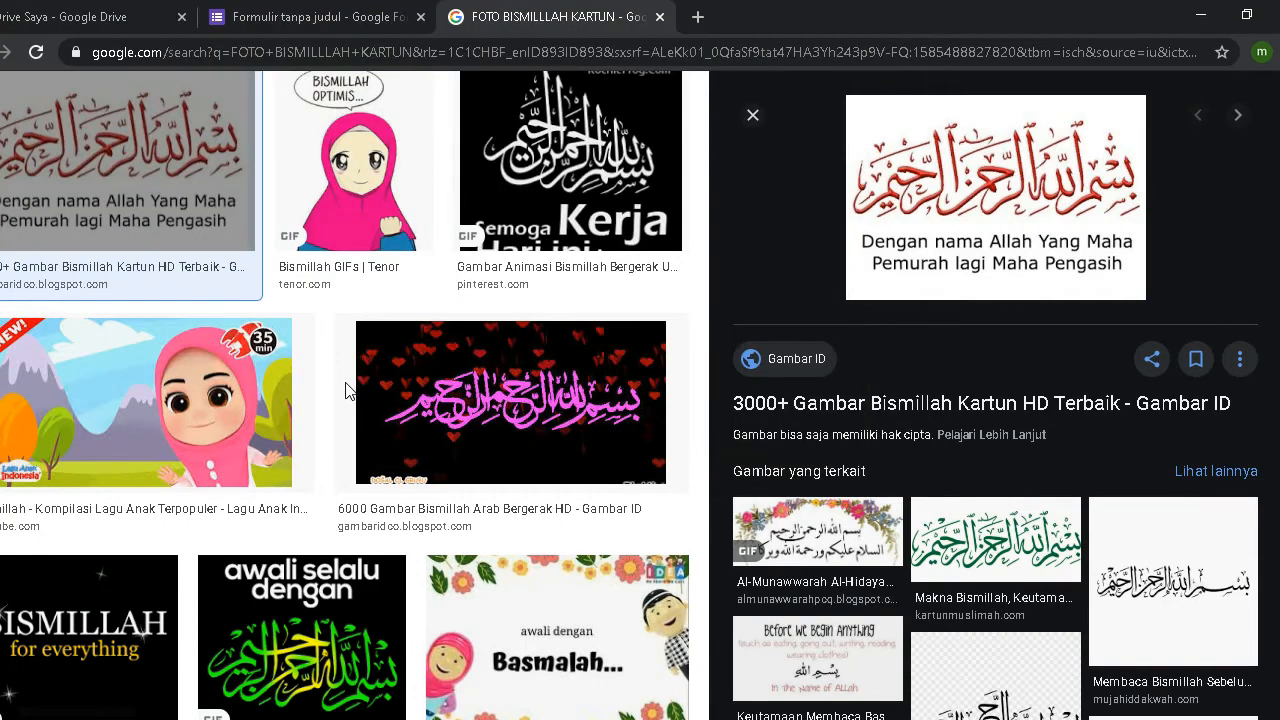
Step: Upload BISMILLAH.jpg from the Desktop into the section, leaving the image caption empty
click(284, 18)
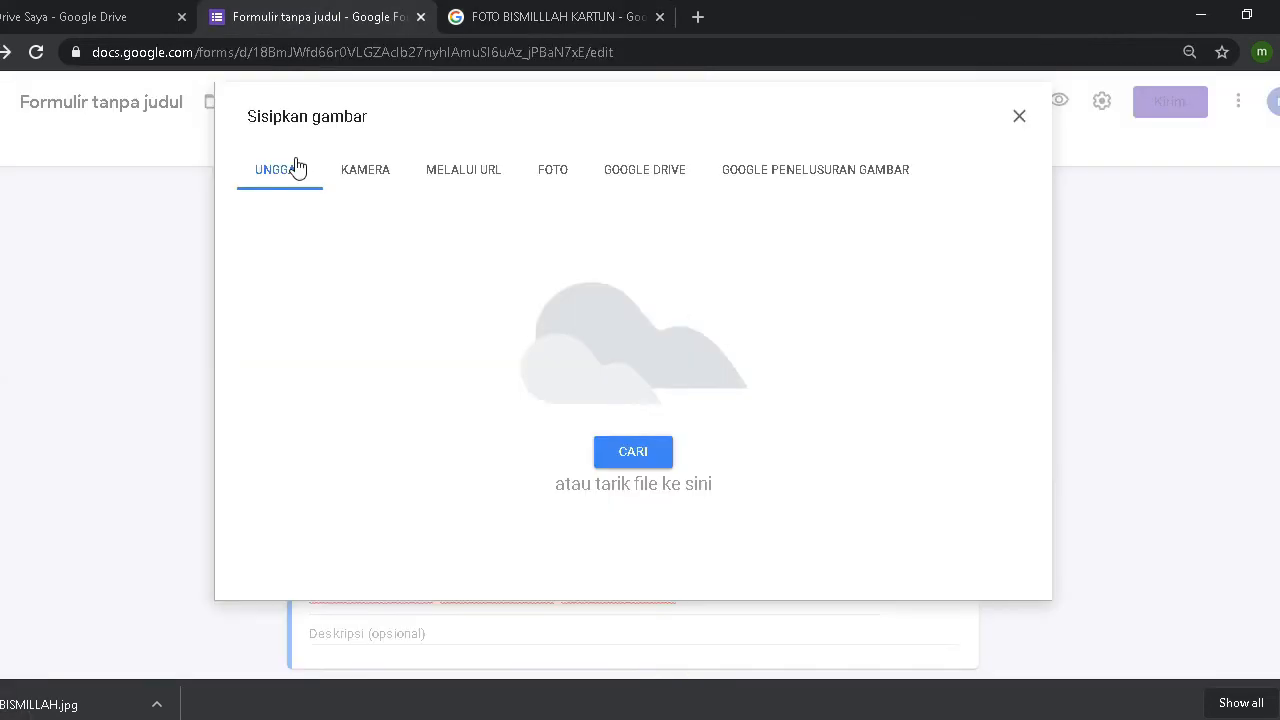
click(635, 455)
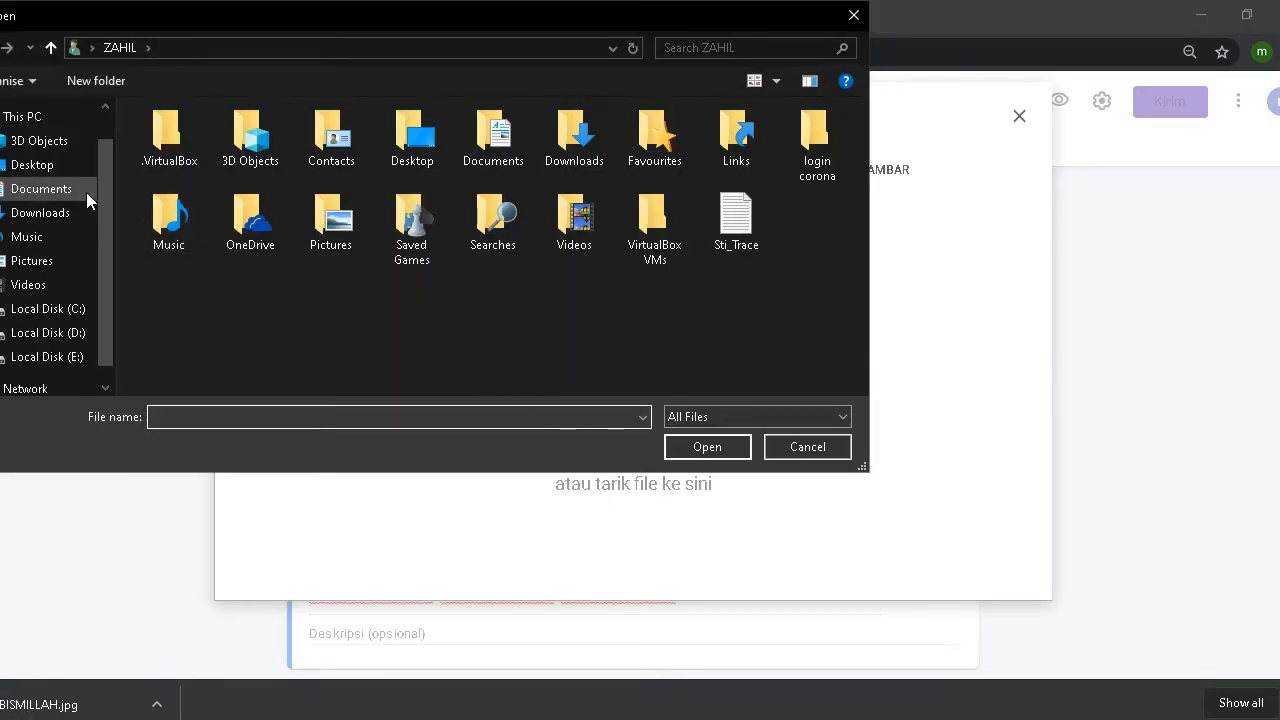
click(50, 170)
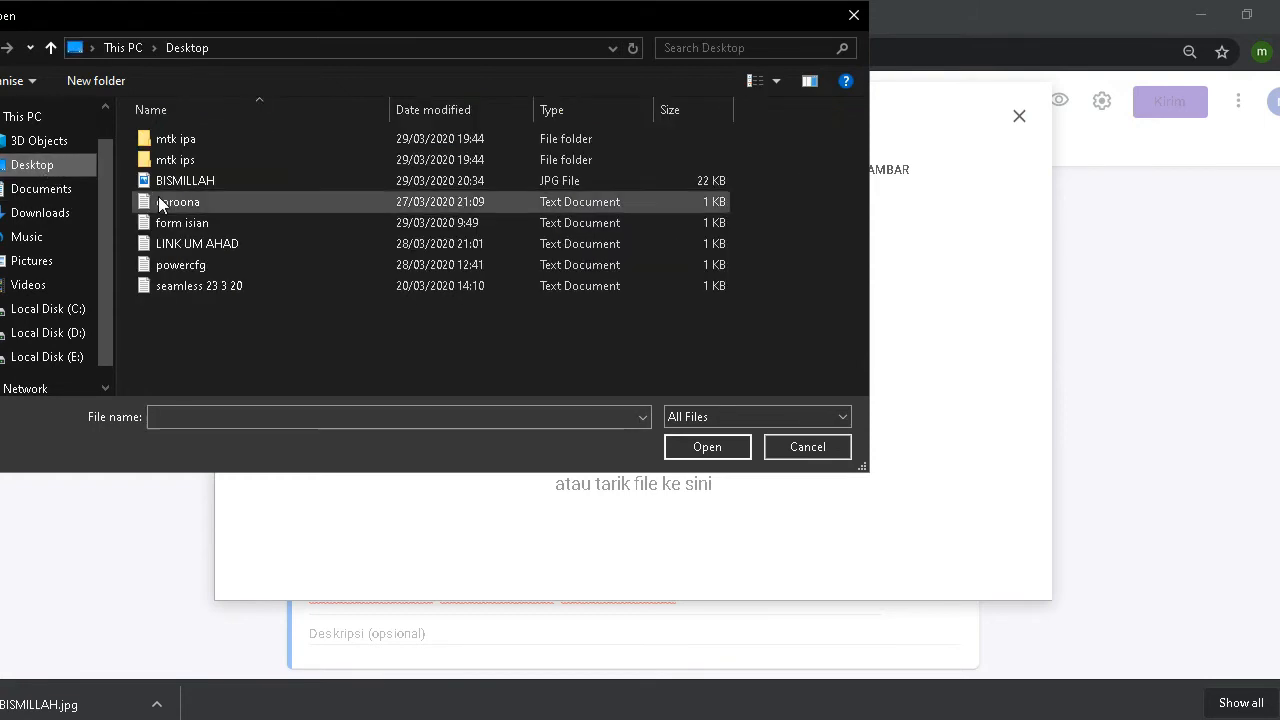
double_click(193, 177)
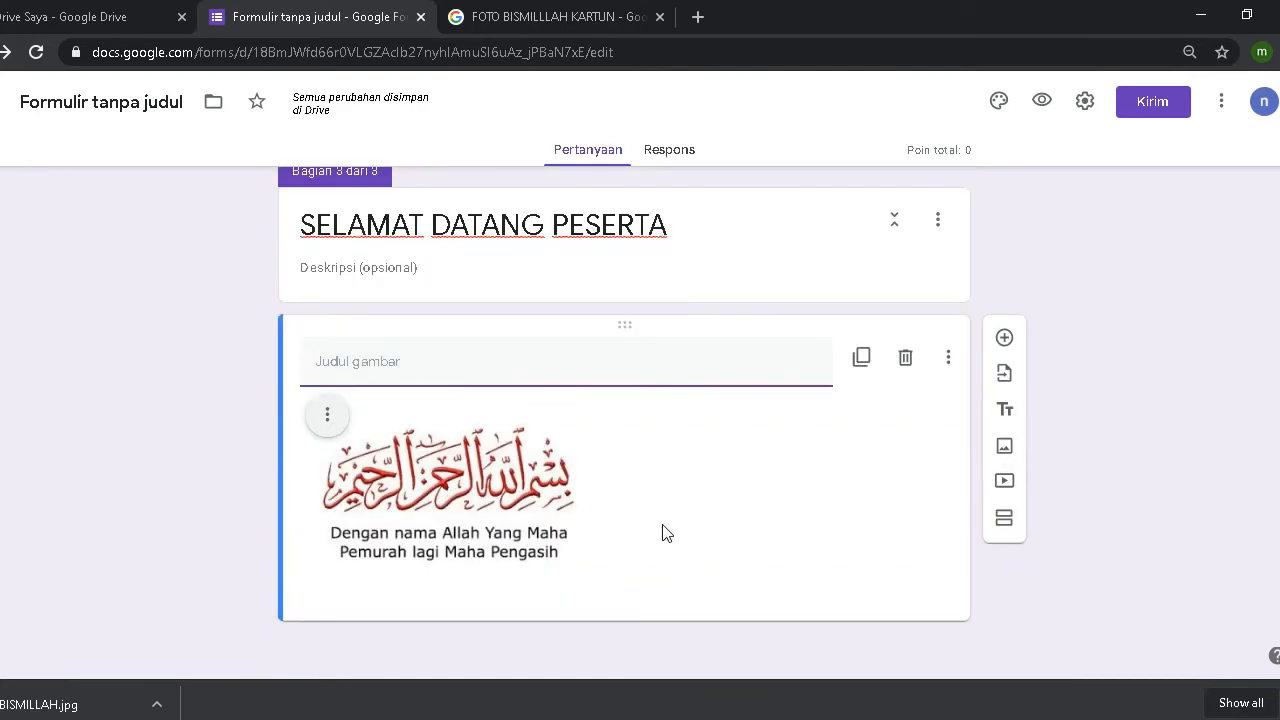
click(628, 586)
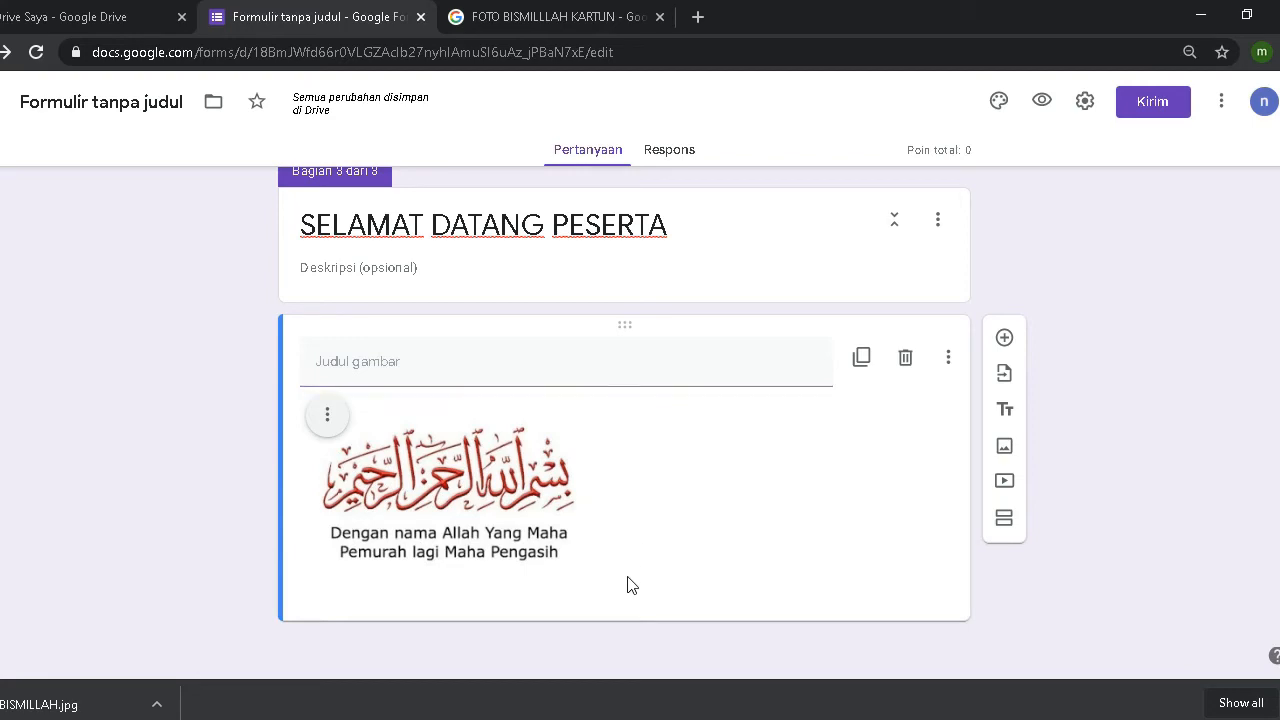
scroll(283, 384, up, 3)
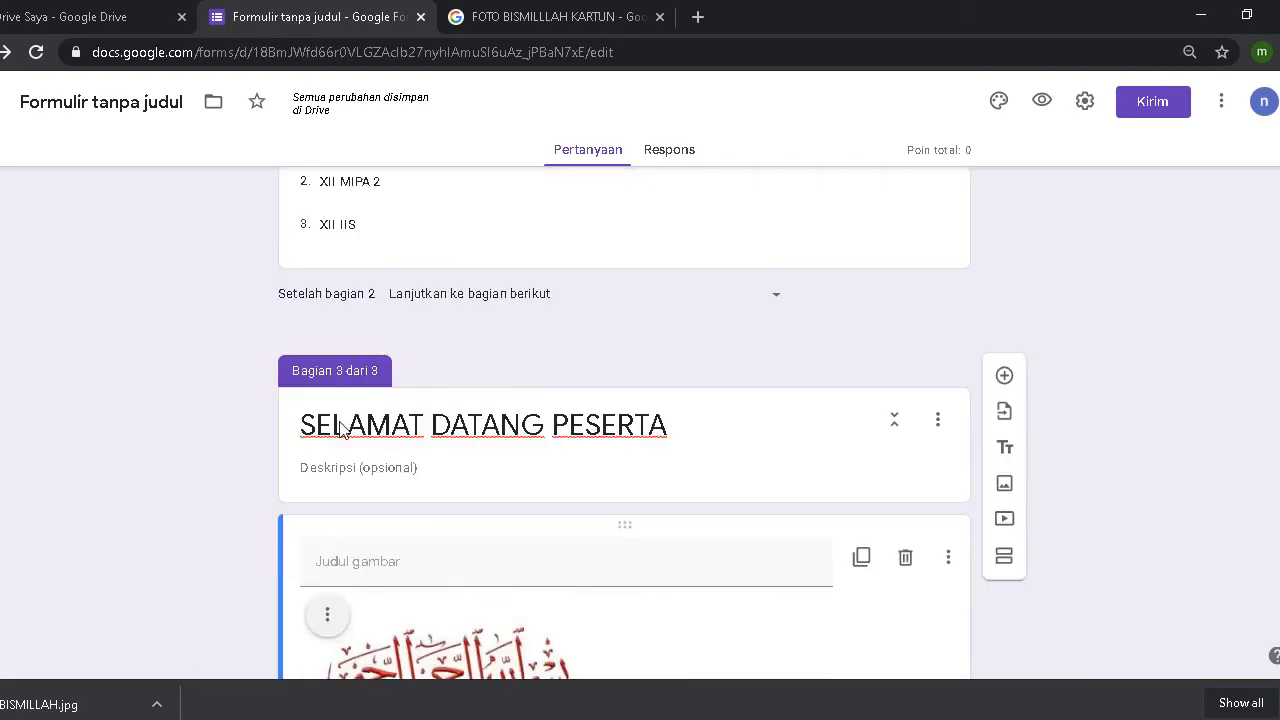
scroll(585, 472, down, 1)
scroll(585, 472, down, 2)
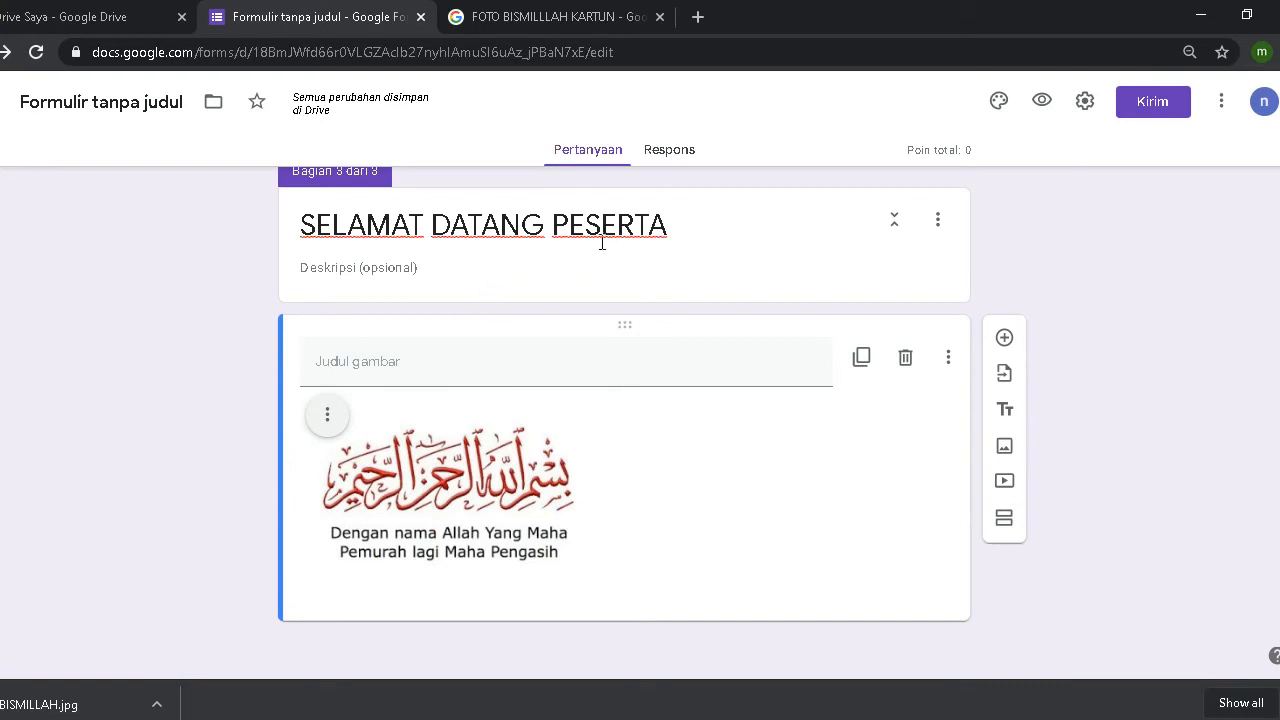
scroll(466, 370, up, 1)
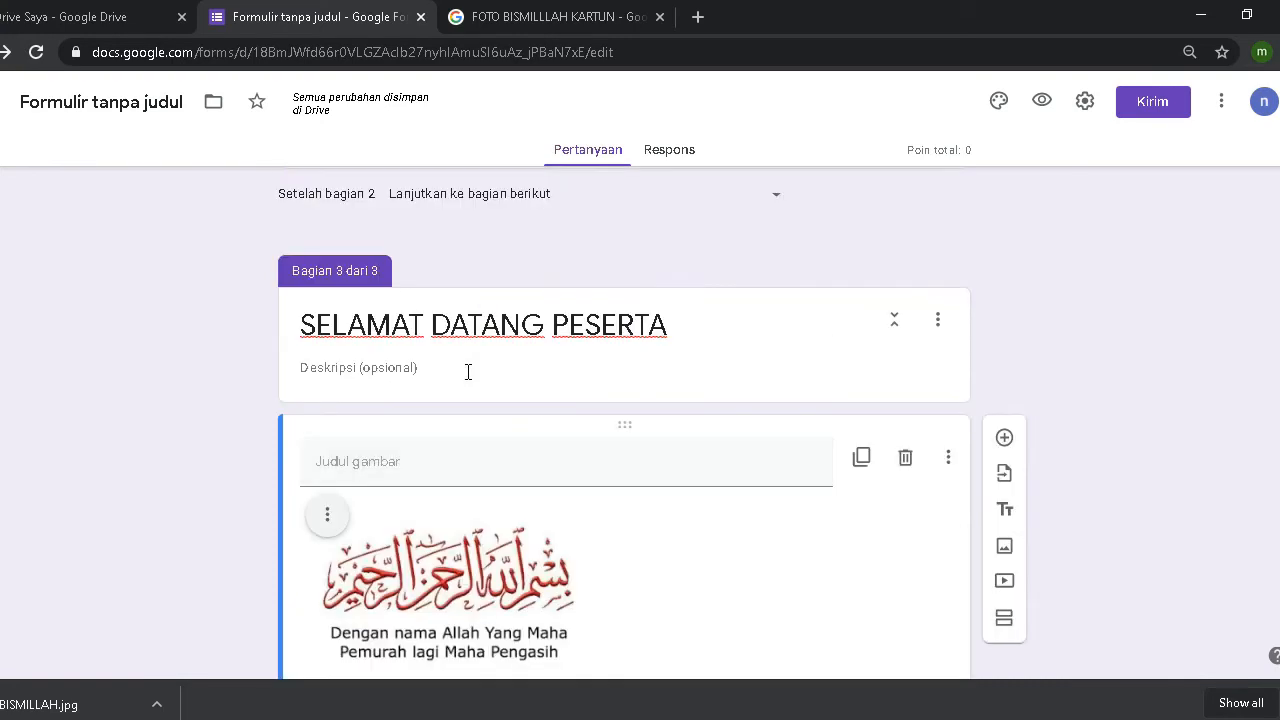
scroll(468, 372, up, 4)
scroll(466, 371, down, 5)
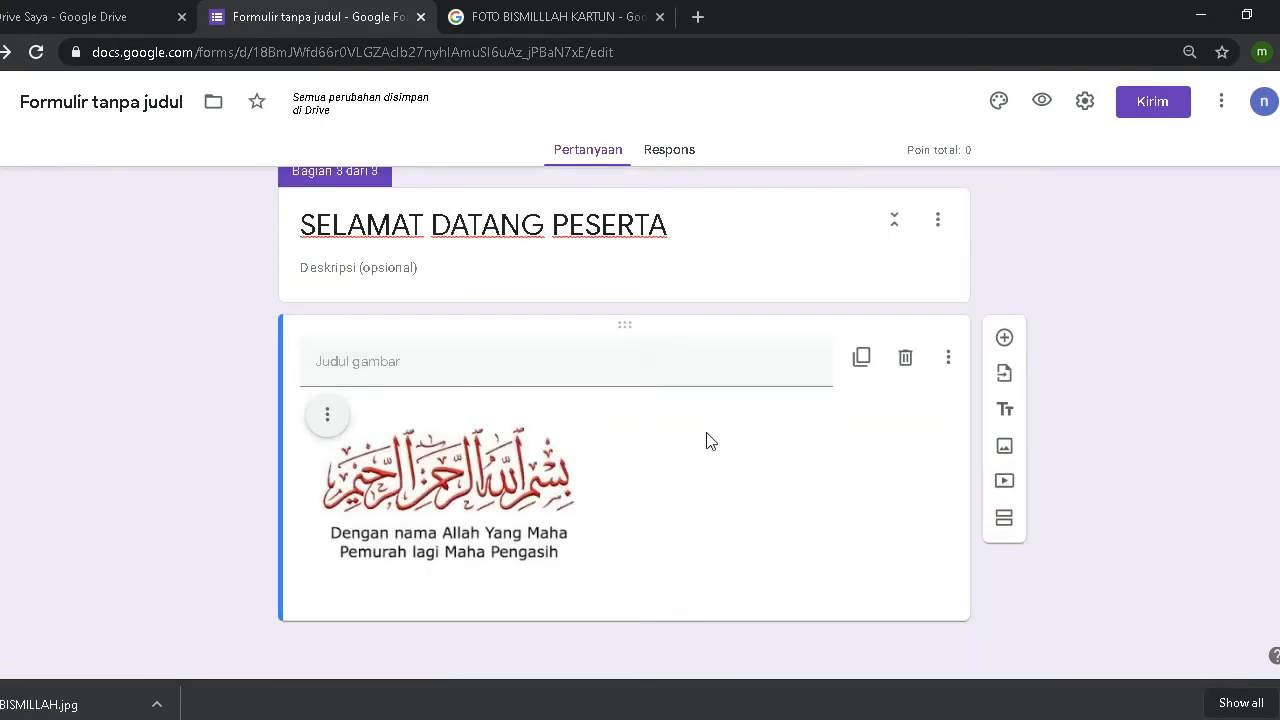
Step: Add a new section titled 'SOOAL UJIAN MATEMATIKA' after section 3 and add a question to it
click(1004, 520)
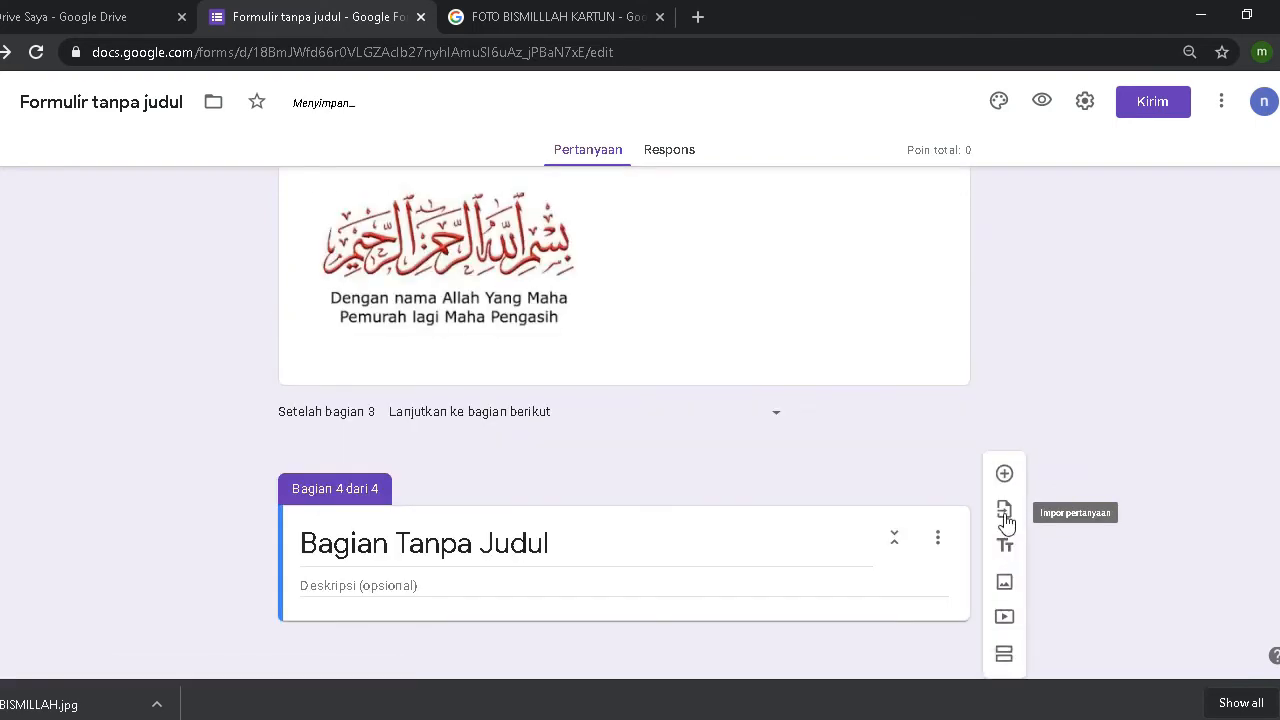
click(503, 544)
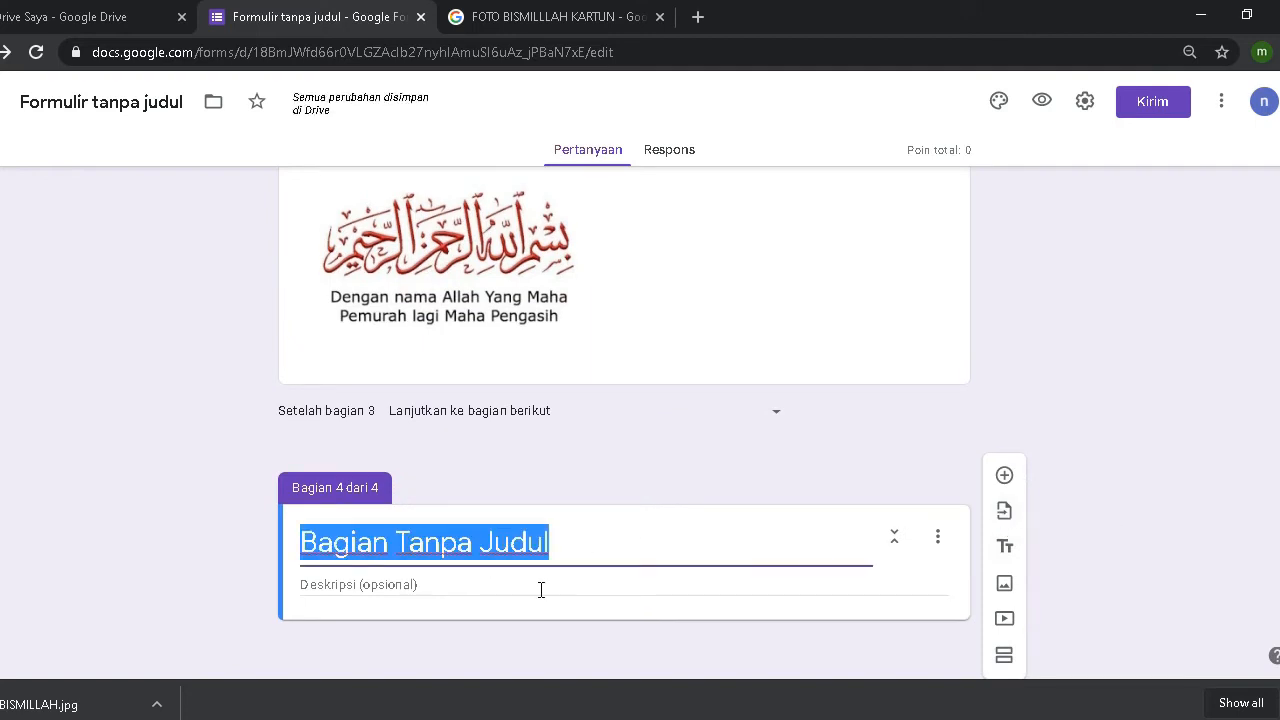
text(SOO)
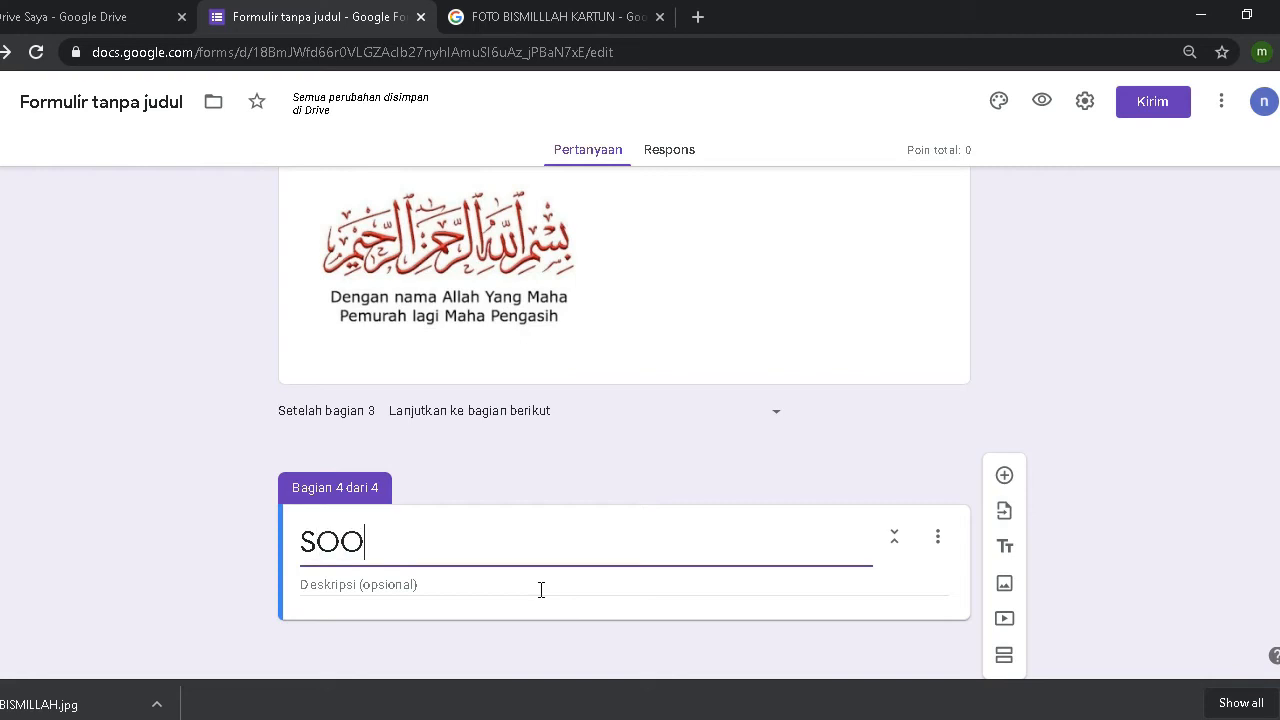
text(AL UM)
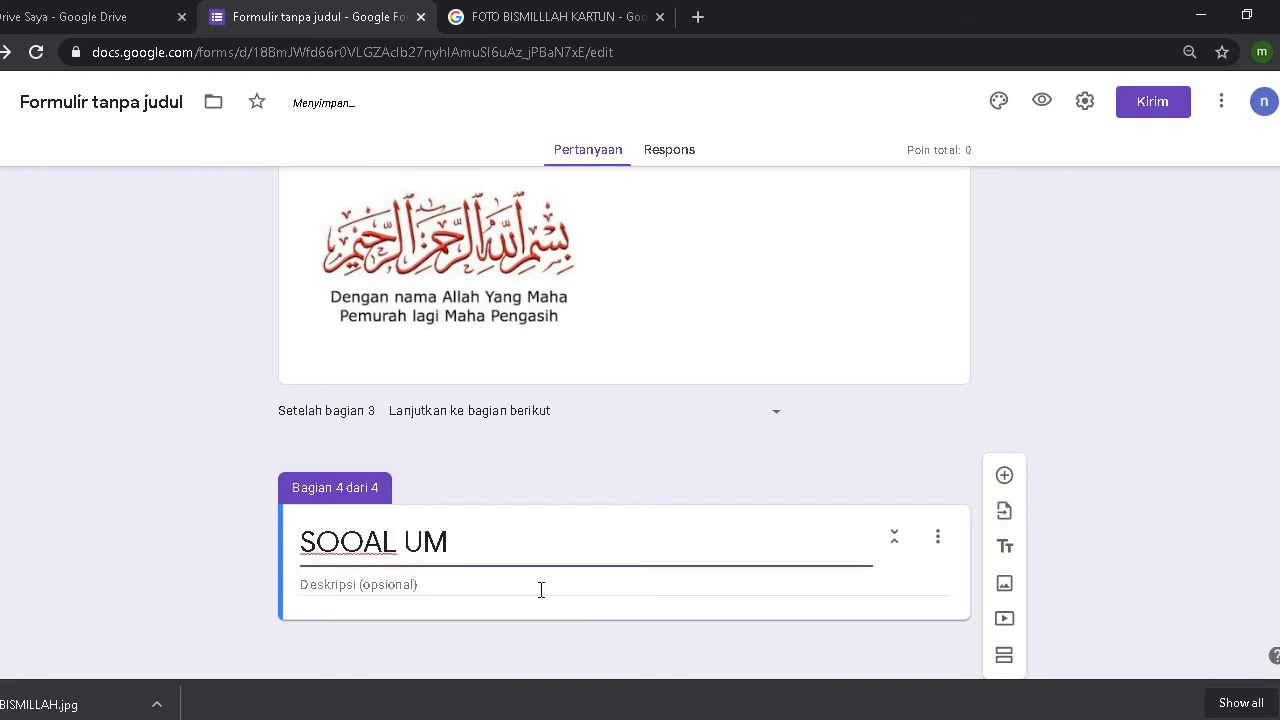
key(BackSpace)
text(JIAN MATE)
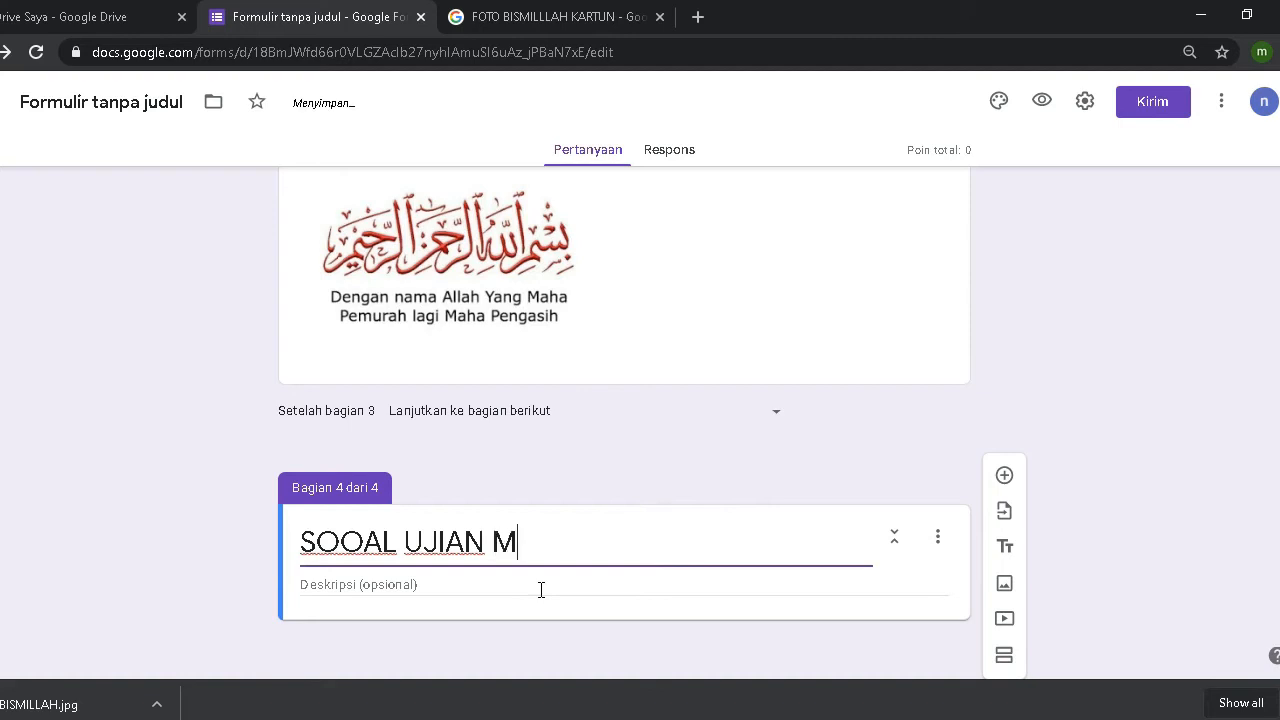
text(MAT)
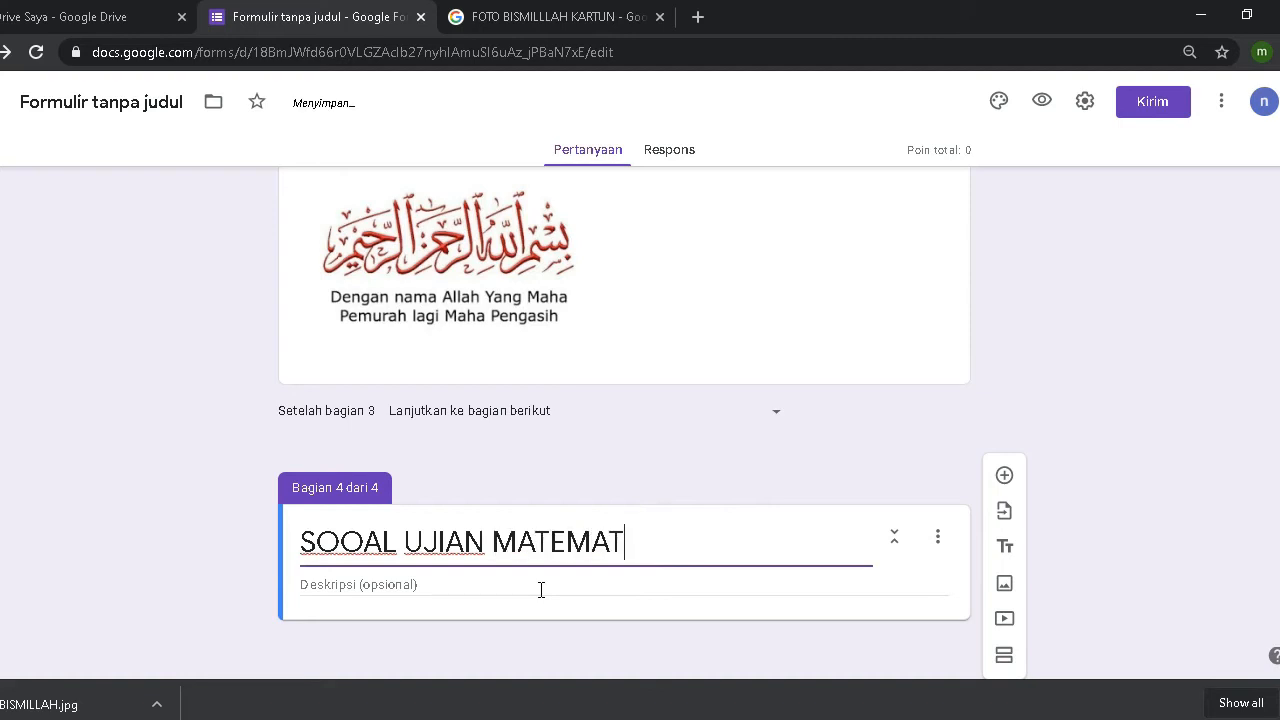
text(IKA)
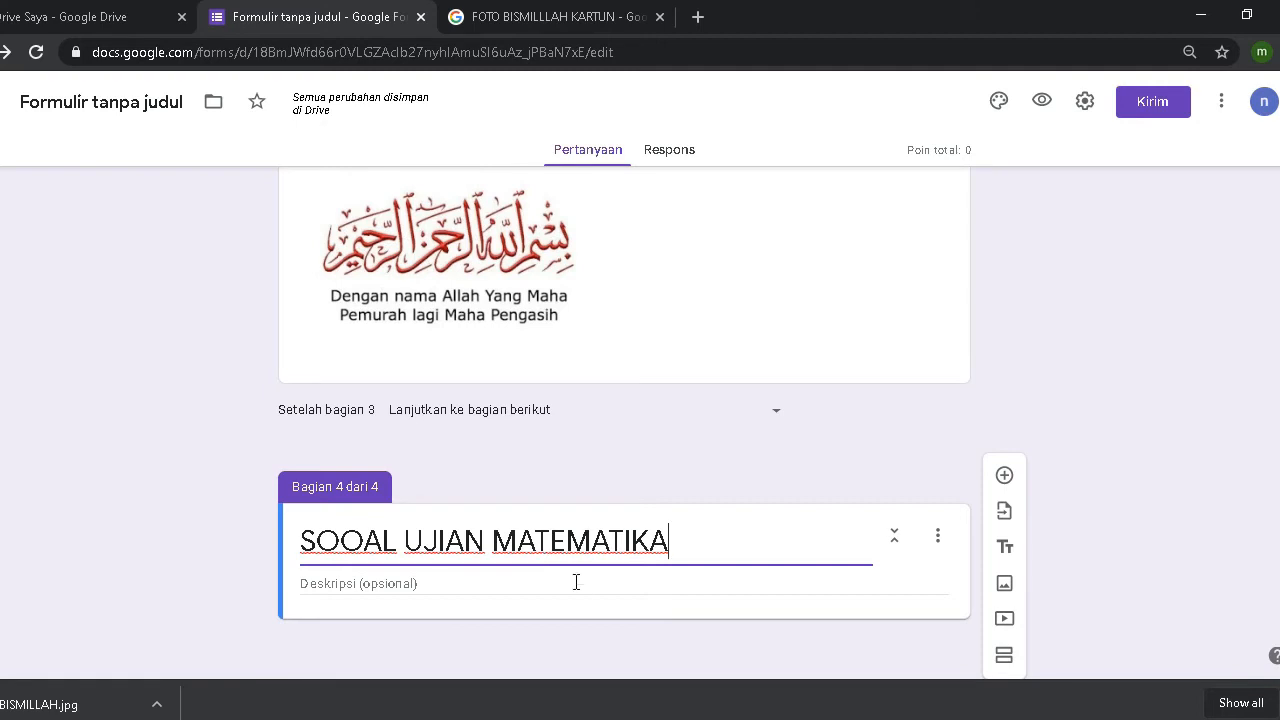
click(1006, 477)
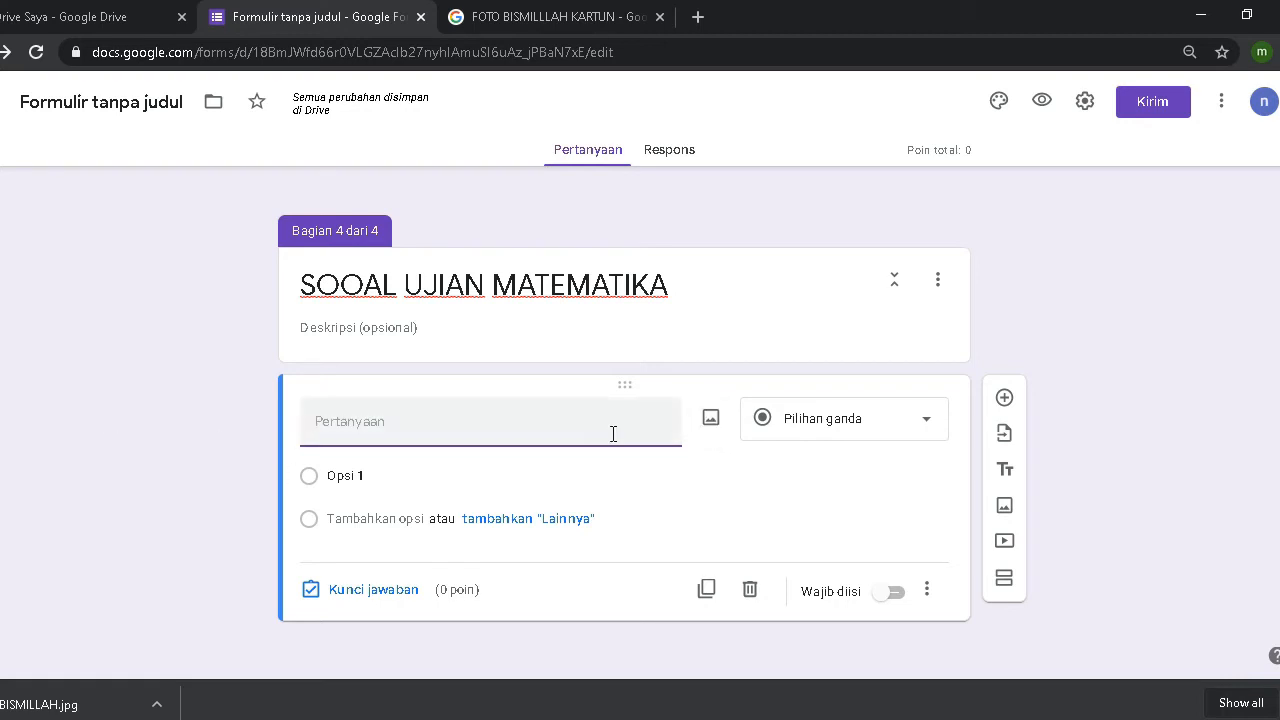
Step: Open the Sisipkan gambar window for the new section-4 question
click(711, 420)
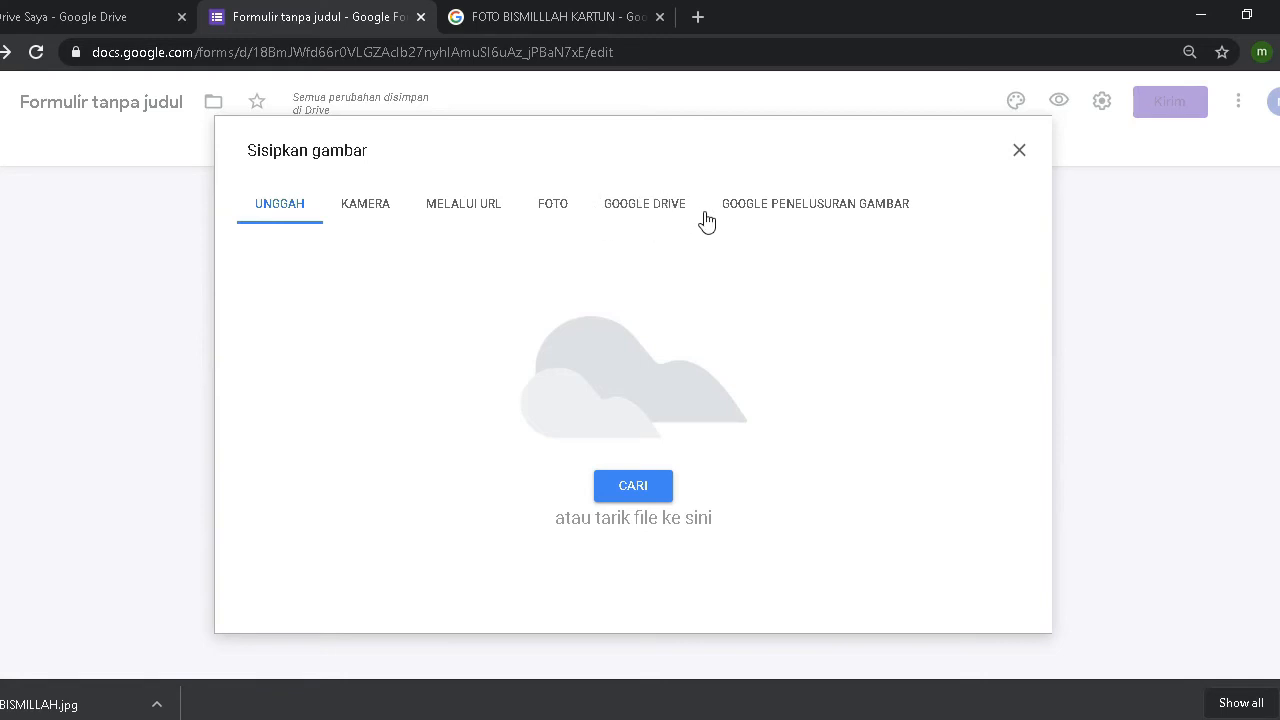
Step: Insert 1.PNG from Drive's UJIAN MADRASAH > SOAL > MTK > mtk ipa folder into the question
click(651, 216)
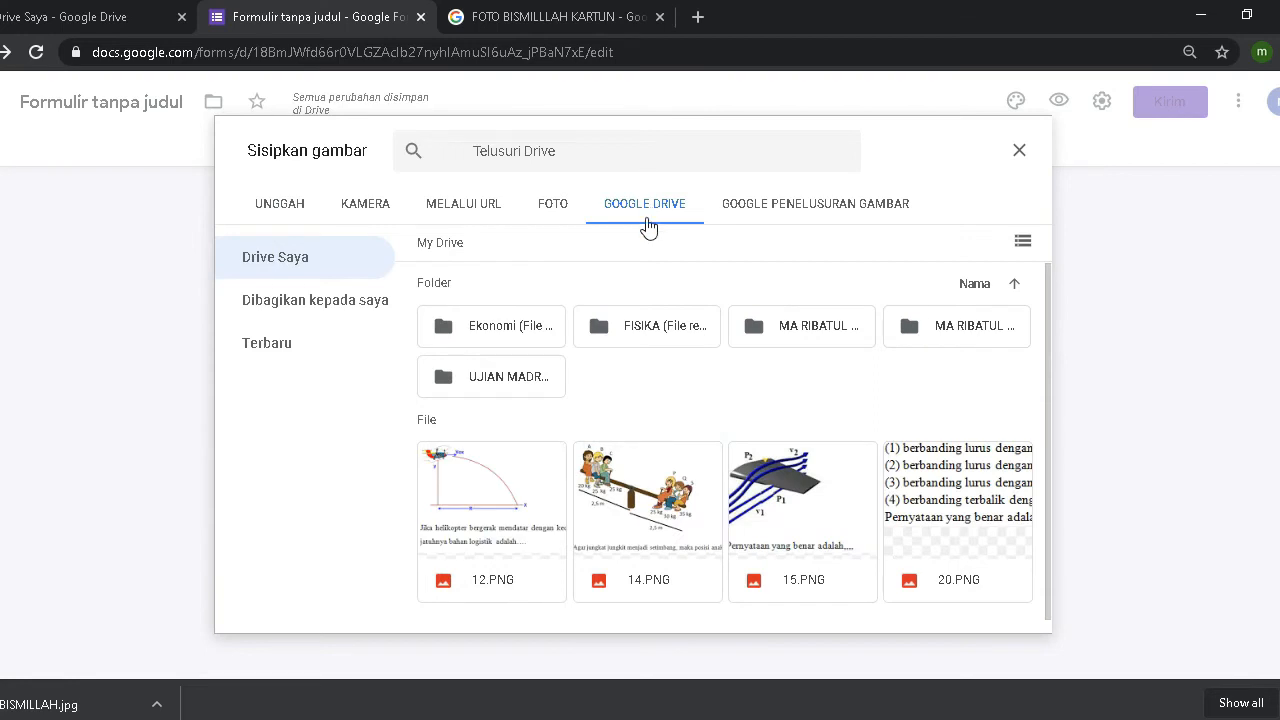
double_click(491, 393)
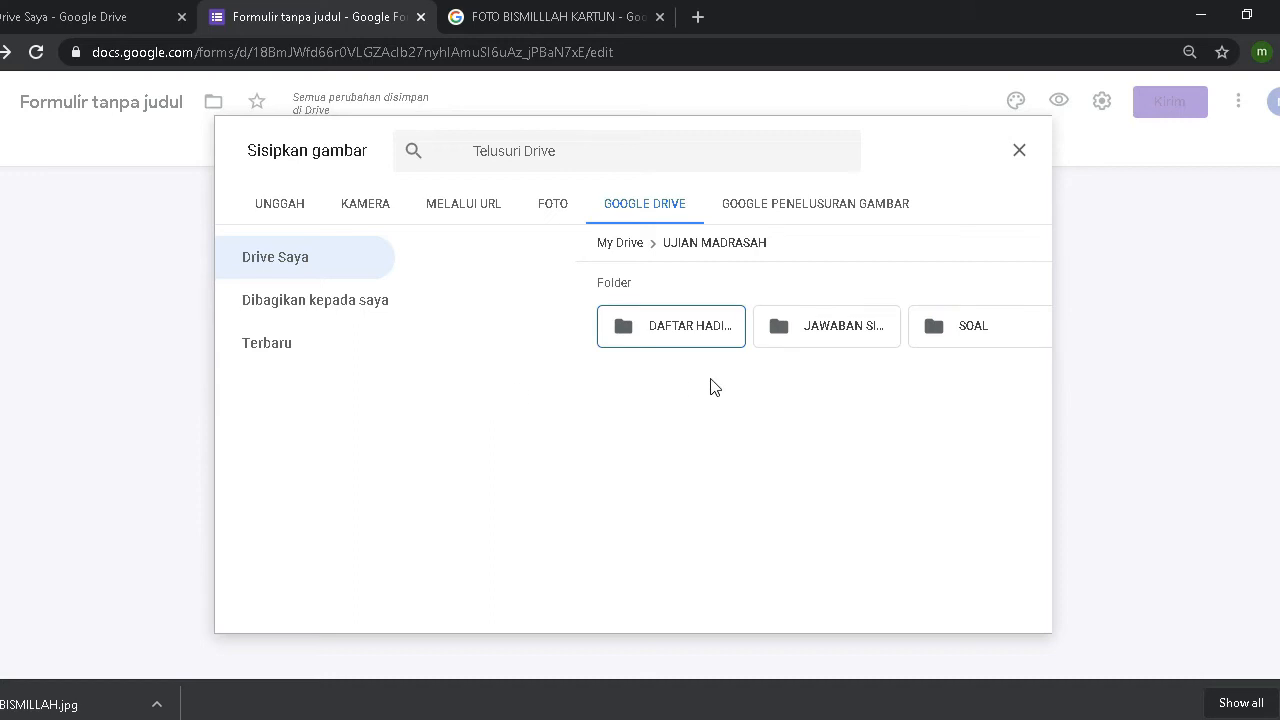
double_click(968, 330)
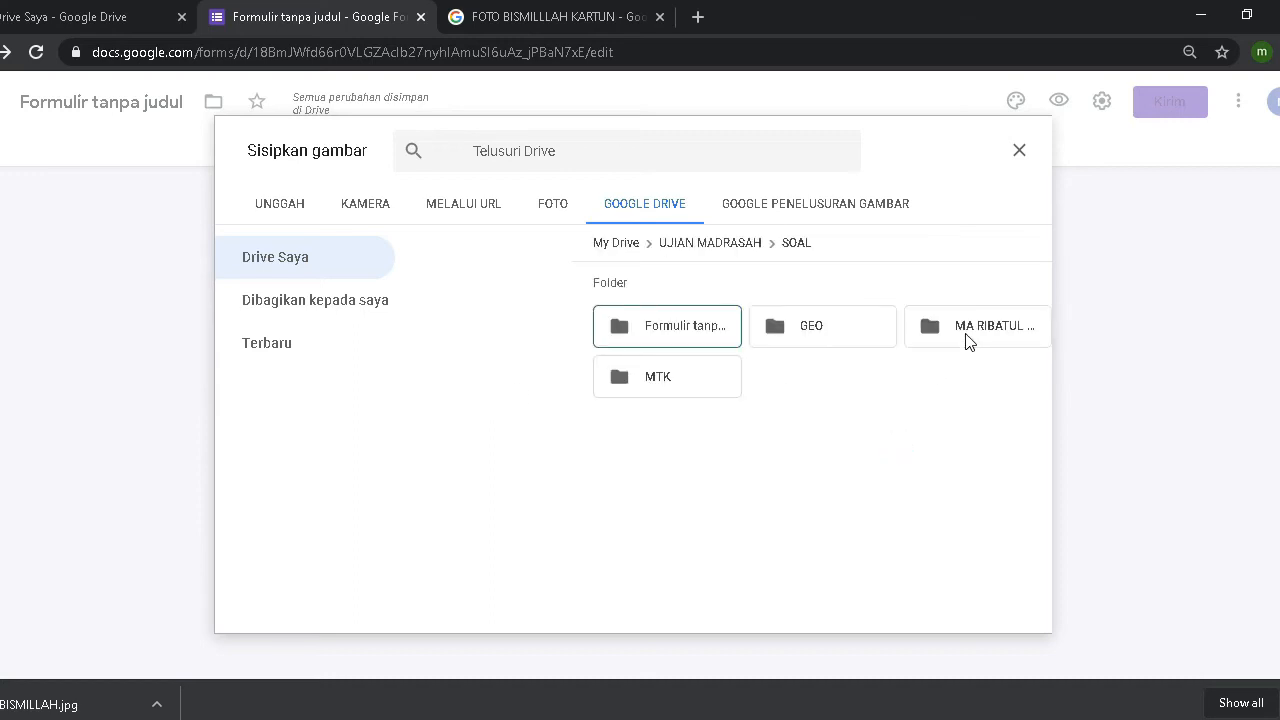
double_click(667, 384)
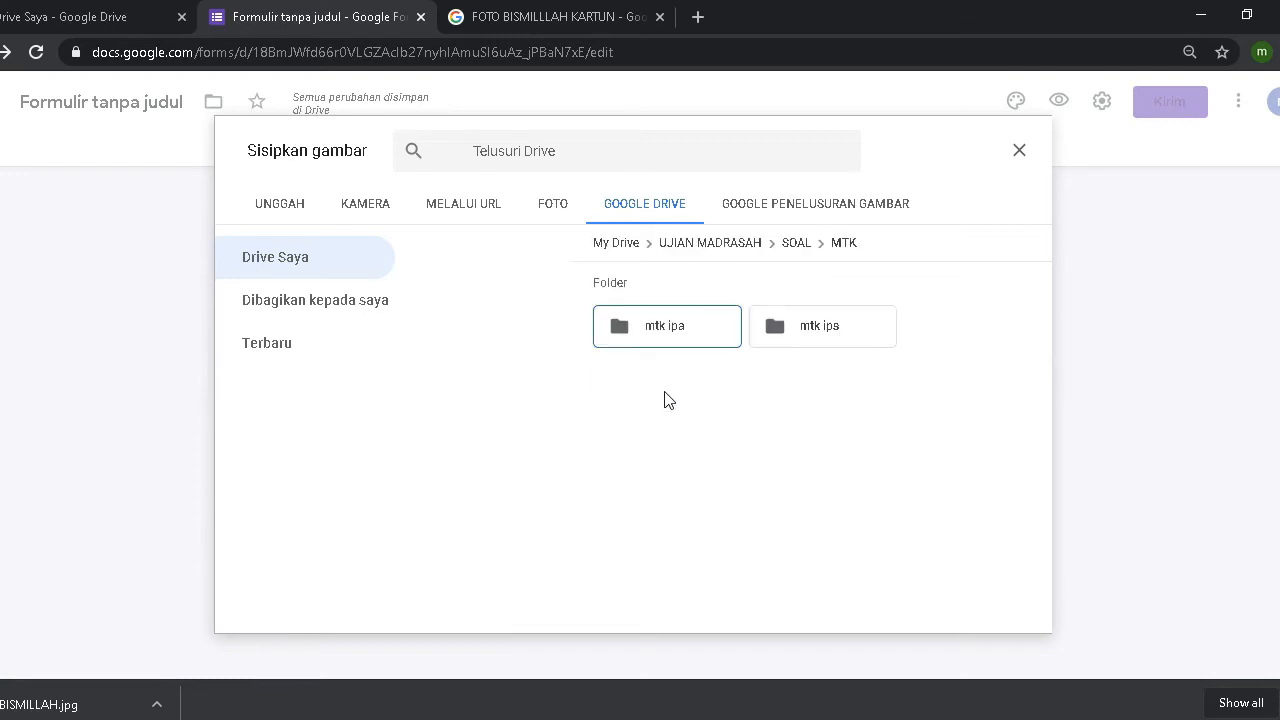
double_click(677, 336)
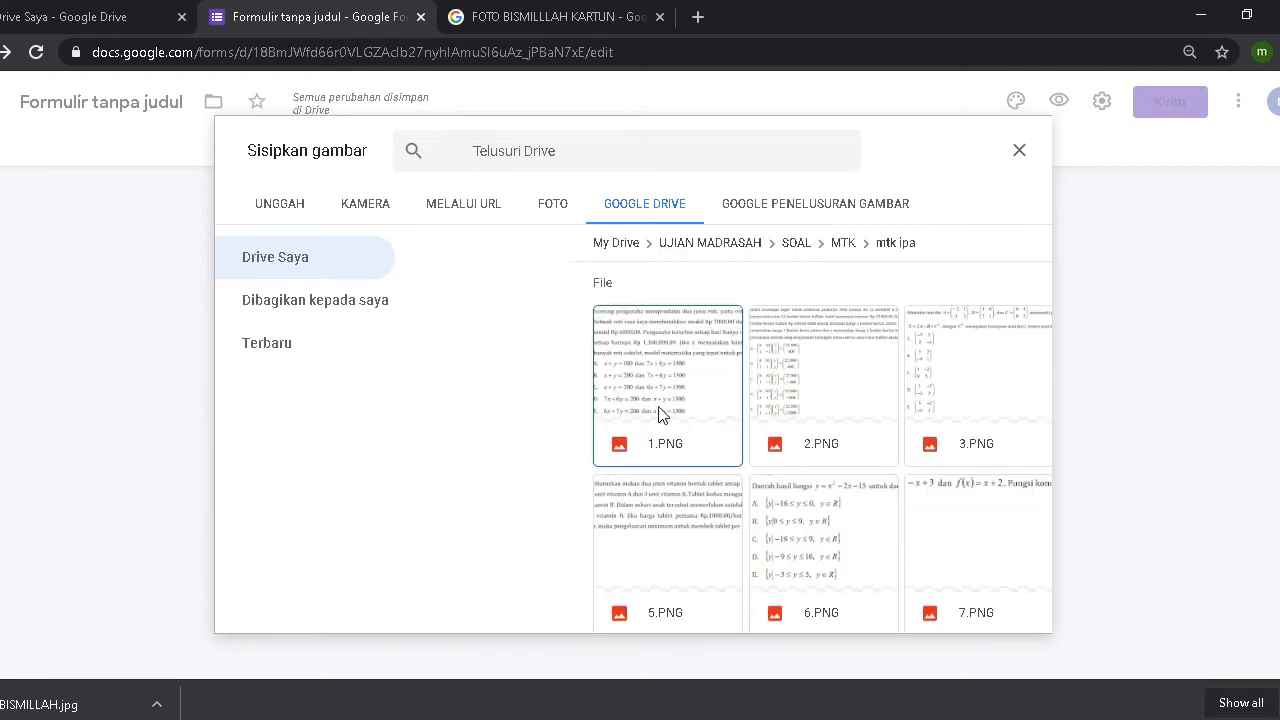
scroll(838, 432, down, 5)
scroll(838, 432, down, 10)
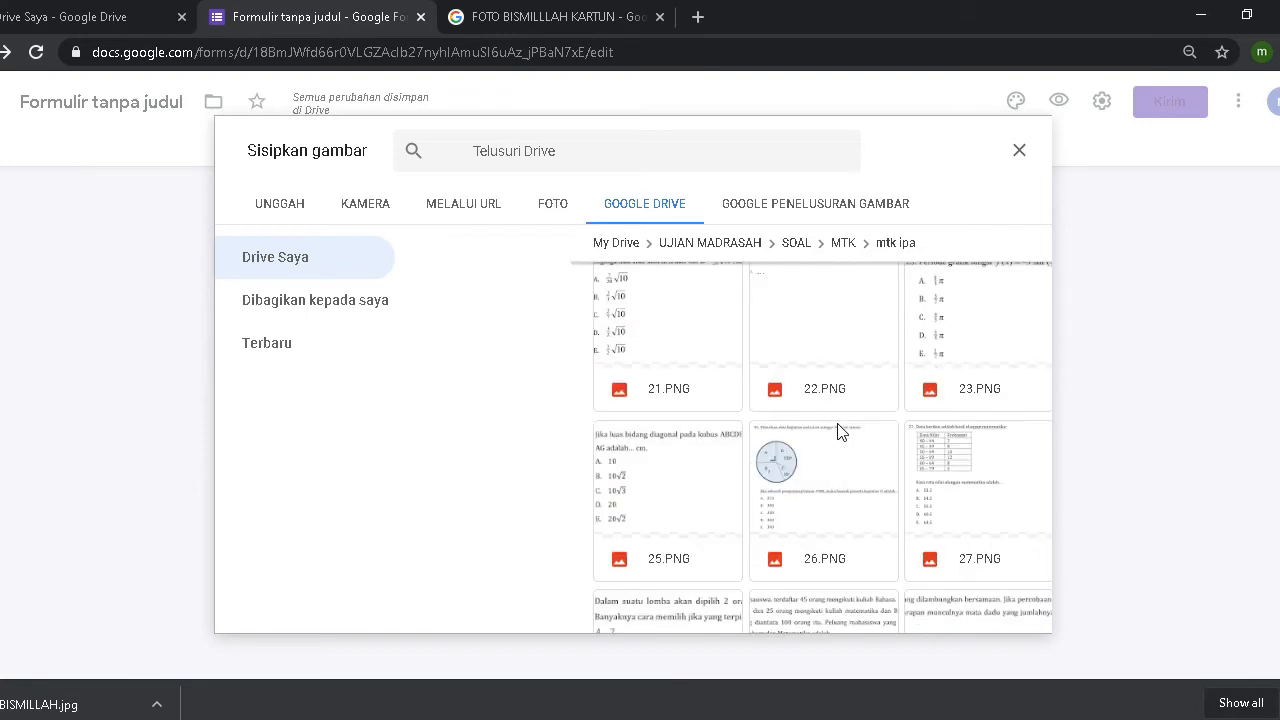
scroll(838, 432, up, 12)
scroll(838, 432, up, 3)
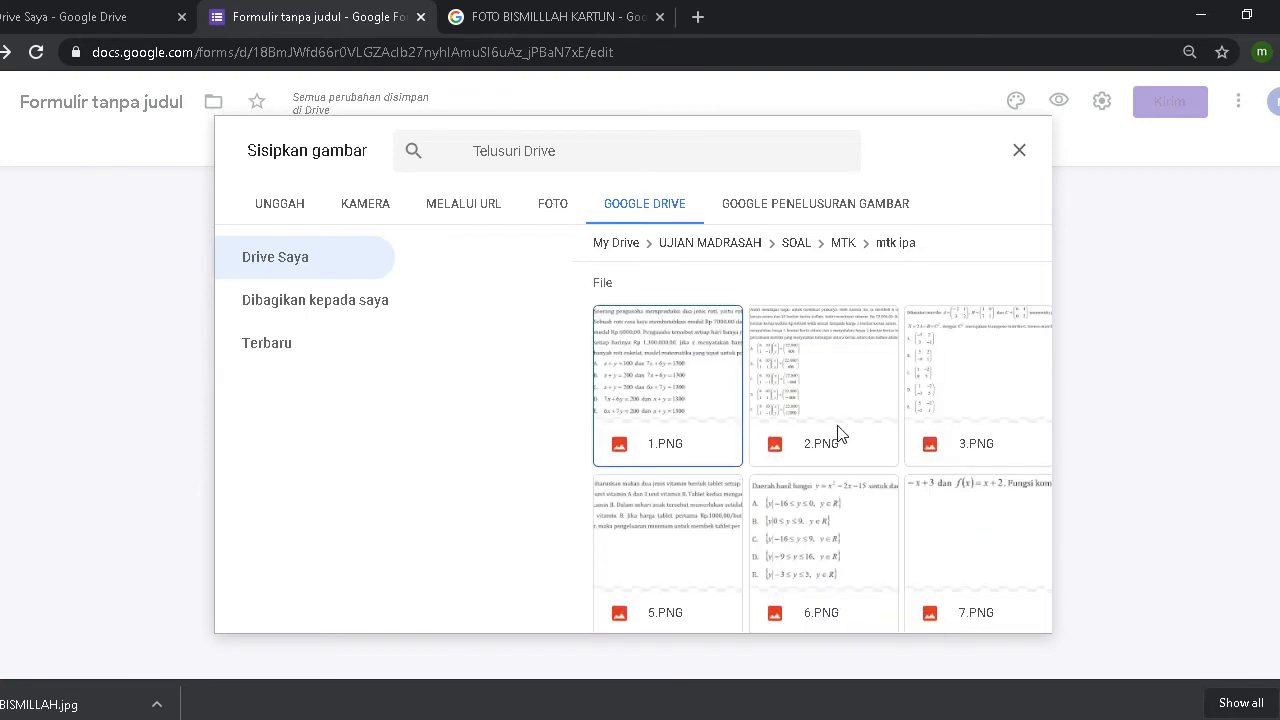
double_click(662, 396)
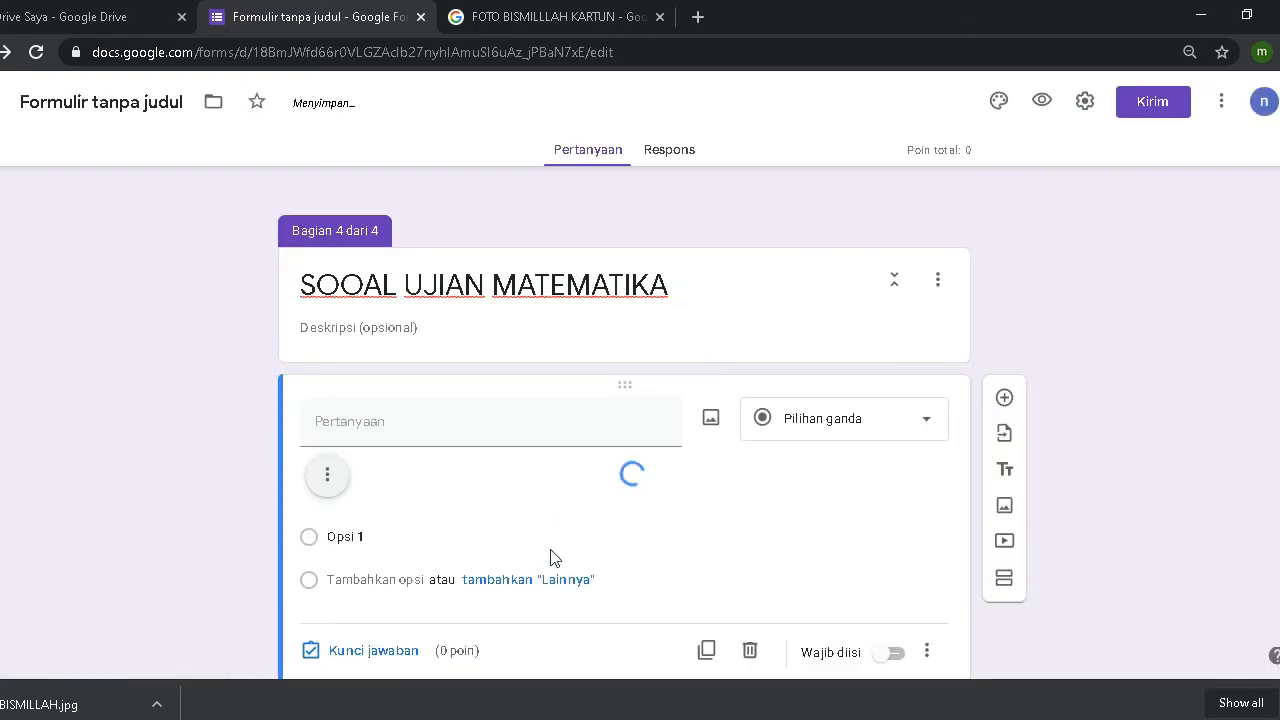
Step: Check the inserted bread-production image and start editing the Opsi 1 answer field
scroll(449, 466, up, 1)
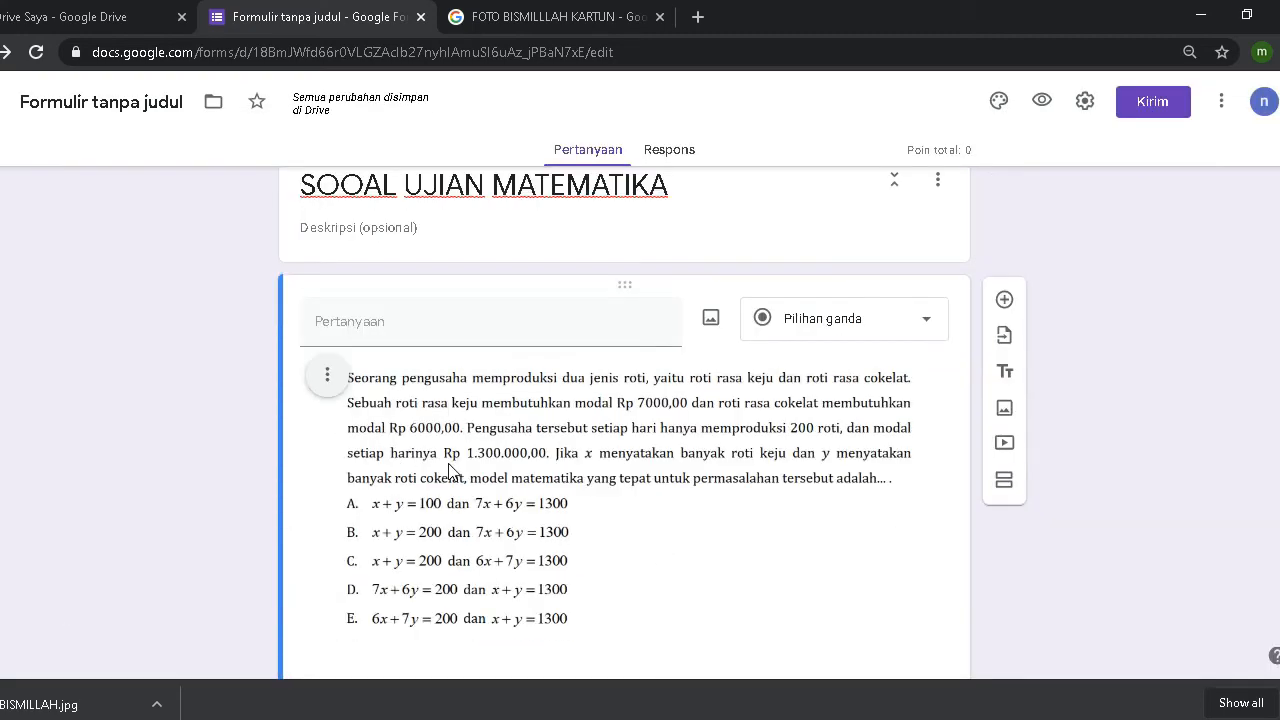
scroll(670, 452, down, 2)
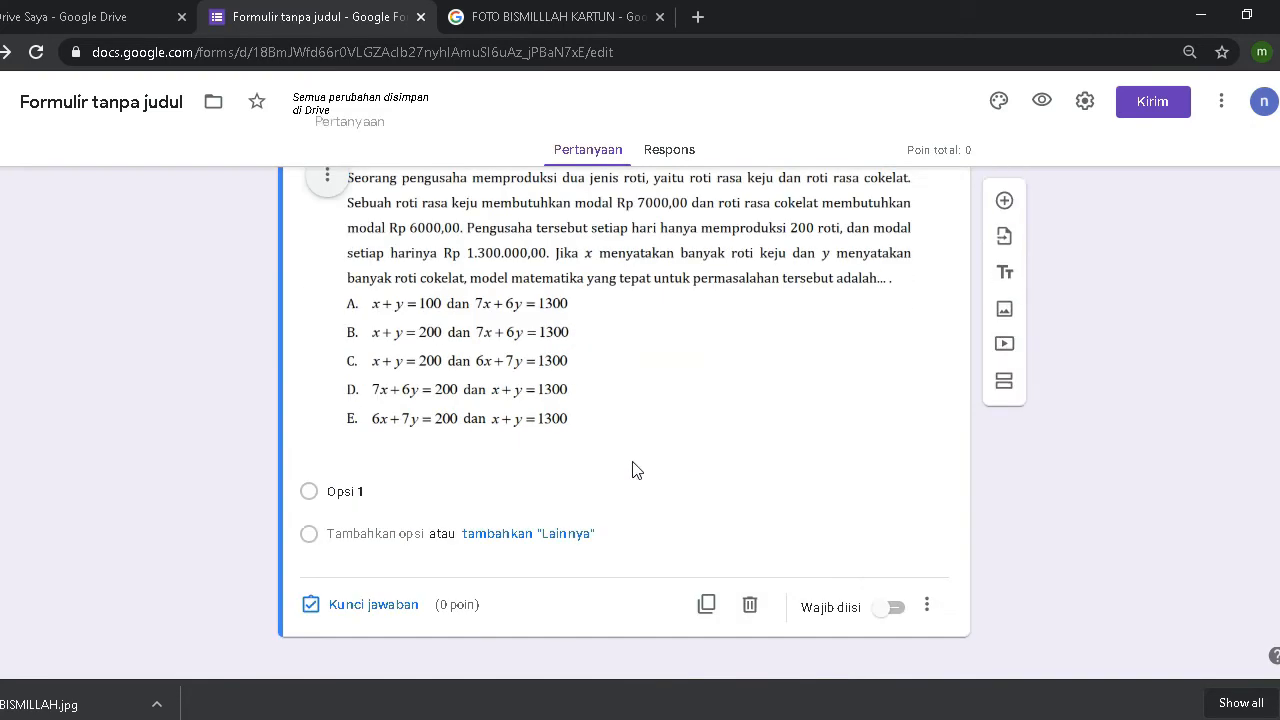
scroll(621, 470, up, 1)
scroll(618, 471, down, 1)
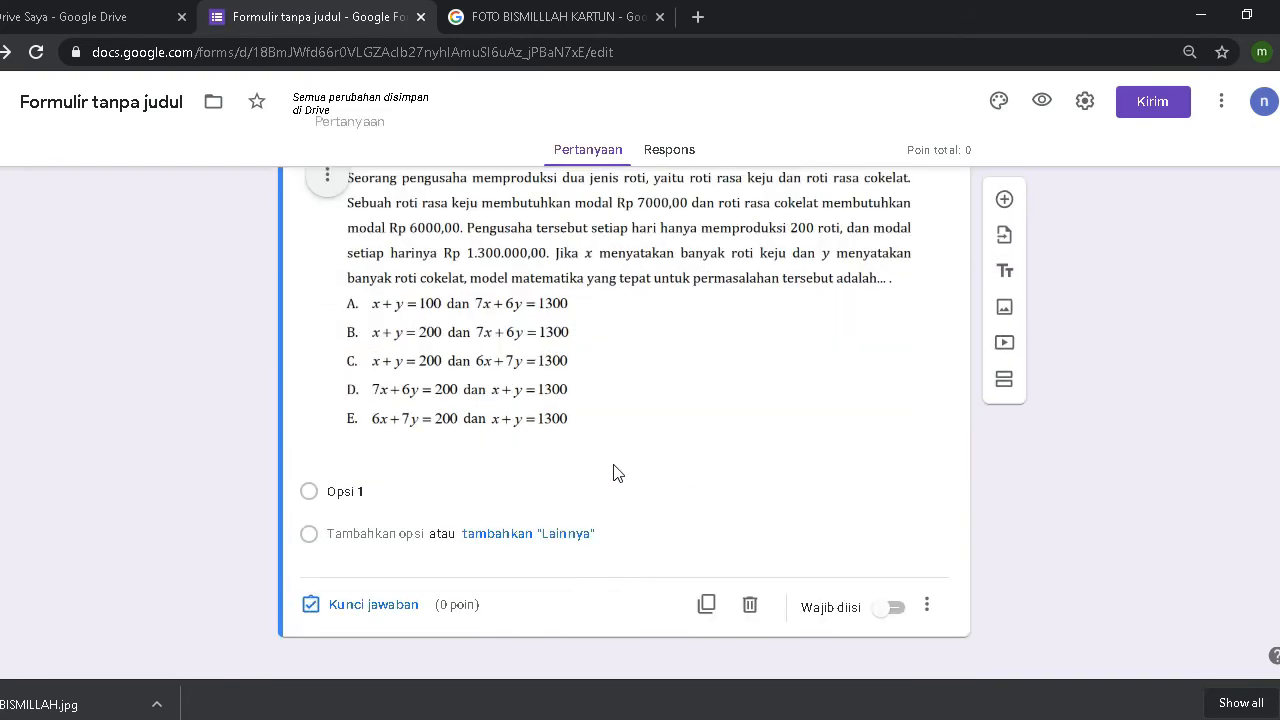
scroll(618, 473, up, 1)
scroll(618, 473, down, 1)
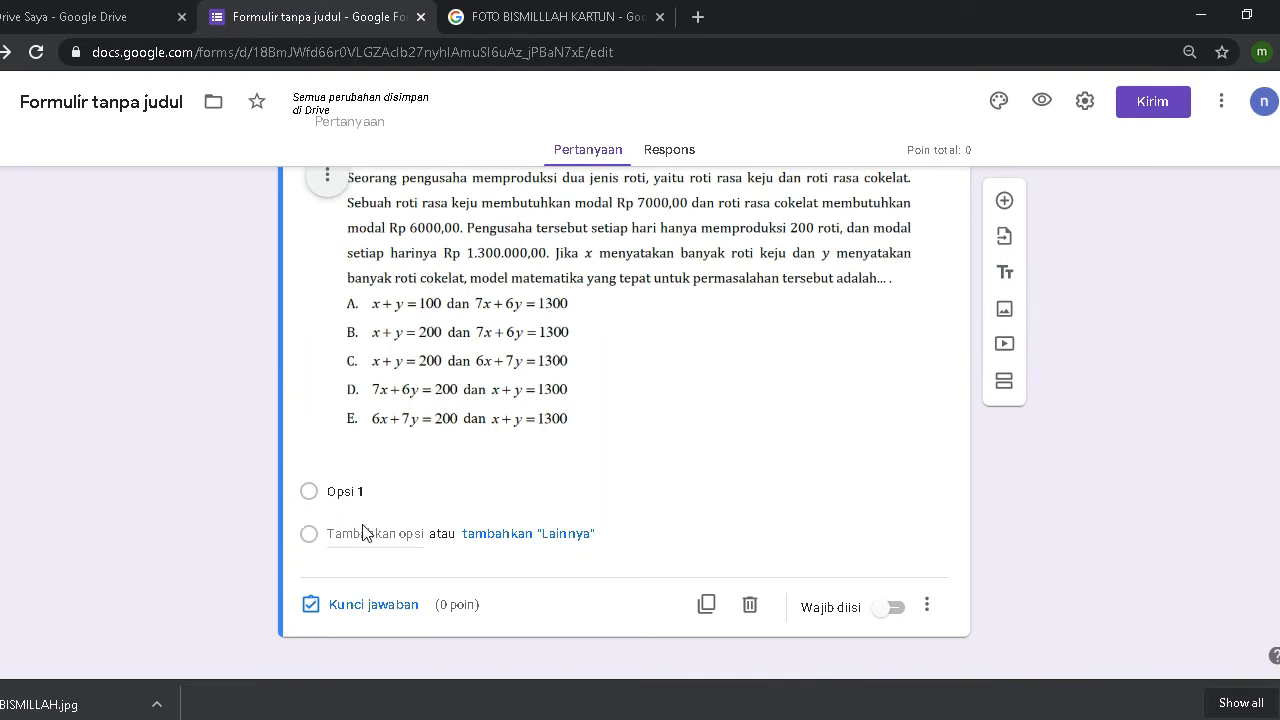
click(356, 491)
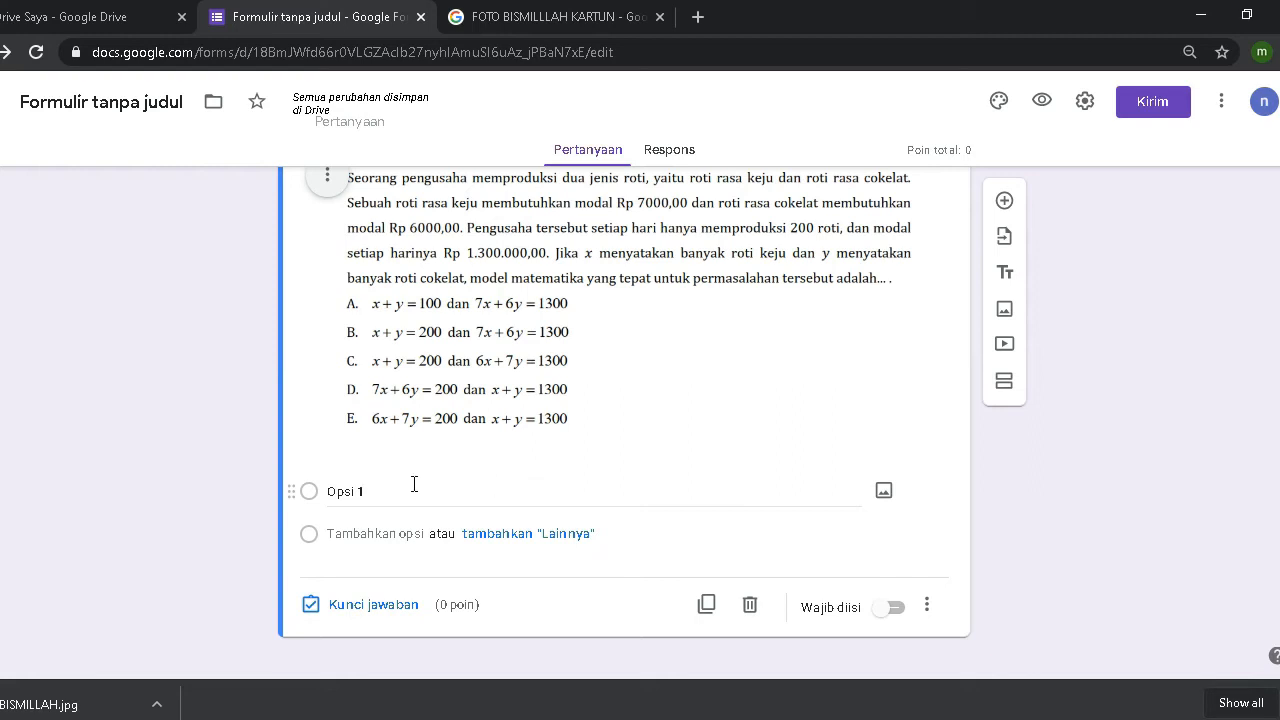
Step: Write A, B, C, D, E in Notepad and paste them over Opsi 1 as five answer options
key(super+r)
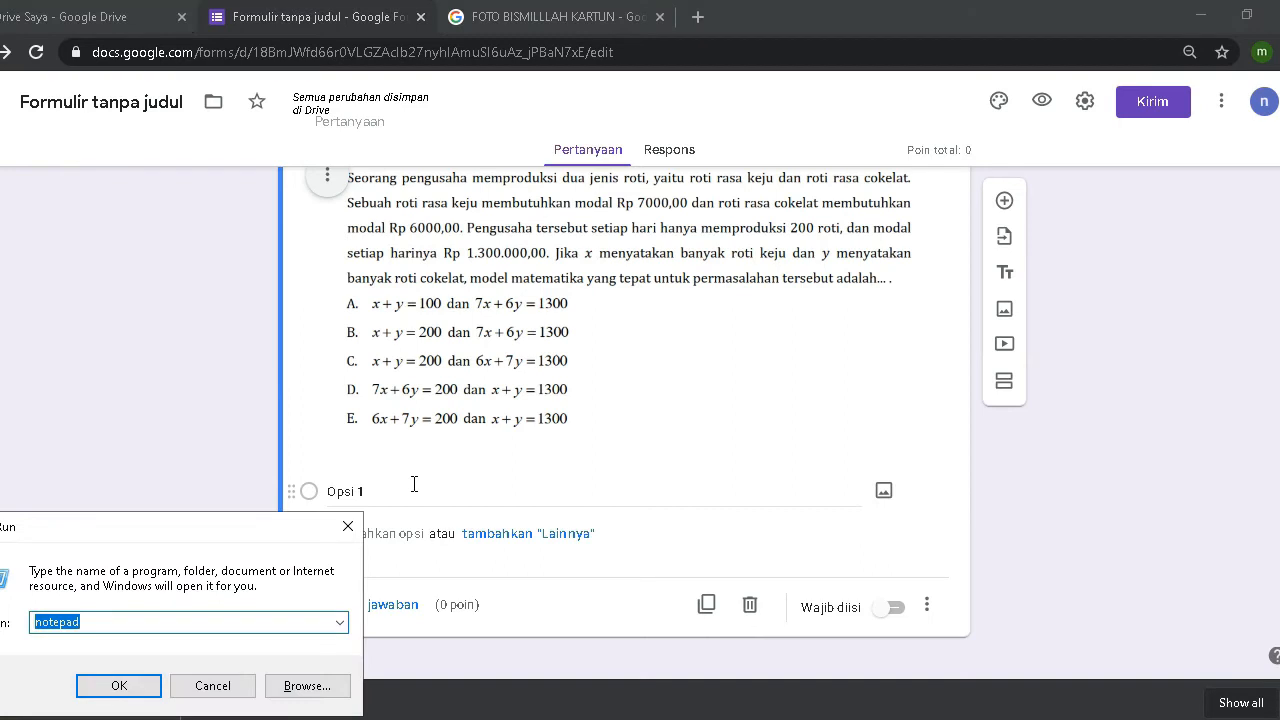
key(Escape)
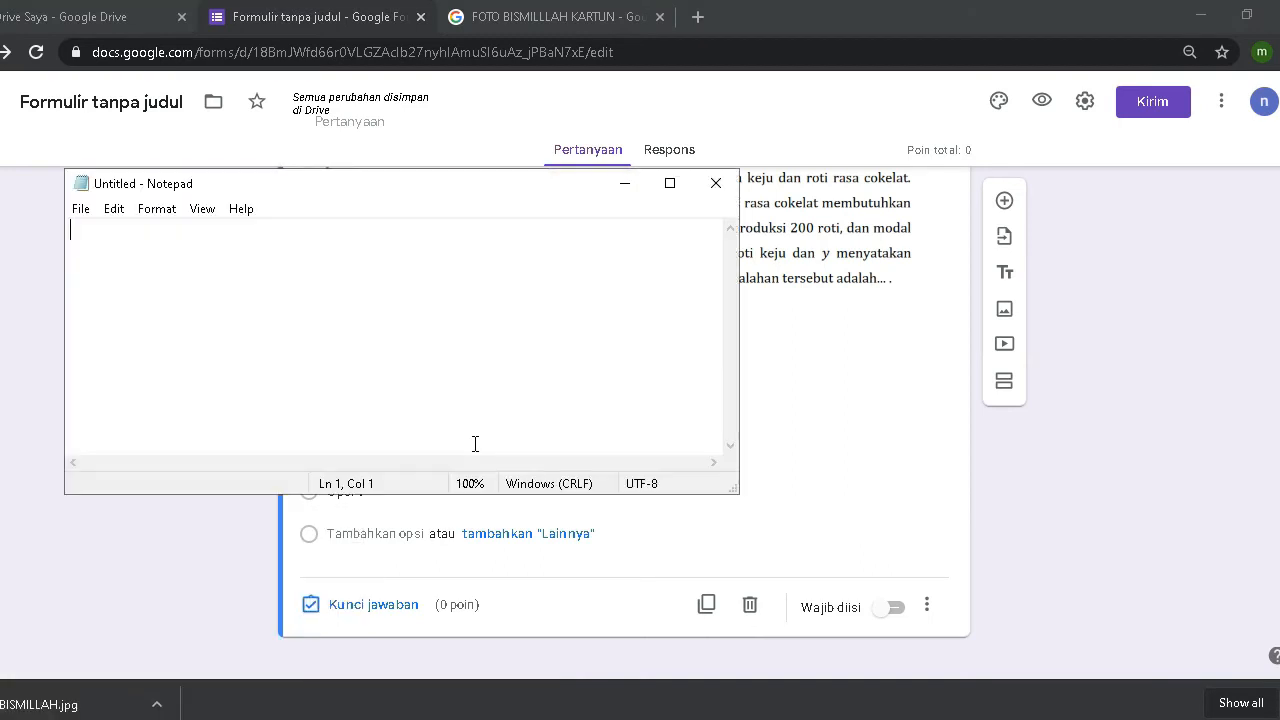
text(A )
text(B )
text(C )
text(D )
text(E)
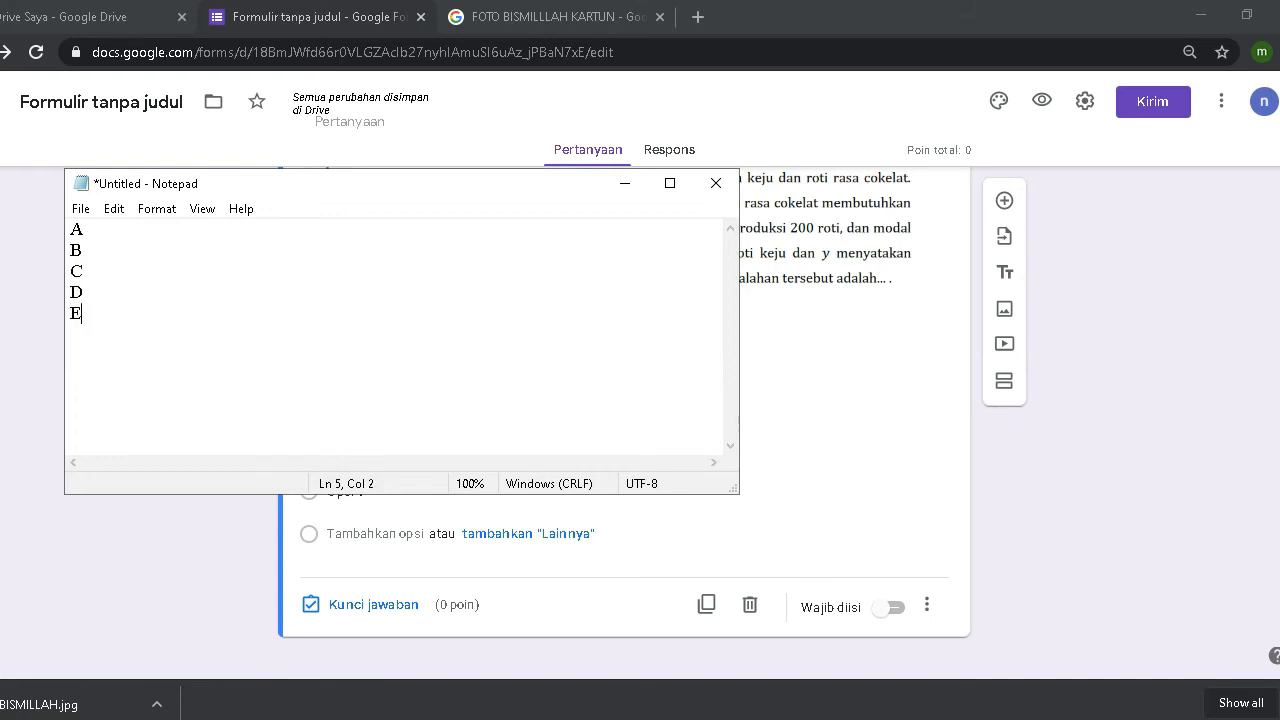
key(ctrl+a)
key(ctrl+c)
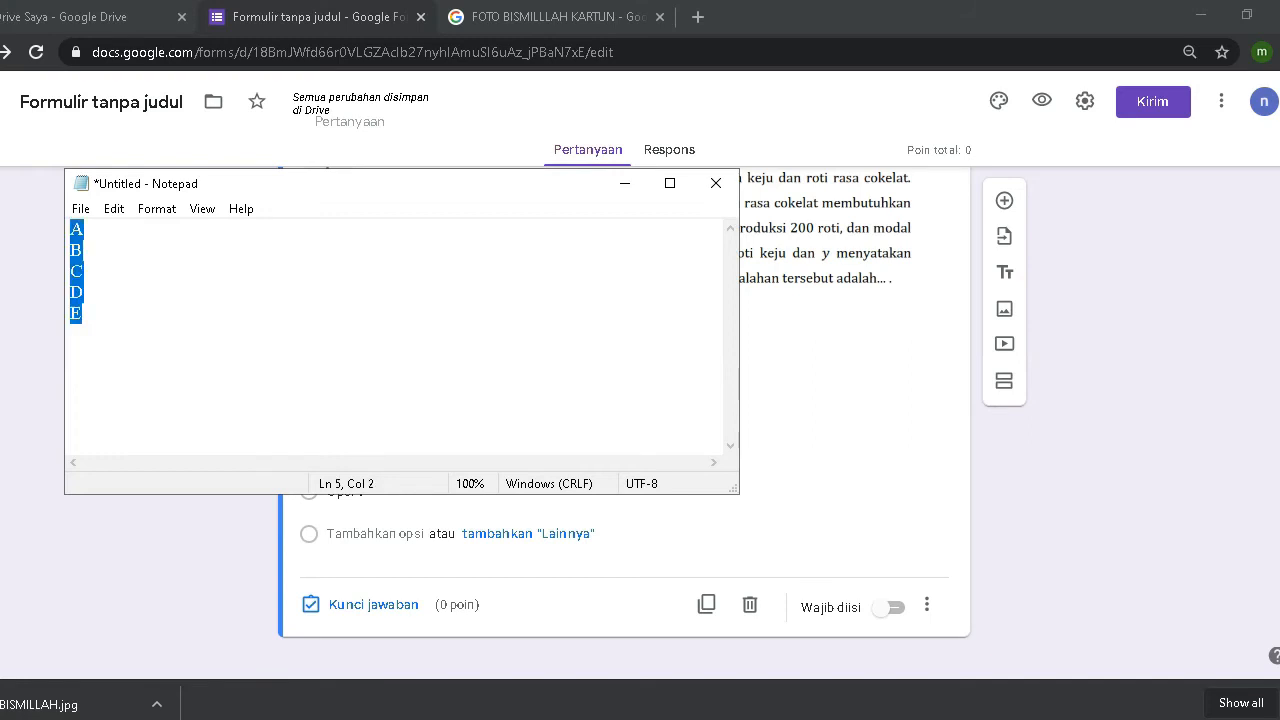
click(891, 400)
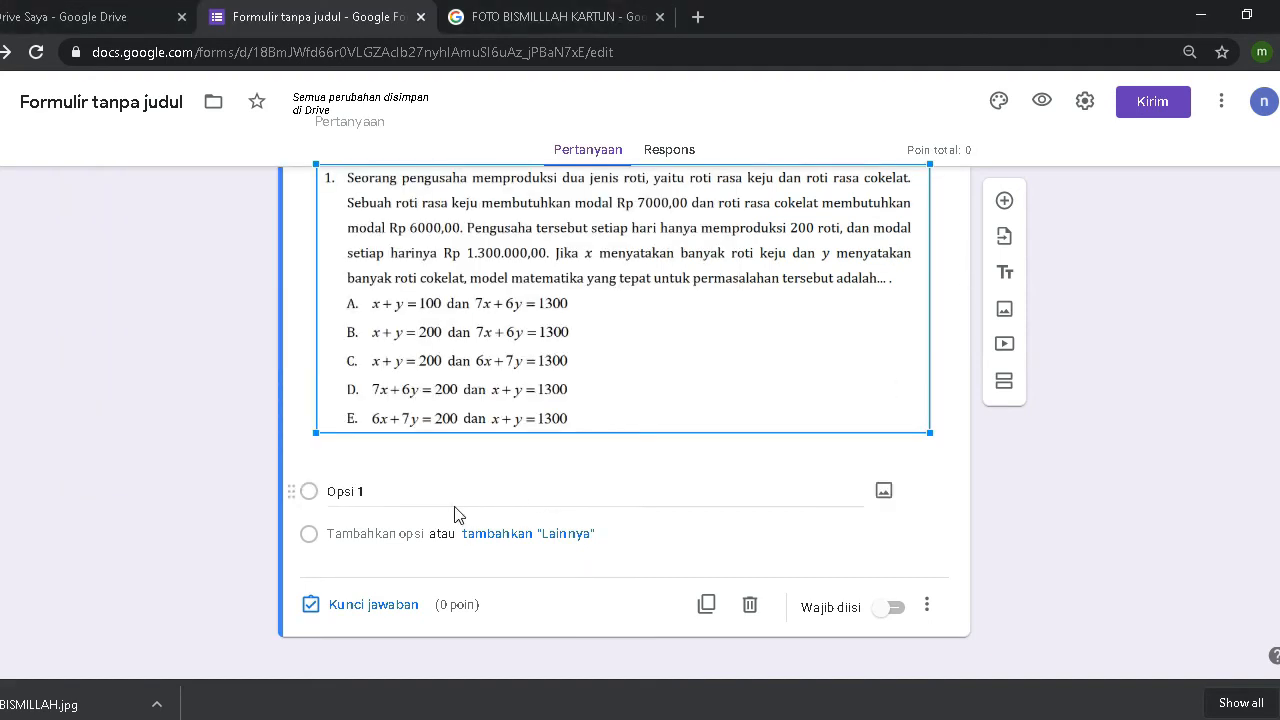
click(370, 488)
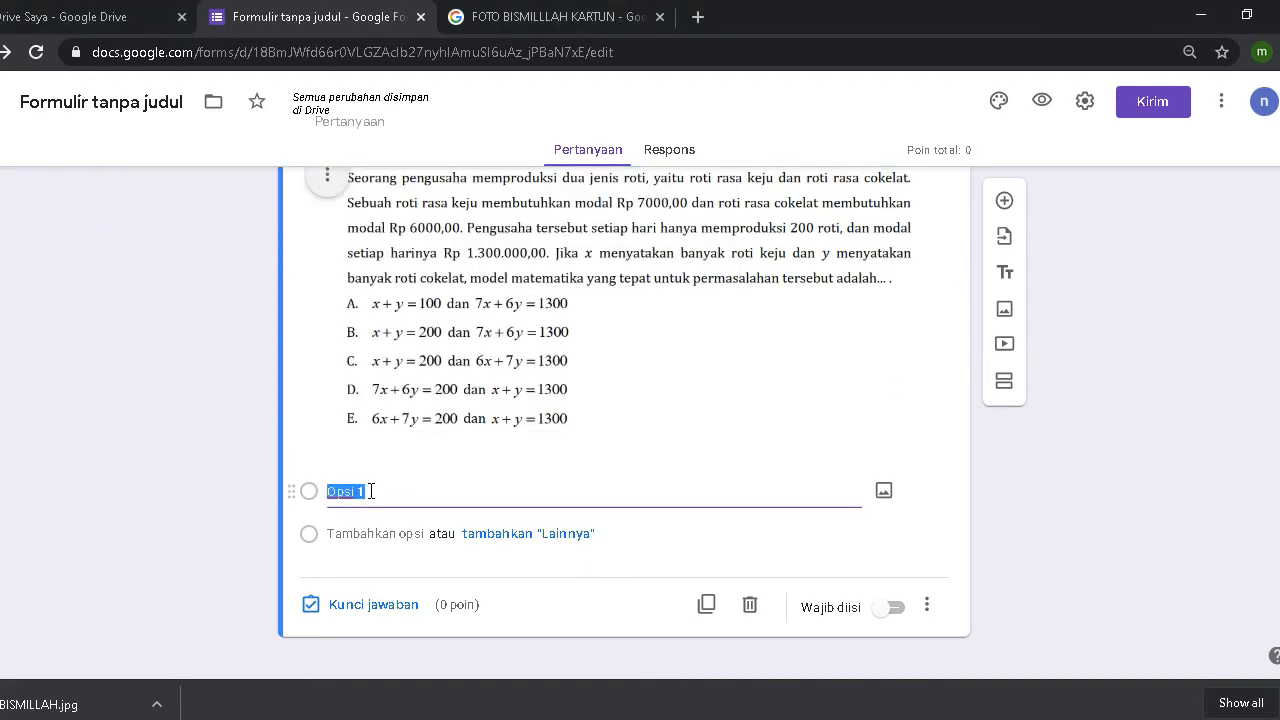
key(ctrl+v)
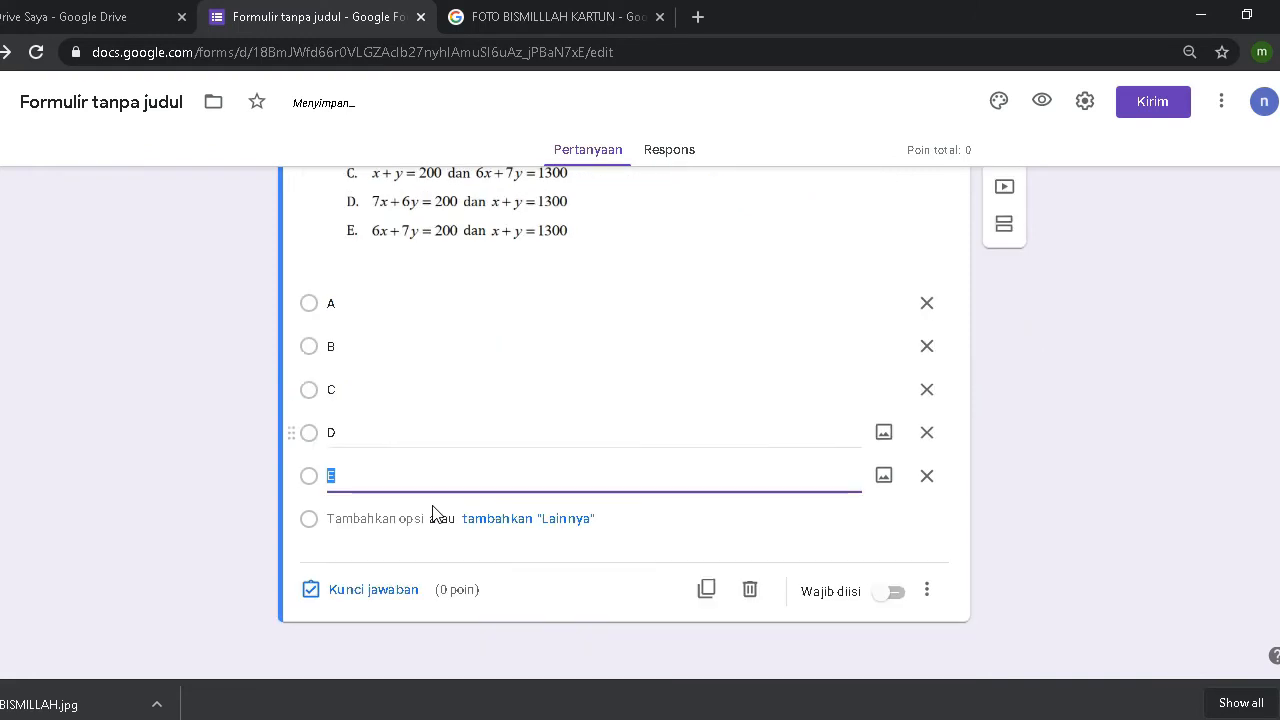
click(142, 450)
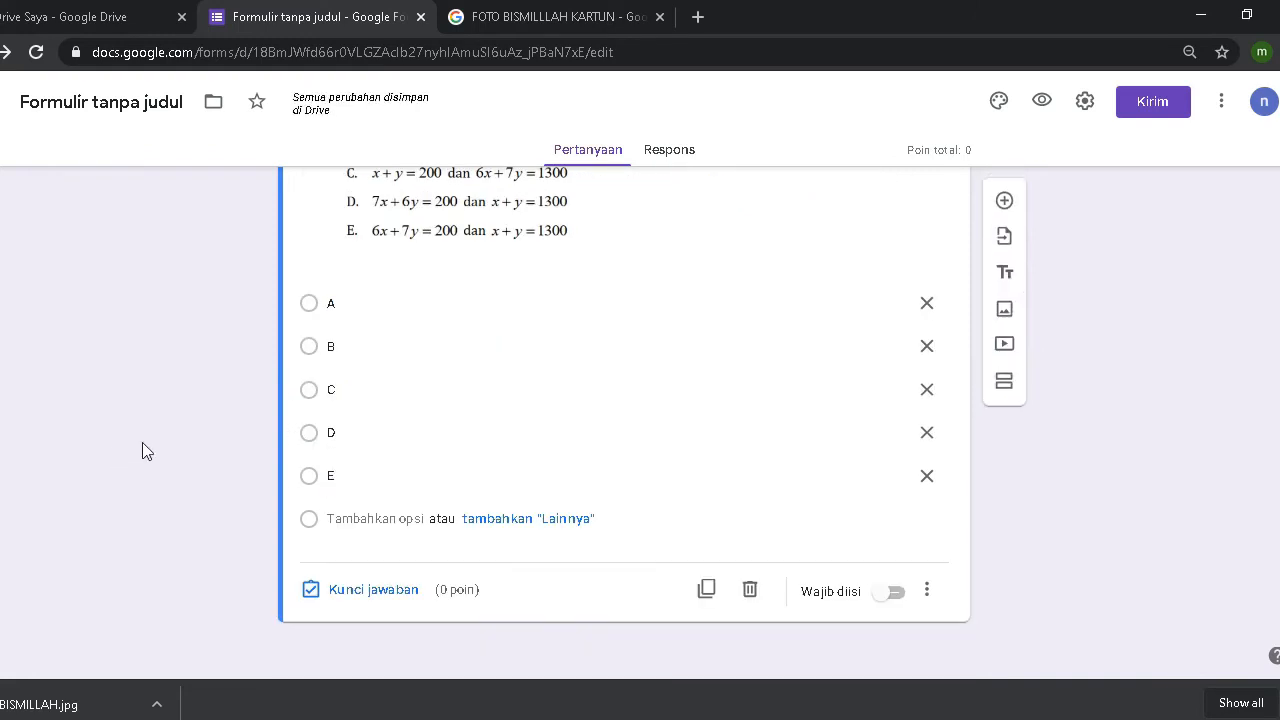
Step: Add RAGU-RAGU as a new line in the Notepad list and select the whole list
key(alt+Tab)
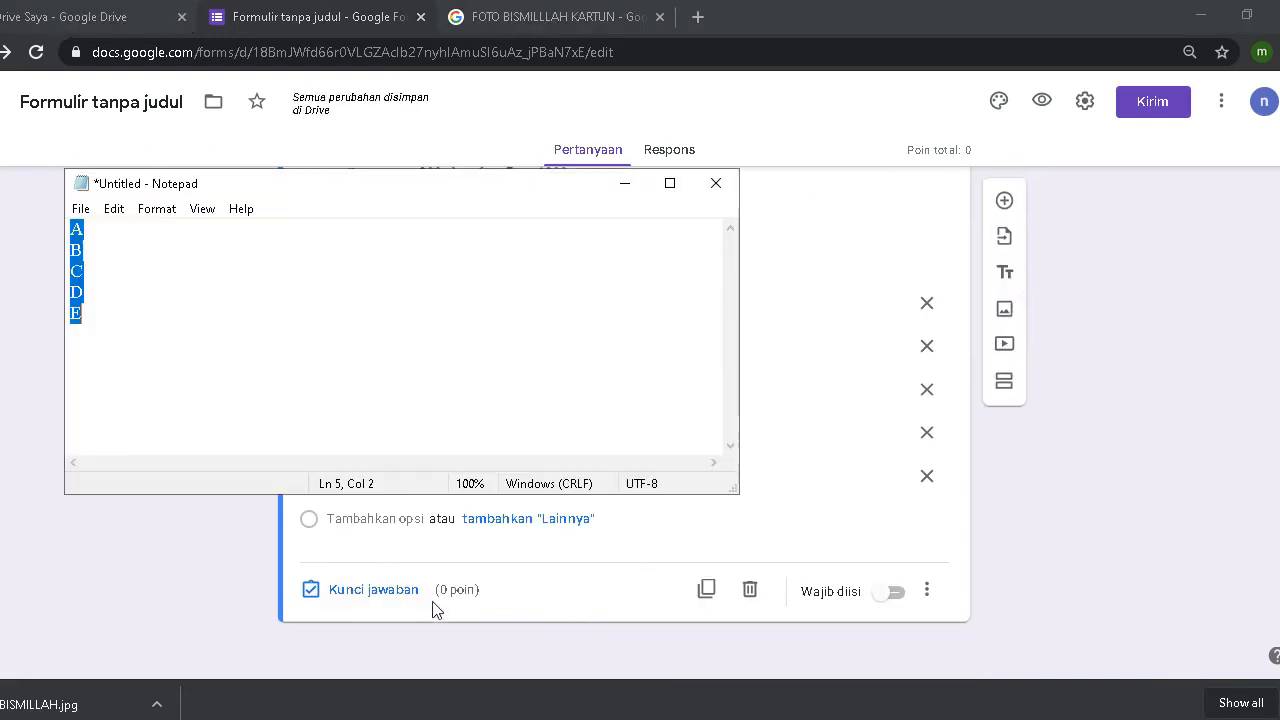
click(131, 339)
key(Return)
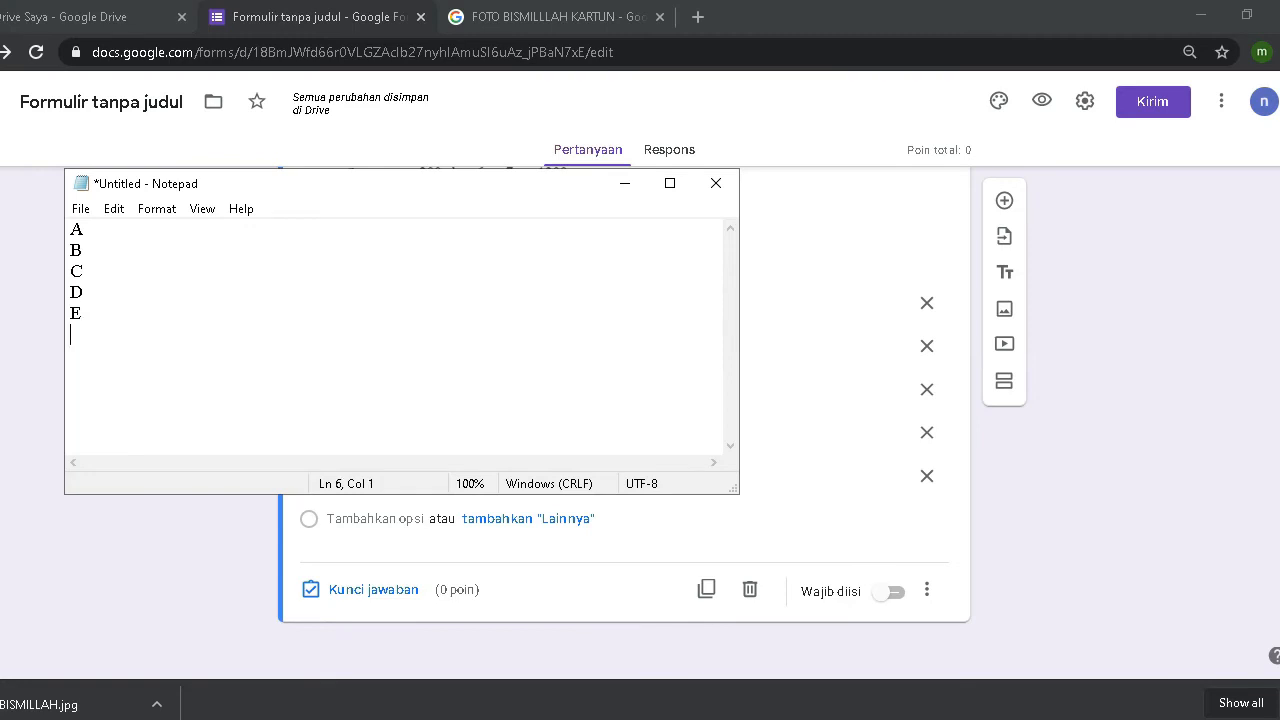
text(RAGU-RAGU)
key(ctrl+a)
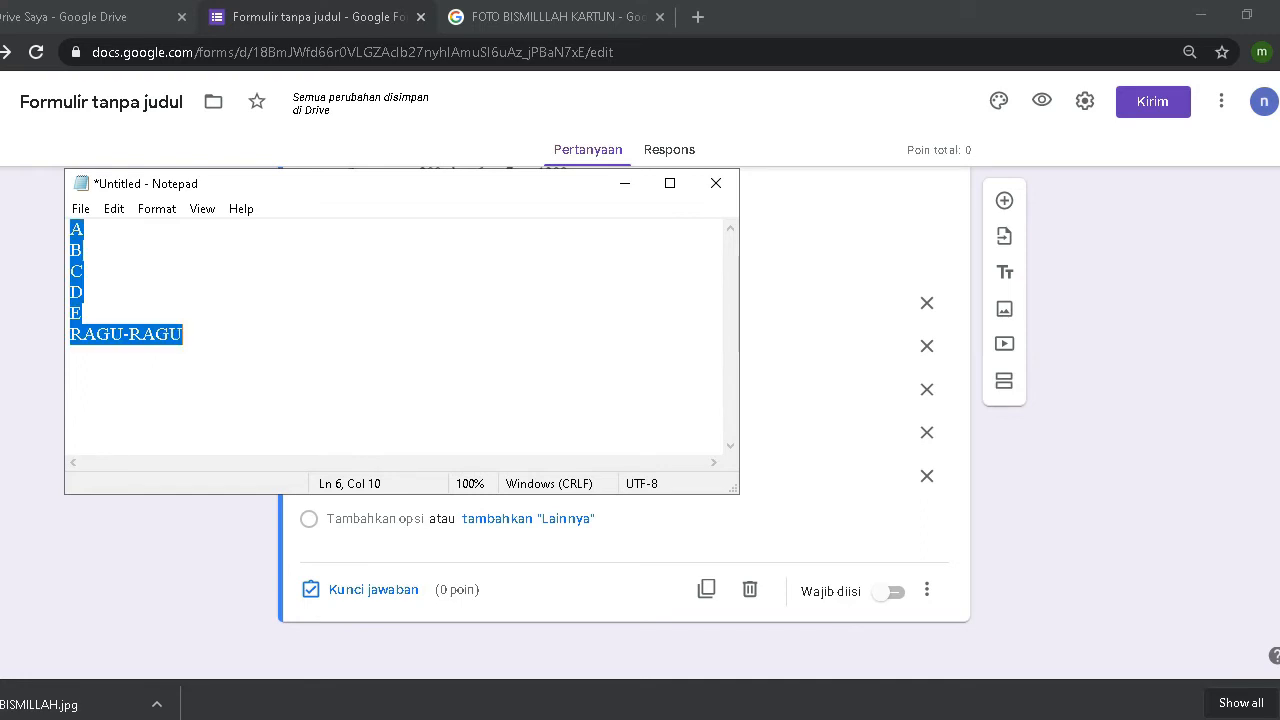
click(204, 564)
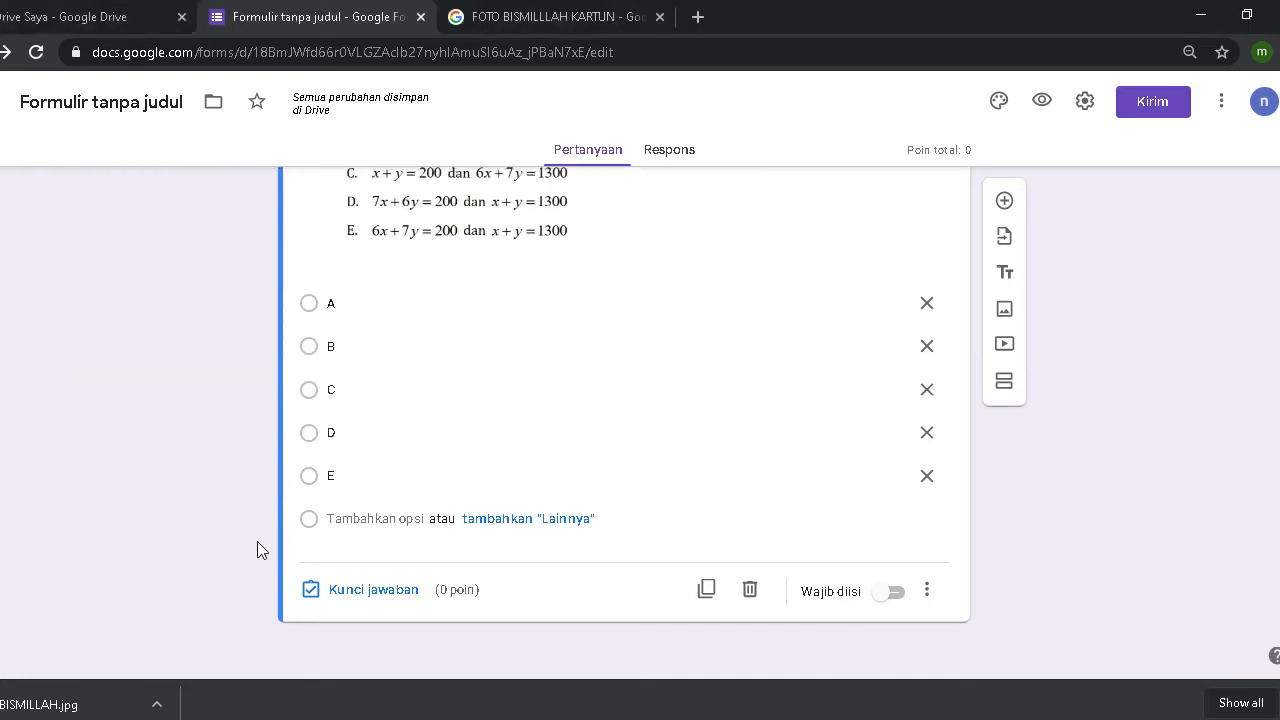
Step: Remove the surplus E, C, A and B options from the question's choices
click(927, 478)
click(927, 425)
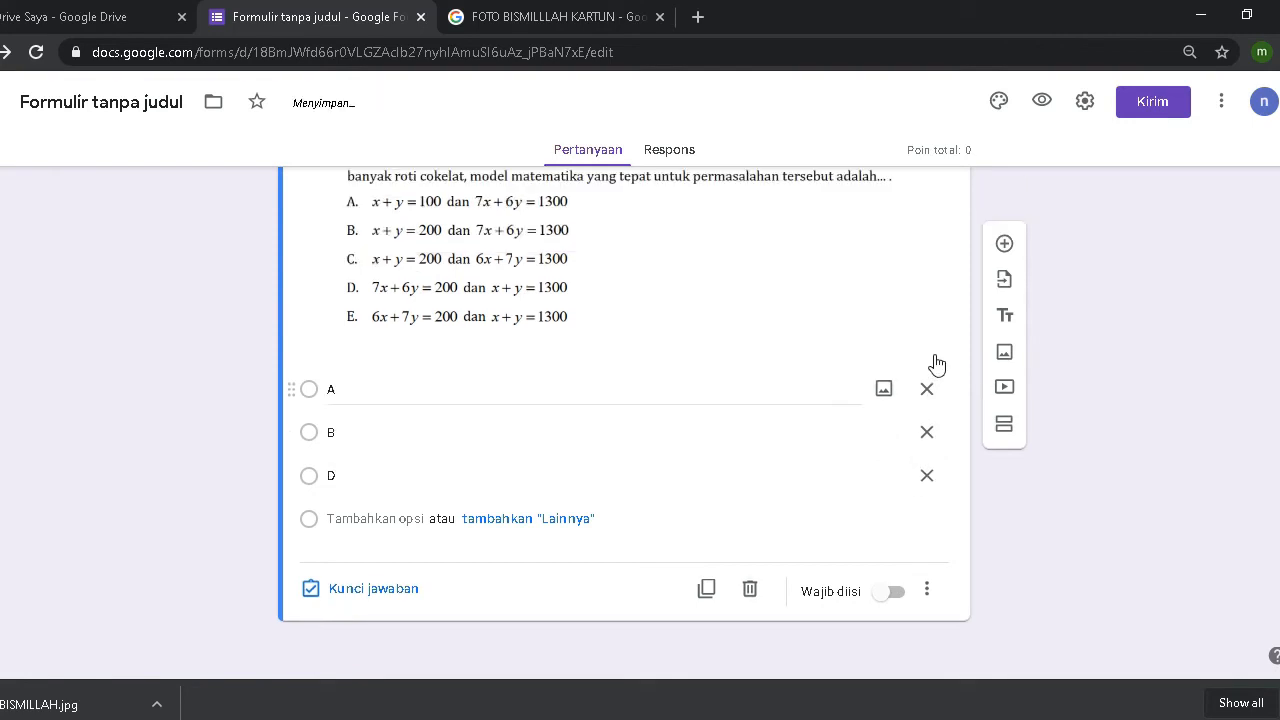
click(927, 389)
click(927, 432)
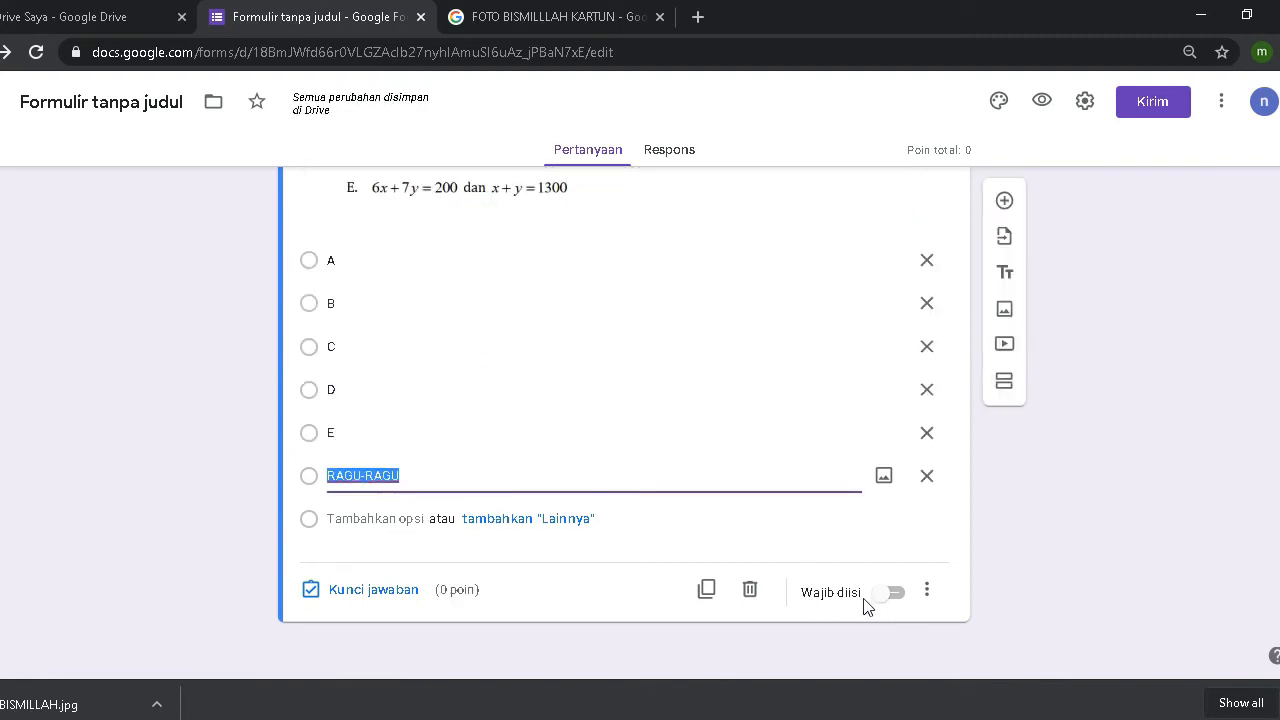
Step: Turn on Wajib diisi to make the image question required, then review it
click(889, 606)
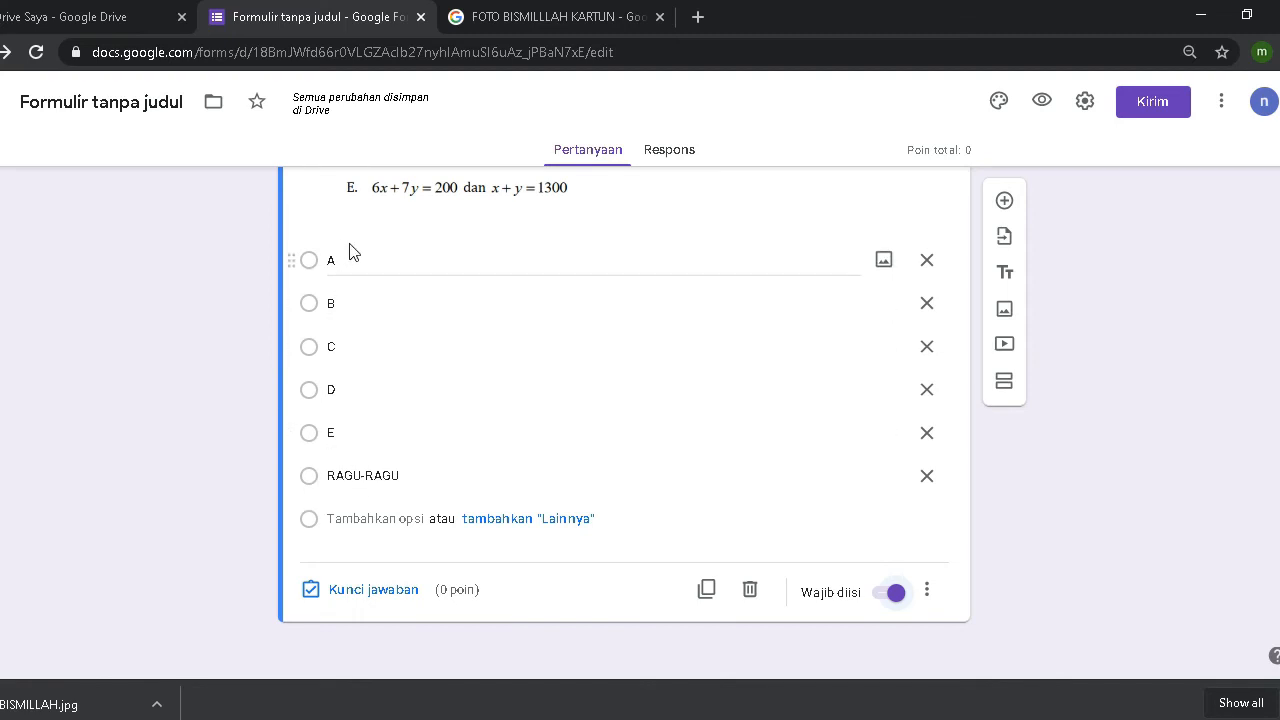
scroll(380, 355, up, 2)
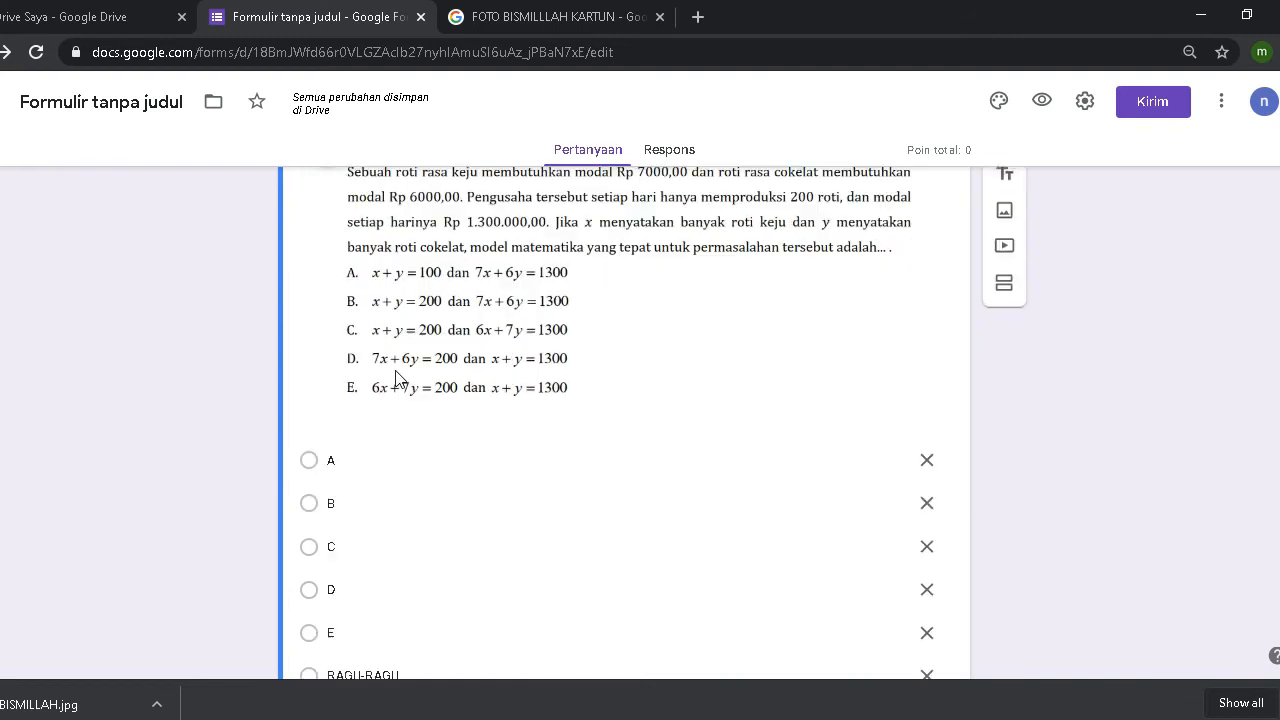
scroll(394, 371, down, 1)
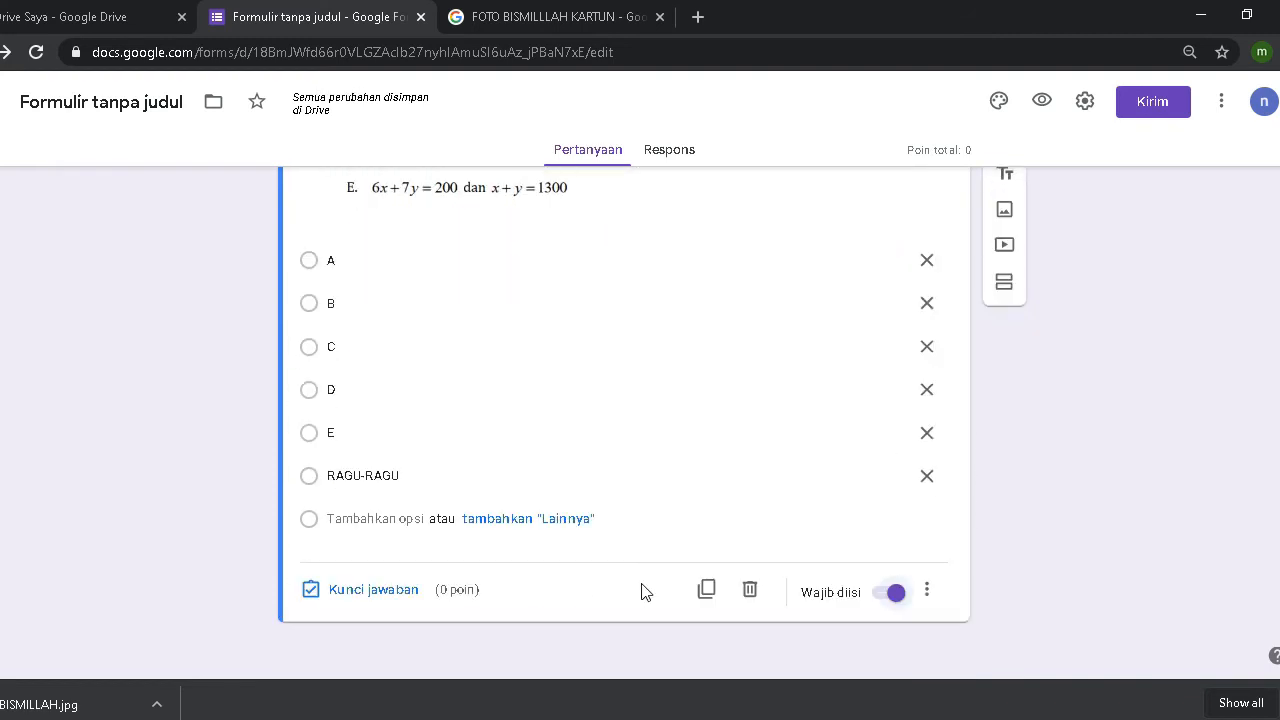
scroll(643, 591, down, 1)
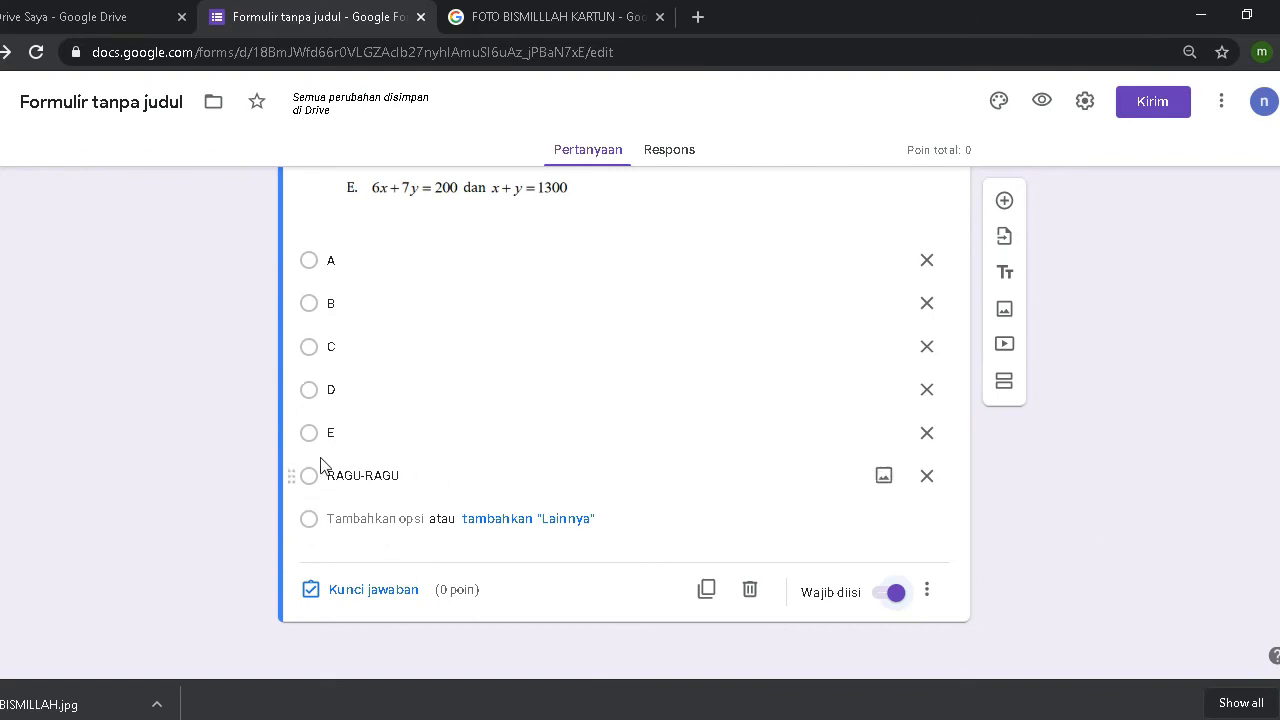
scroll(335, 520, up, 4)
scroll(315, 500, down, 3)
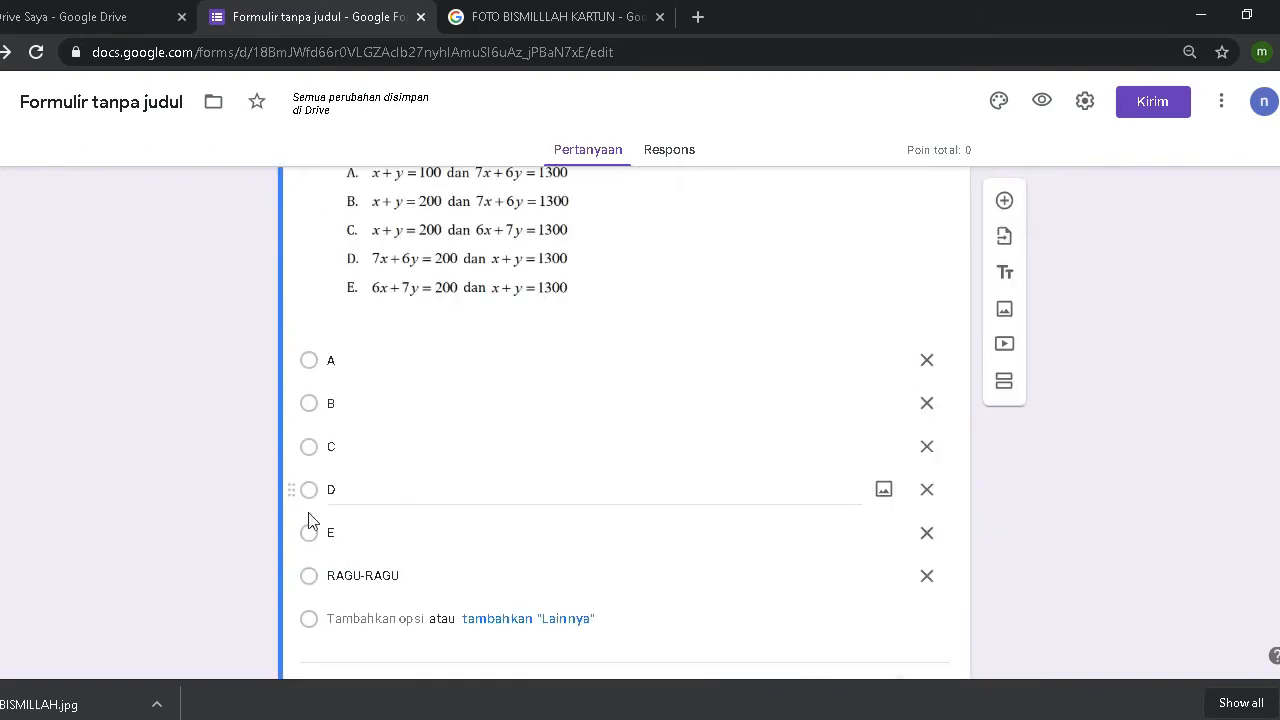
scroll(488, 383, down, 1)
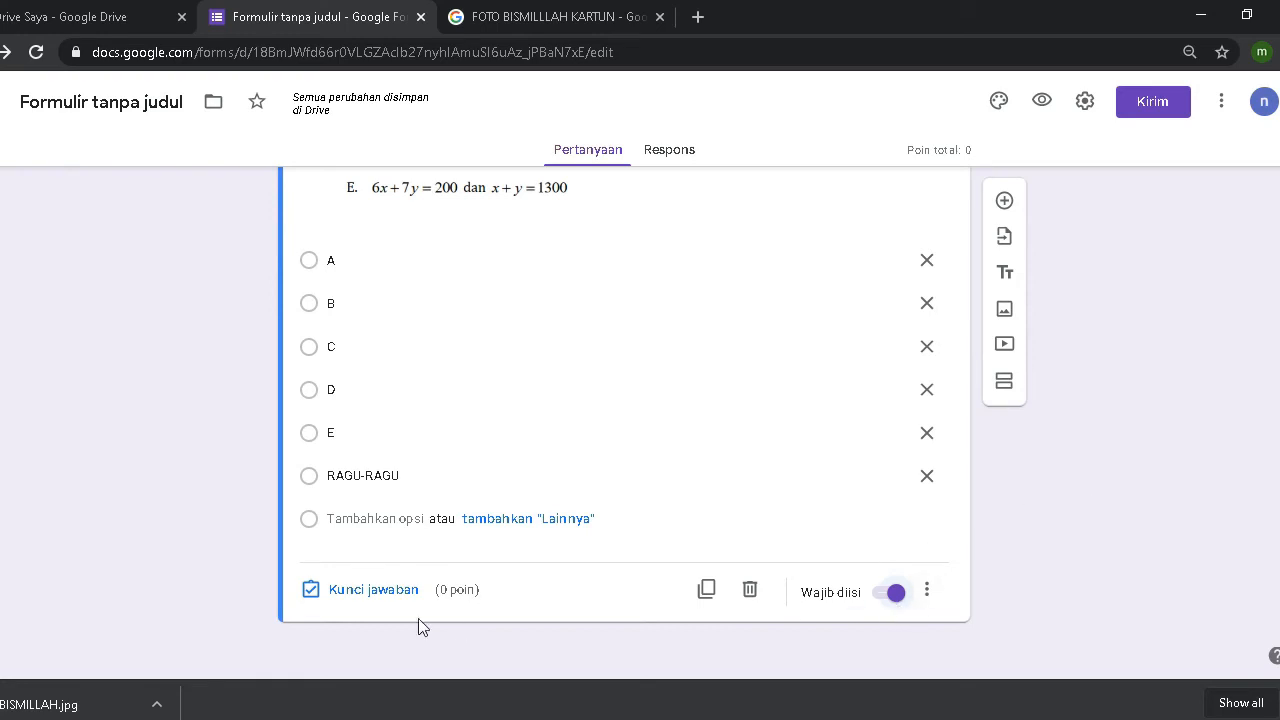
scroll(975, 510, up, 2)
scroll(975, 510, down, 2)
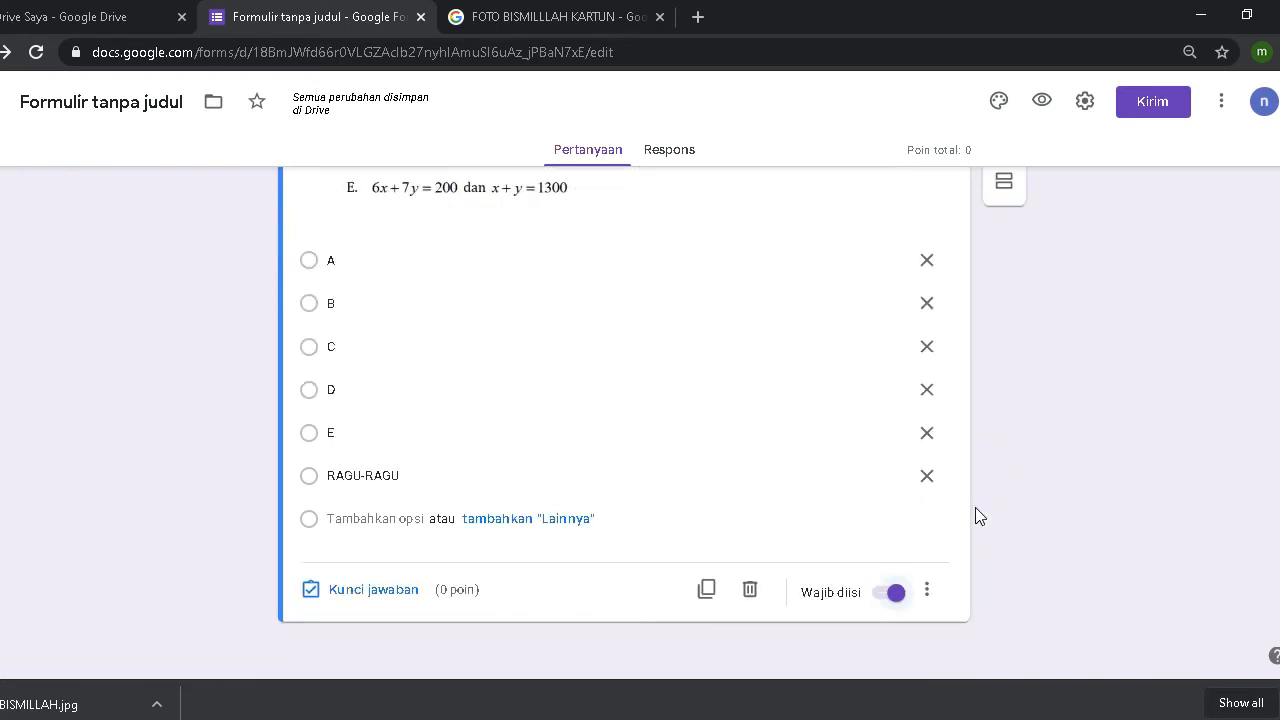
Step: Open Kunci jawaban for the bread-production question and set its value to 2 points
click(360, 598)
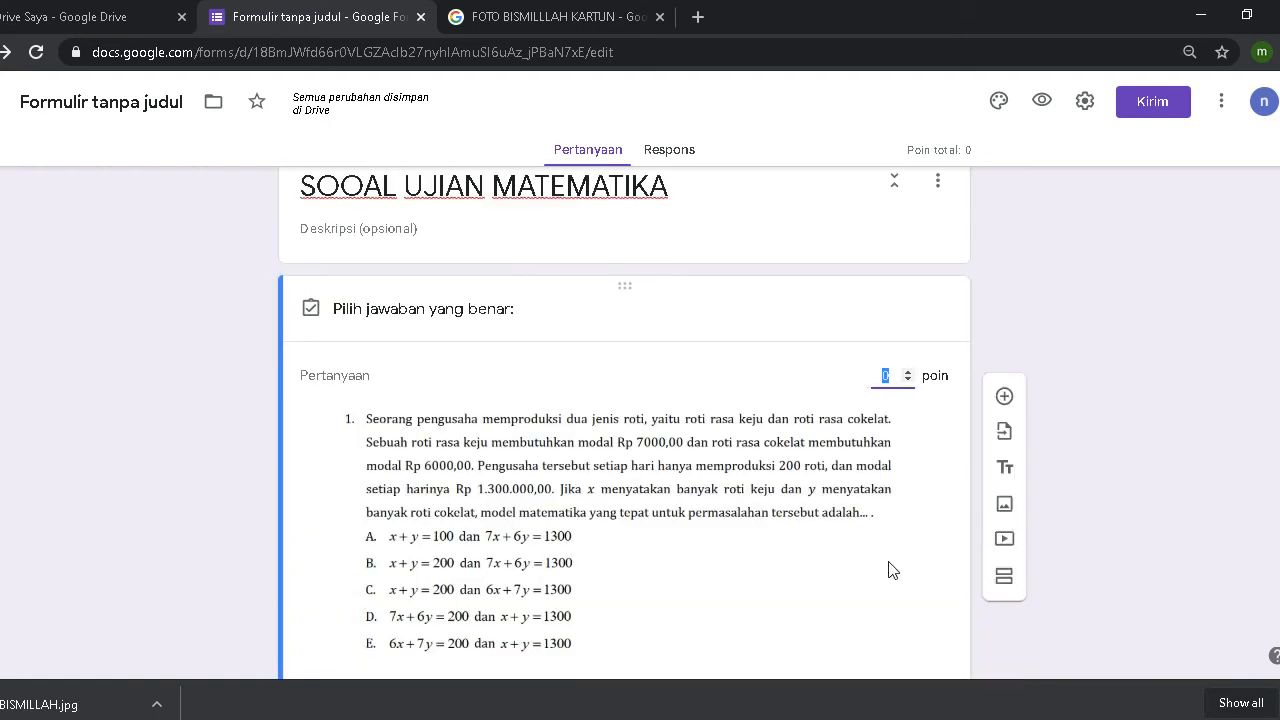
scroll(601, 541, down, 2)
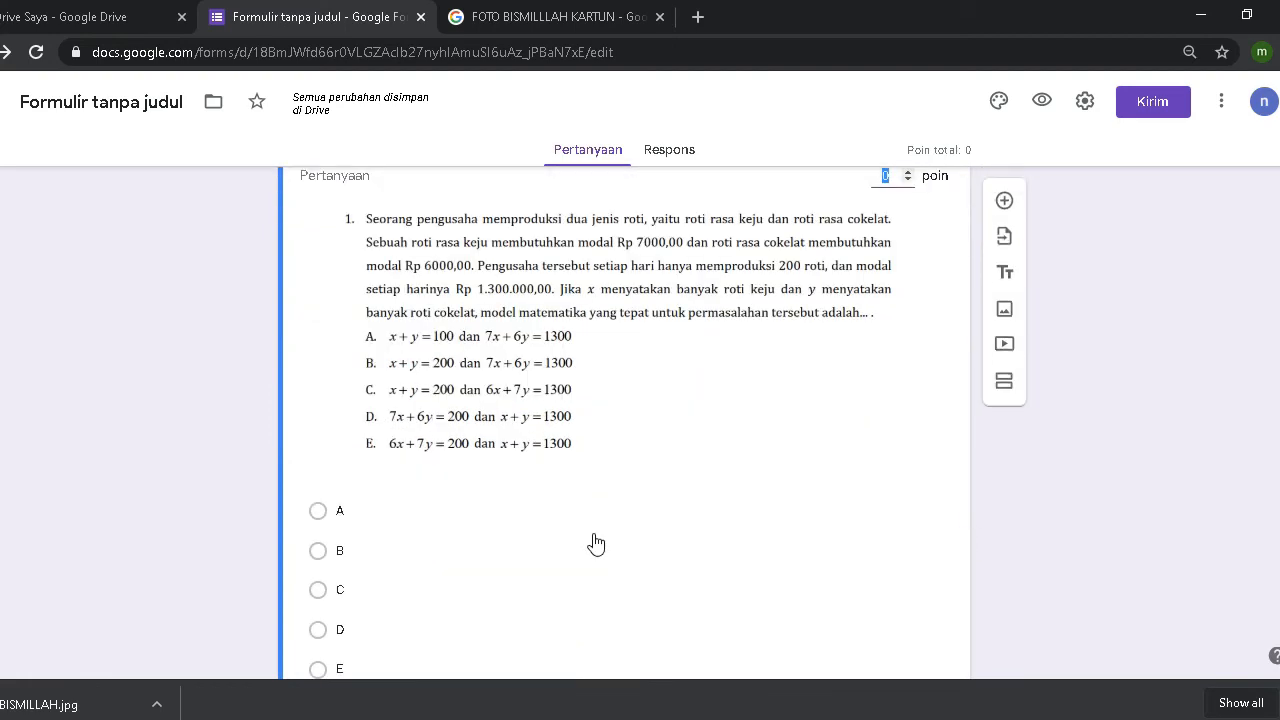
scroll(601, 541, up, 2)
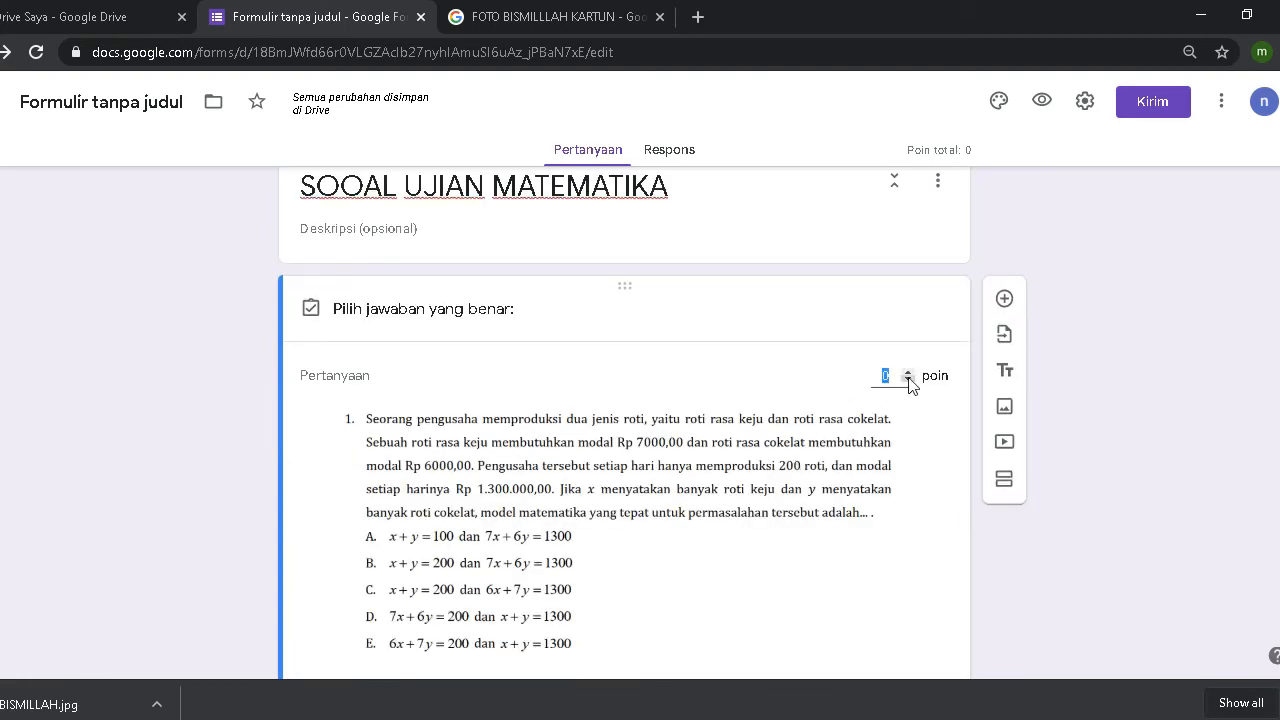
text(2)
scroll(360, 490, down, 2)
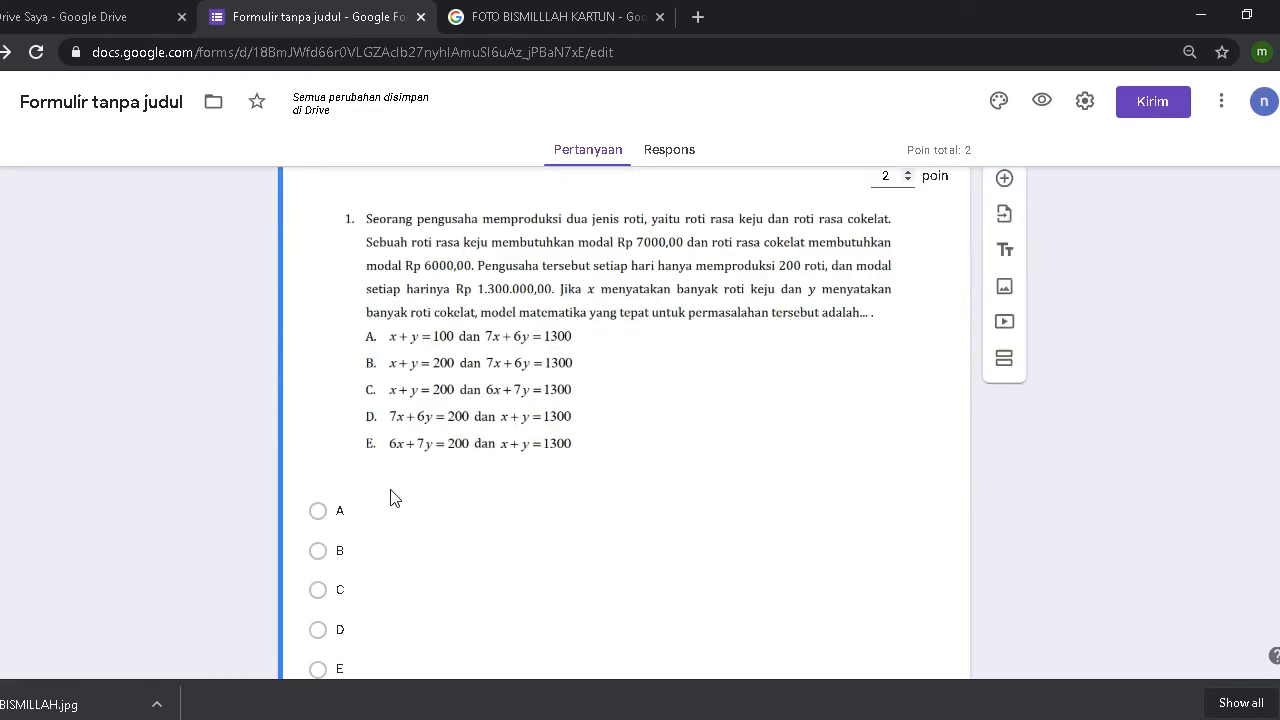
scroll(664, 492, down, 1)
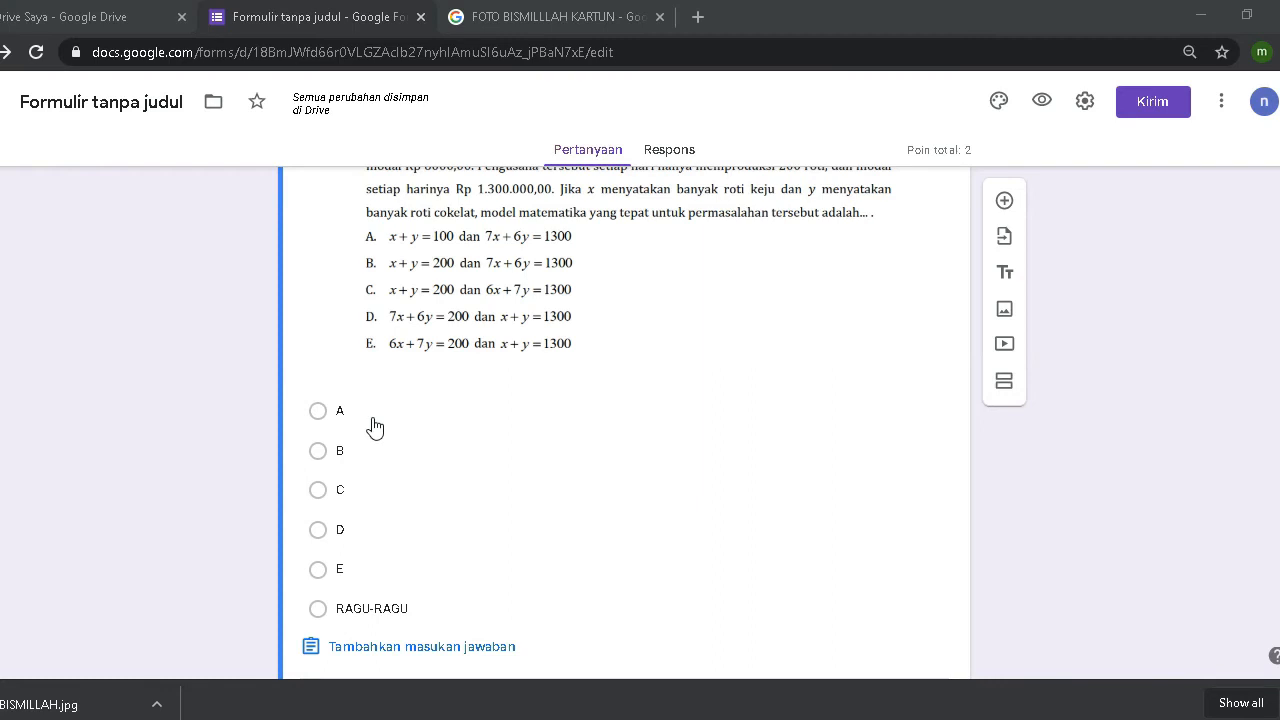
Step: Open the KUNCI JAWABAN Mat Wajib IPA UMKP document from the Downloads folder
key(super+e)
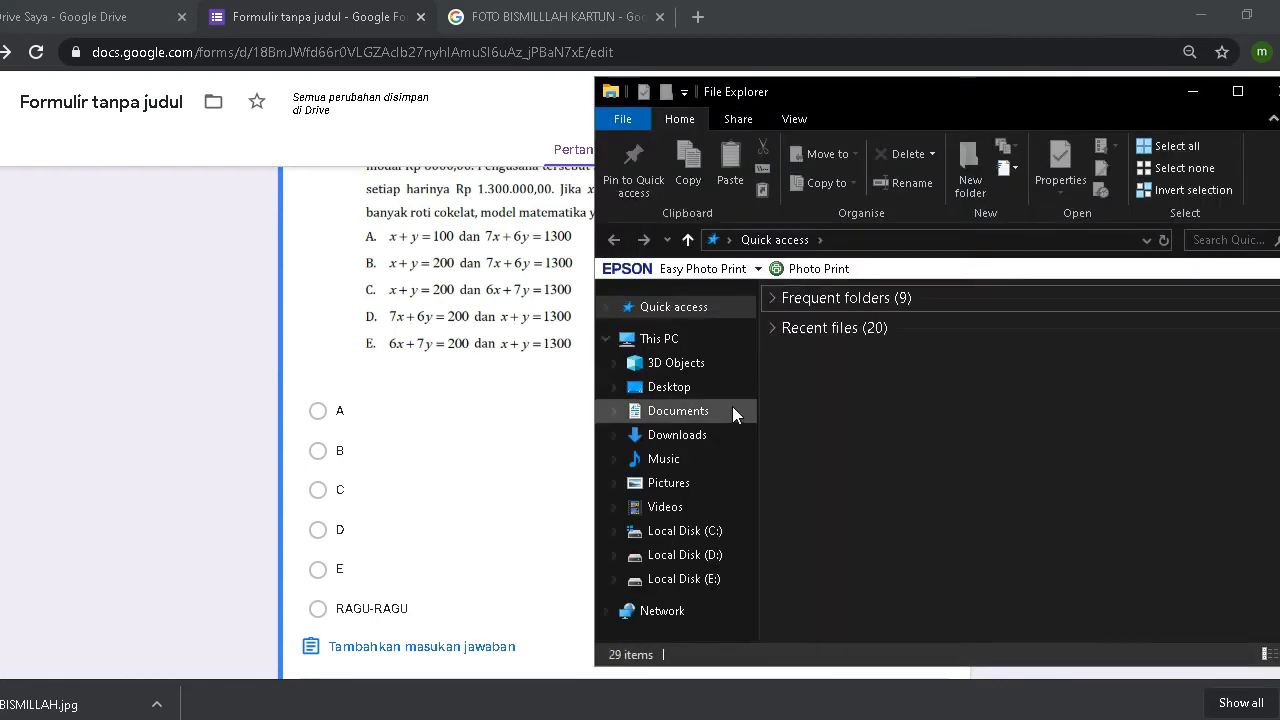
click(670, 387)
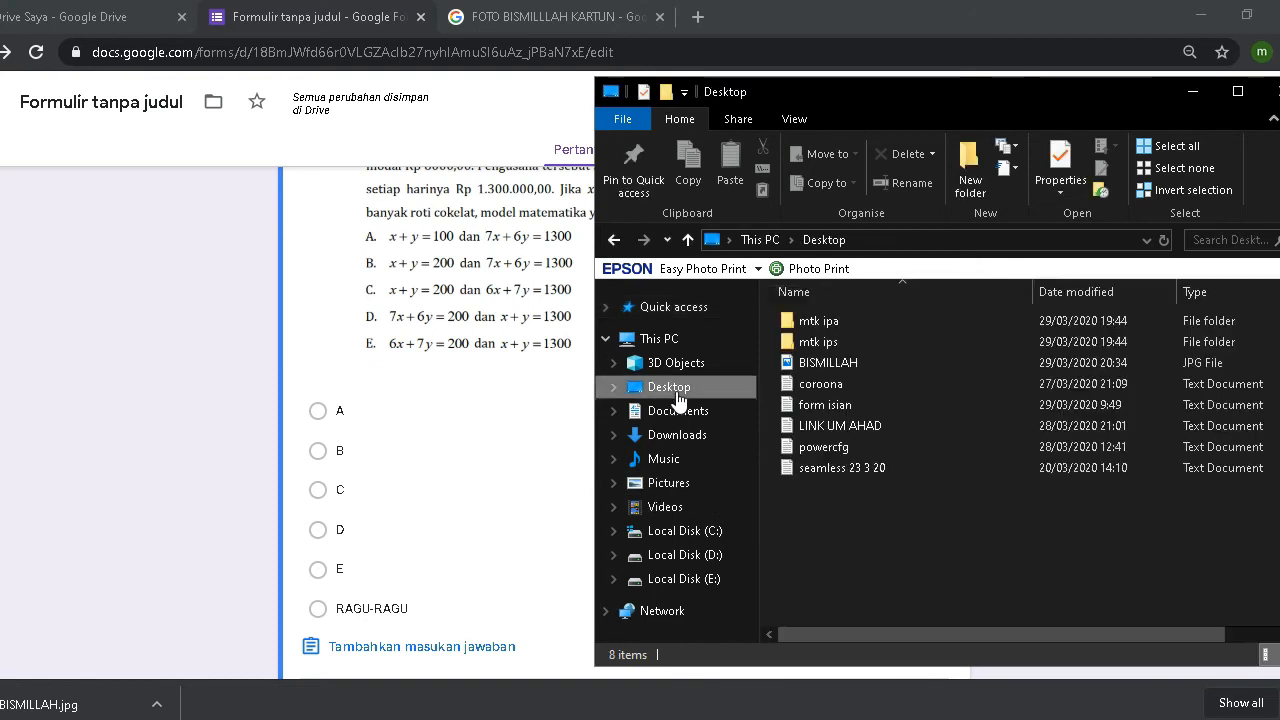
double_click(825, 319)
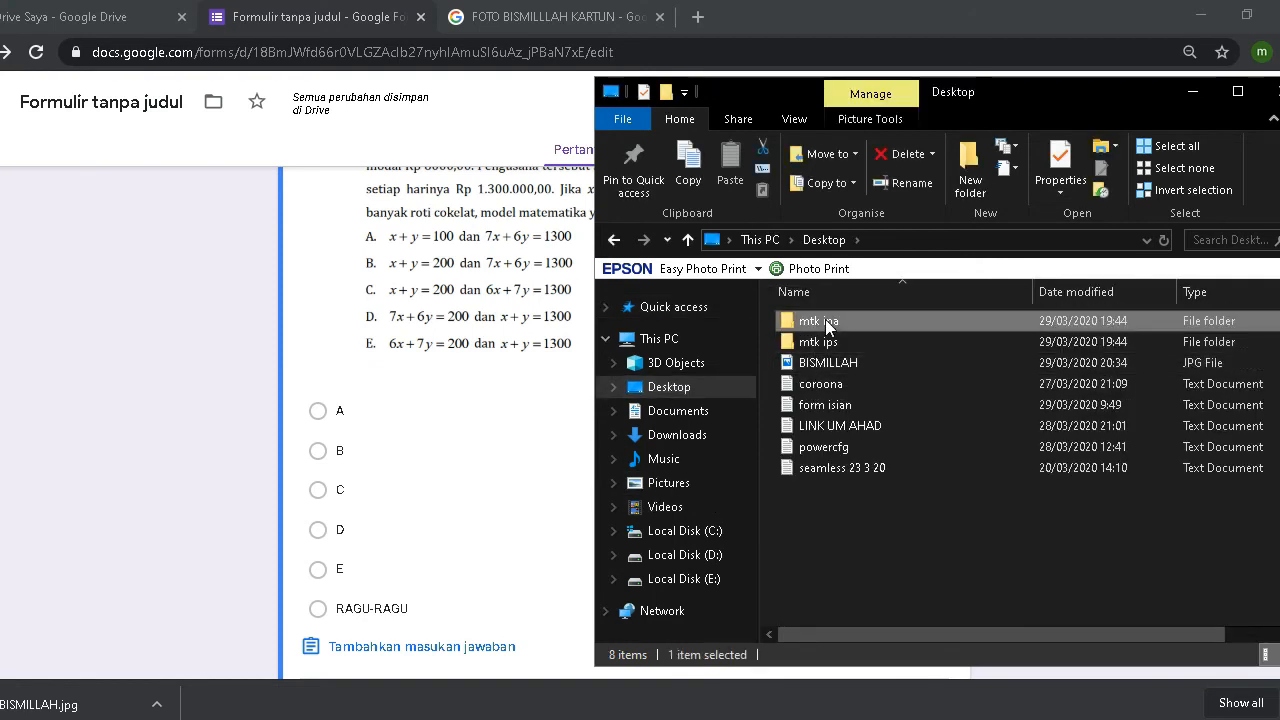
click(690, 435)
click(846, 412)
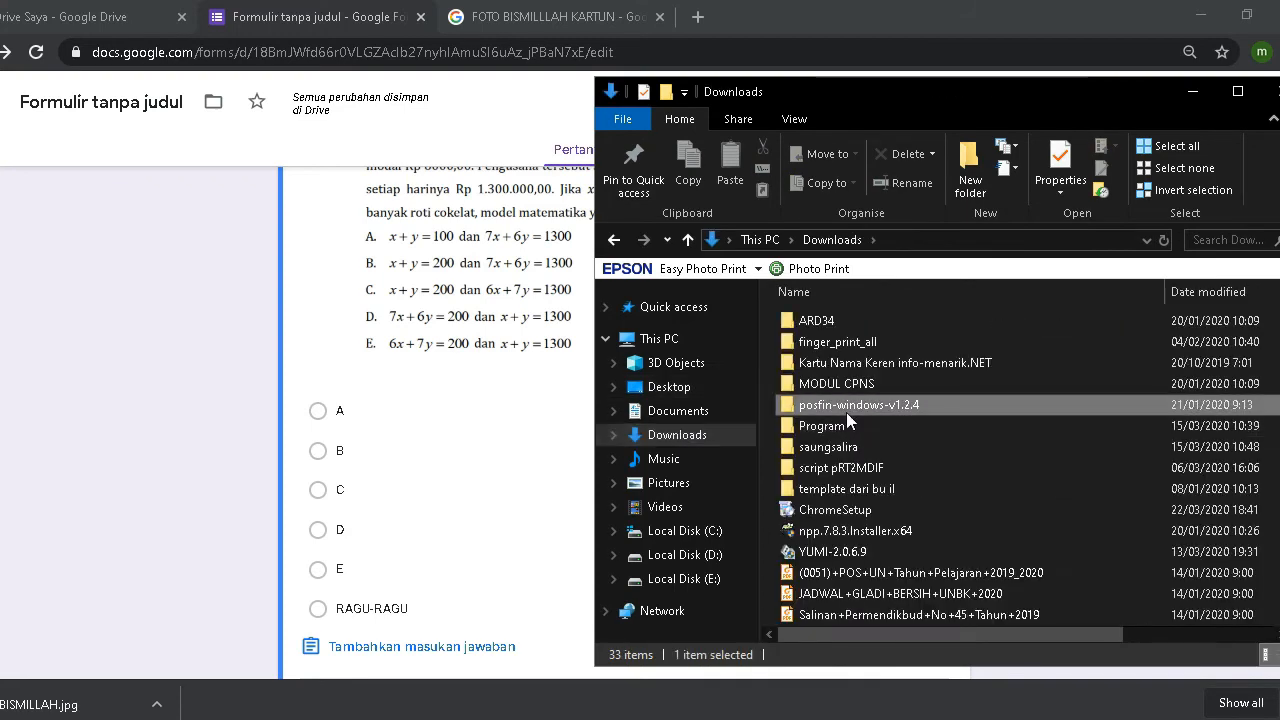
scroll(846, 412, down, 7)
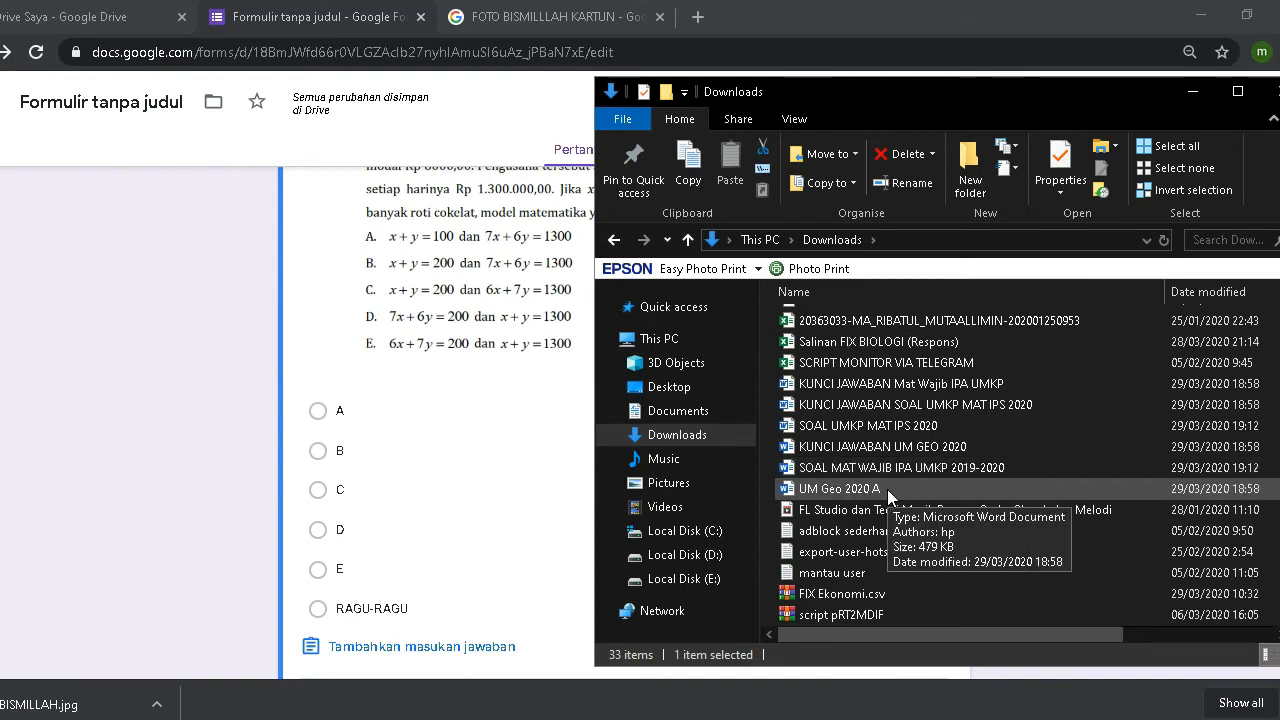
click(944, 404)
click(961, 382)
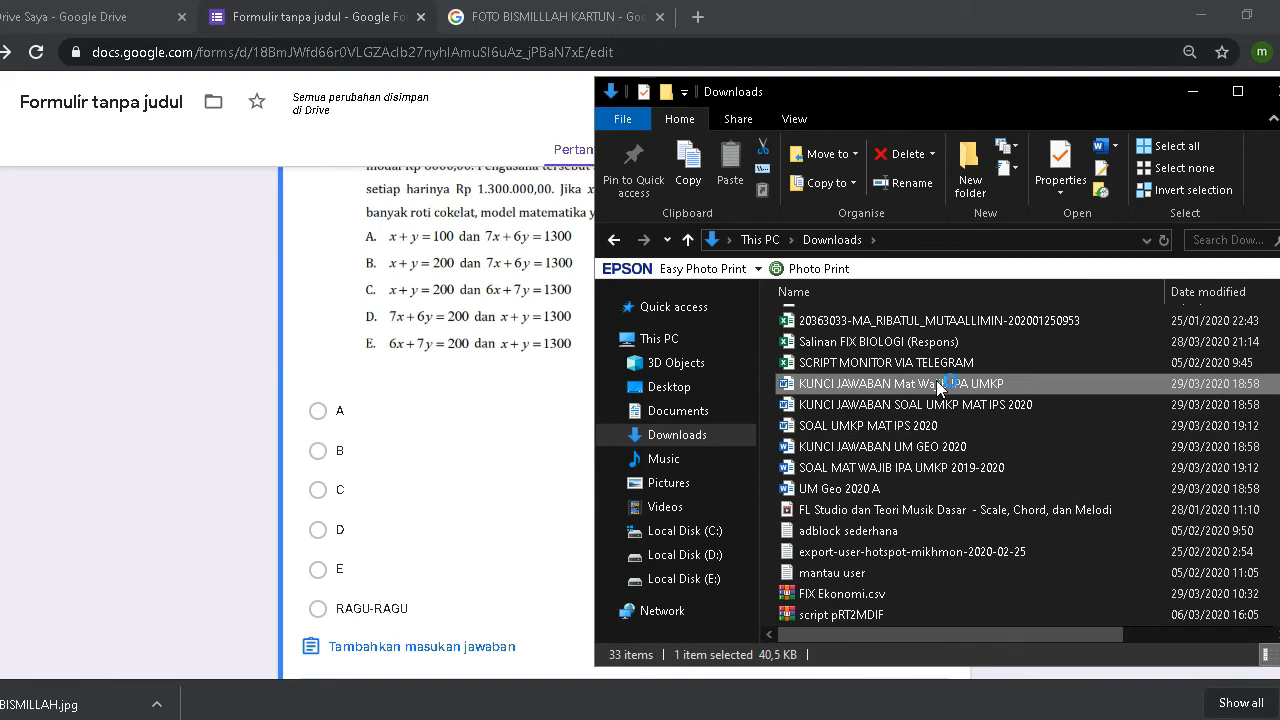
click(1203, 91)
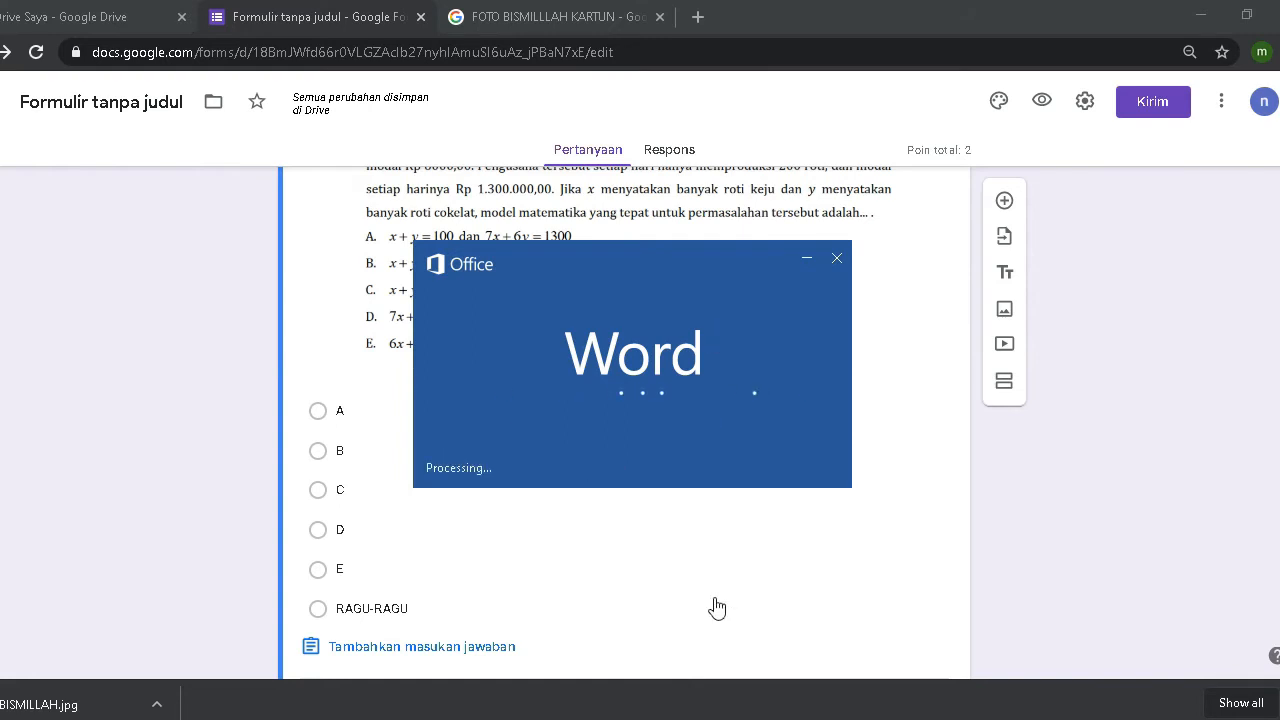
Step: Enable editing of the KUNCI JAWABAN answer key and restore down the Word window
mouse_move(563, 719)
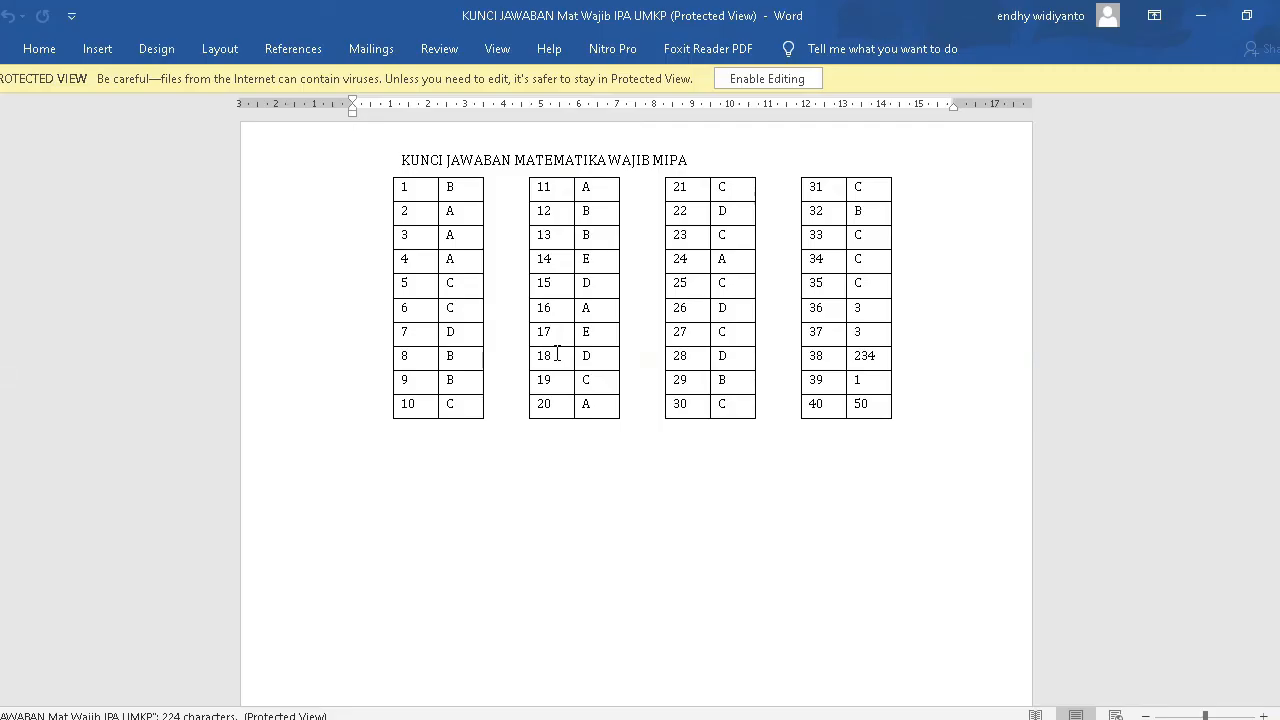
click(775, 80)
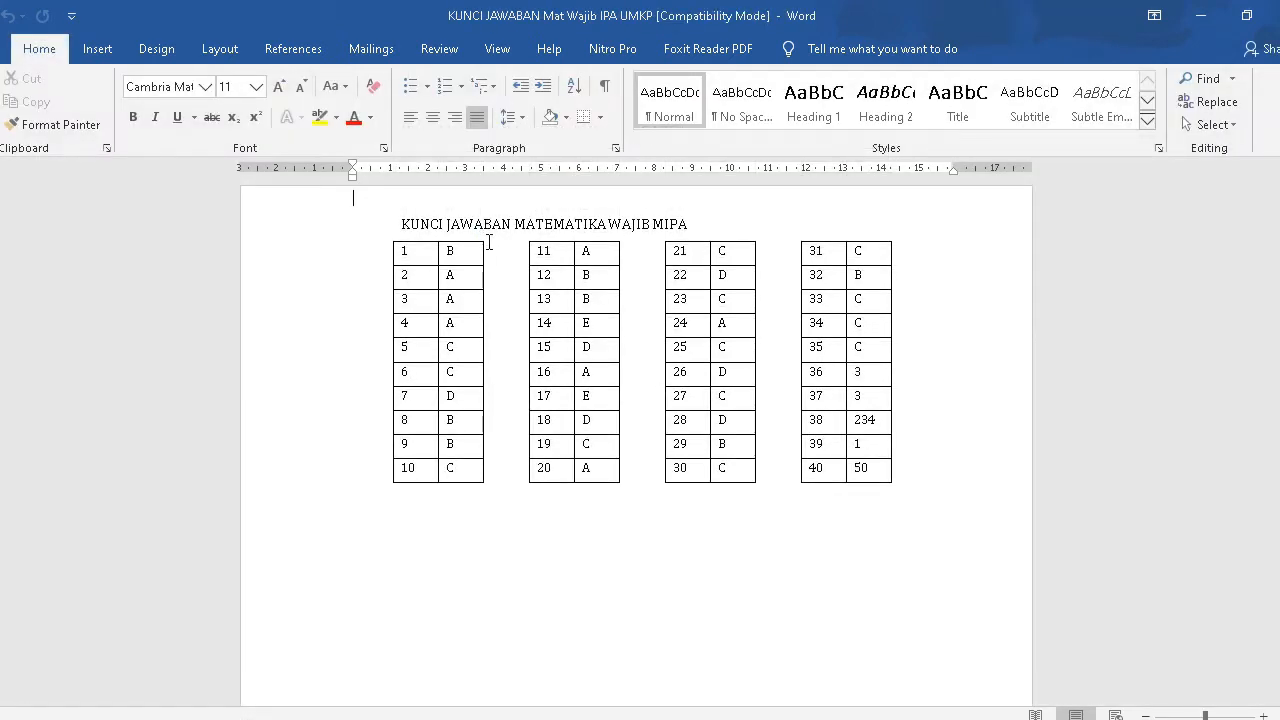
click(474, 250)
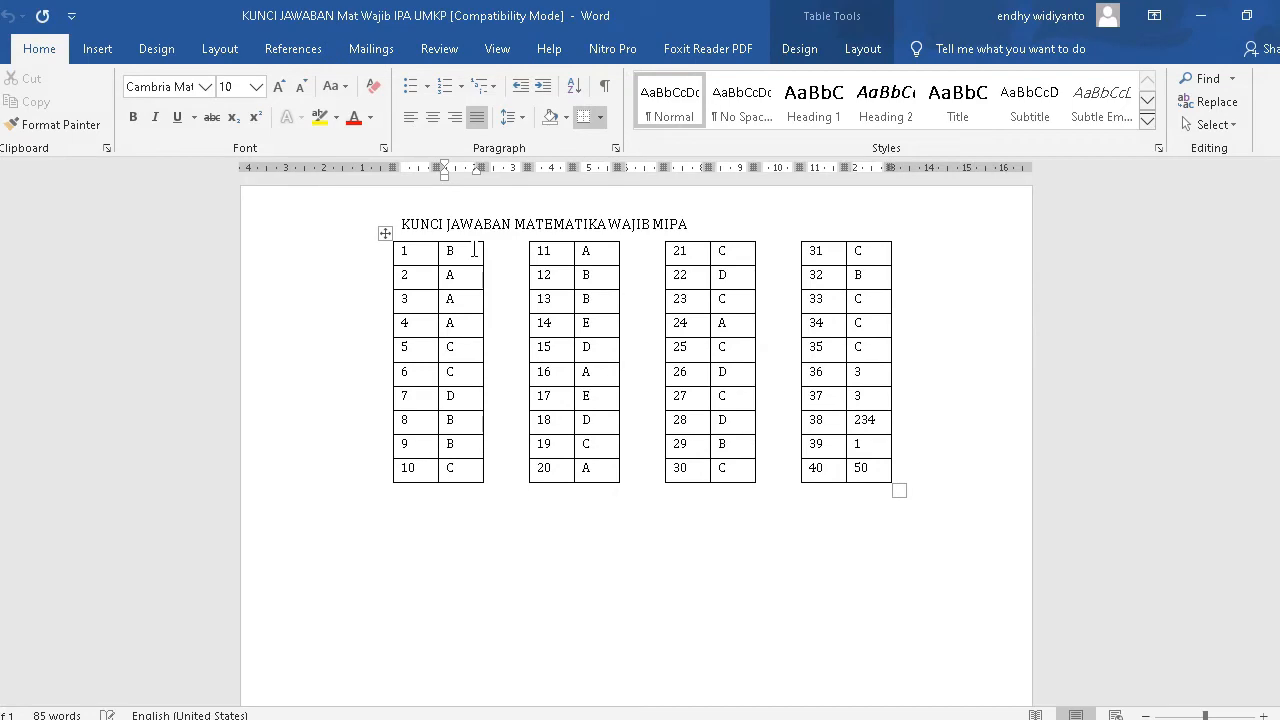
click(1246, 16)
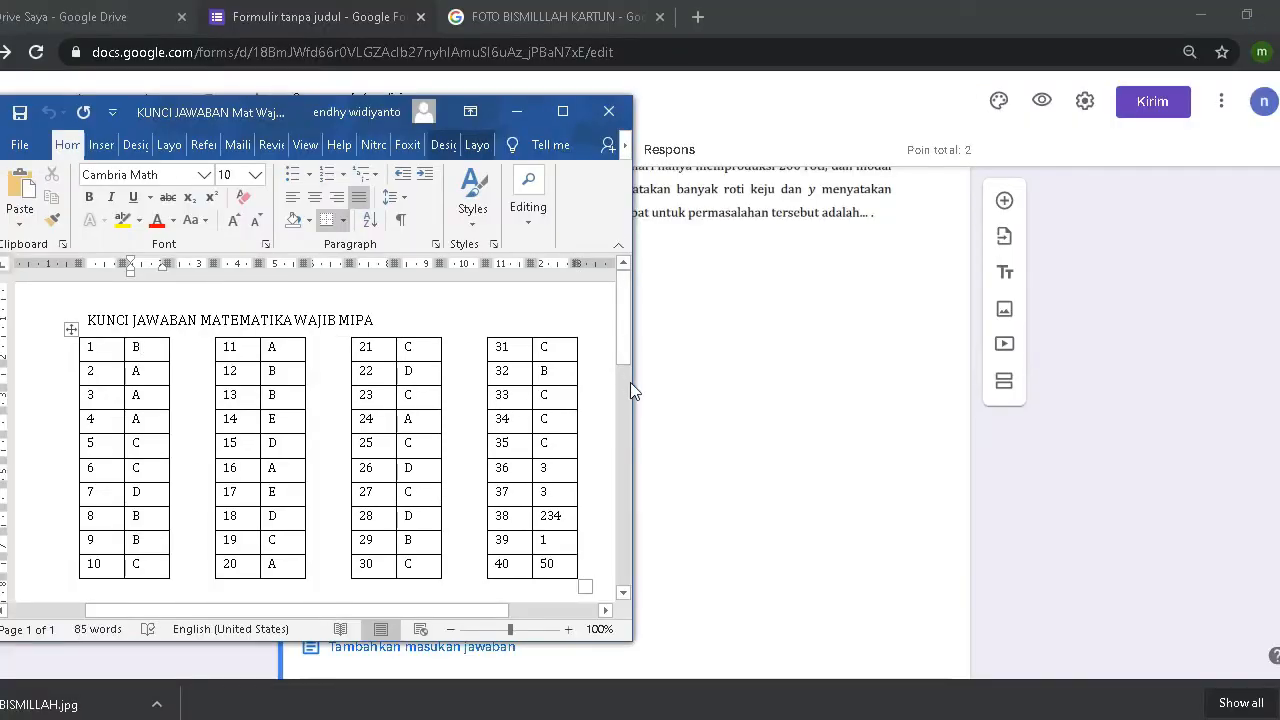
Step: Place the narrowed Word answer key on the right, beside the restored browser showing the form
drag(630, 382, 252, 412)
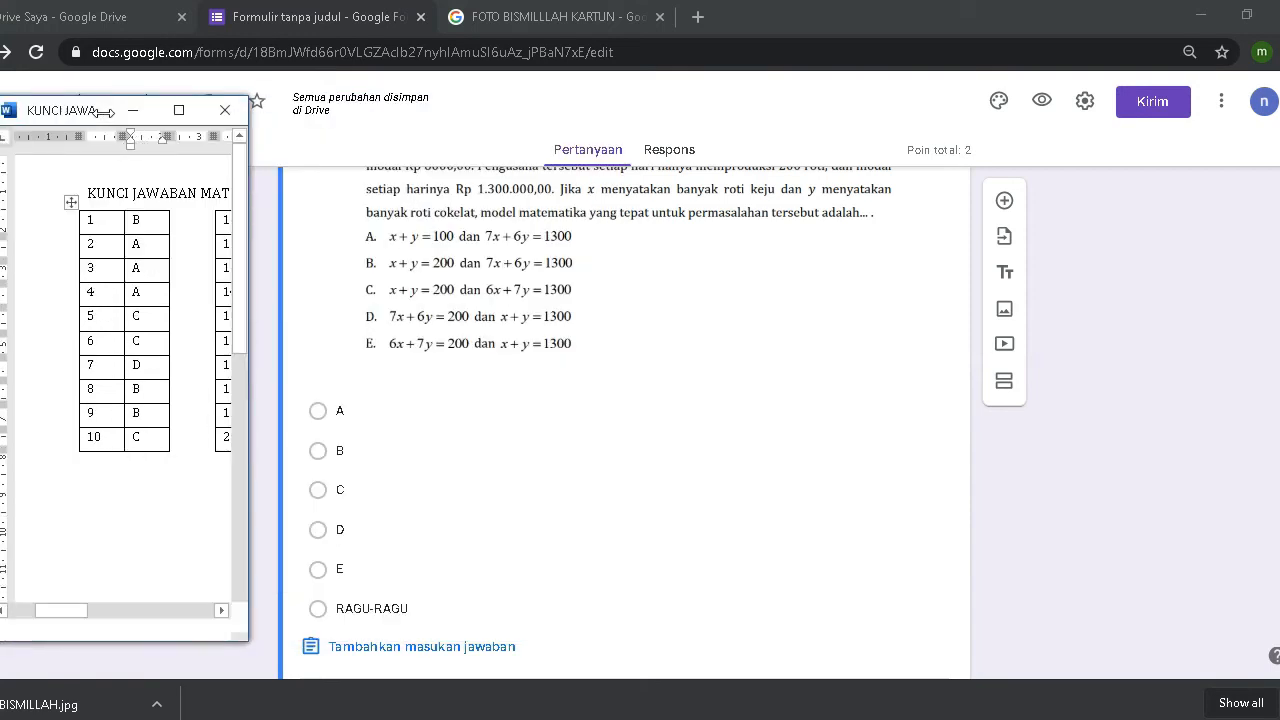
drag(125, 118, 1183, 137)
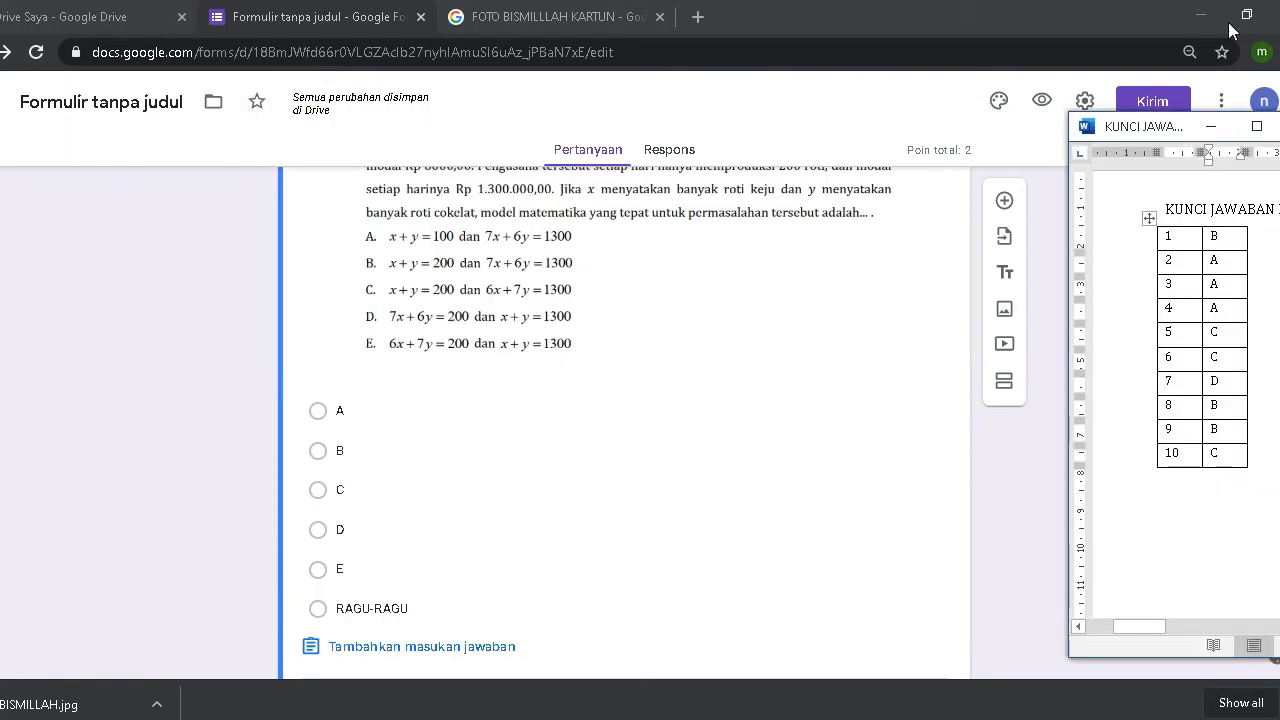
click(1242, 22)
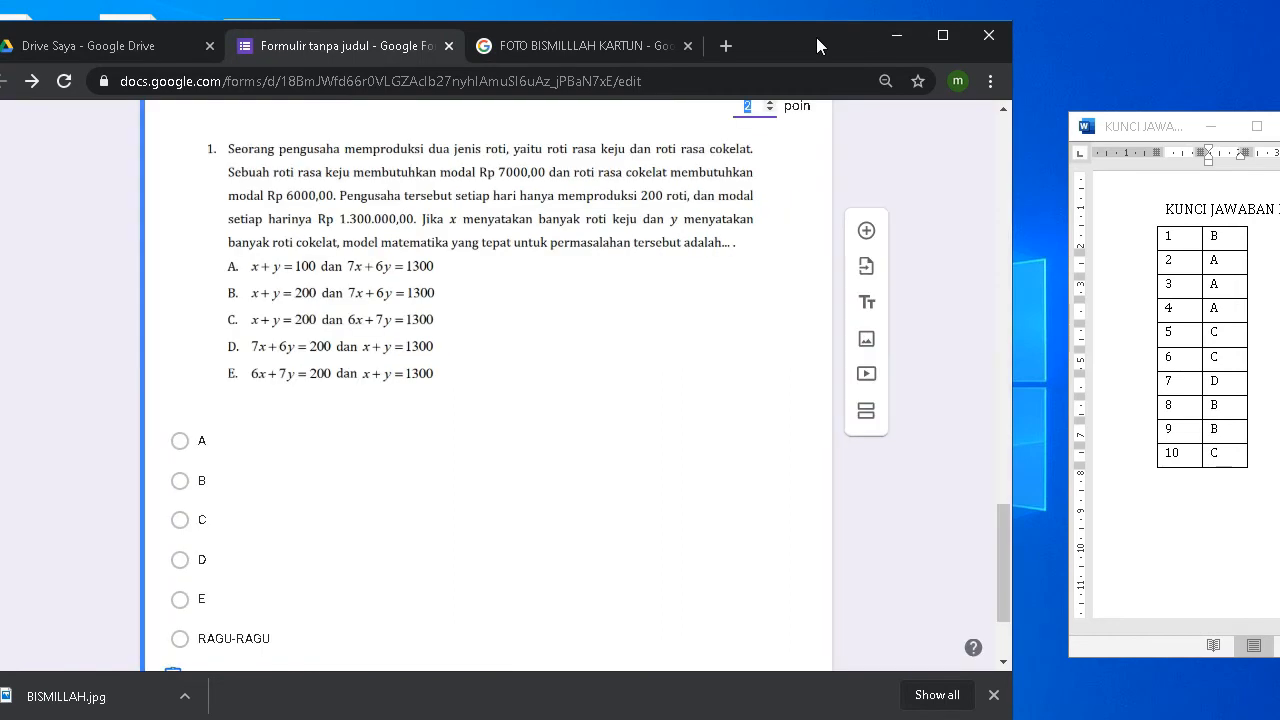
drag(816, 37, 831, 34)
drag(1154, 128, 1123, 68)
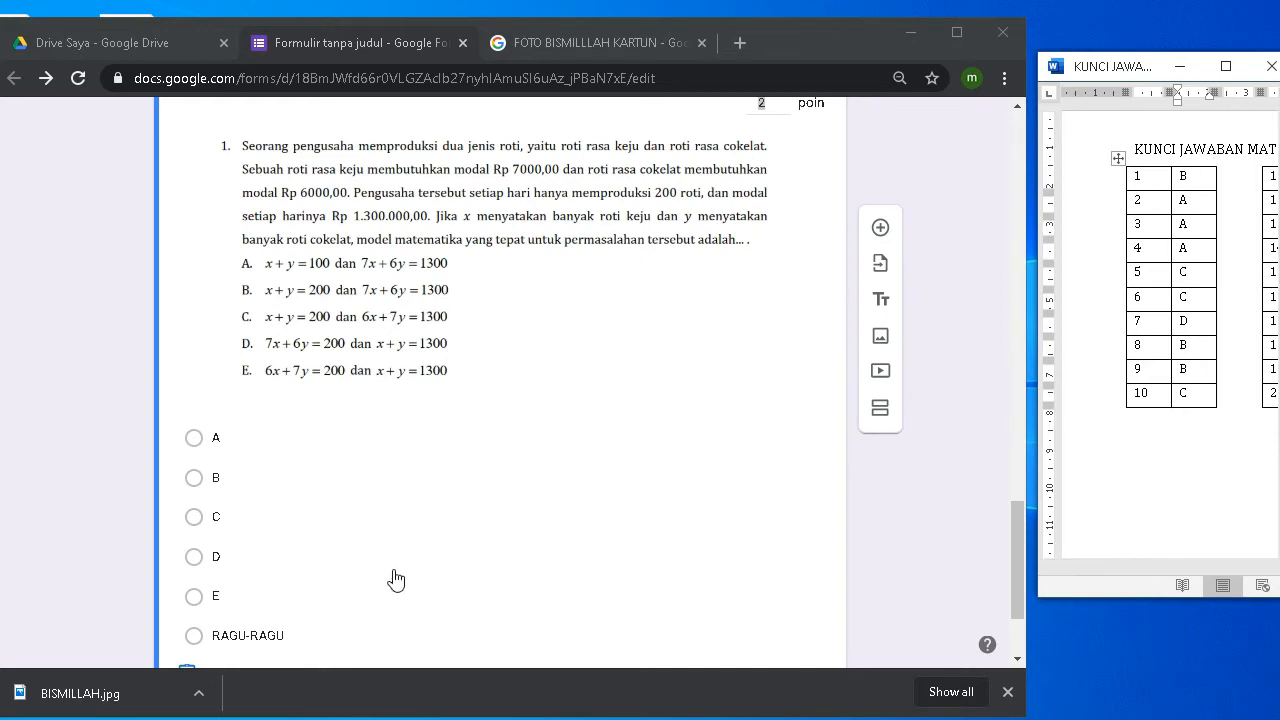
click(199, 487)
Step: Mark option B as question 1's correct answer and confirm with Selesai
click(202, 484)
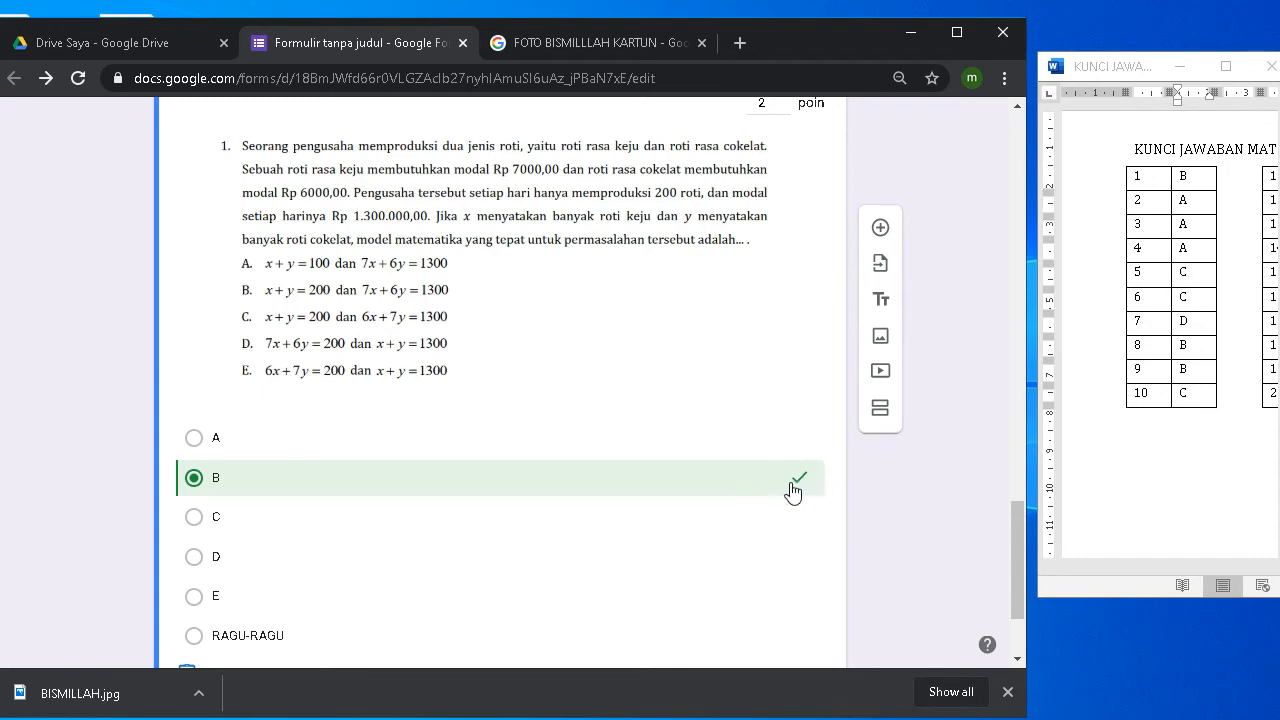
scroll(792, 490, up, 3)
scroll(380, 514, down, 5)
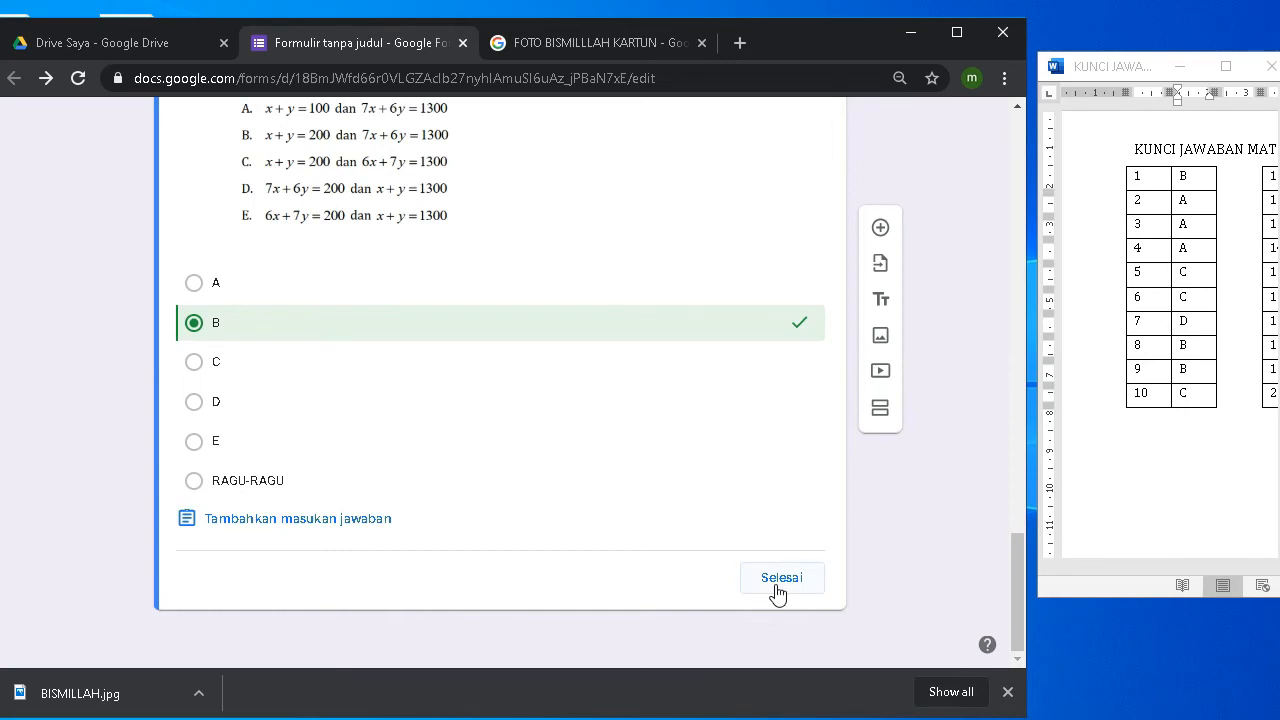
click(775, 591)
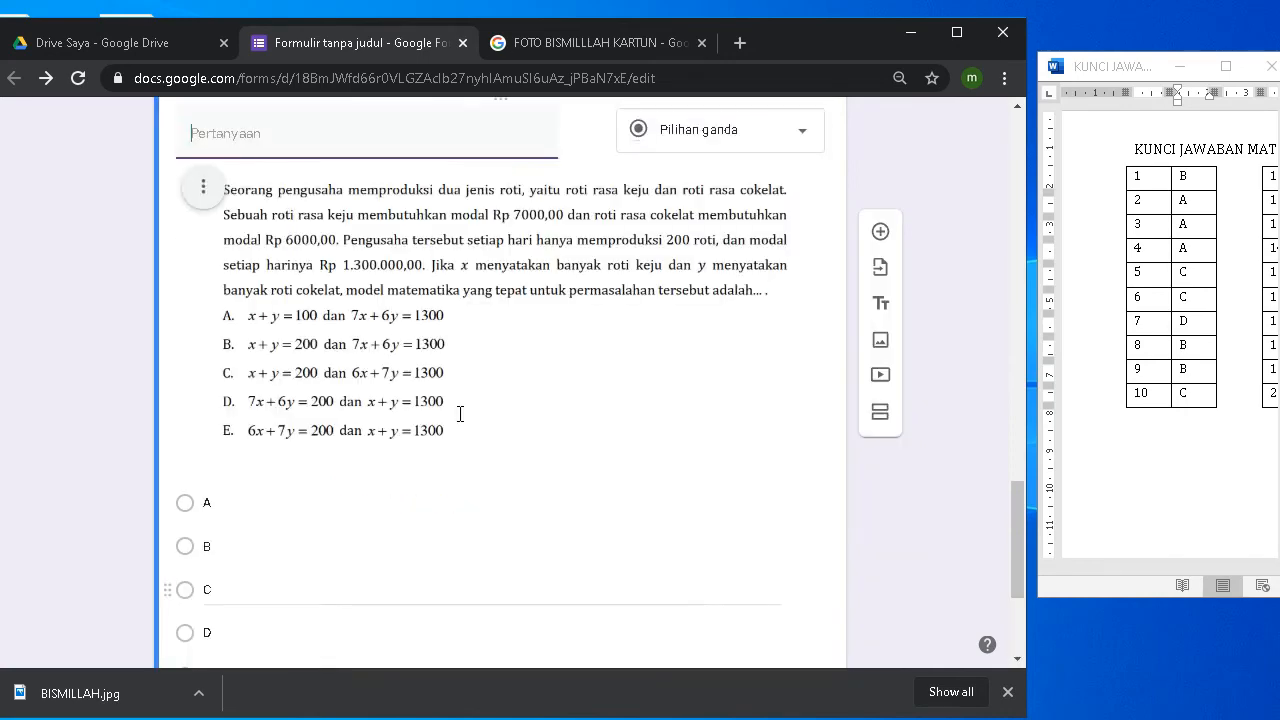
scroll(454, 426, up, 4)
scroll(454, 426, down, 6)
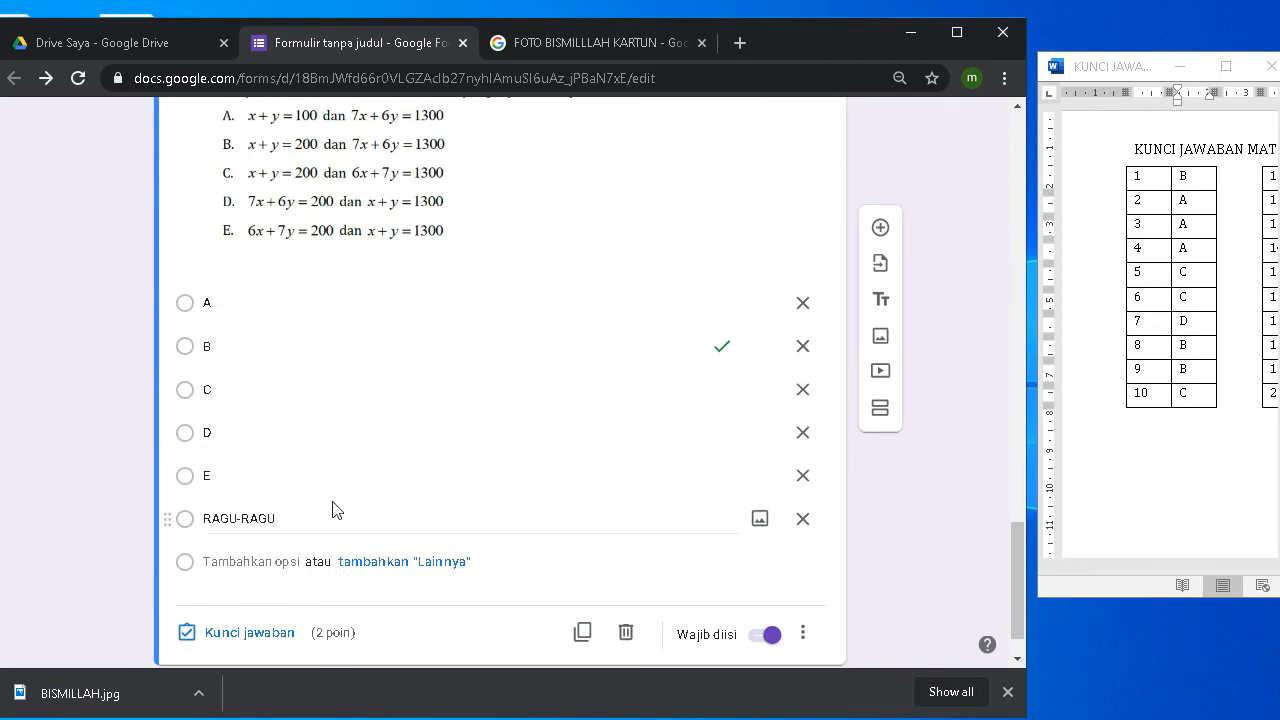
scroll(423, 432, up, 3)
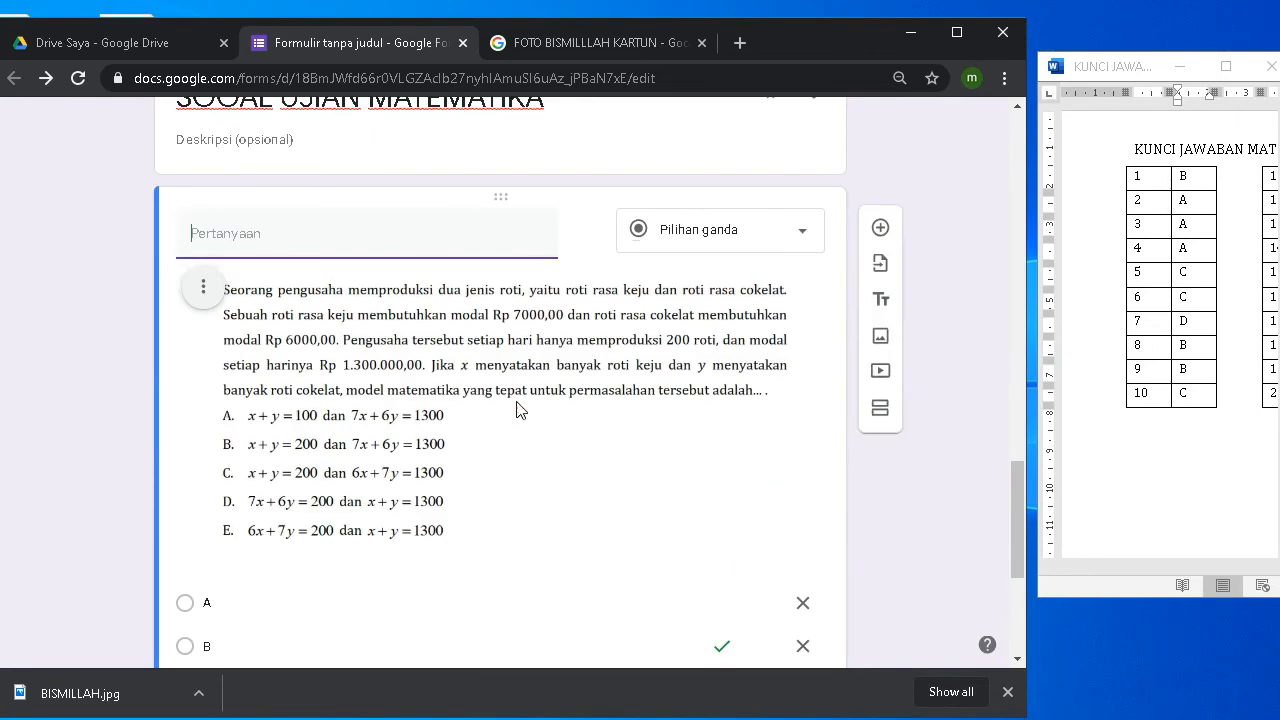
scroll(540, 405, up, 2)
scroll(554, 400, down, 5)
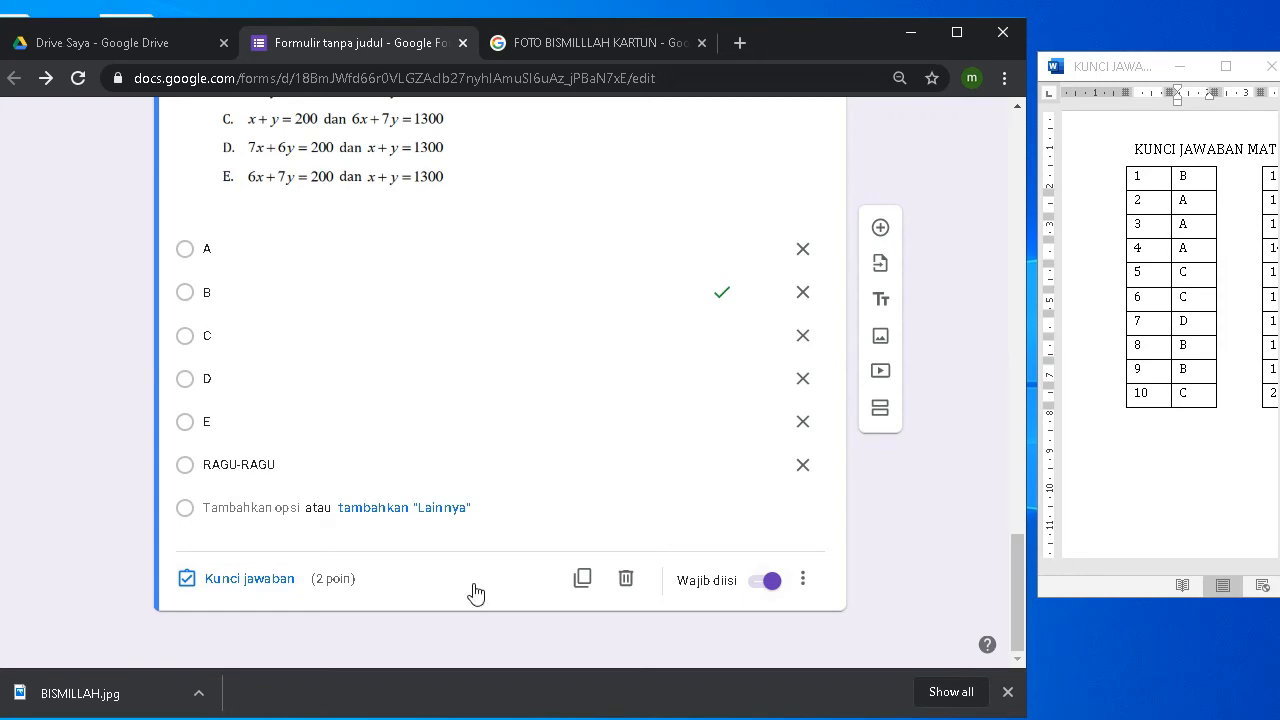
scroll(843, 582, up, 2)
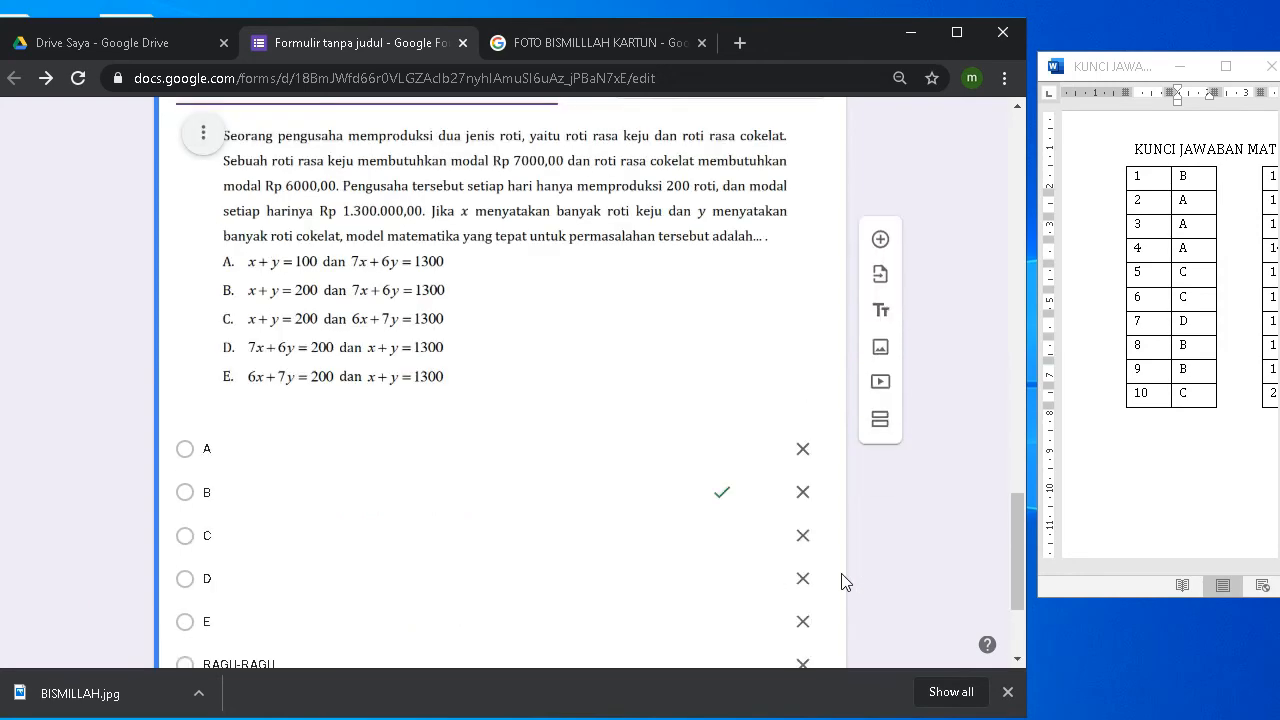
scroll(843, 582, up, 3)
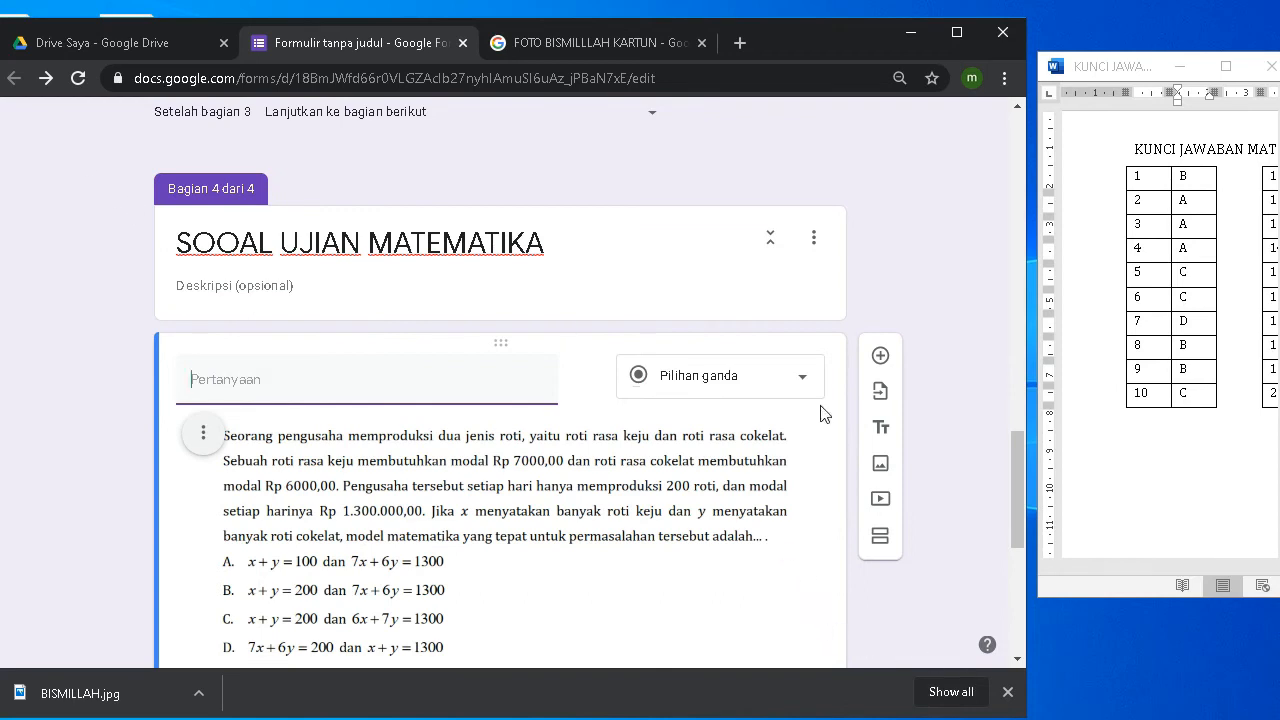
Step: Duplicate the fourth SOOAL UJIAN MATEMATIKA exam section into a new fifth section
click(814, 245)
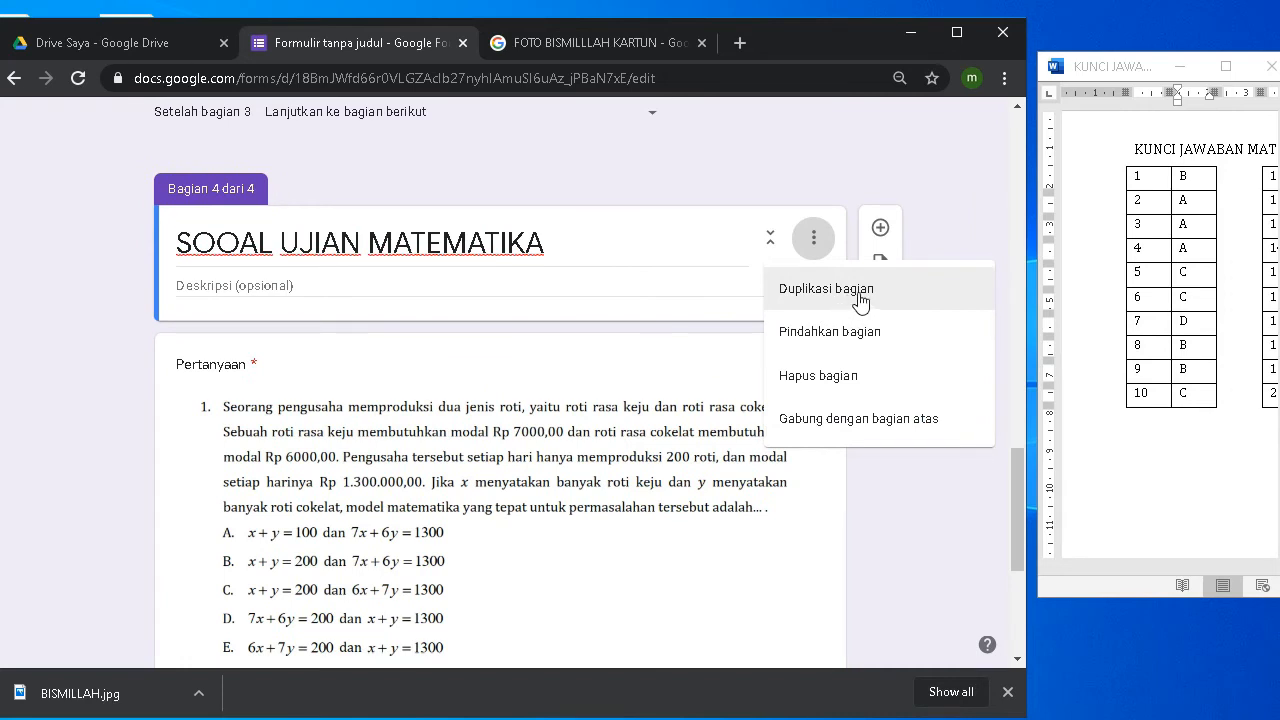
click(860, 300)
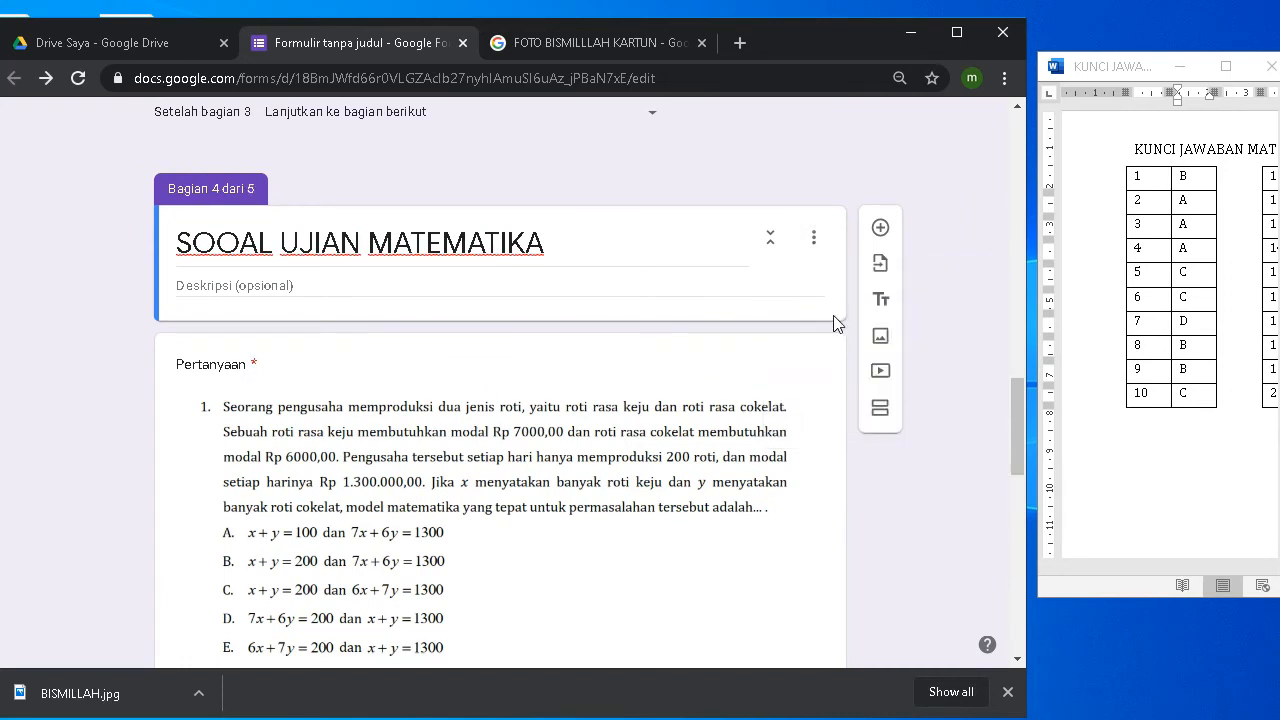
scroll(380, 388, down, 7)
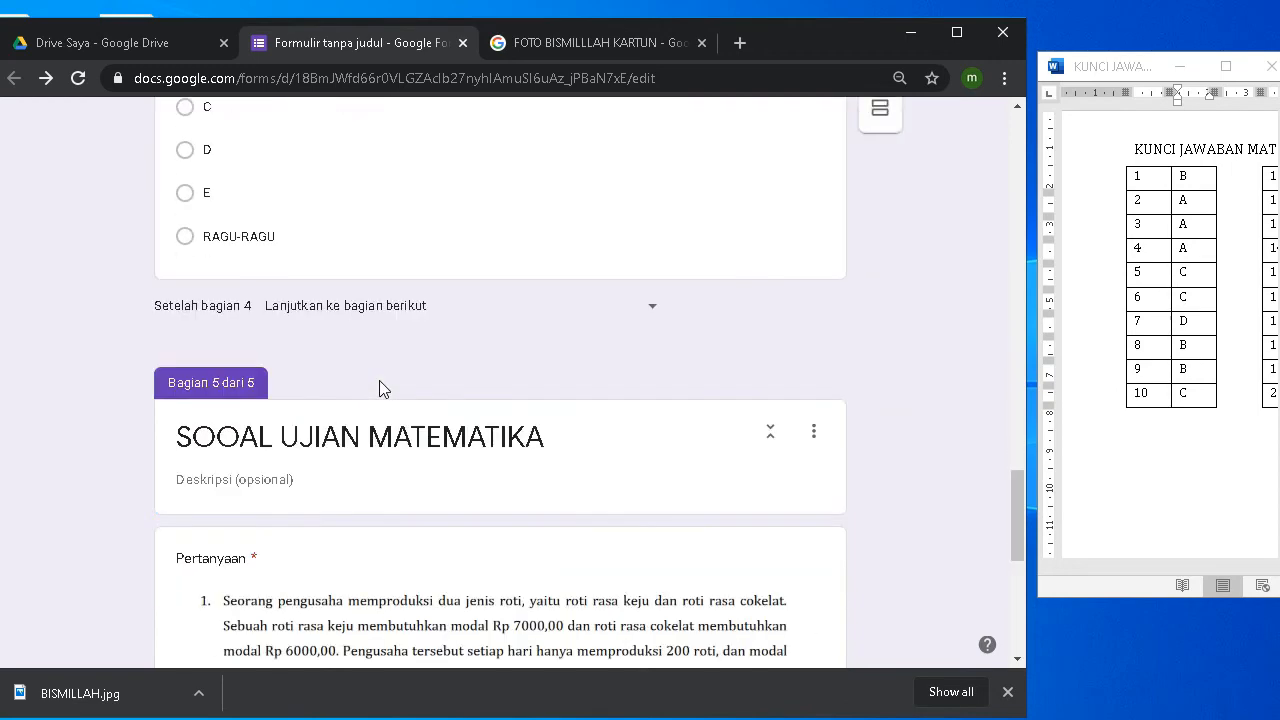
scroll(380, 388, down, 6)
scroll(380, 390, up, 3)
scroll(380, 390, down, 1)
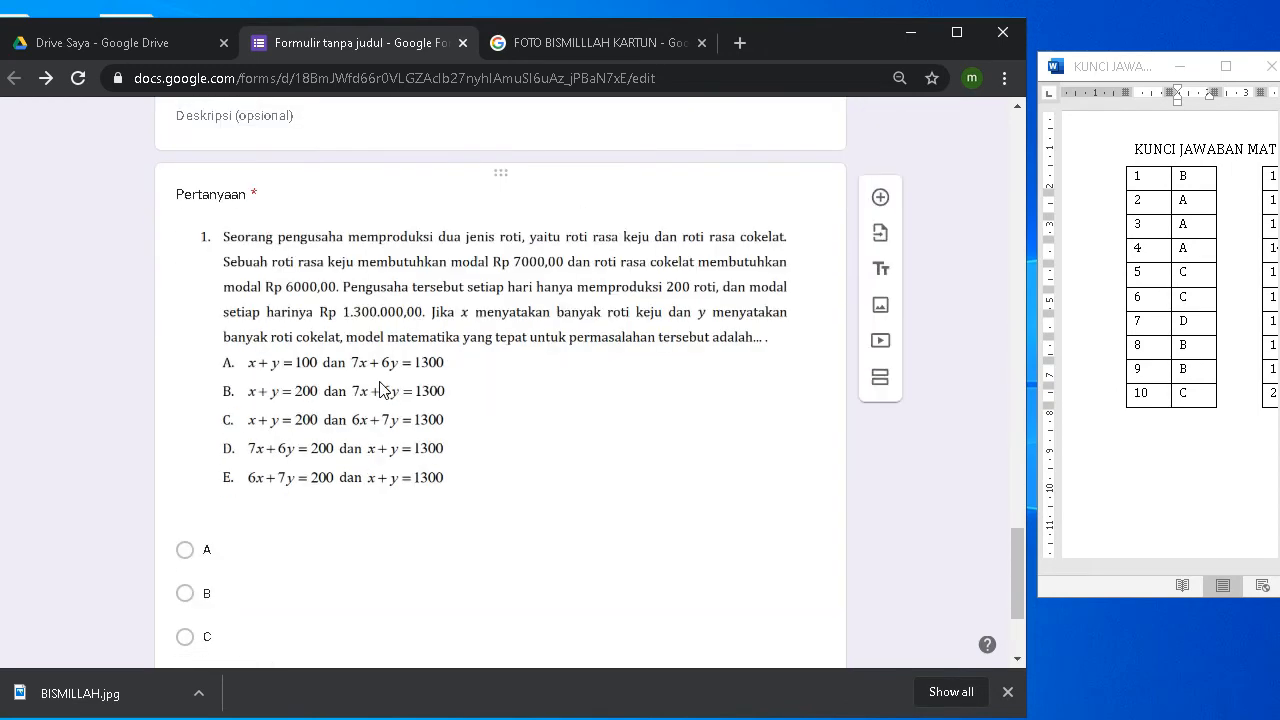
scroll(380, 388, up, 2)
scroll(380, 390, down, 4)
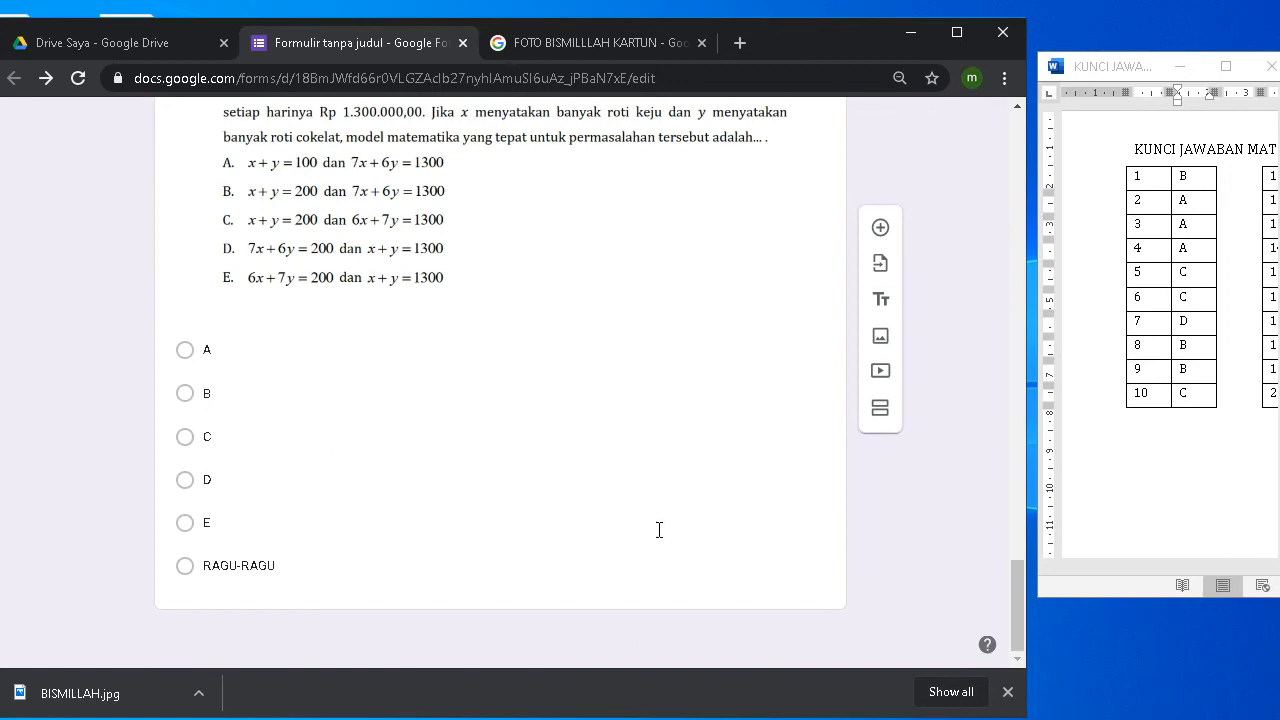
scroll(260, 475, up, 5)
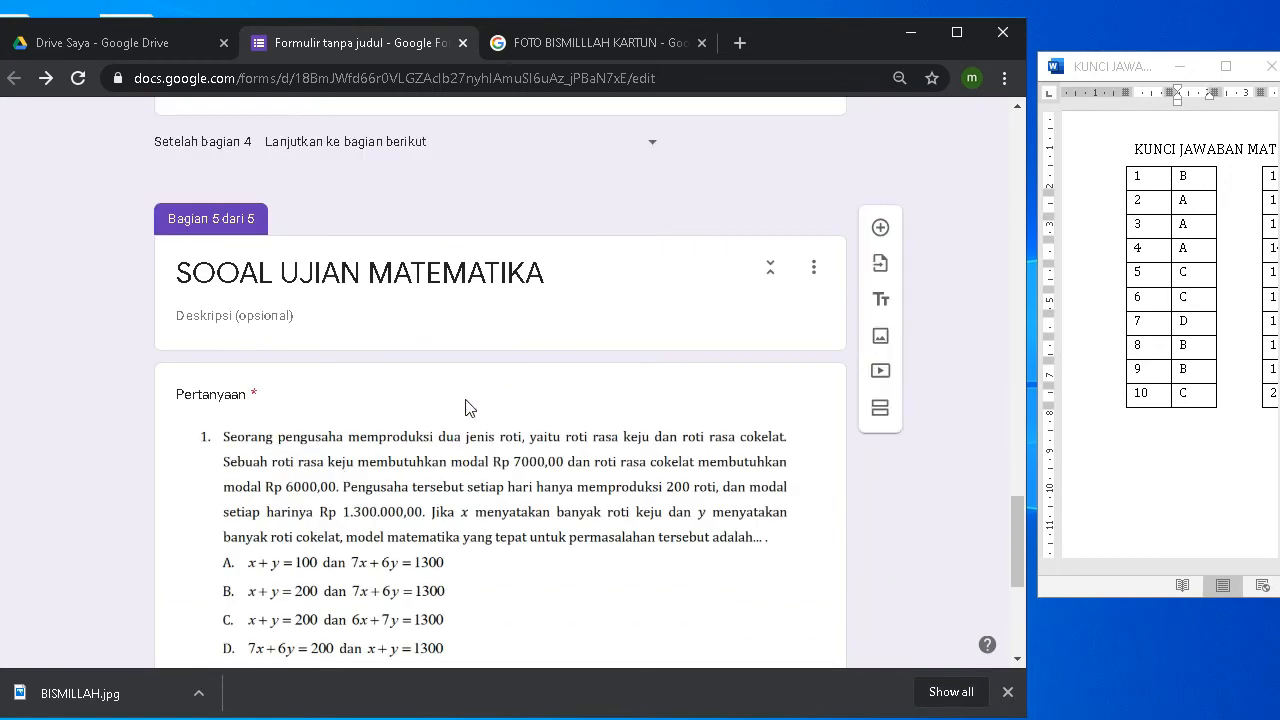
scroll(580, 400, down, 3)
scroll(593, 412, down, 1)
Step: Change the copied question's answer key so A is correct instead of B
click(387, 517)
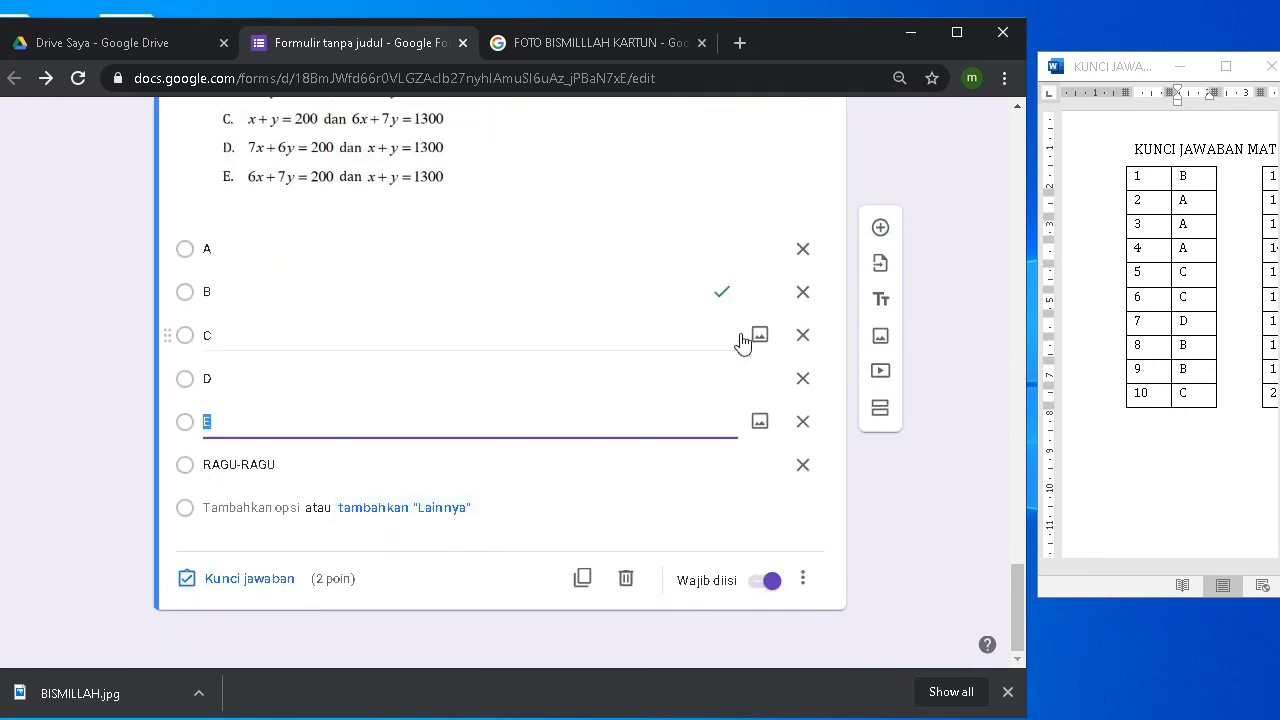
click(232, 580)
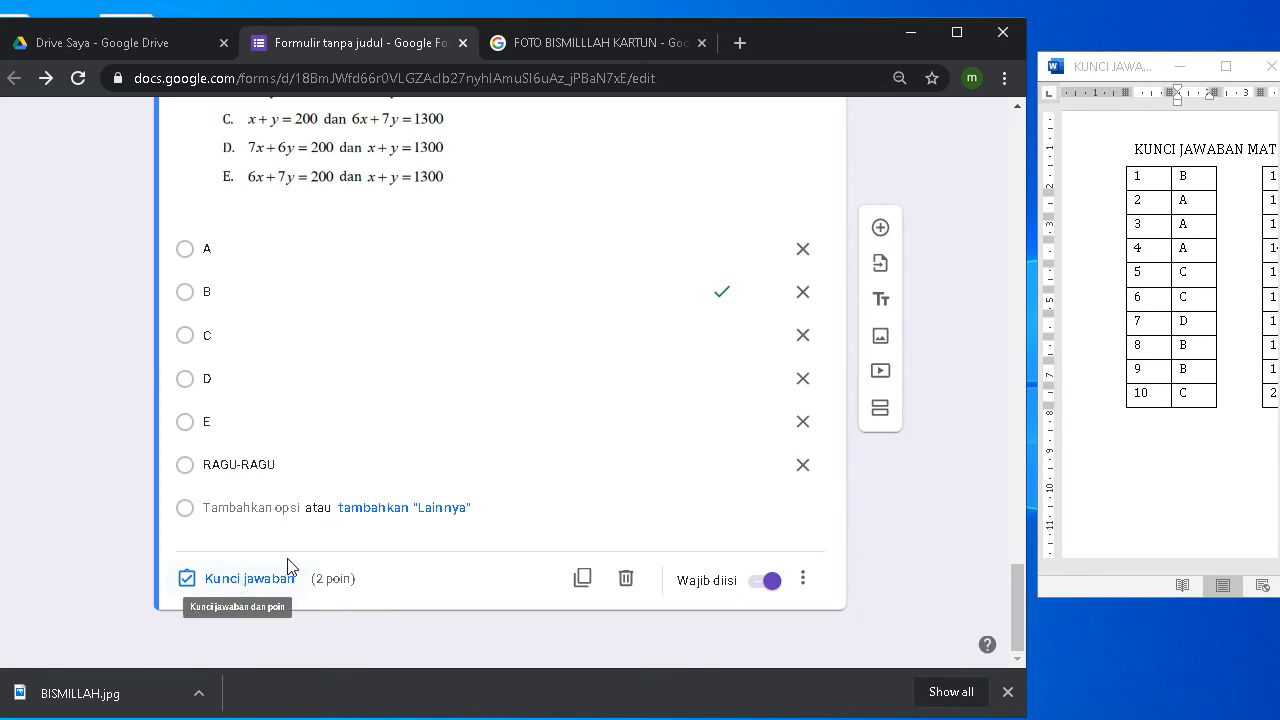
scroll(545, 490, down, 5)
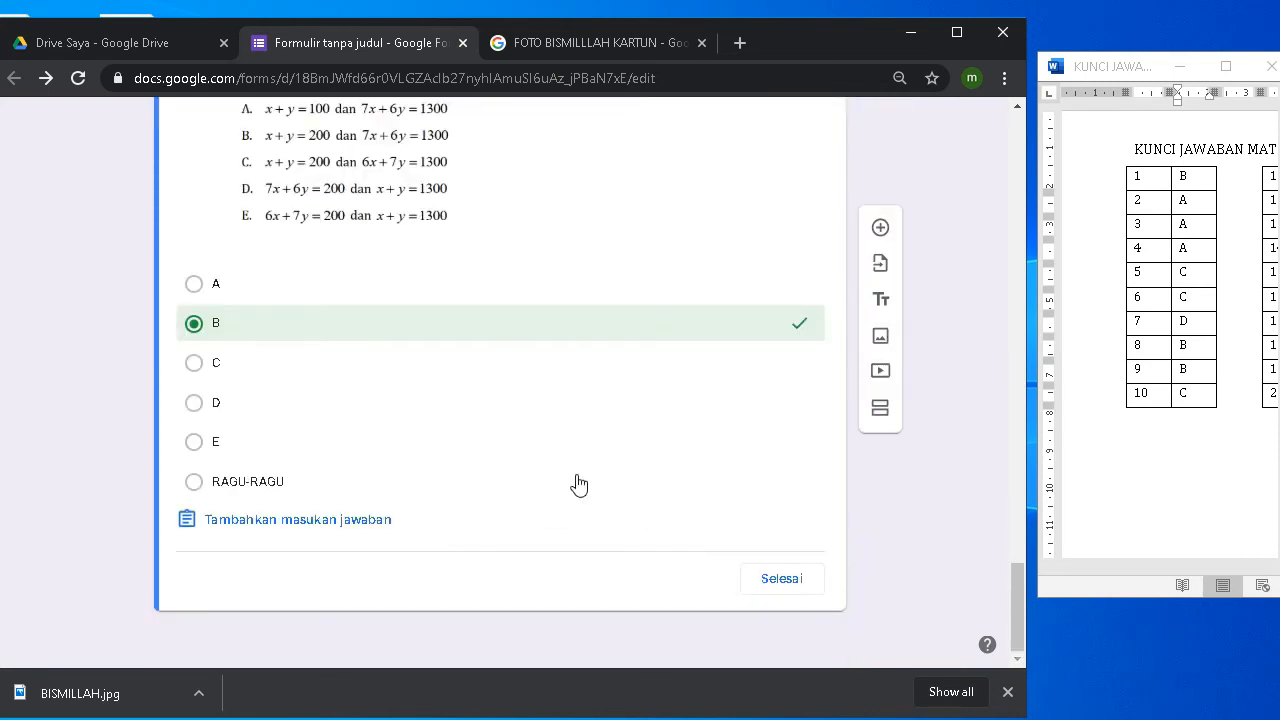
click(193, 285)
click(244, 338)
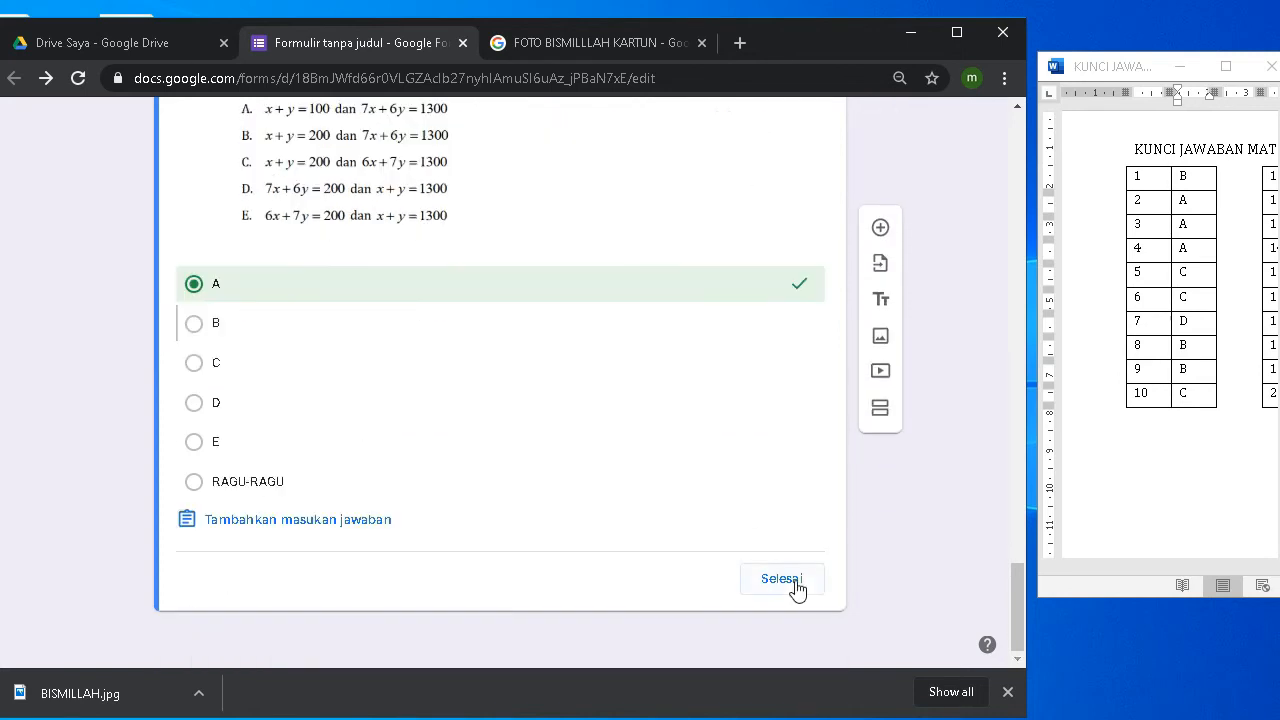
click(781, 579)
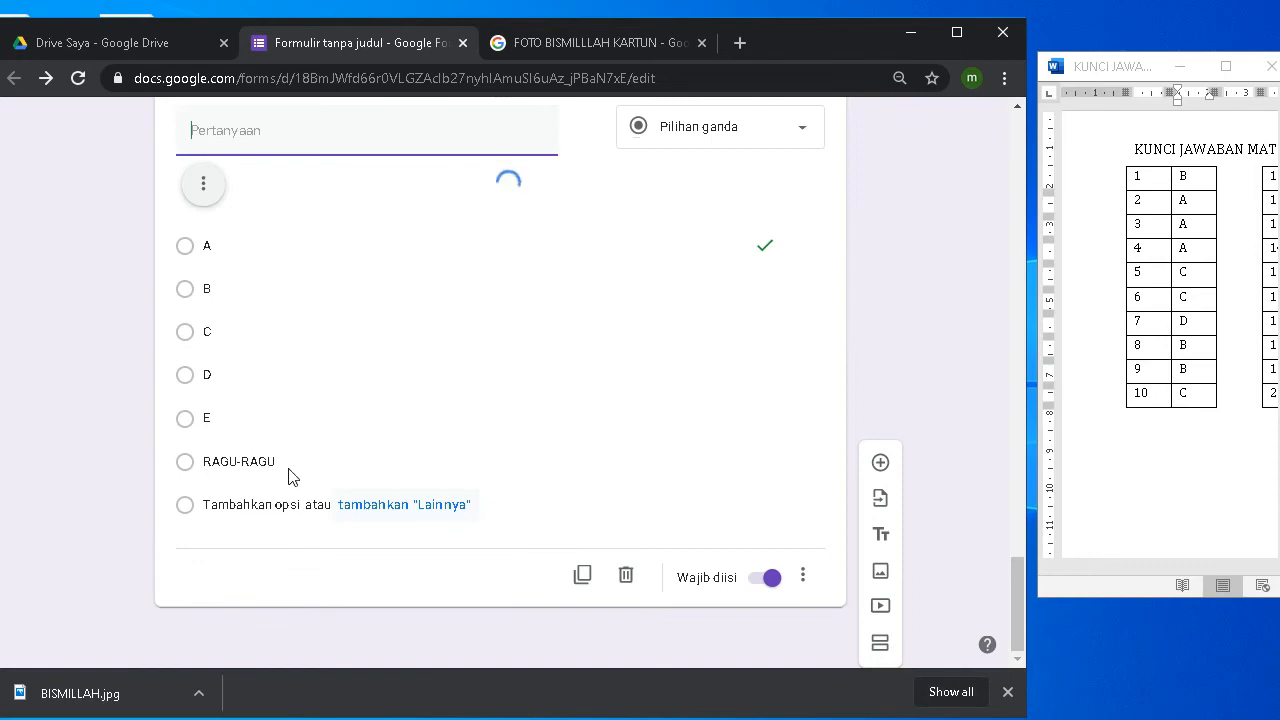
scroll(289, 478, up, 4)
scroll(289, 474, down, 5)
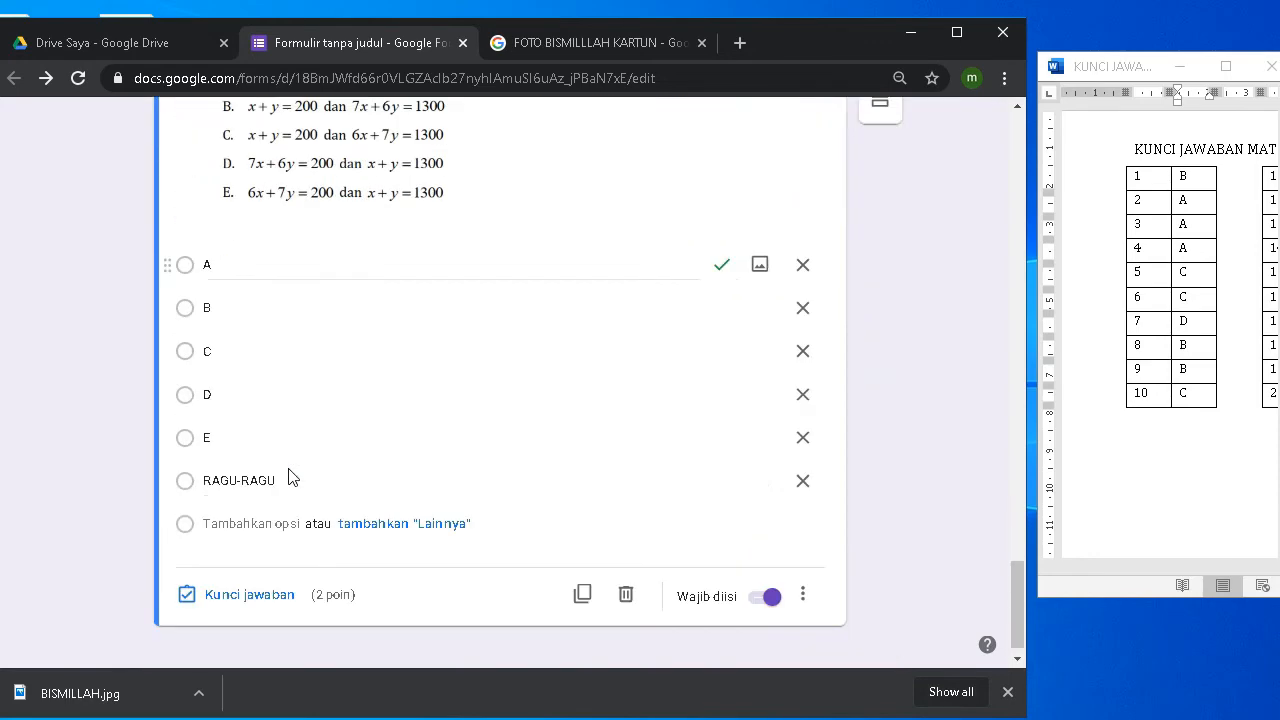
scroll(289, 468, up, 5)
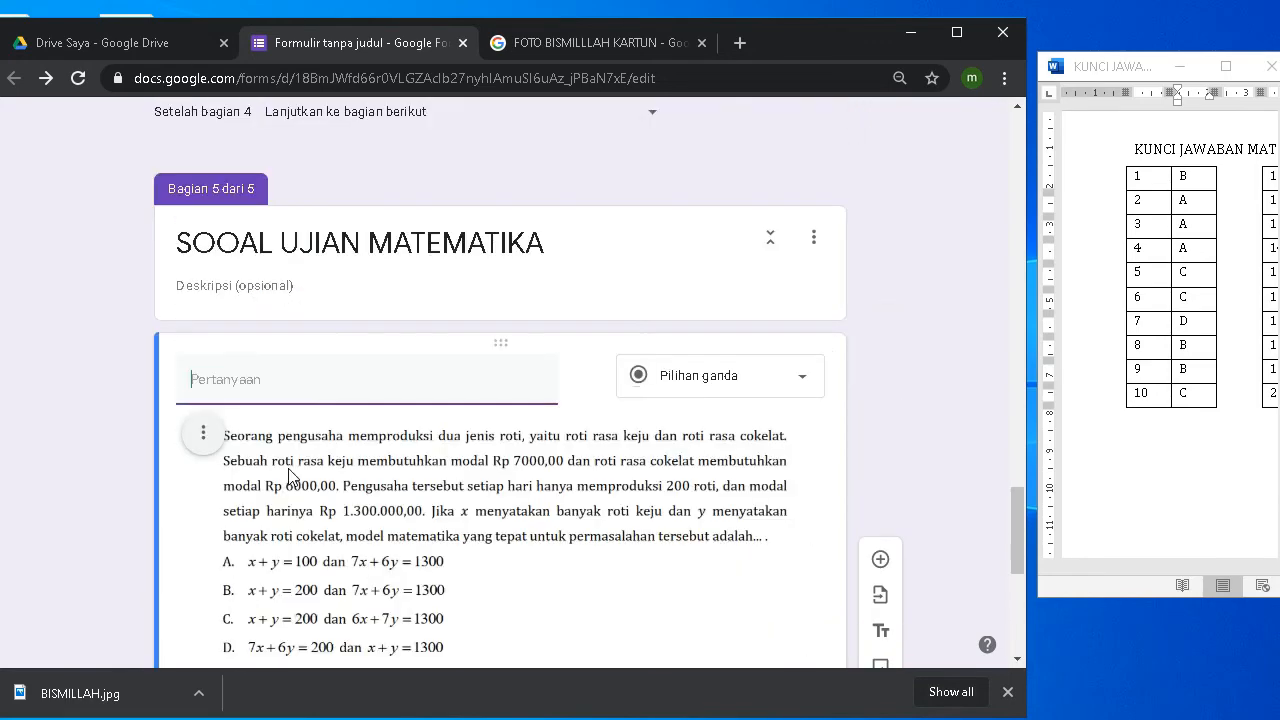
Step: Replace the question image with the PNG from Google Drive's UJIAN MADRASAH > SOAL > MTK > mtk ipa folder
click(198, 436)
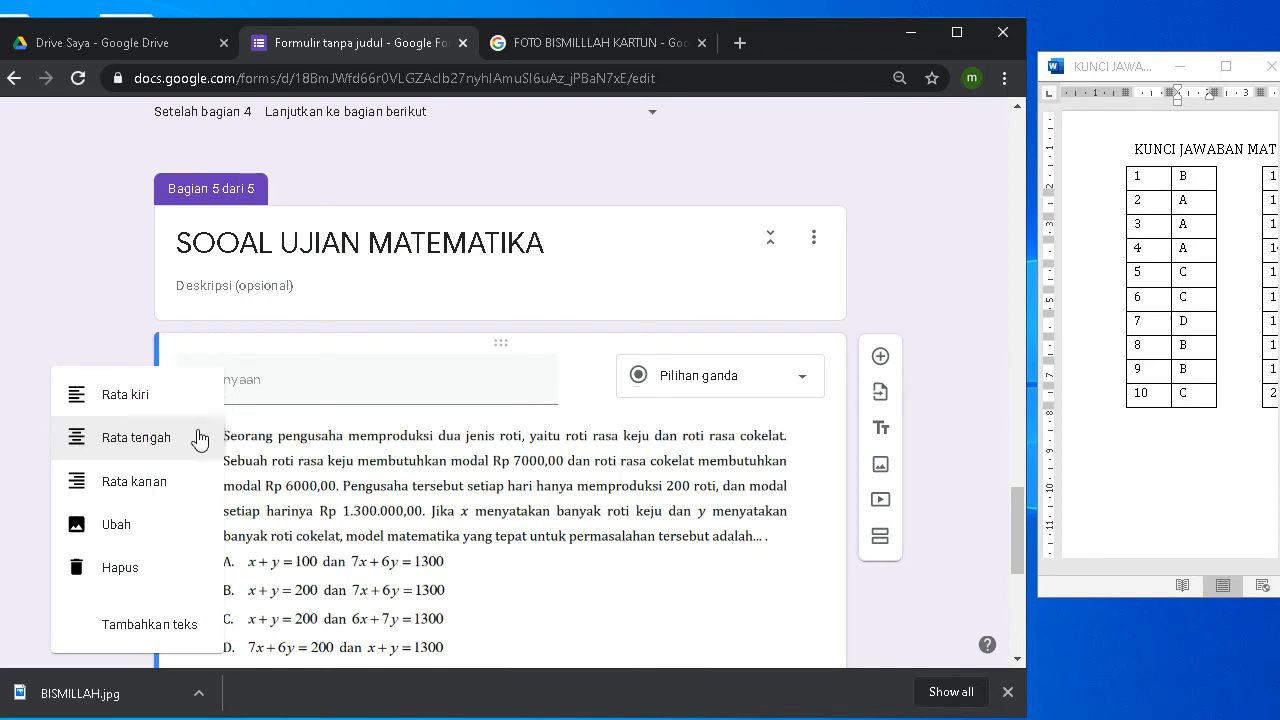
click(135, 524)
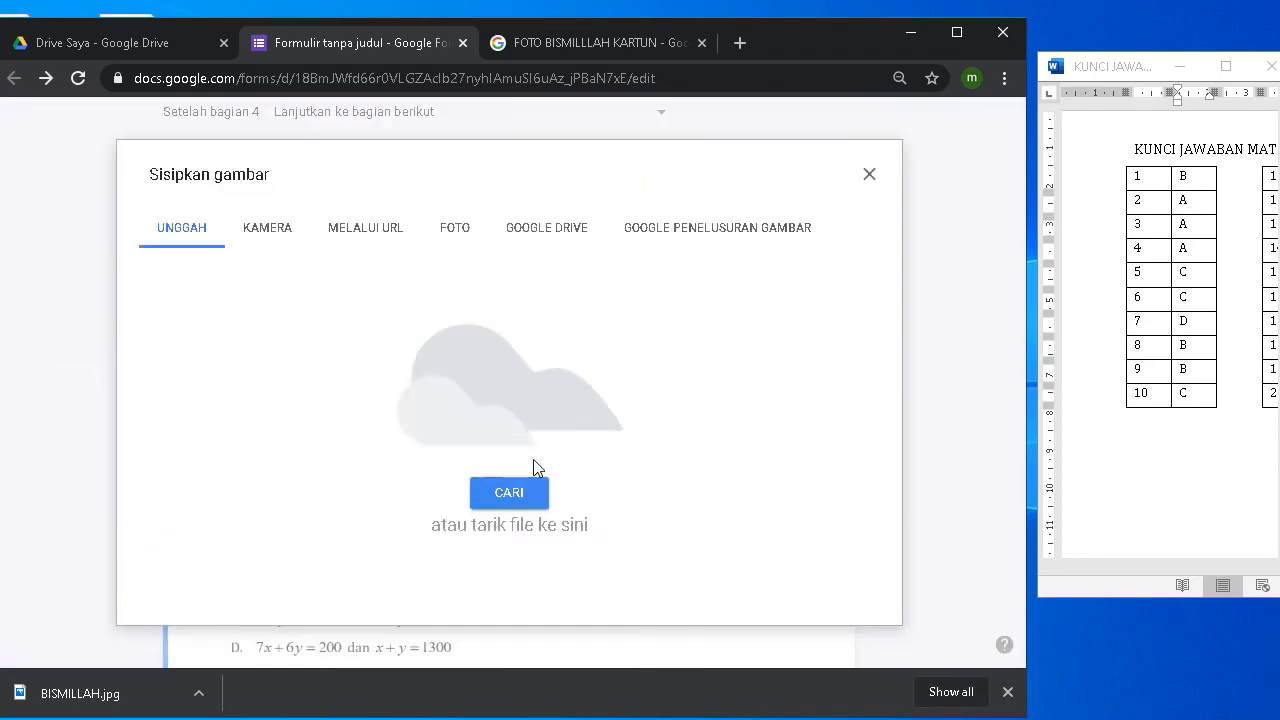
click(543, 232)
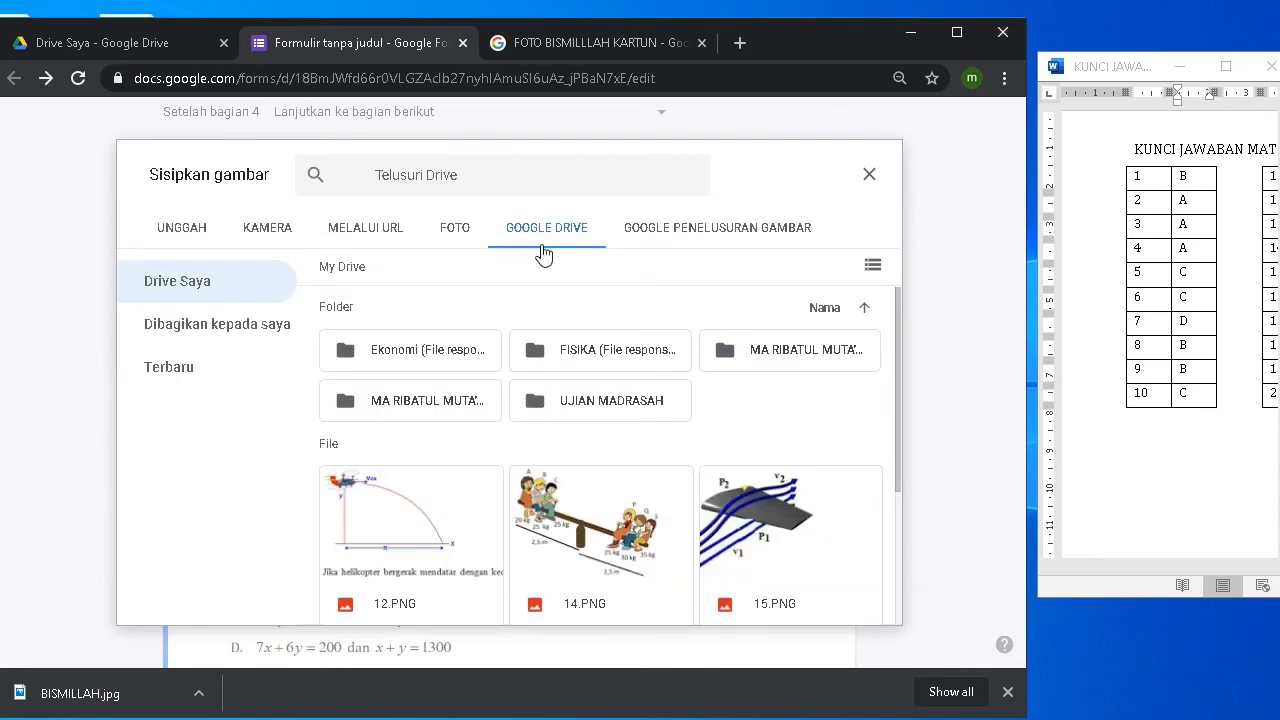
double_click(578, 412)
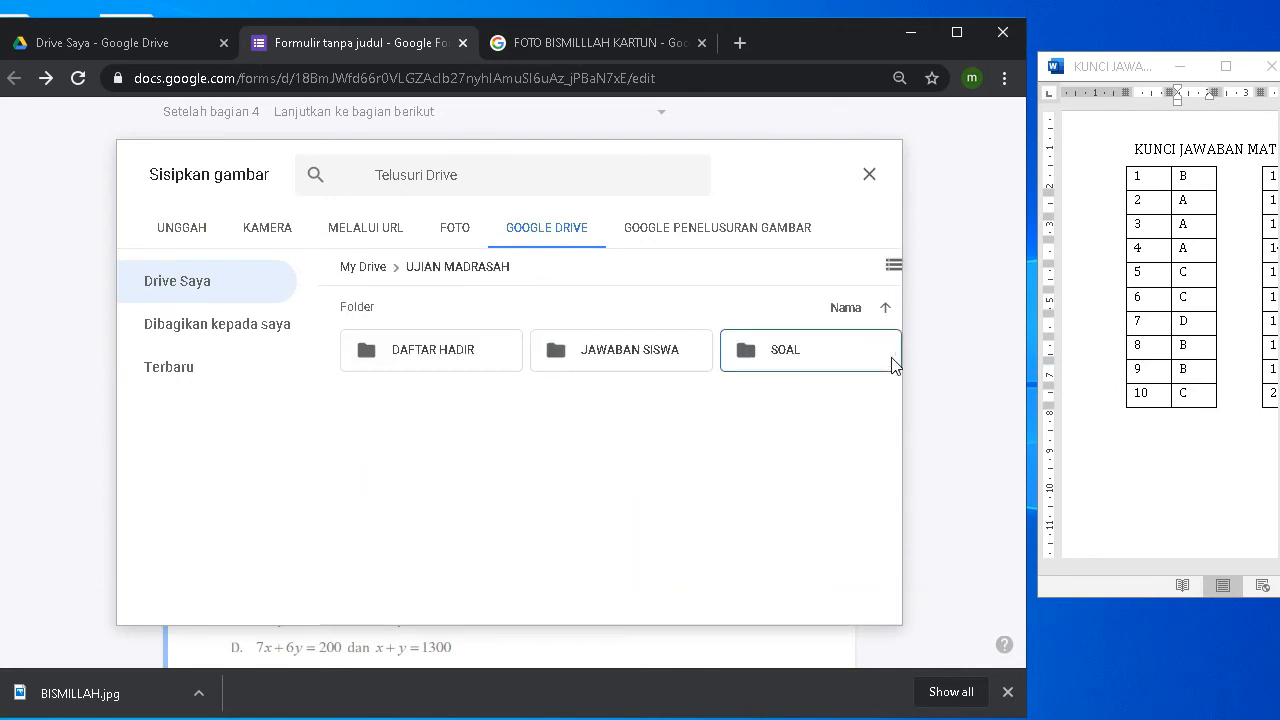
double_click(889, 363)
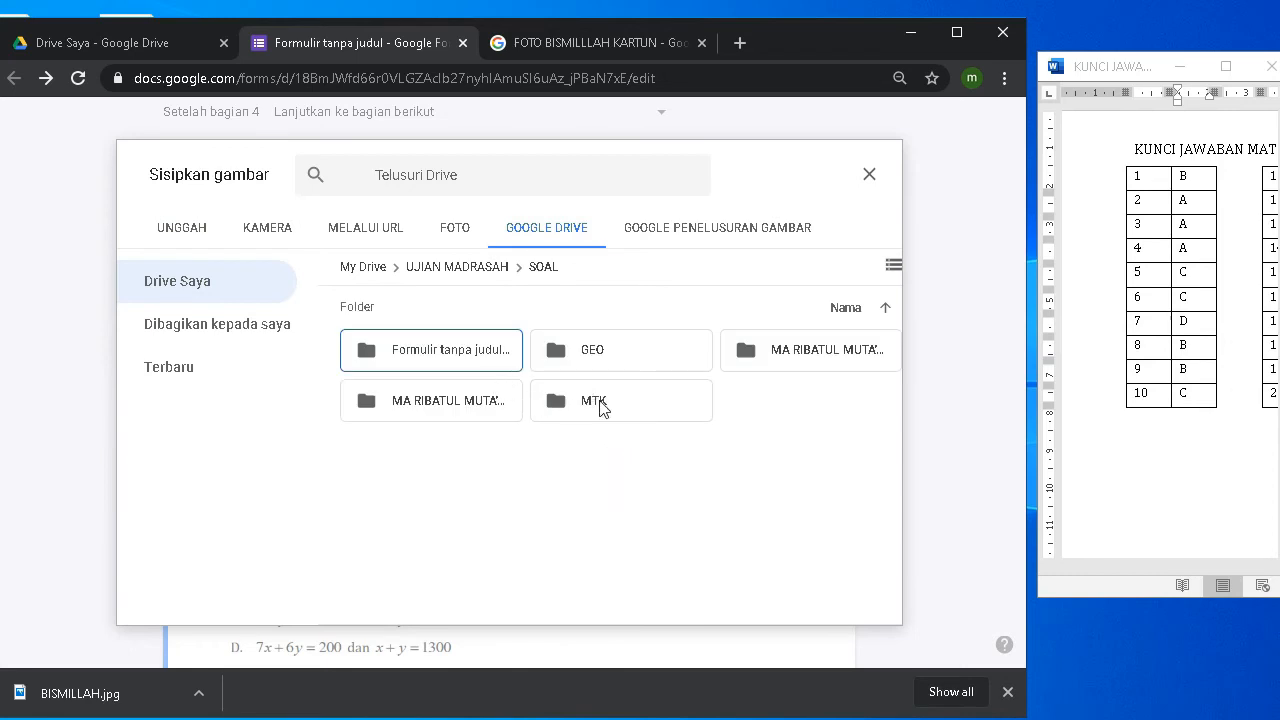
double_click(601, 405)
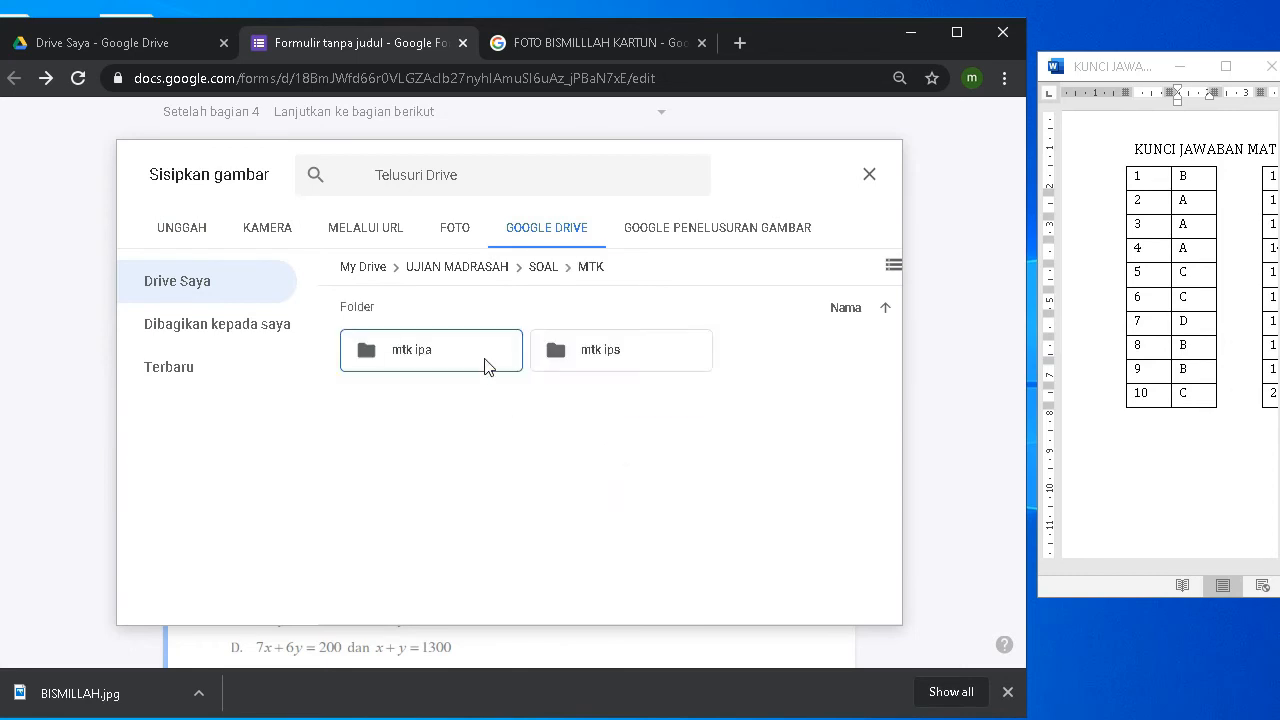
double_click(418, 359)
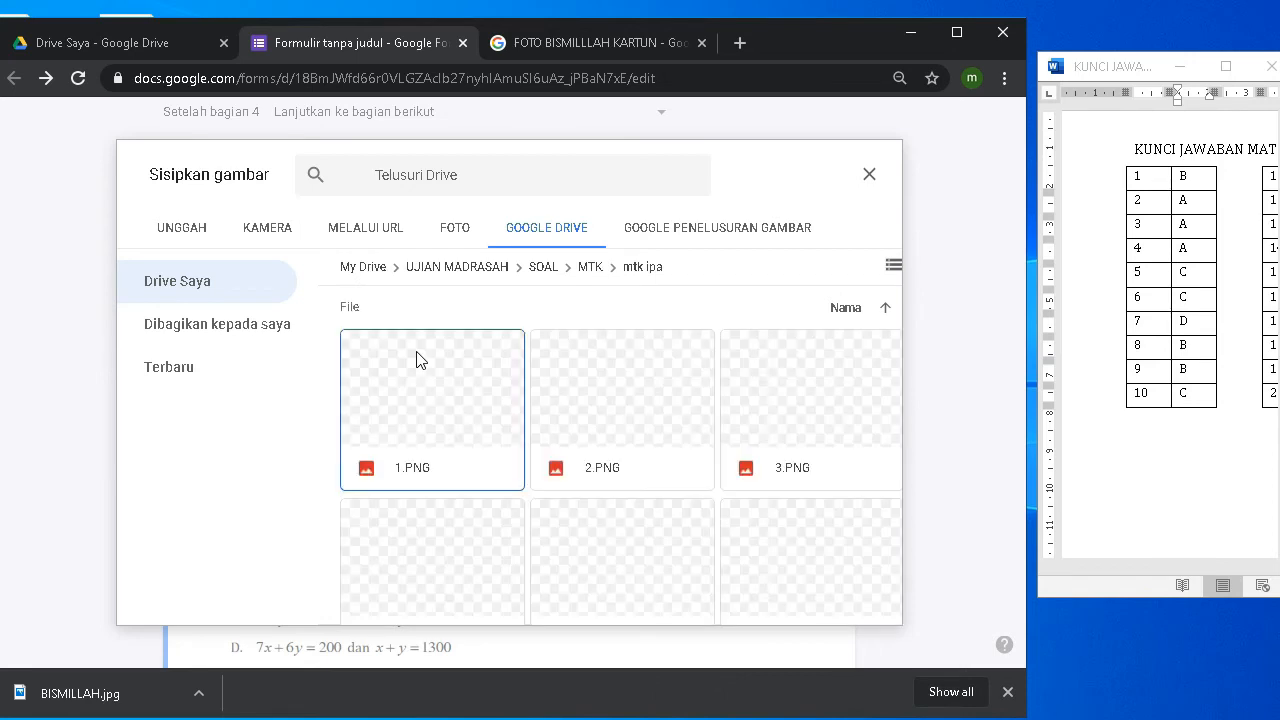
double_click(601, 401)
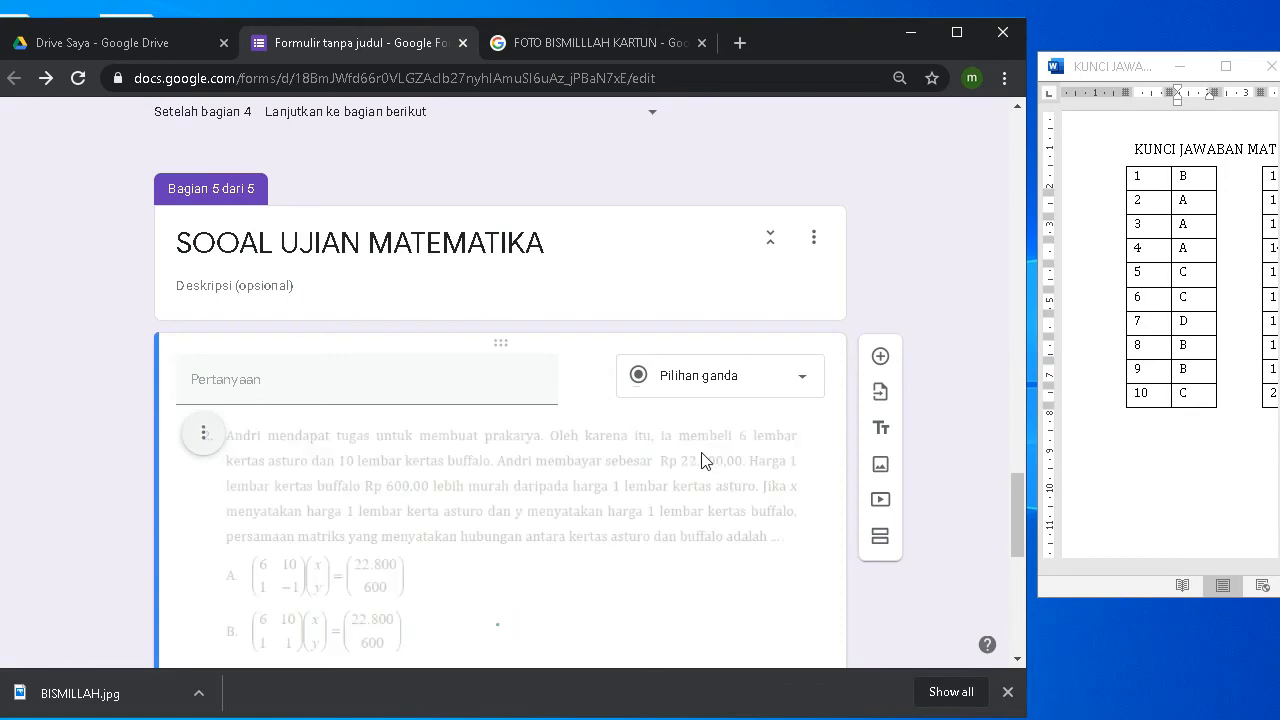
key(ctrl+minus)
key(ctrl+minus)
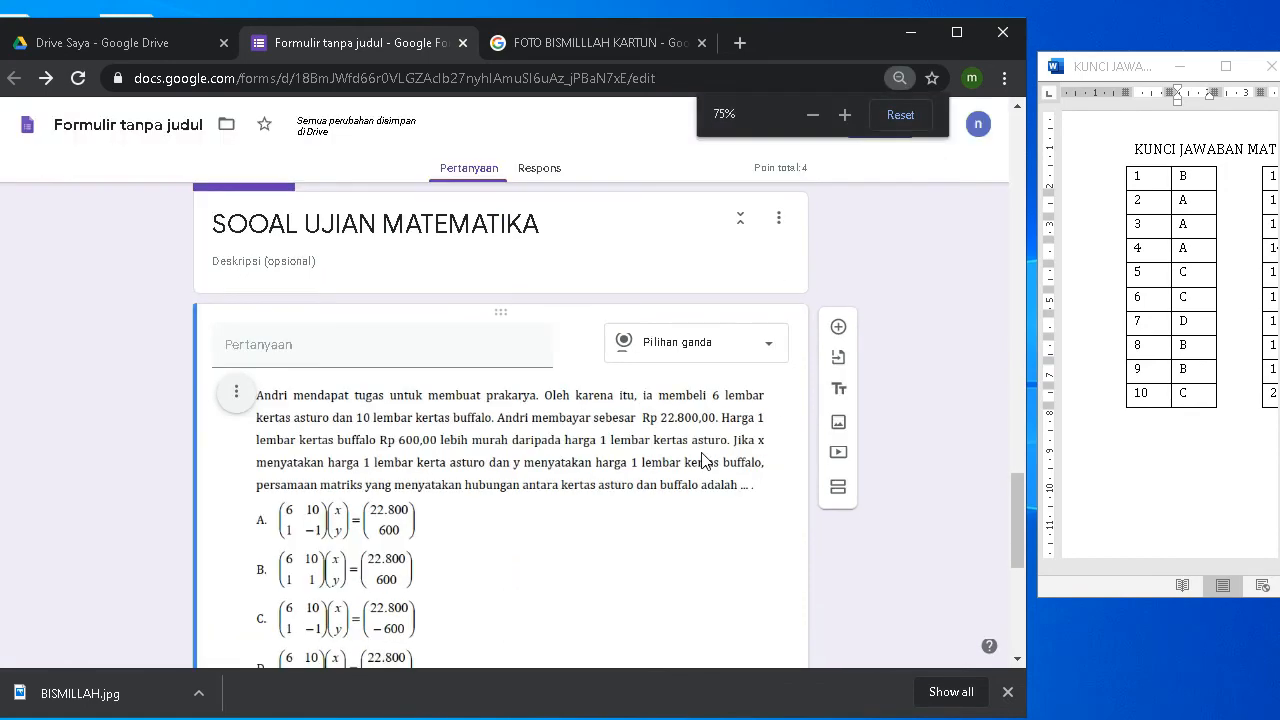
scroll(512, 483, up, 1)
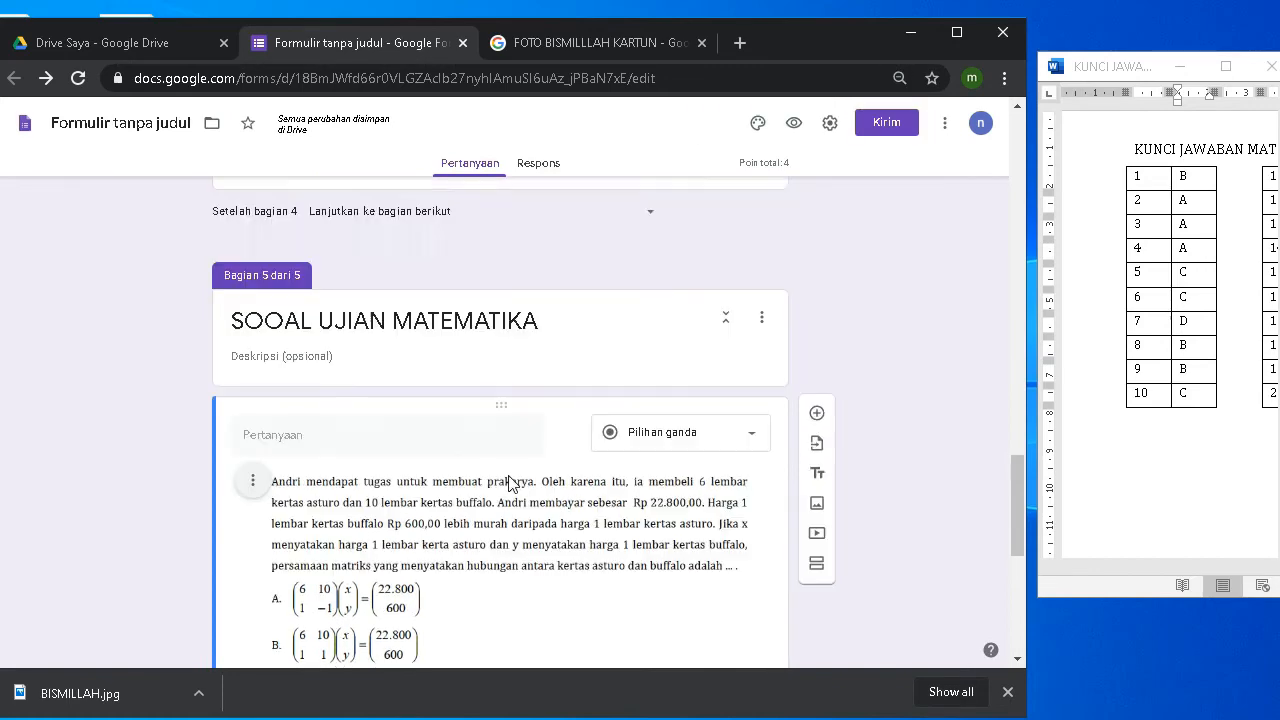
scroll(510, 483, down, 5)
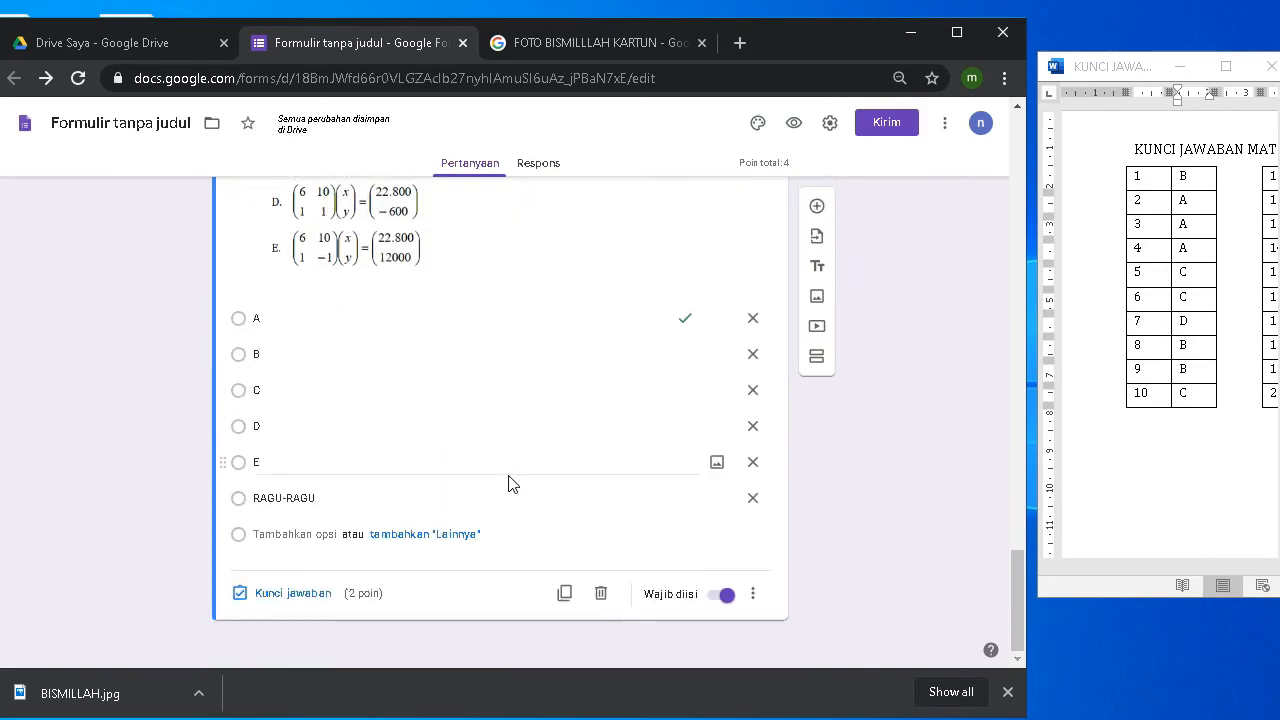
scroll(510, 483, up, 3)
scroll(511, 482, up, 10)
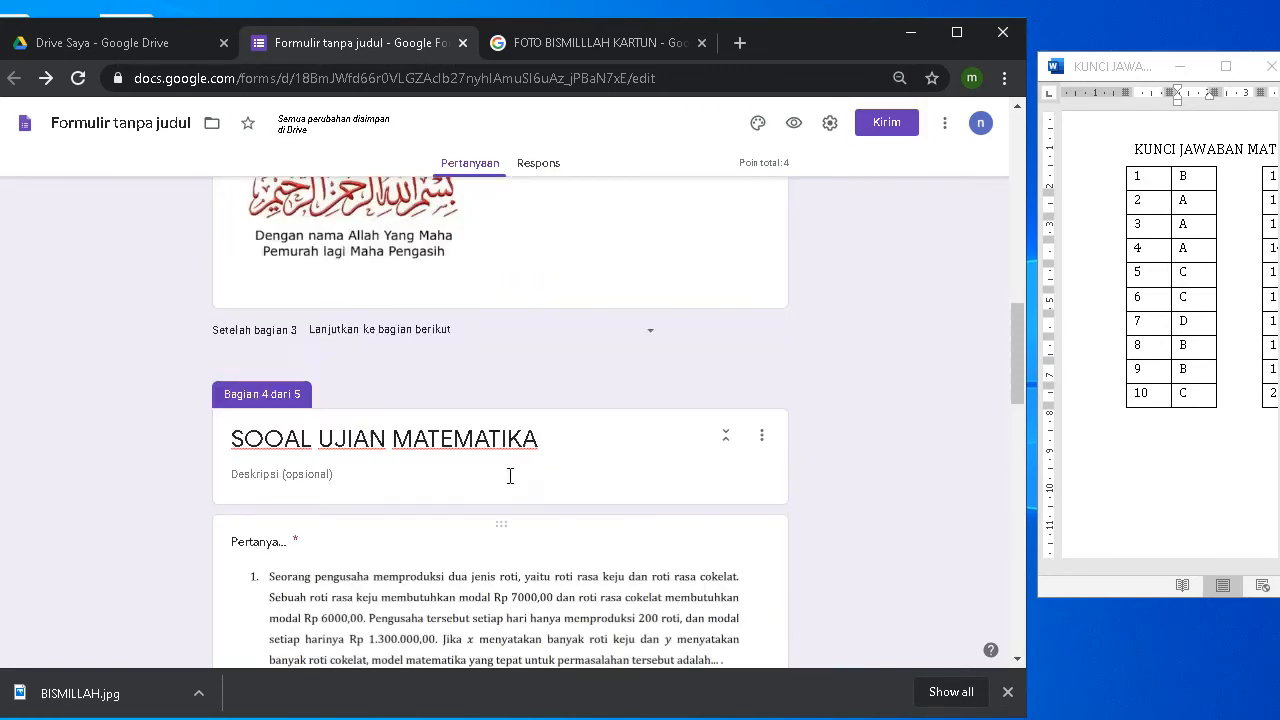
scroll(510, 478, down, 10)
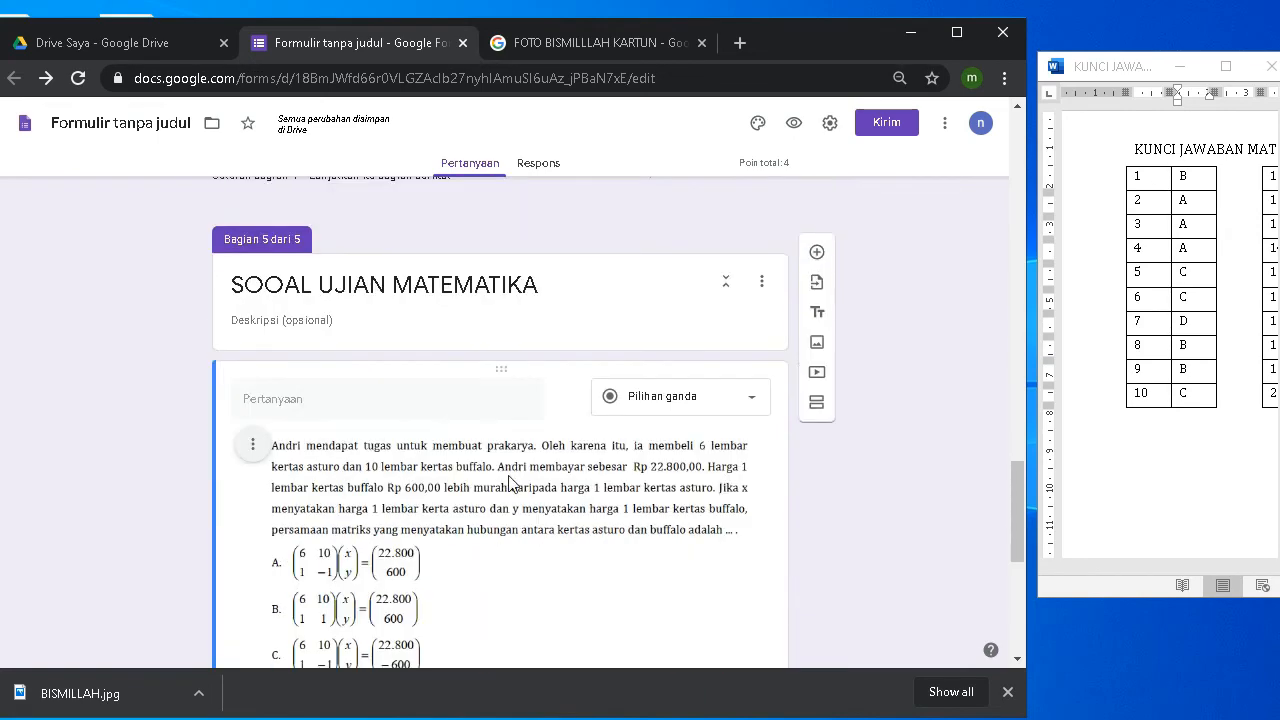
scroll(510, 483, down, 5)
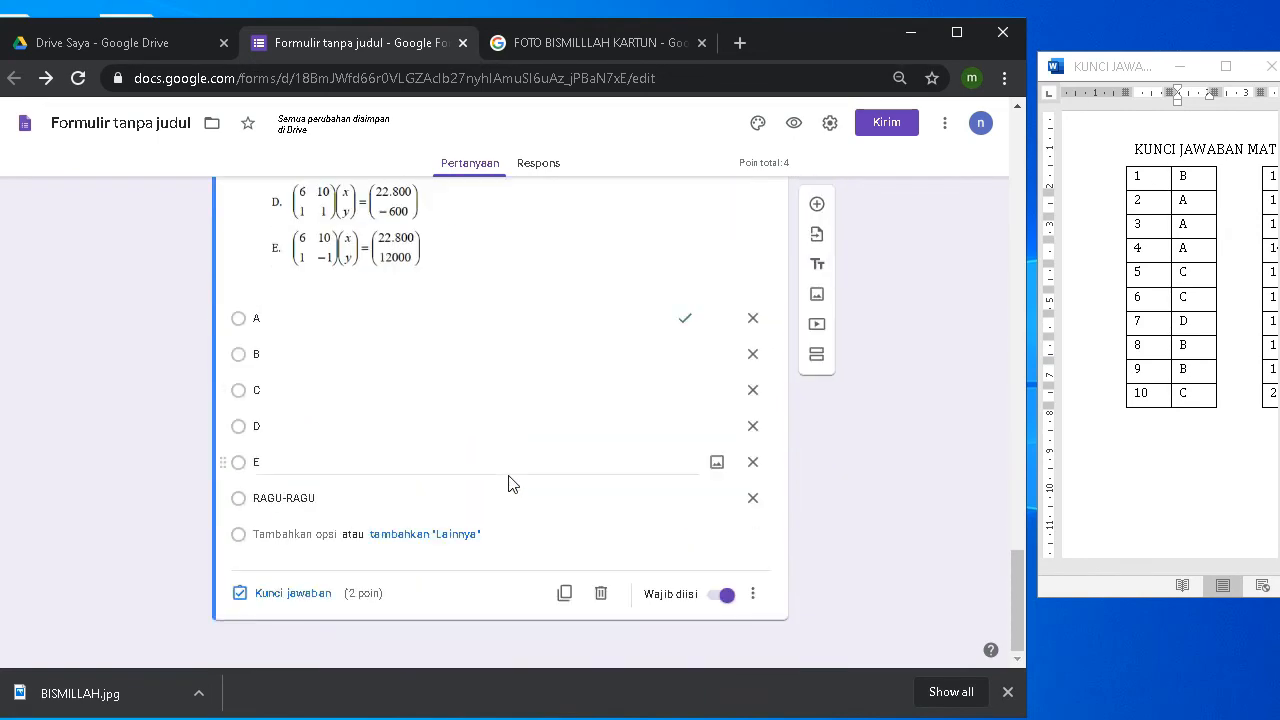
scroll(510, 483, up, 15)
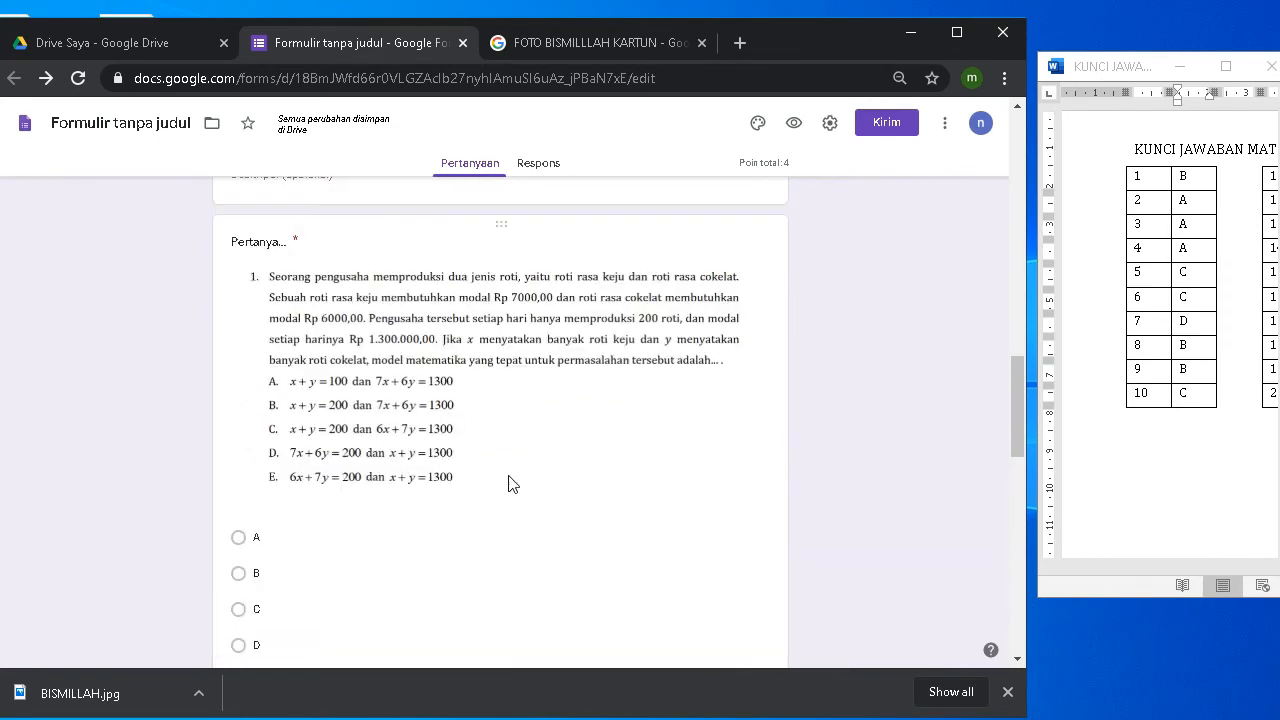
scroll(510, 483, down, 10)
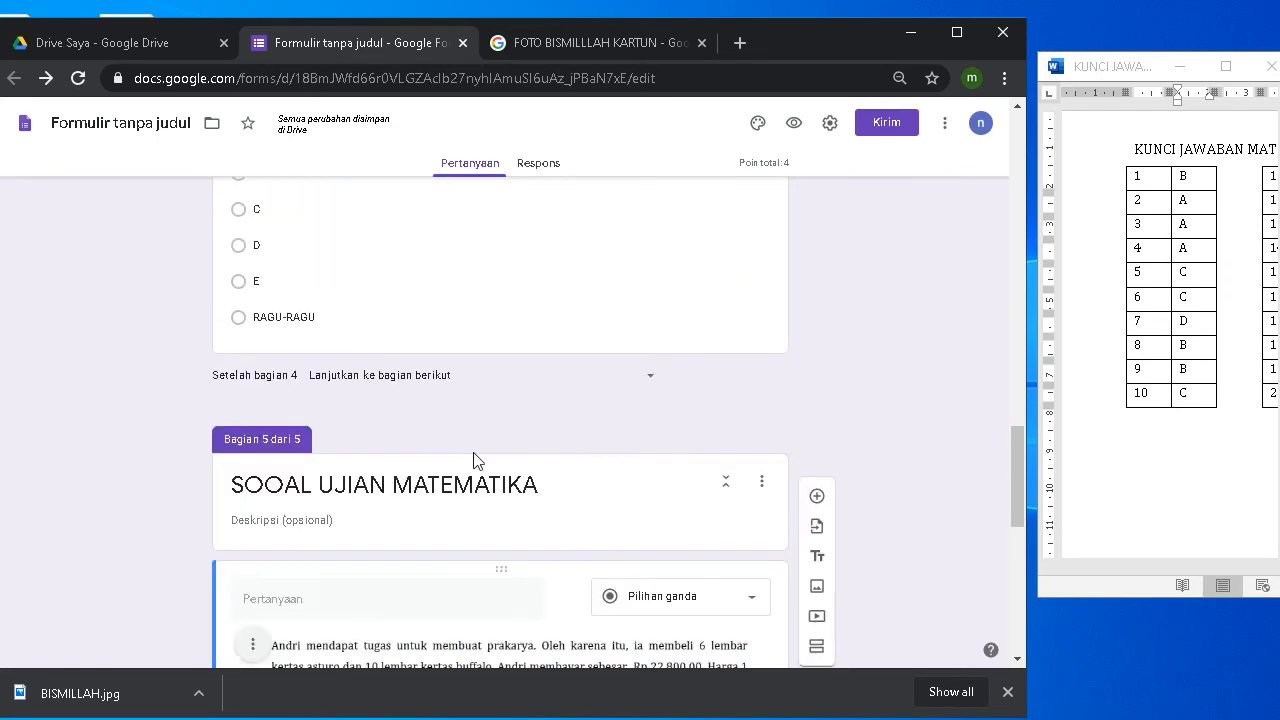
scroll(477, 461, down, 3)
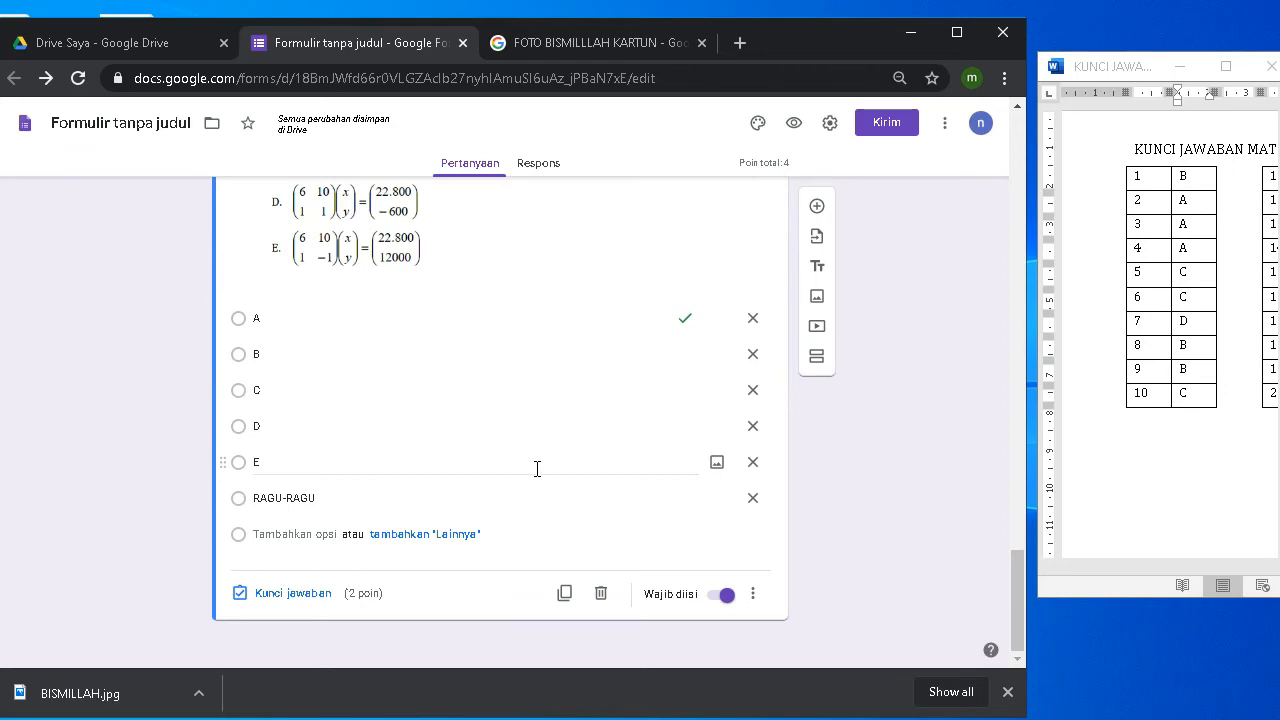
scroll(517, 491, up, 5)
scroll(521, 494, down, 3)
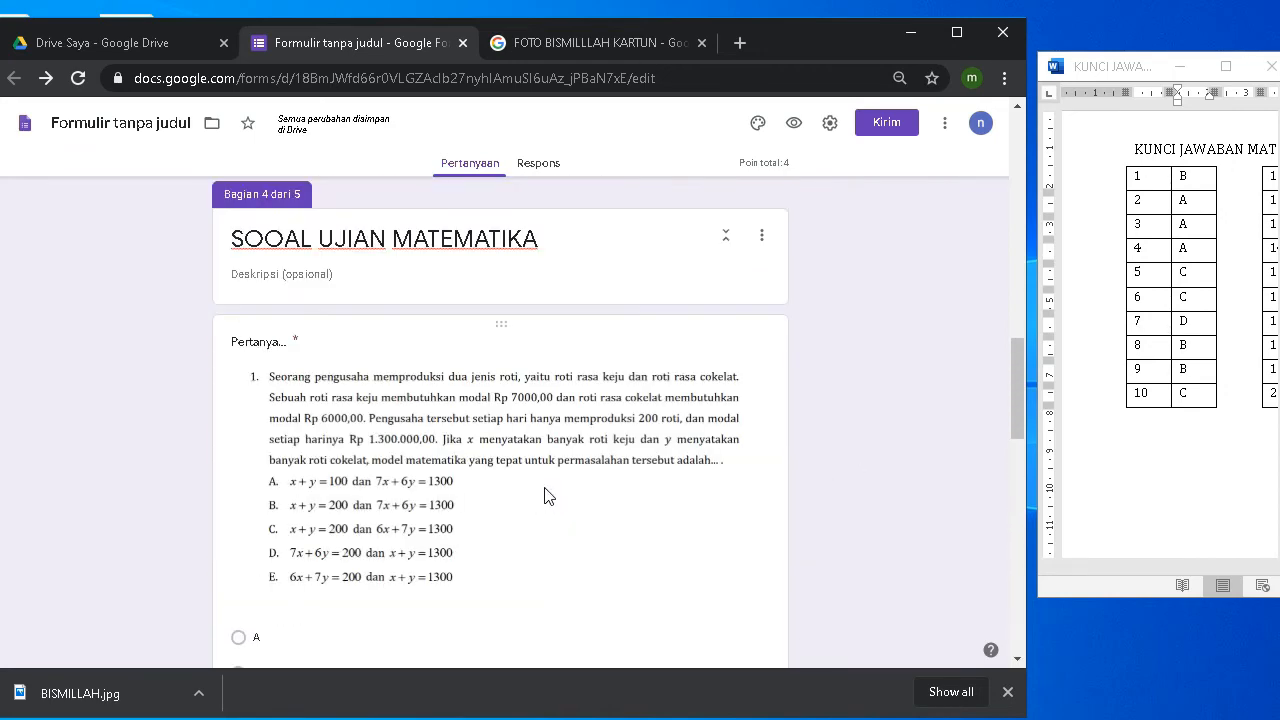
click(410, 462)
scroll(405, 457, down, 4)
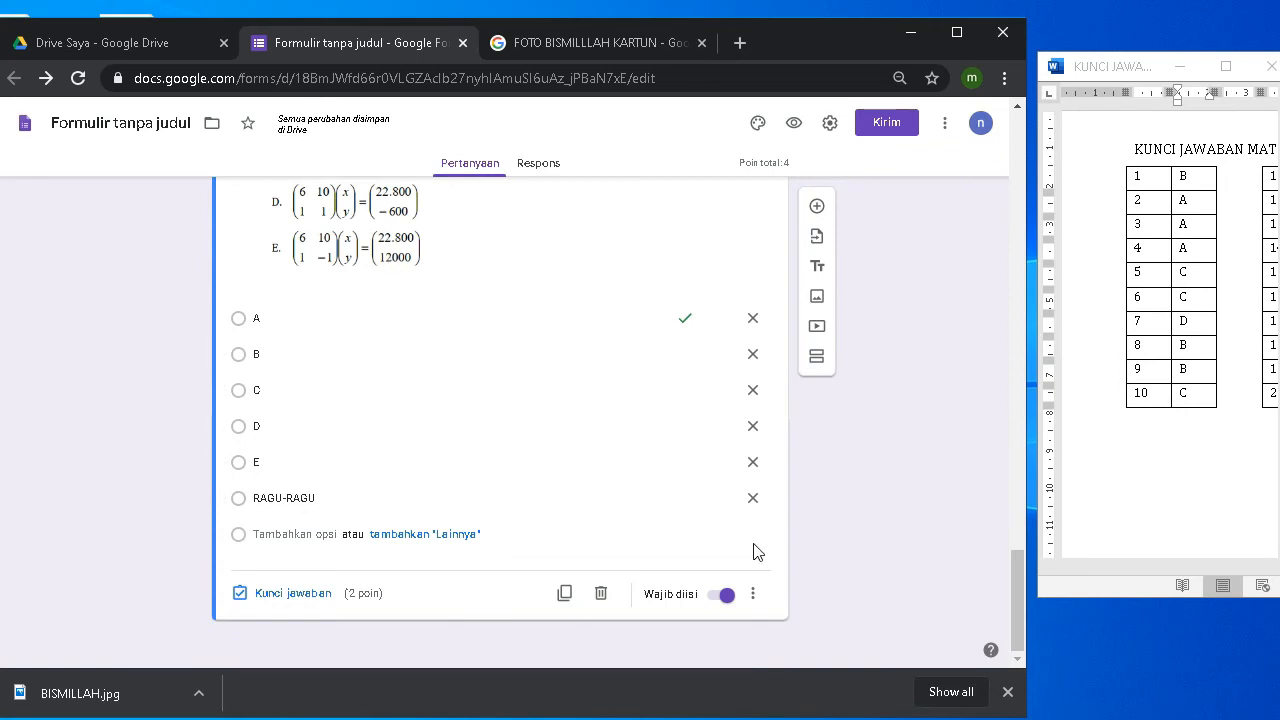
scroll(908, 480, up, 4)
scroll(908, 477, up, 2)
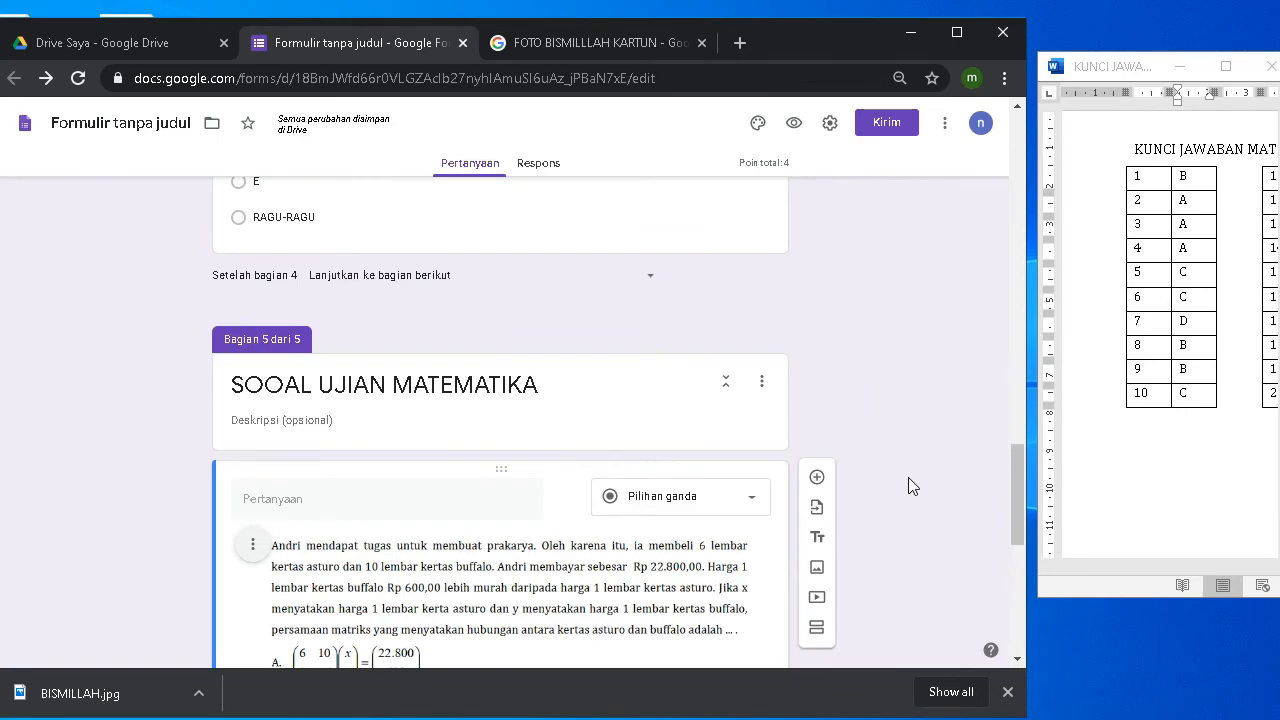
scroll(908, 477, down, 6)
scroll(832, 479, up, 1)
scroll(832, 479, down, 1)
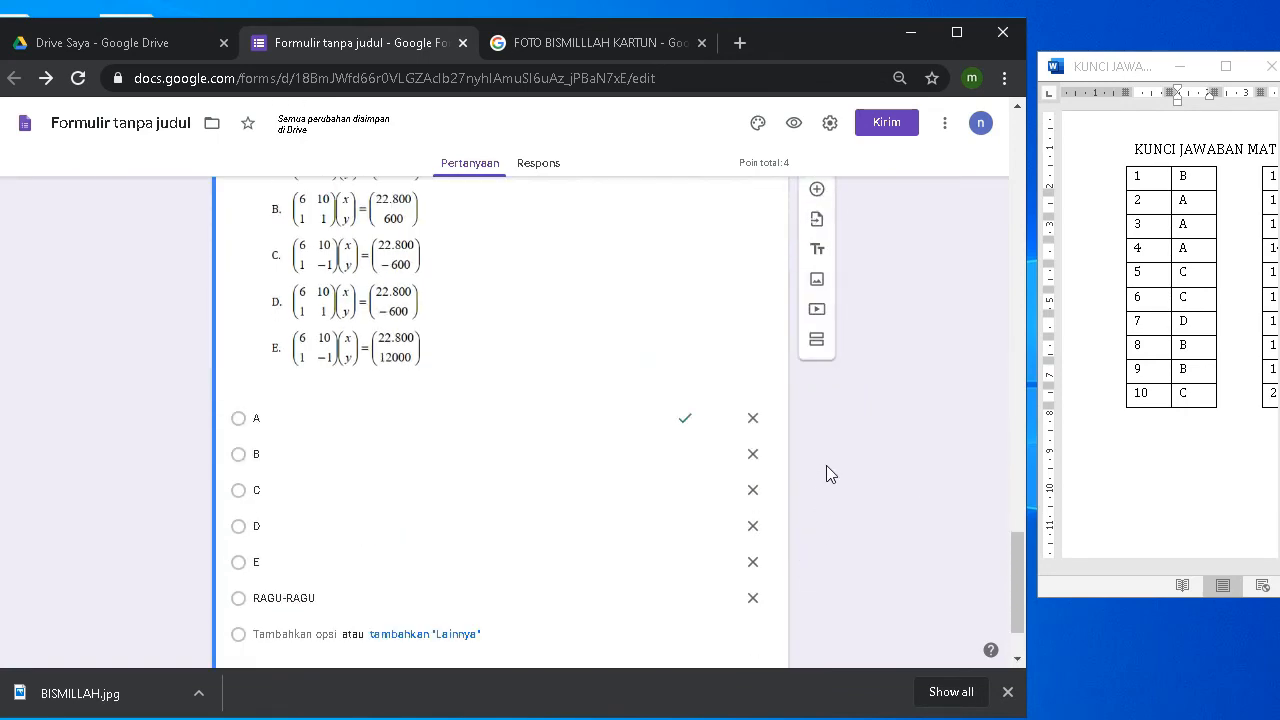
Step: Add a new section after section 5 and title it 'HALAMAN PERSETUJUAN'
click(817, 357)
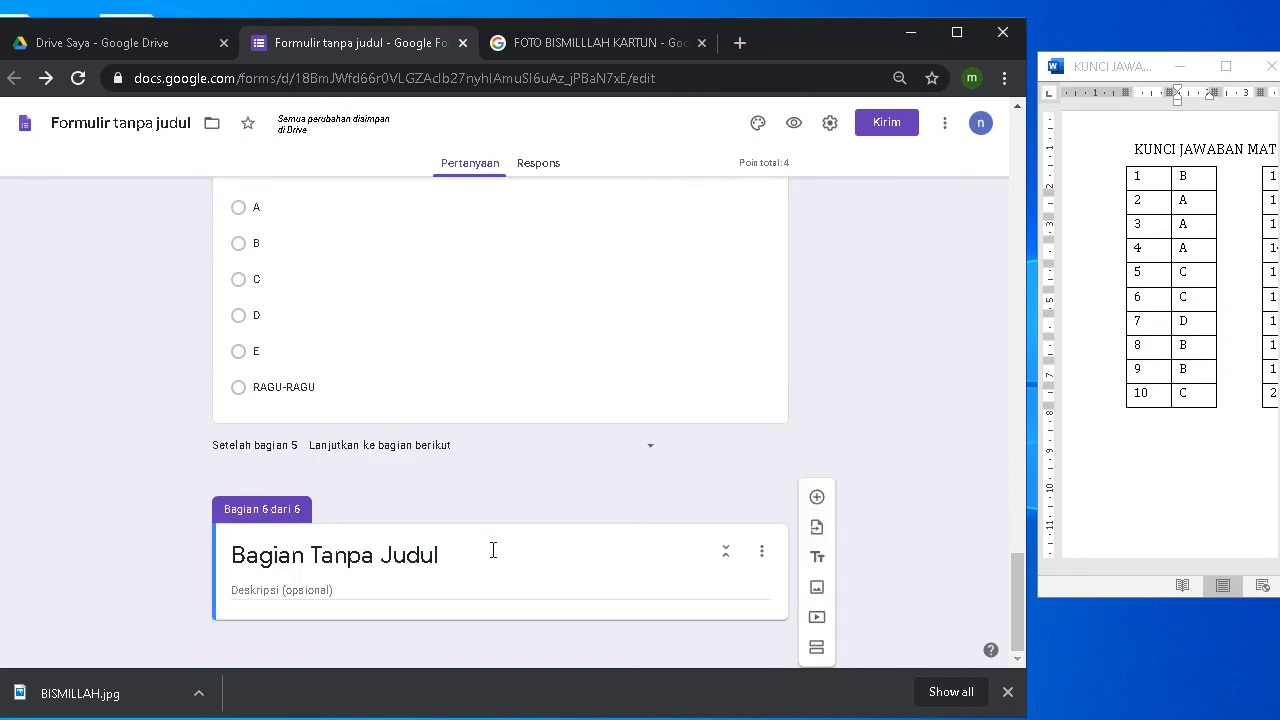
click(389, 555)
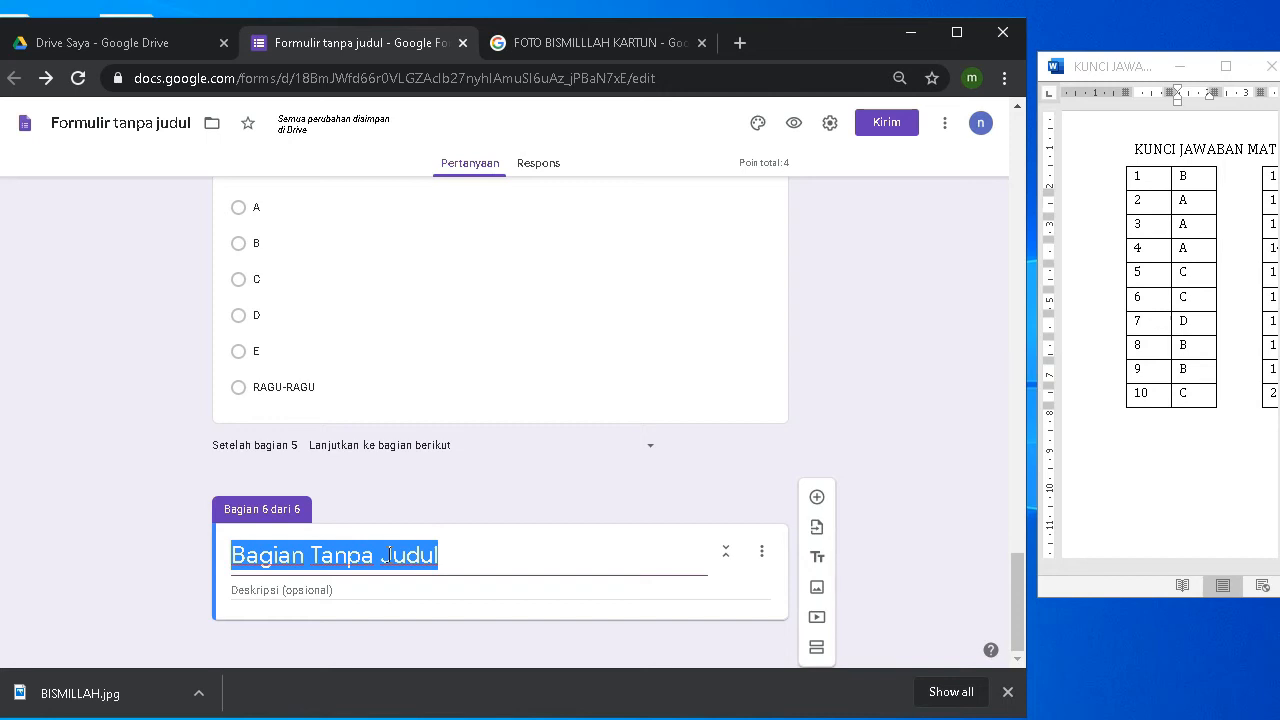
text(HALS)
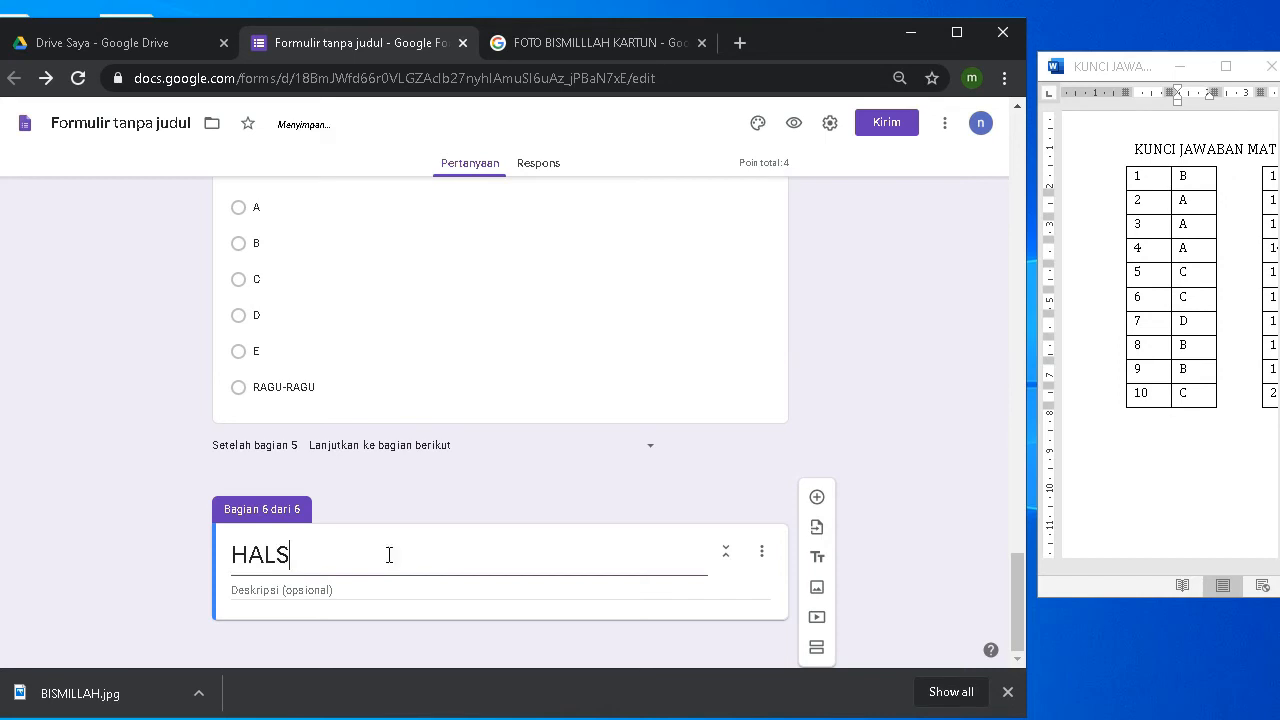
key(BackSpace)
text(AMAB)
key(BackSpace)
text(N PERSETUJUAN)
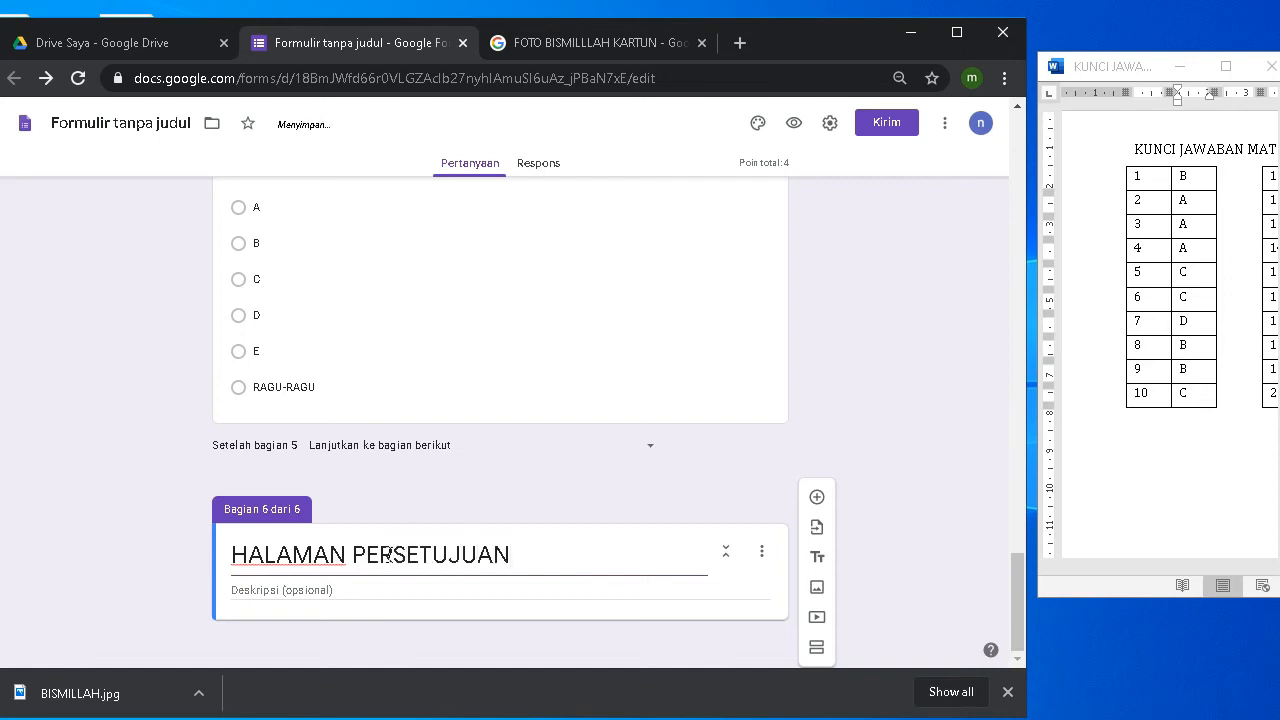
Step: Add a required question titled 'SILAKA KETIK HURUF Y UNTUK MENGAKHIRI' to the approval section
click(824, 504)
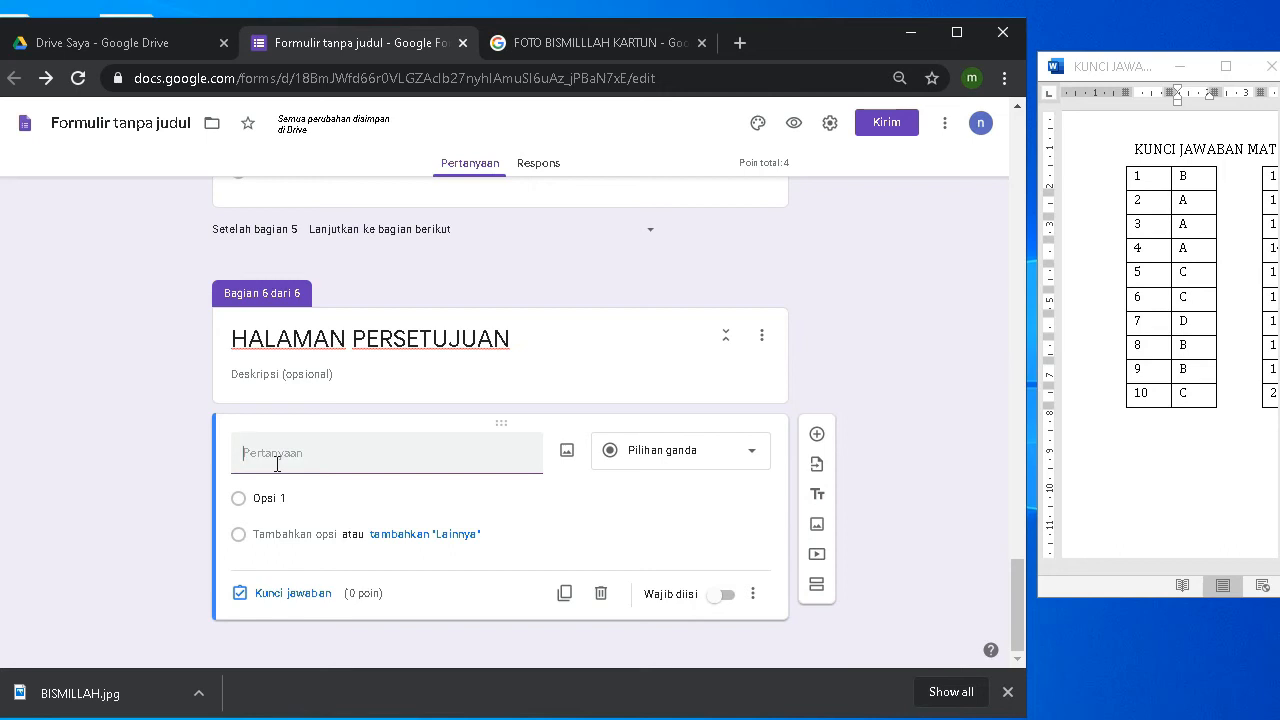
text(SIL)
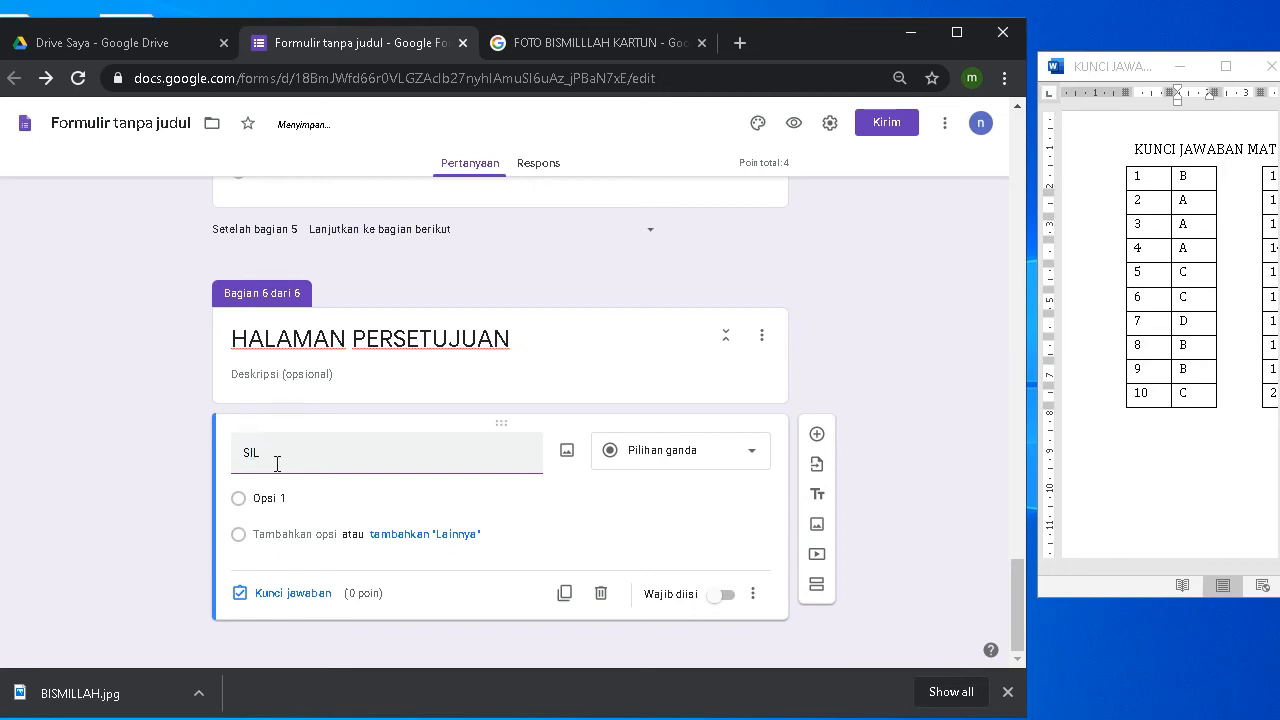
text(AKAN)
key(BackSpace)
text(K)
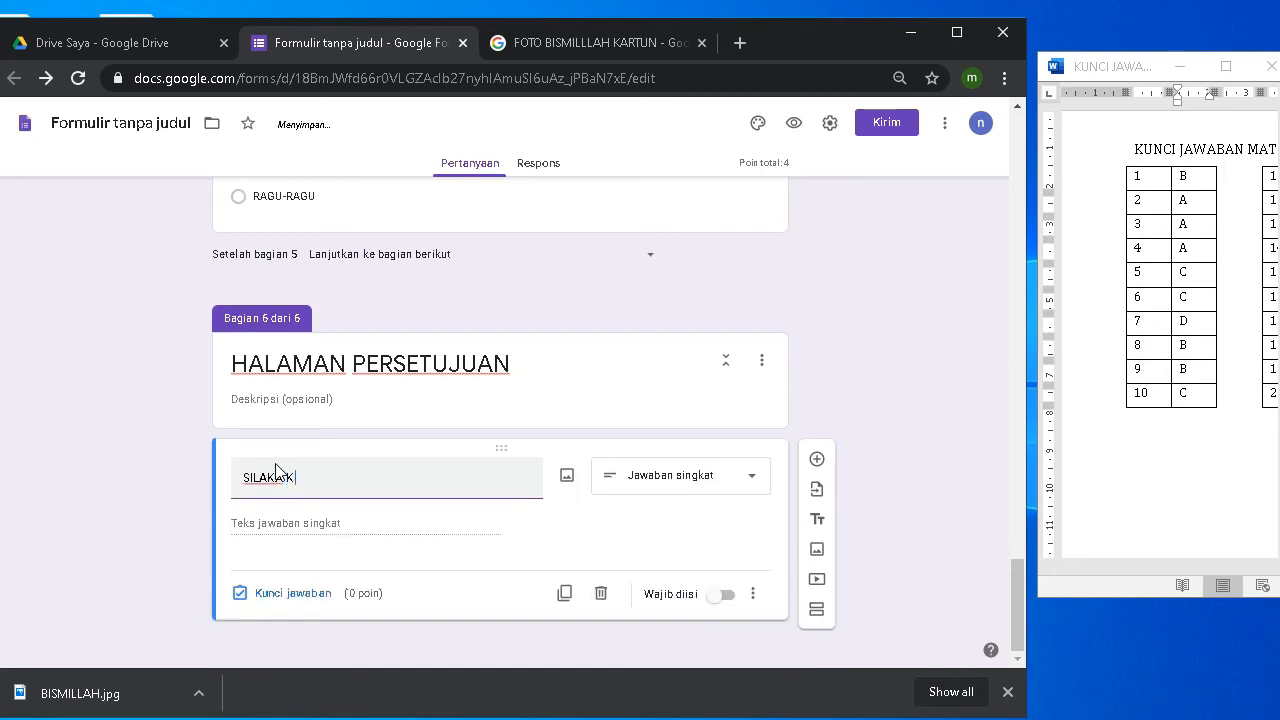
text(ETIK HURU )
text( Y UNTU)
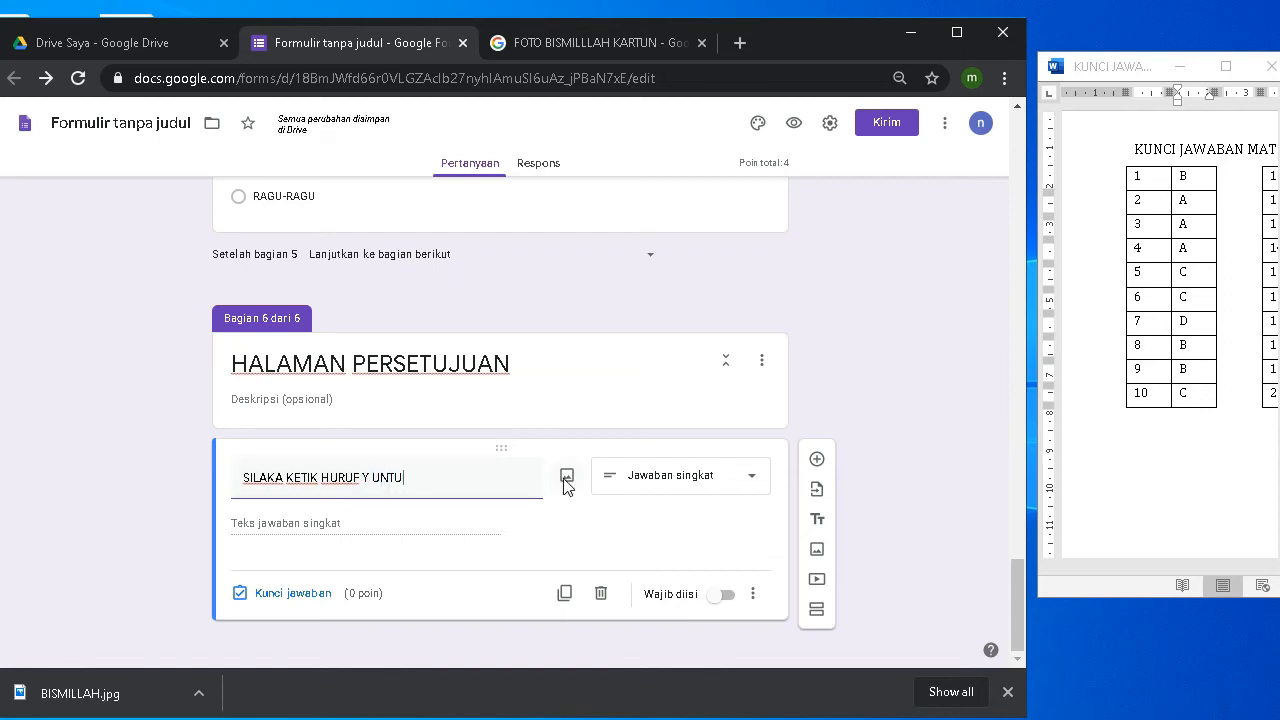
text(K M)
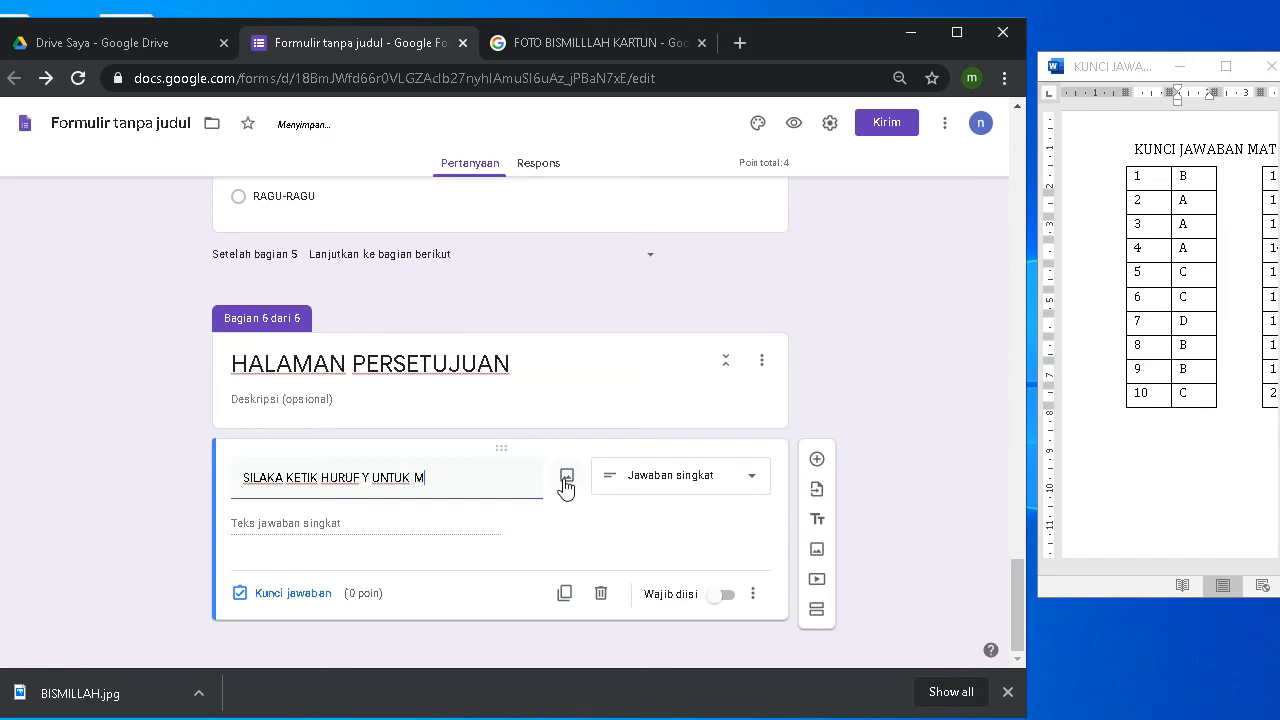
text(ENGAKHIRI)
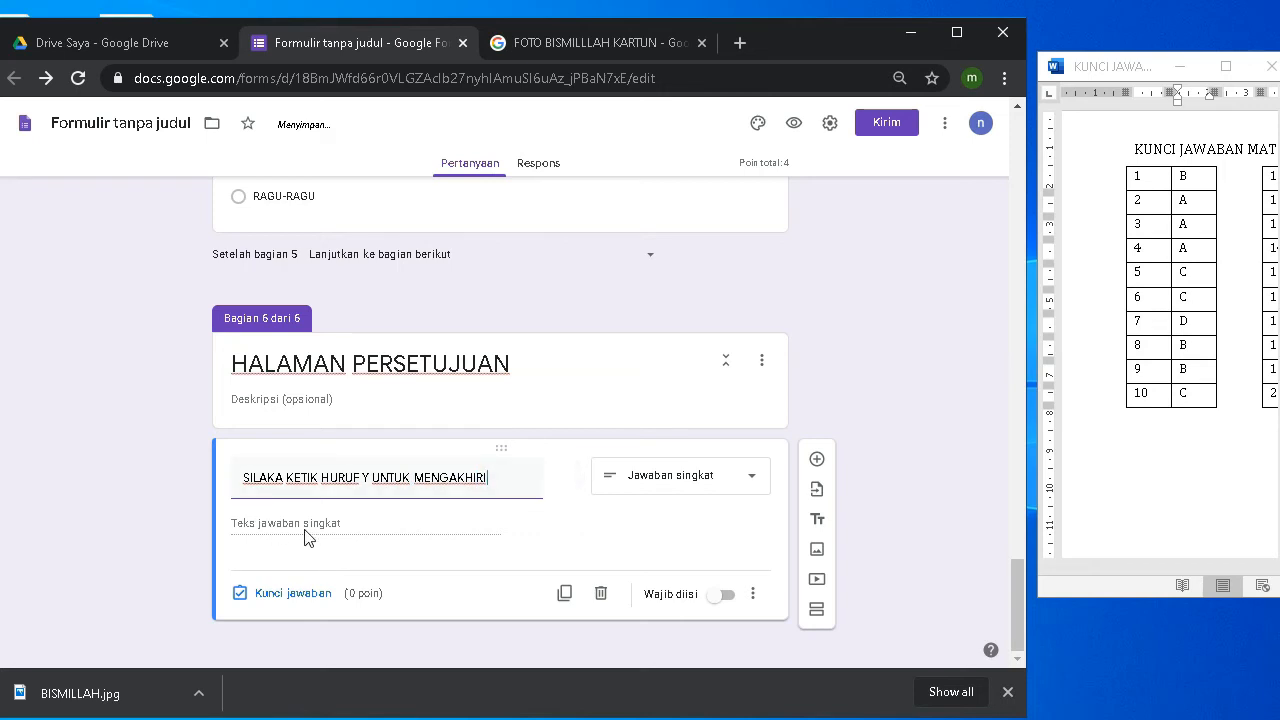
click(724, 596)
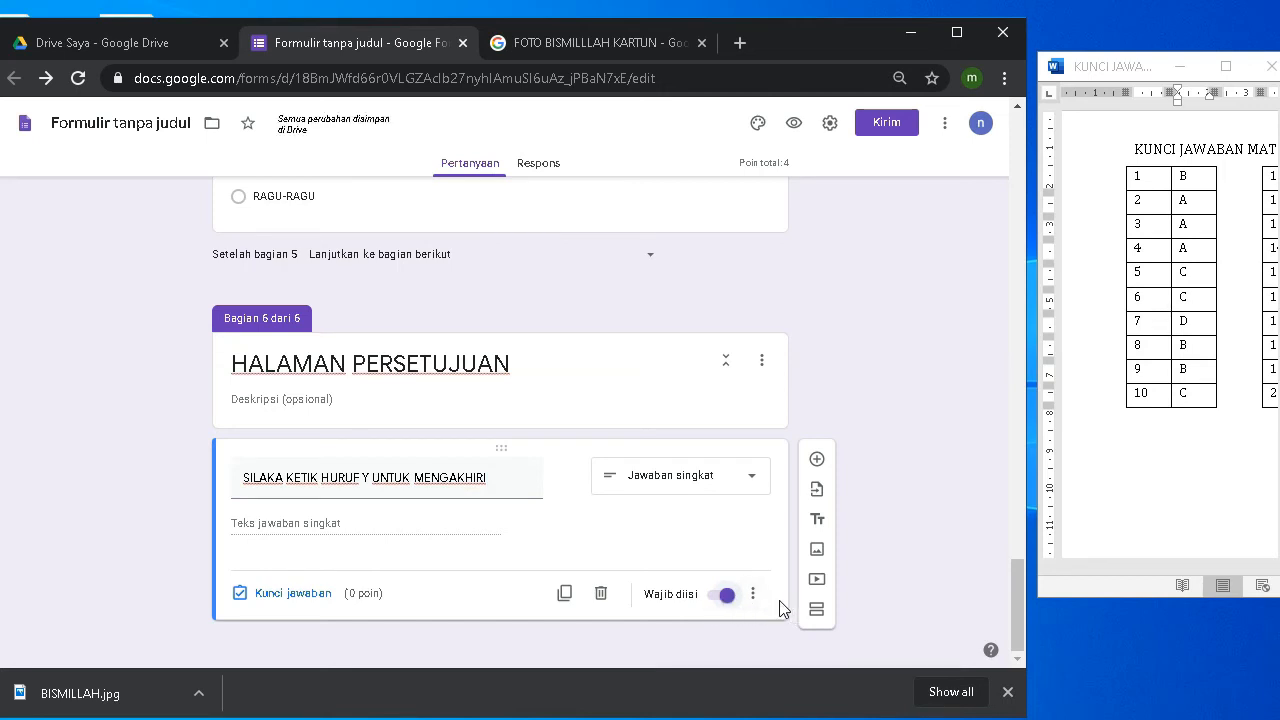
Step: Add response validation requiring the text answer to contain Y
click(754, 596)
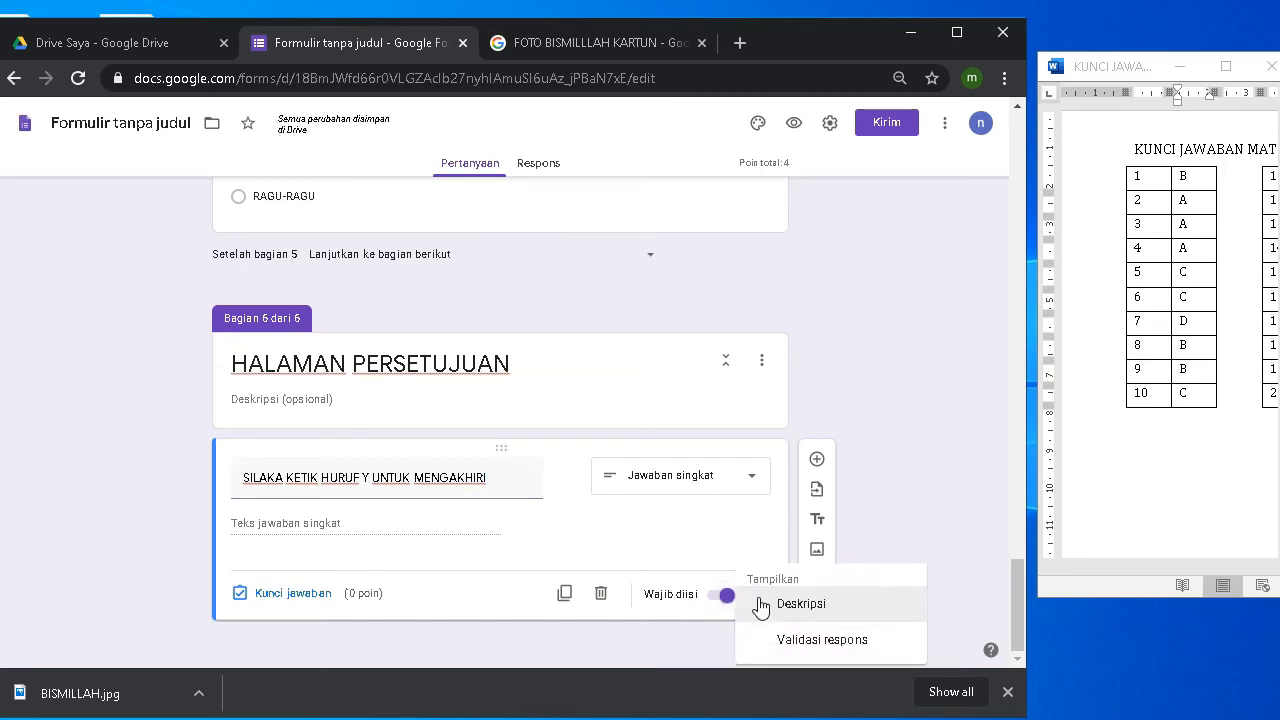
click(822, 641)
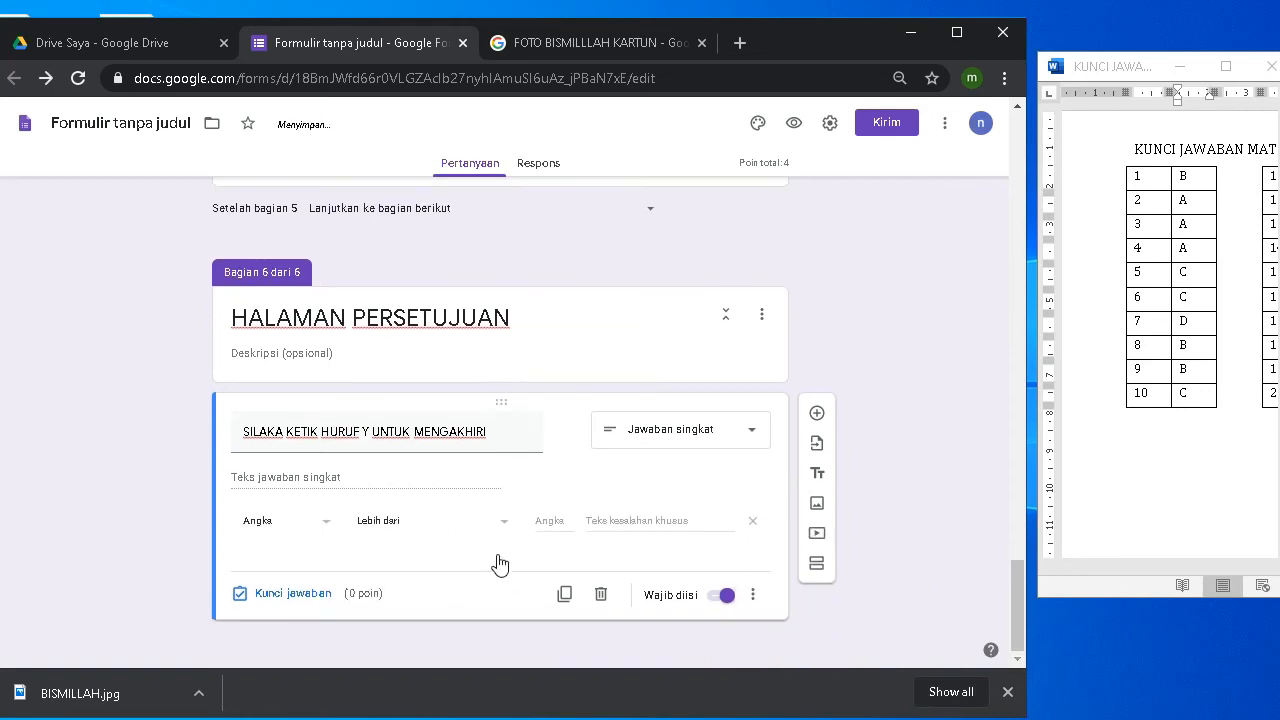
click(294, 527)
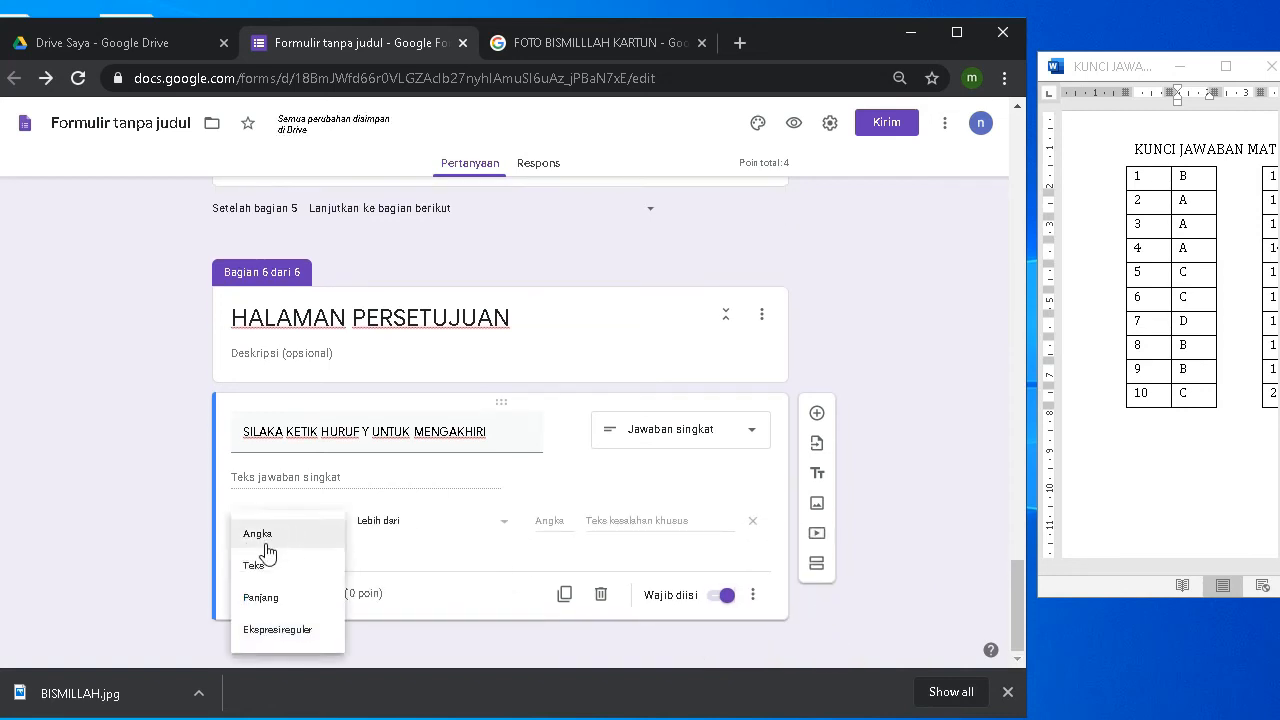
click(253, 566)
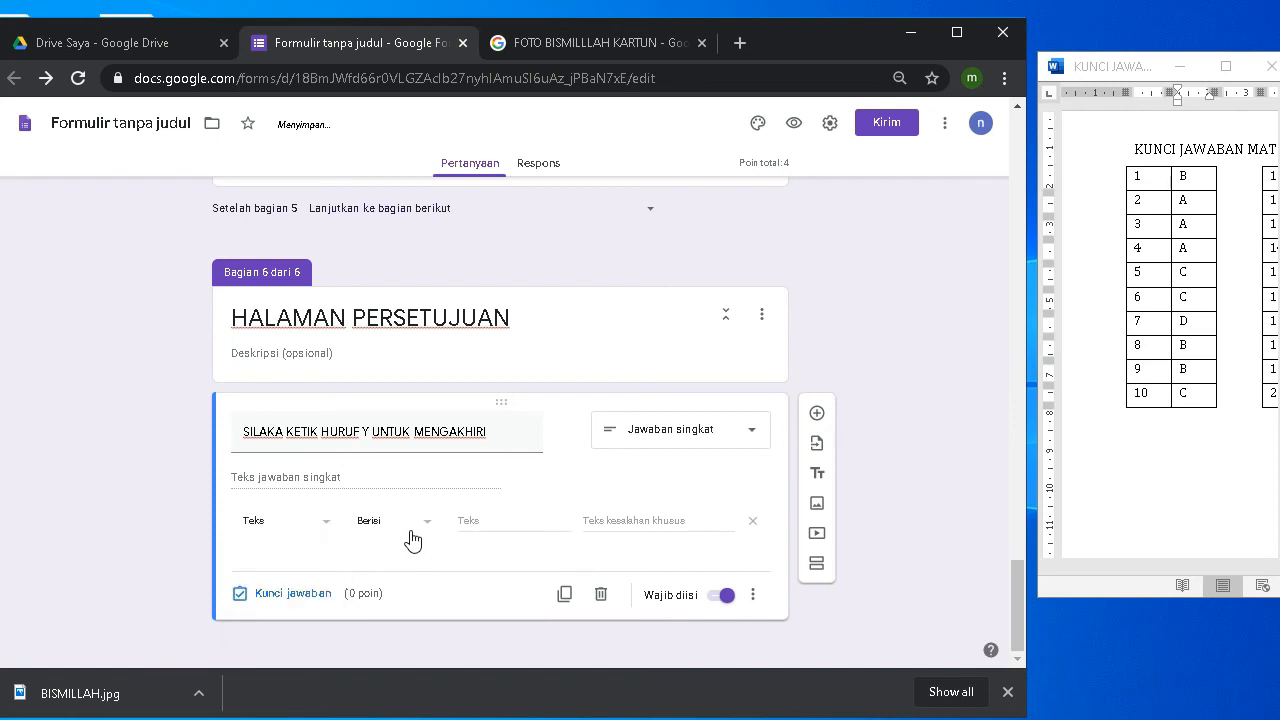
click(501, 520)
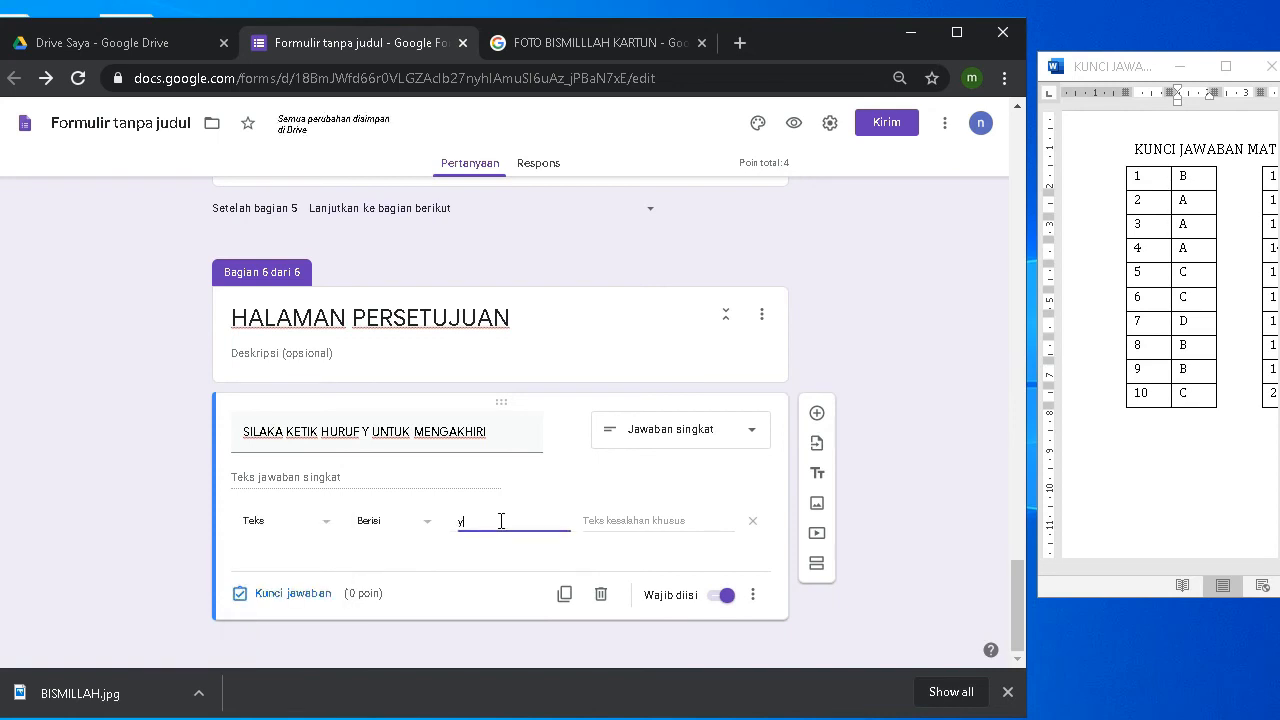
text(y)
key(BackSpace)
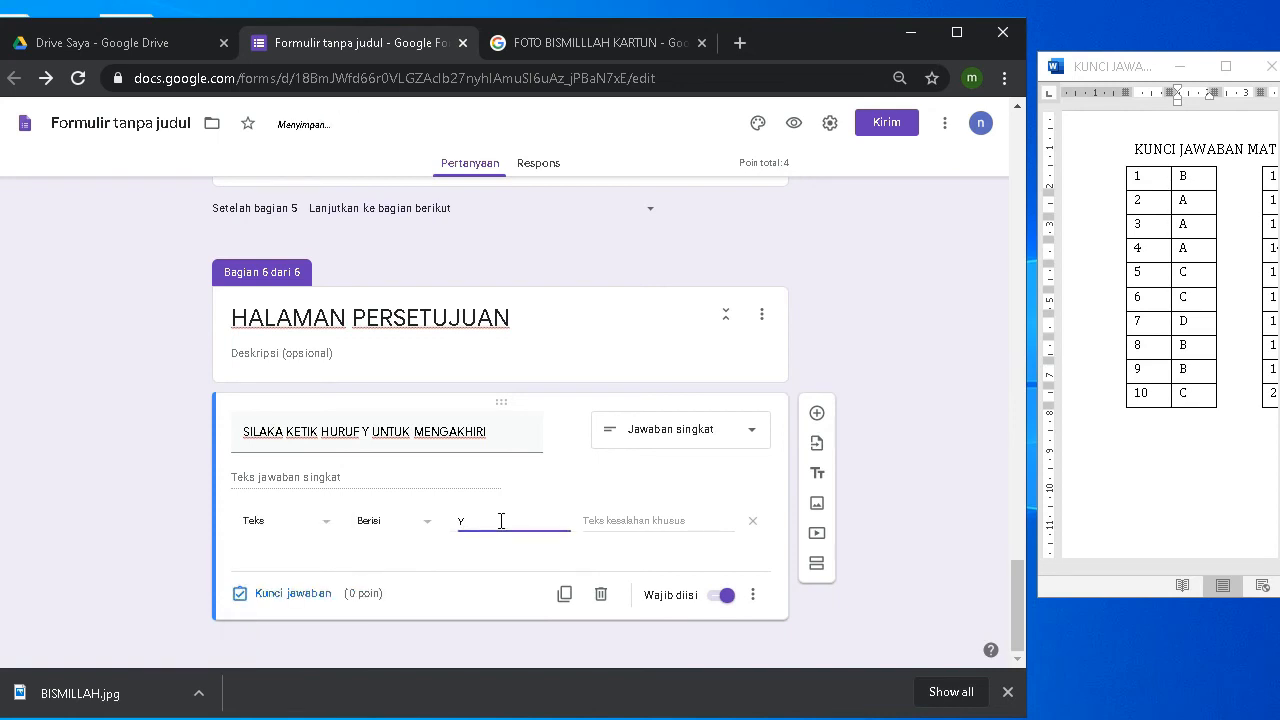
Step: Correct the question title from 'SILAKA' to 'SILAKAN'
triple_click(280, 432)
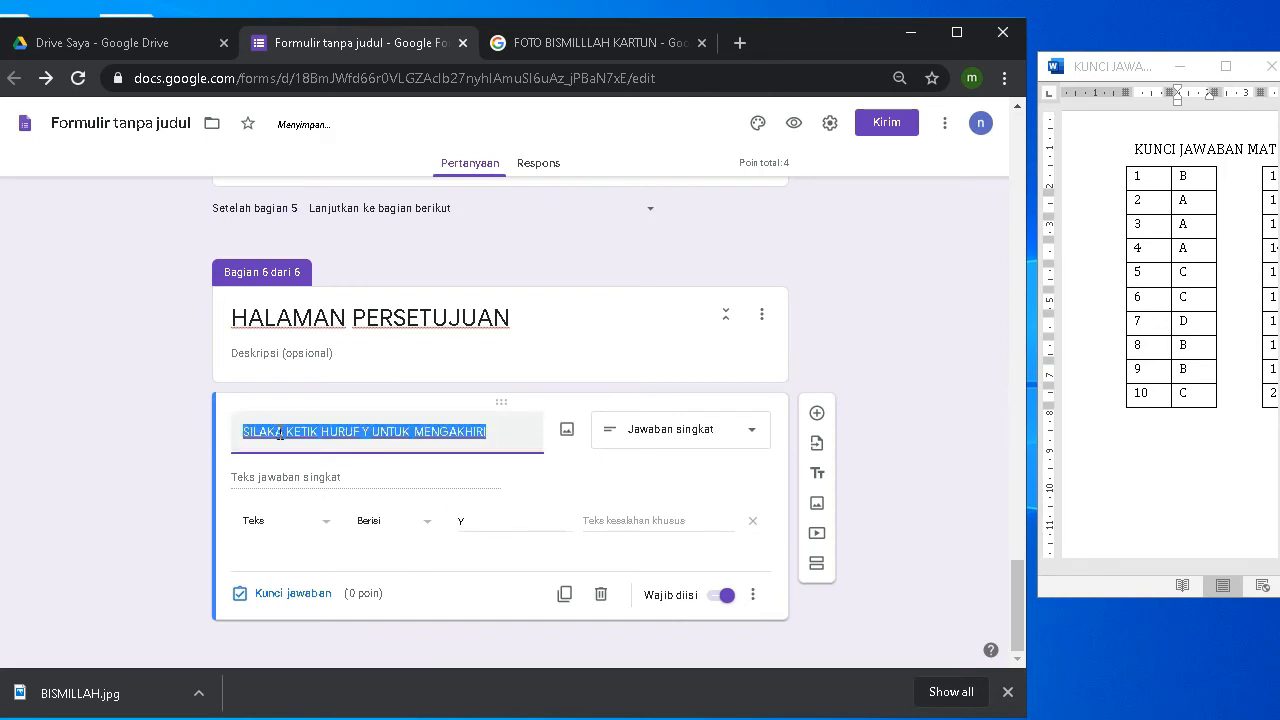
key(Left)
key(Right)
key(Right)
key(Right)
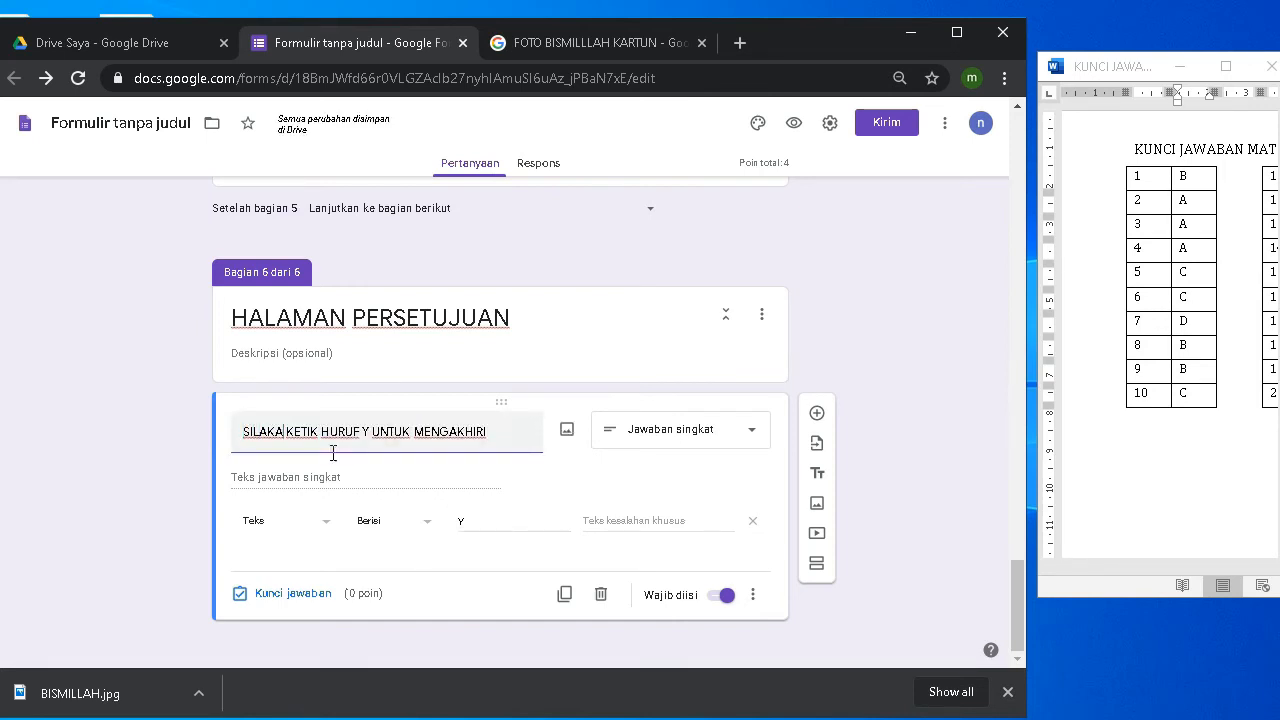
text(N)
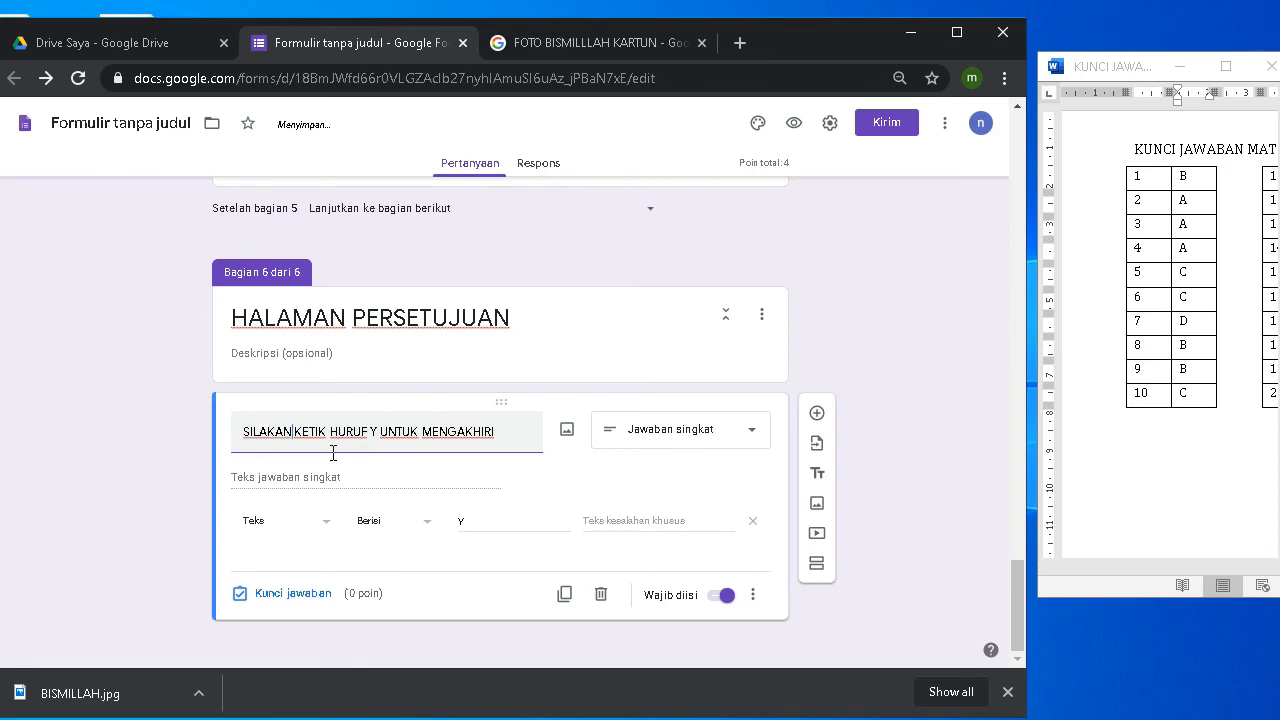
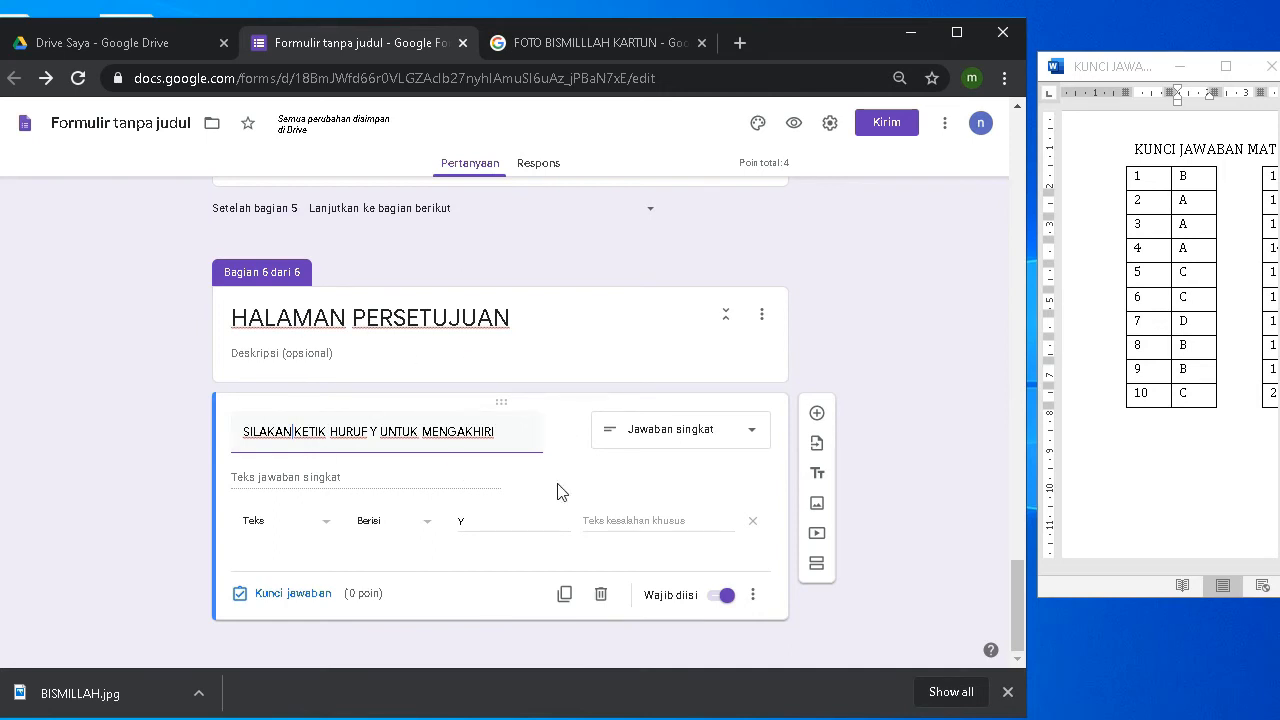
Step: Duplicate the HALAMAN PERSETUJUAN approval section
click(755, 320)
click(763, 444)
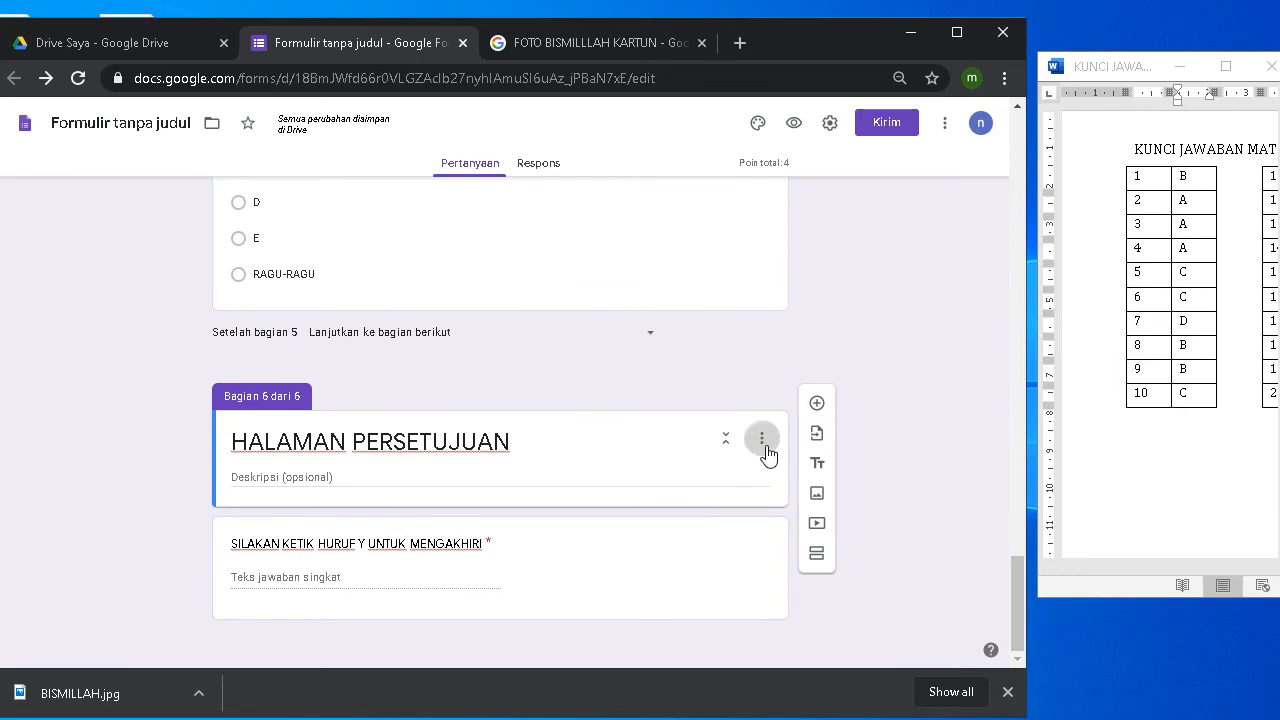
click(777, 484)
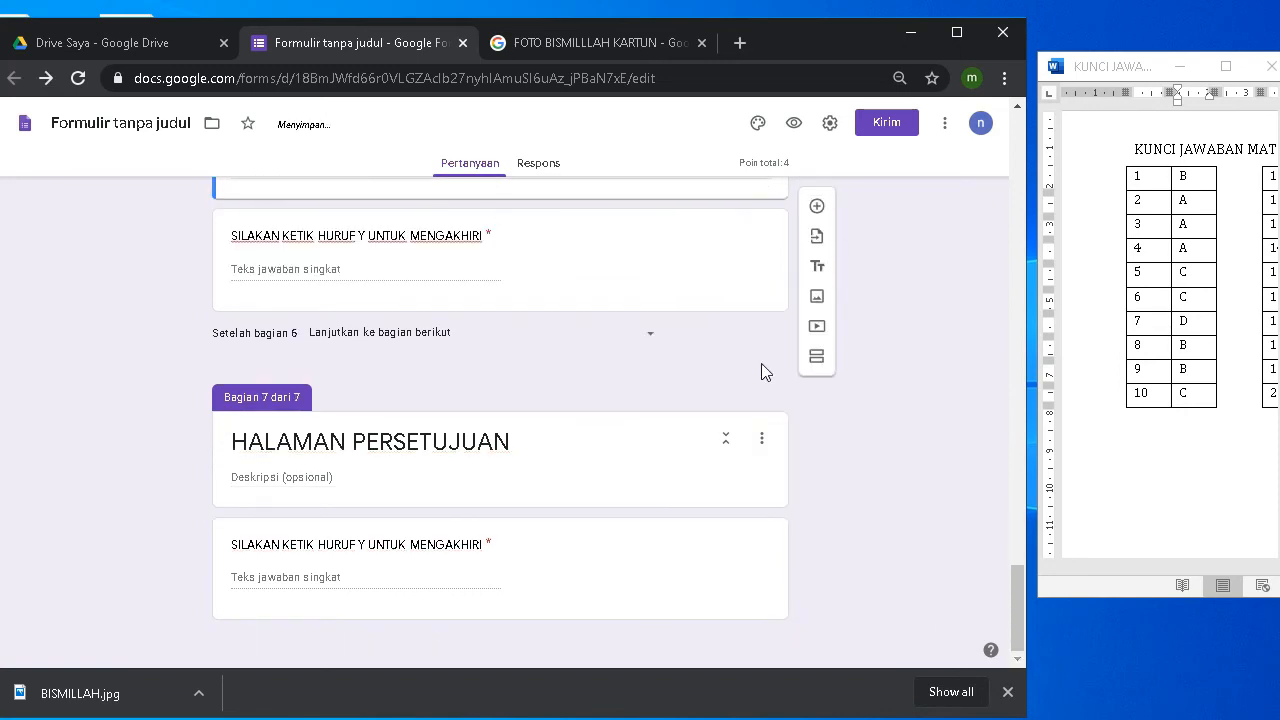
Step: Reword the copy's question to 'JIKA BENAR-BENAR YAKIN, SILAKAN KETIK KEMBALI HURUF Y UNTUK MENGAKHIRI'
click(260, 548)
click(263, 554)
scroll(640, 550, down, 1)
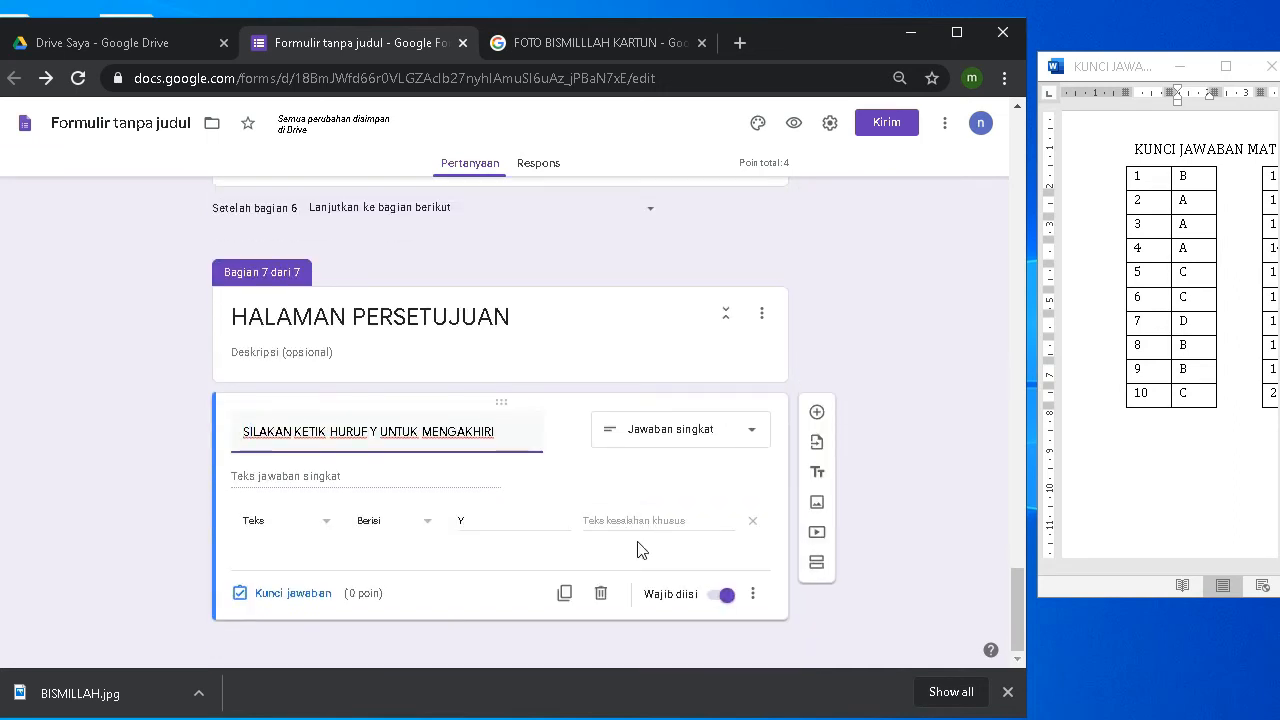
text(JIKA )
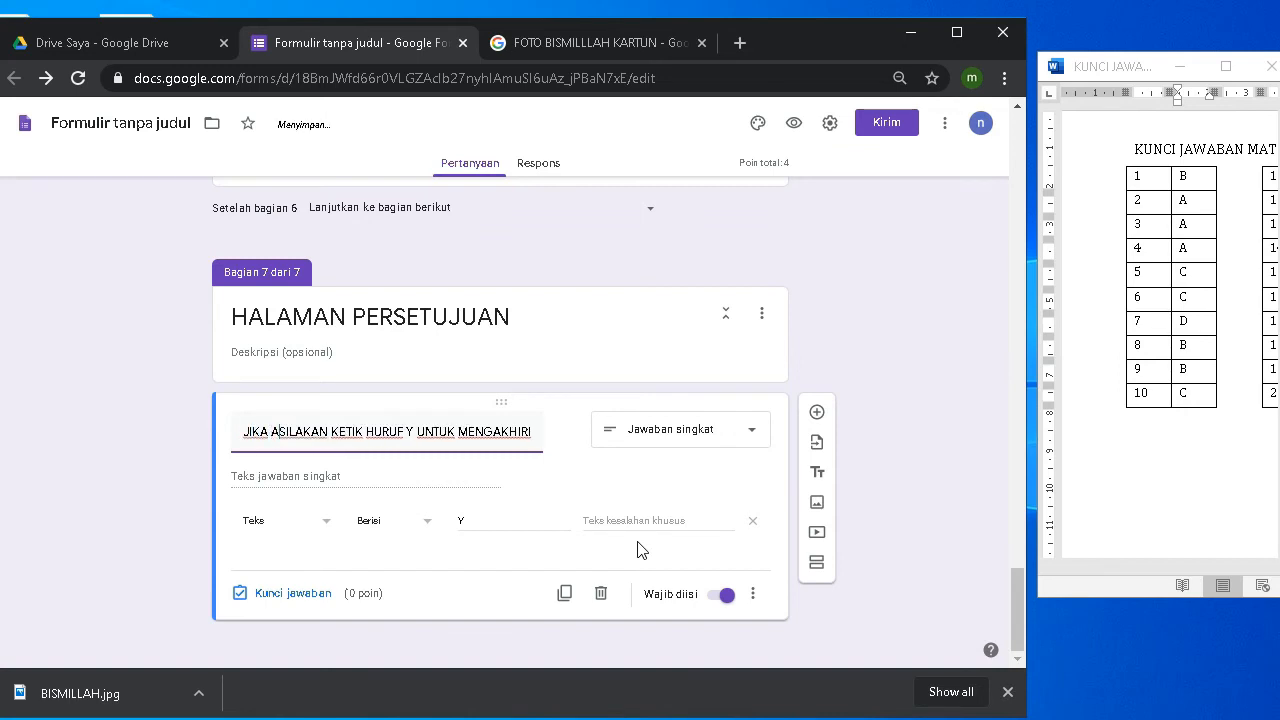
text(BENAR)
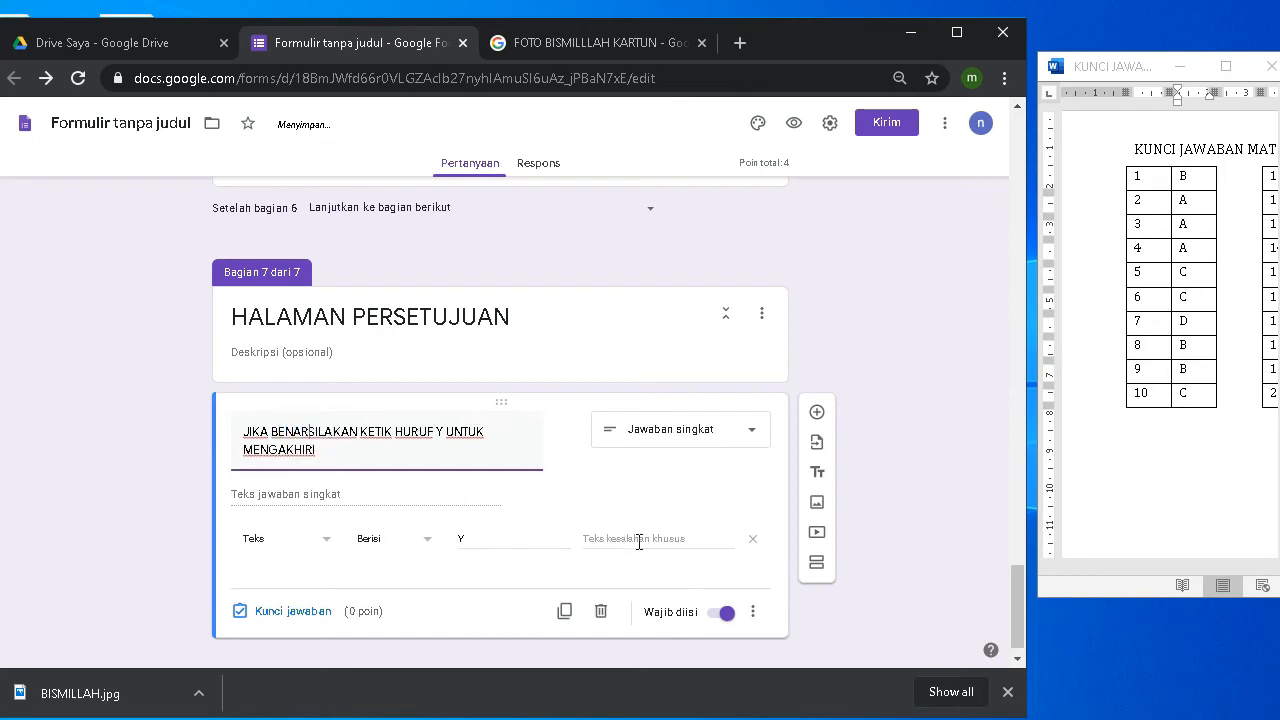
text(-BENAR )
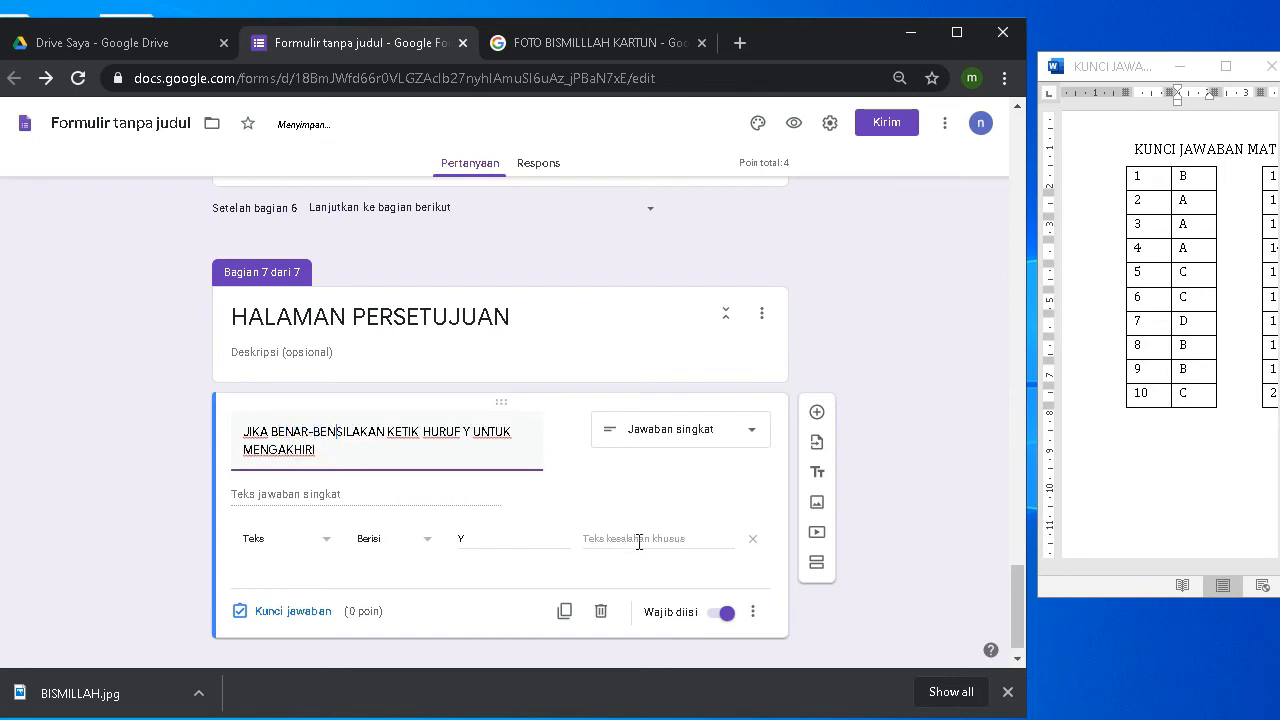
text(YA)
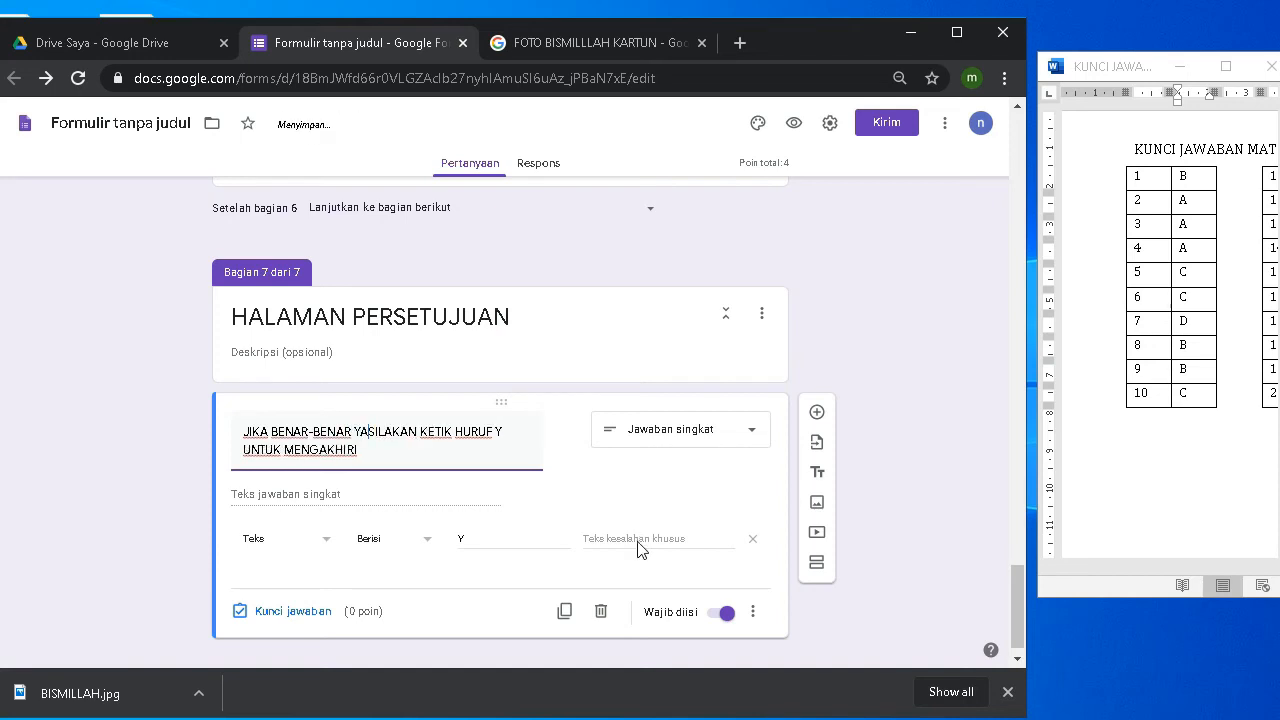
text(KIN)
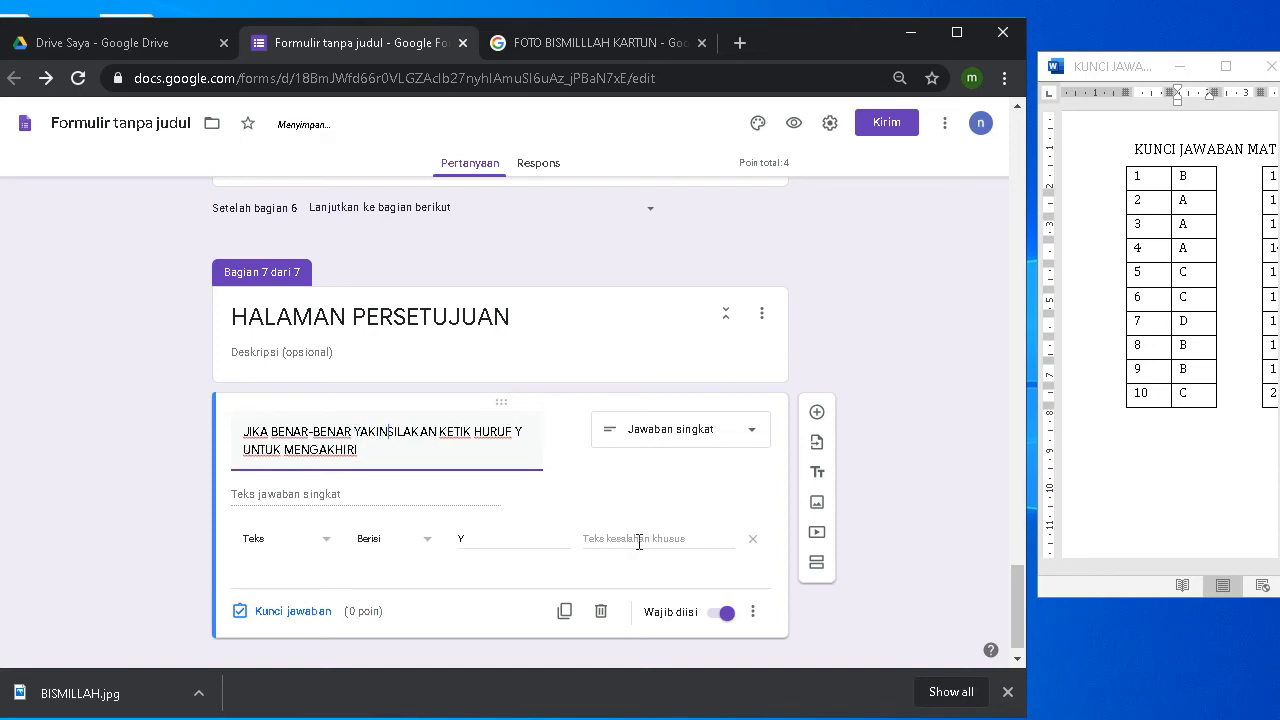
text(,)
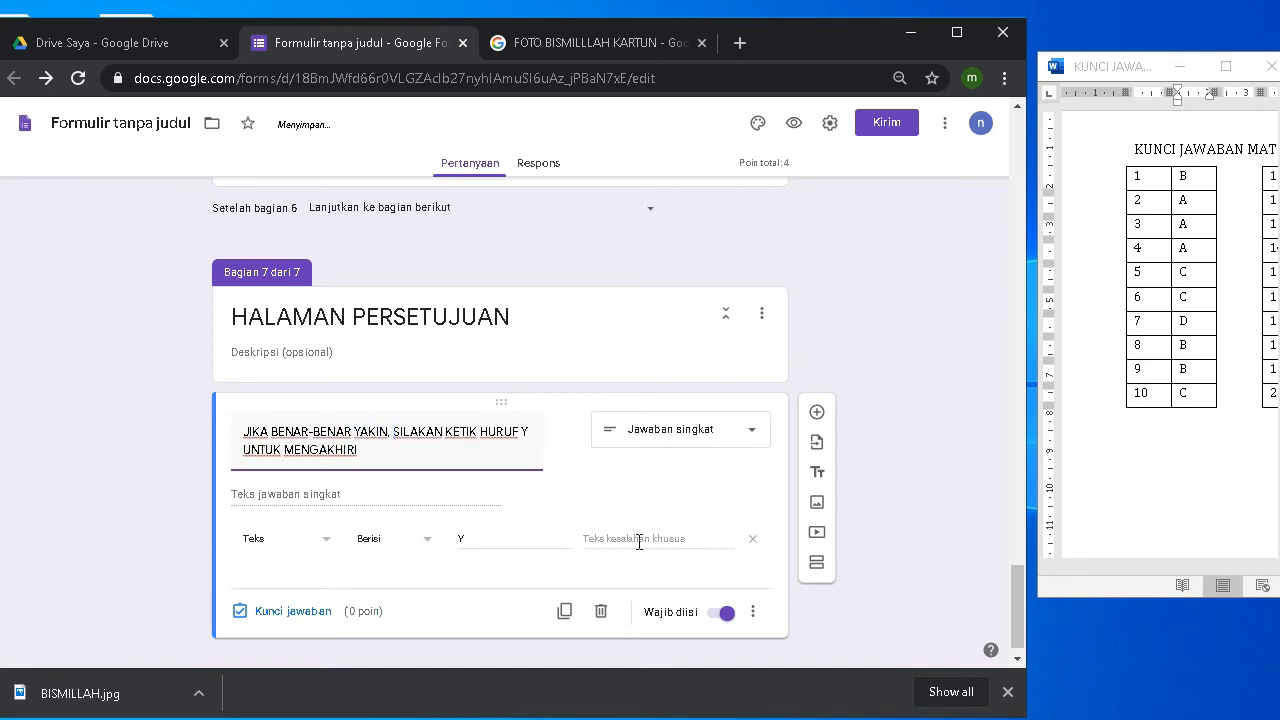
key(Right)
key(Right)
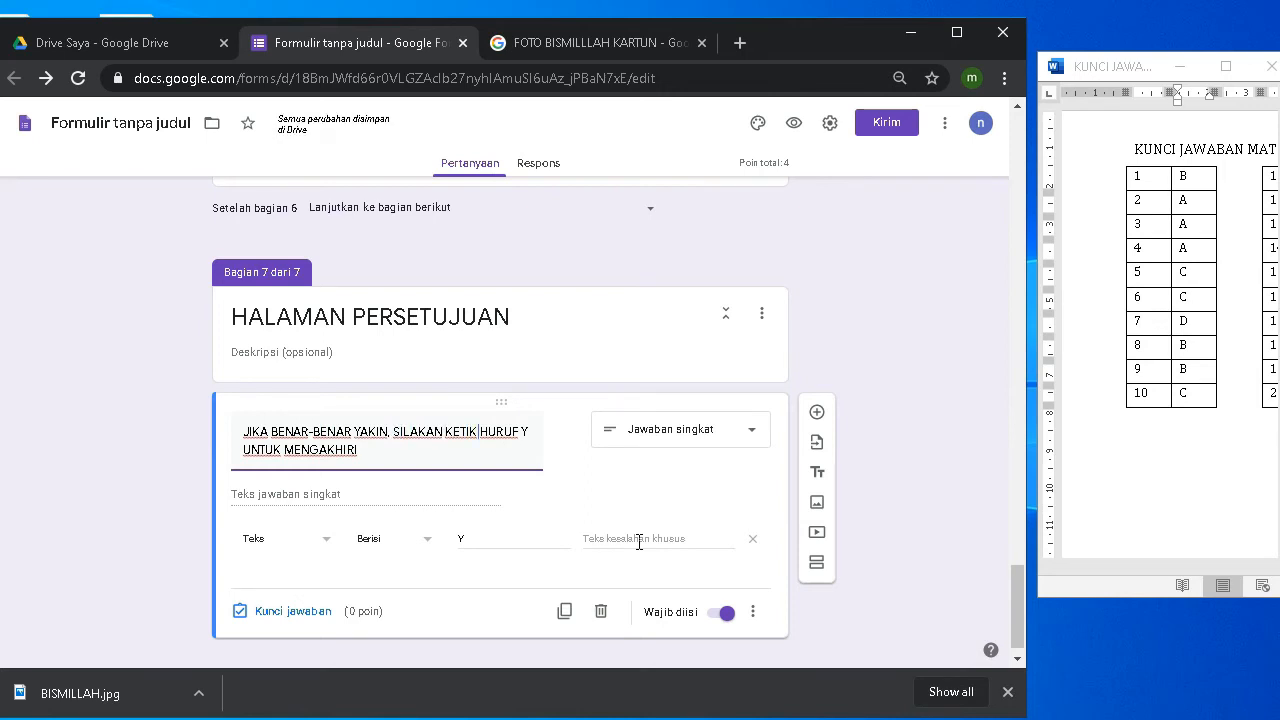
text(KEMBALI)
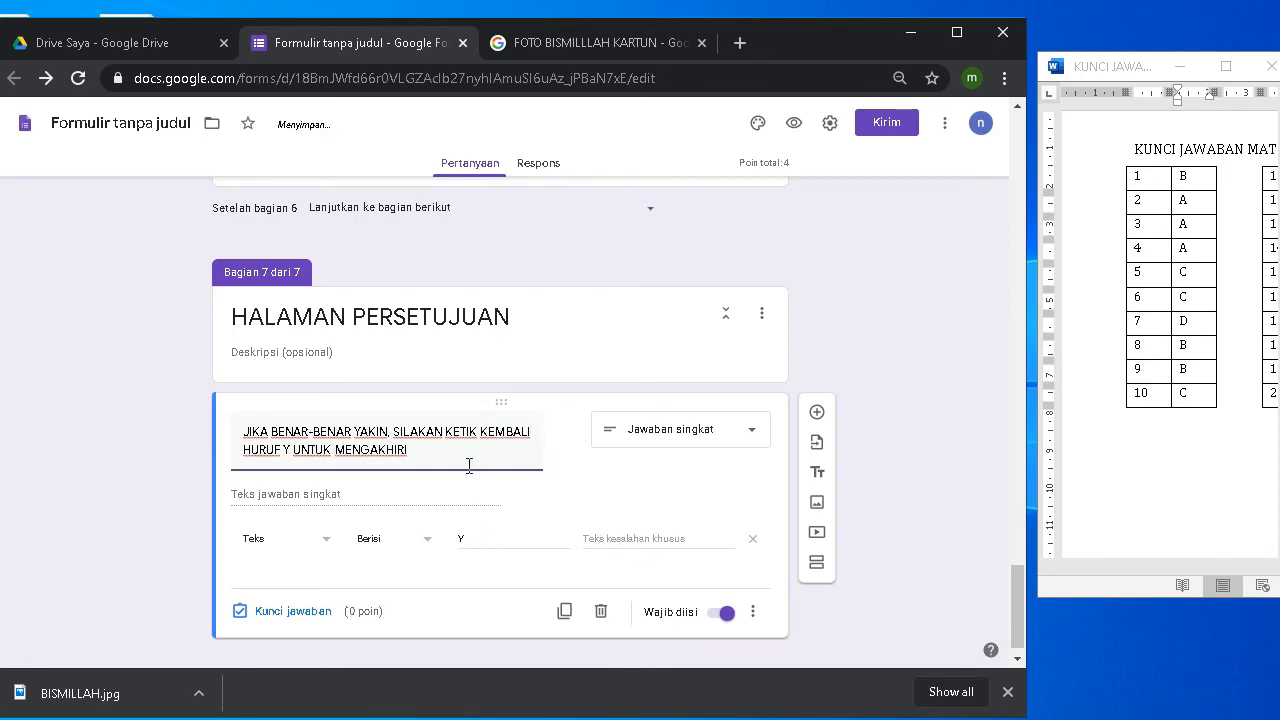
scroll(460, 458, down, 1)
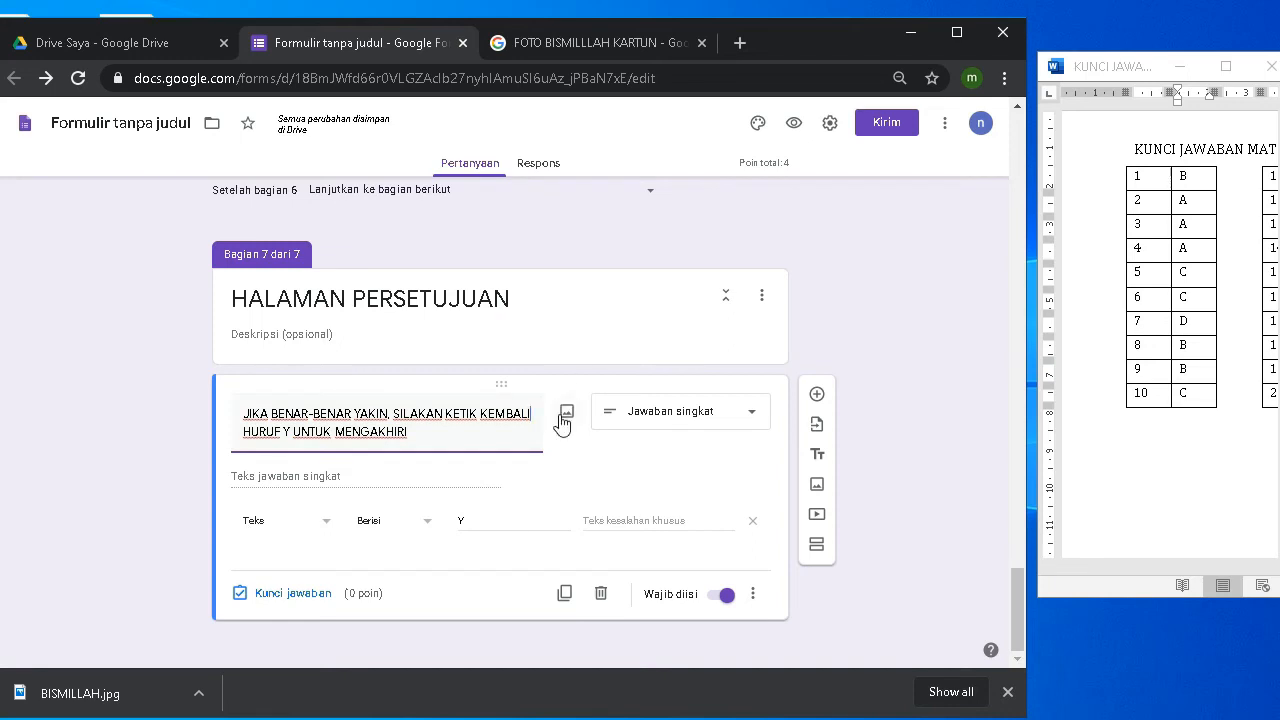
Step: Add section 8 titled 'TERIMAKASIH - SESI UJIAN TELAH SELESAI - SELANJUTNYA KLIK KIRIM DIBAWAH INI'
click(819, 550)
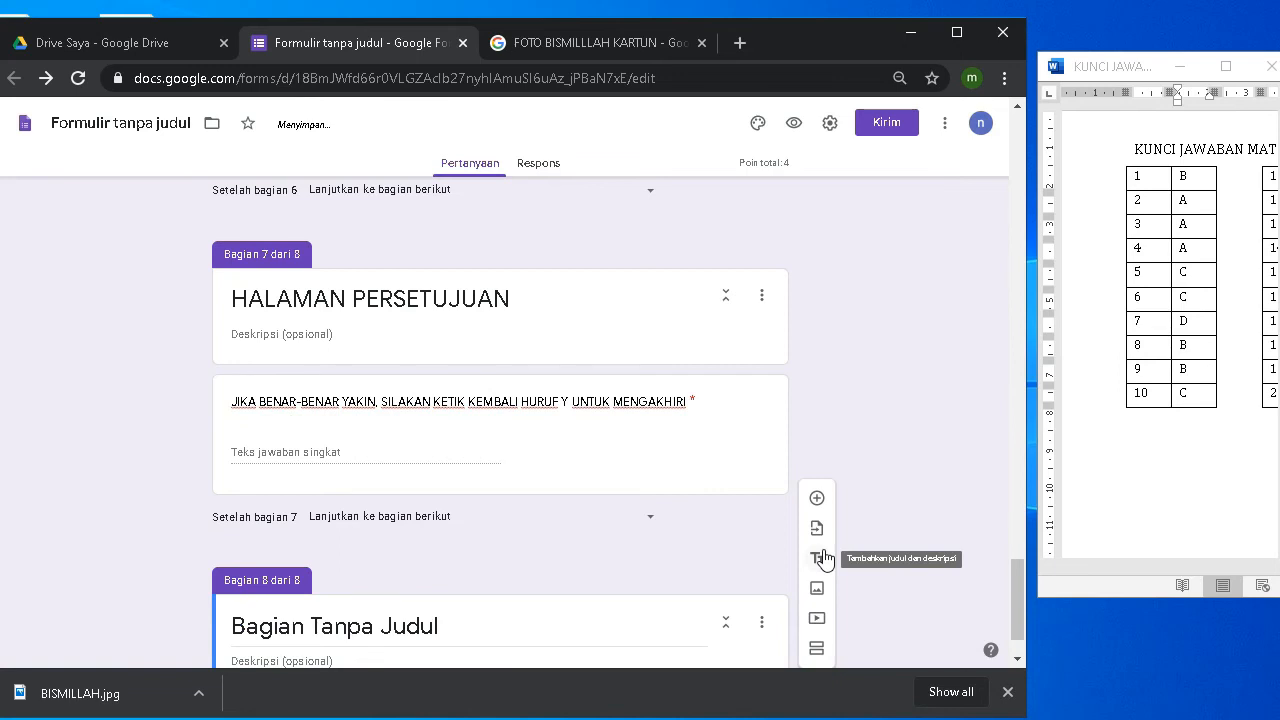
click(420, 557)
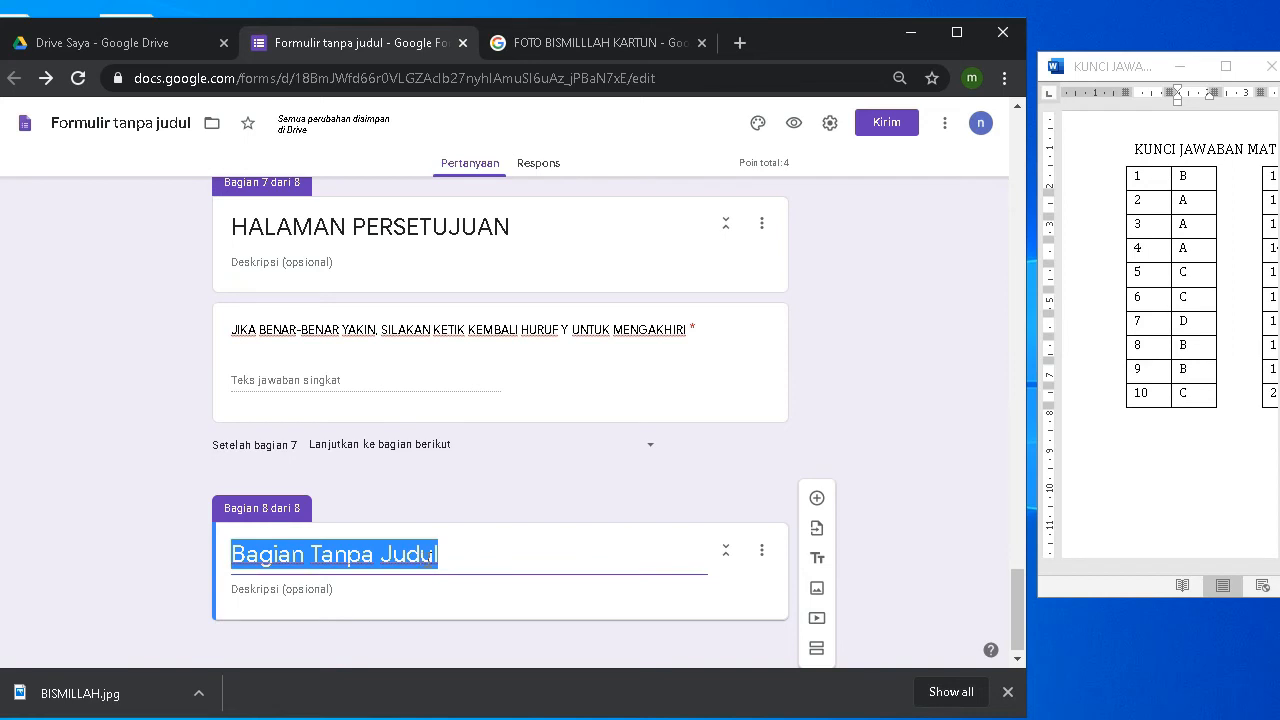
text(TERI)
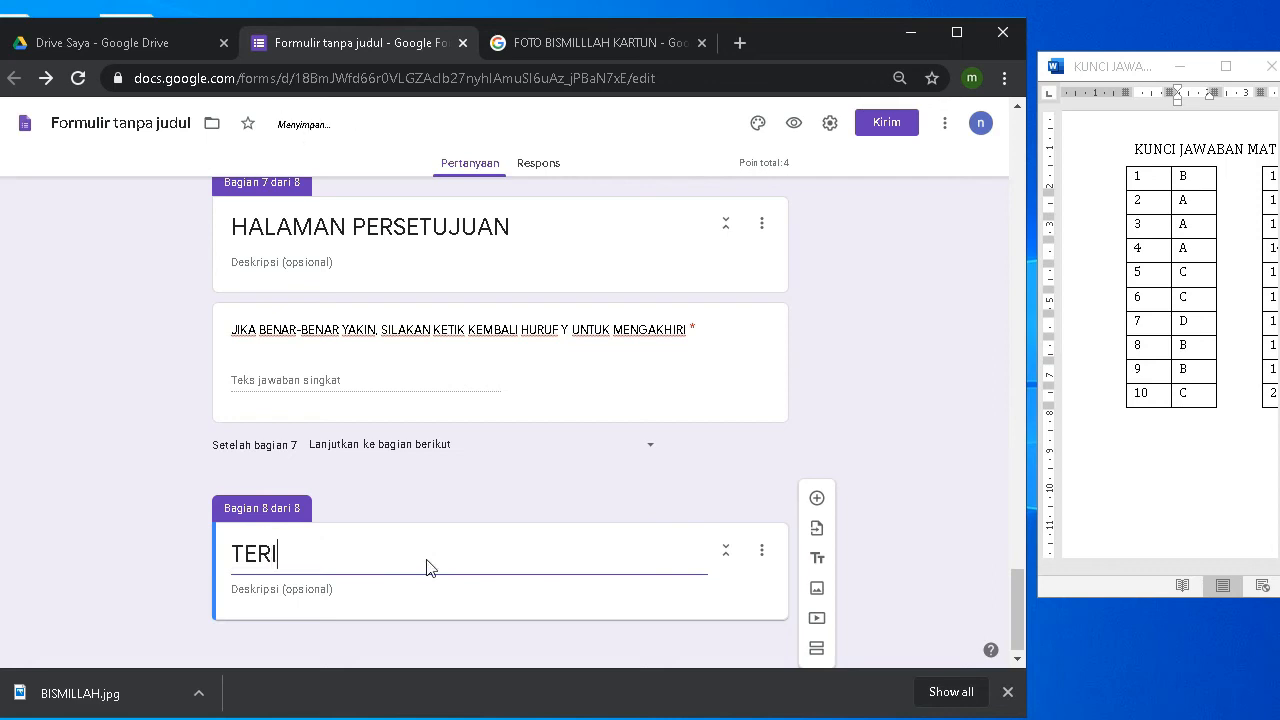
text(MAKASIH)
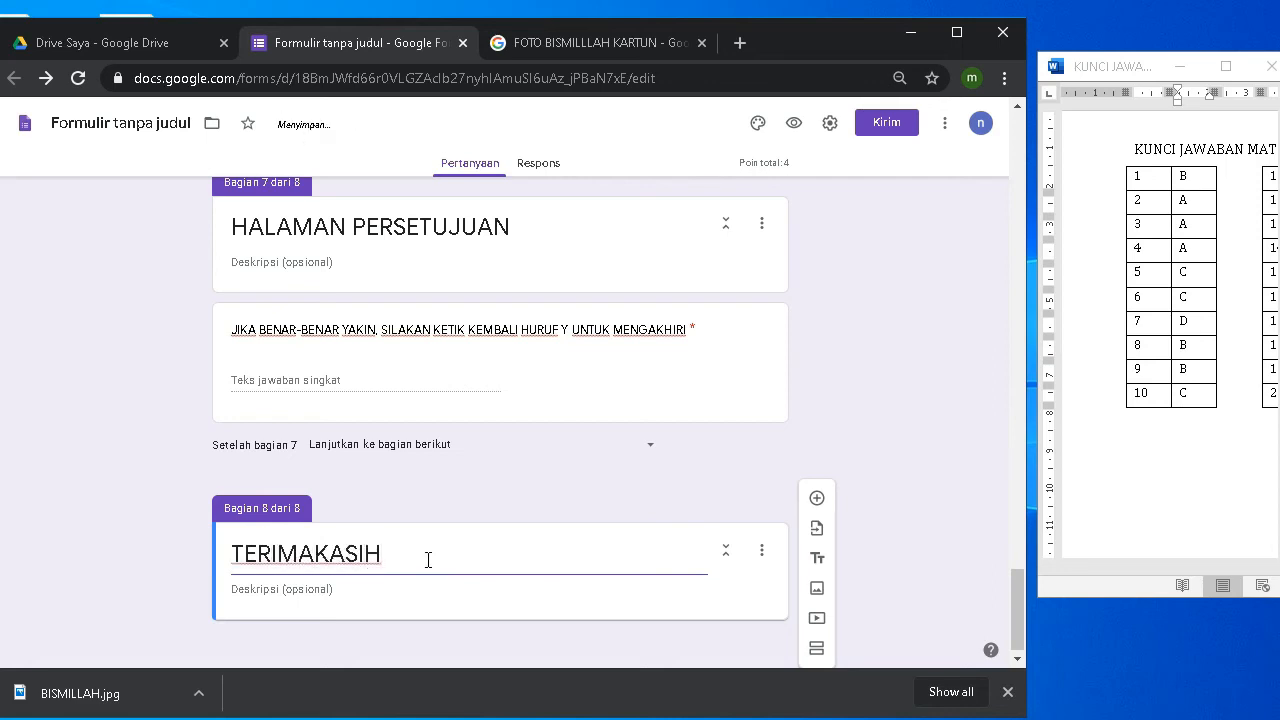
text( - SESI UJIAN TEL)
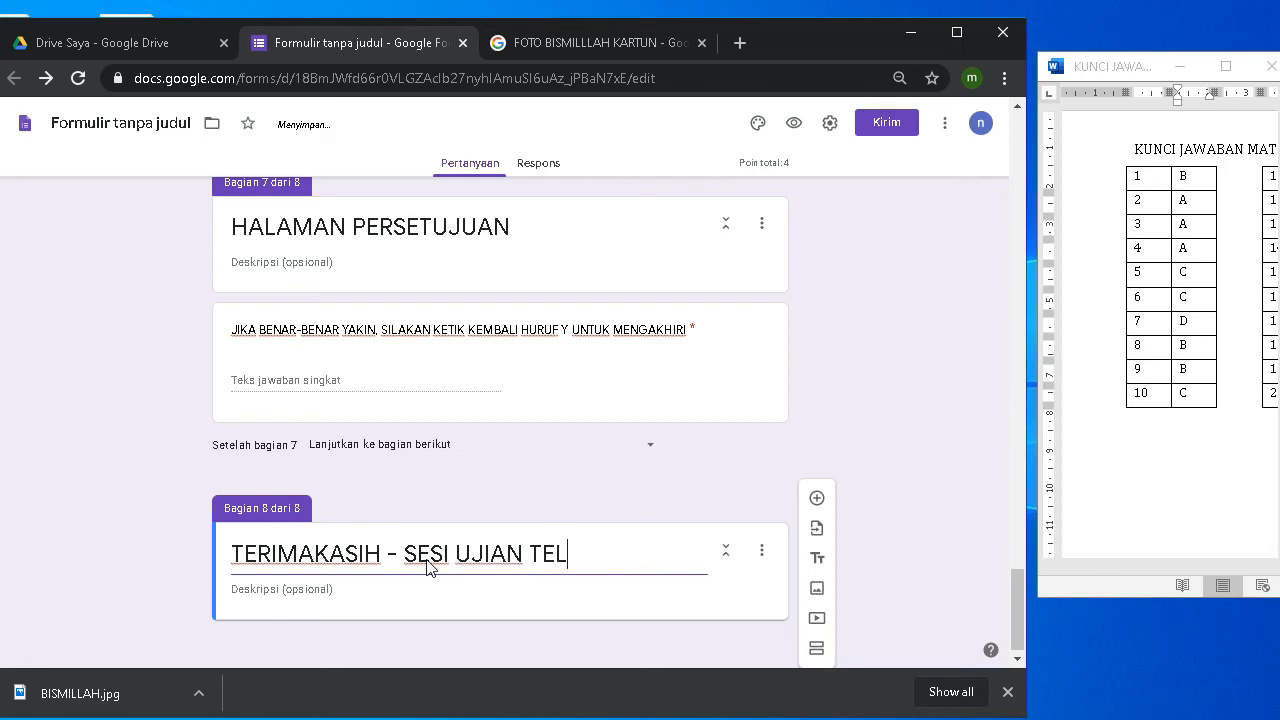
text(AH SELESAI )
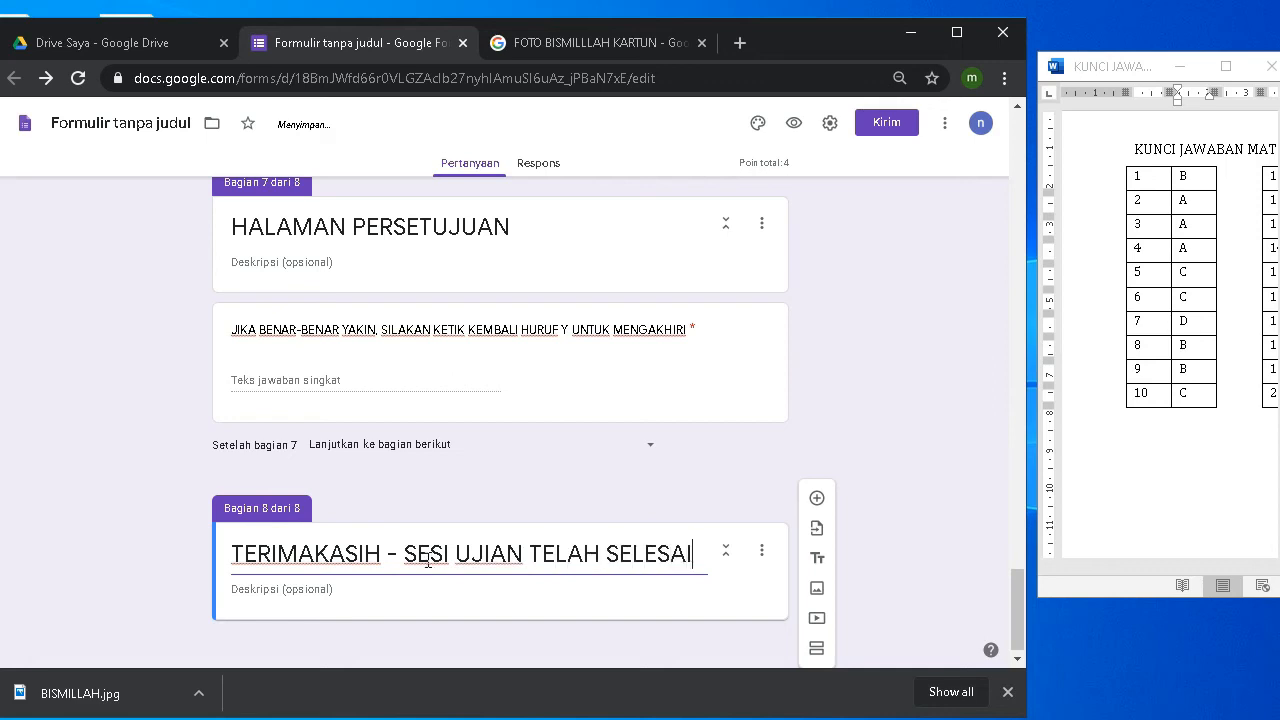
text(- )
text(S)
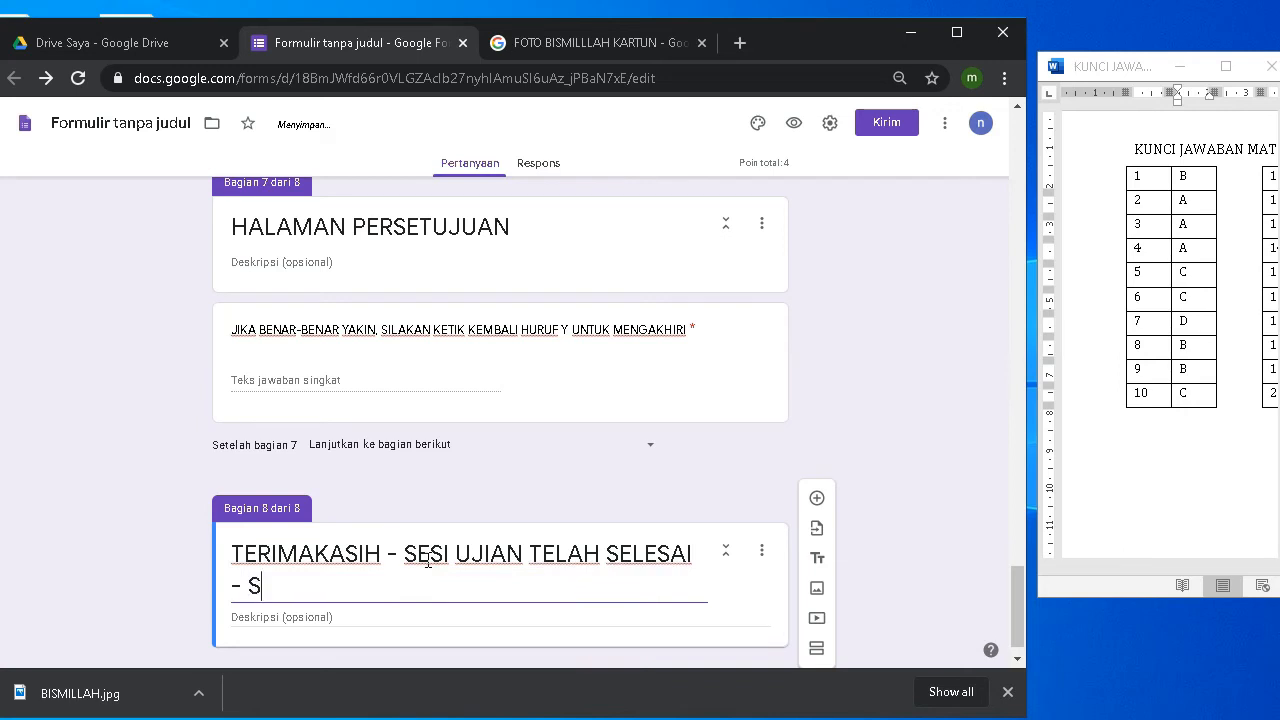
text(ELANJUT)
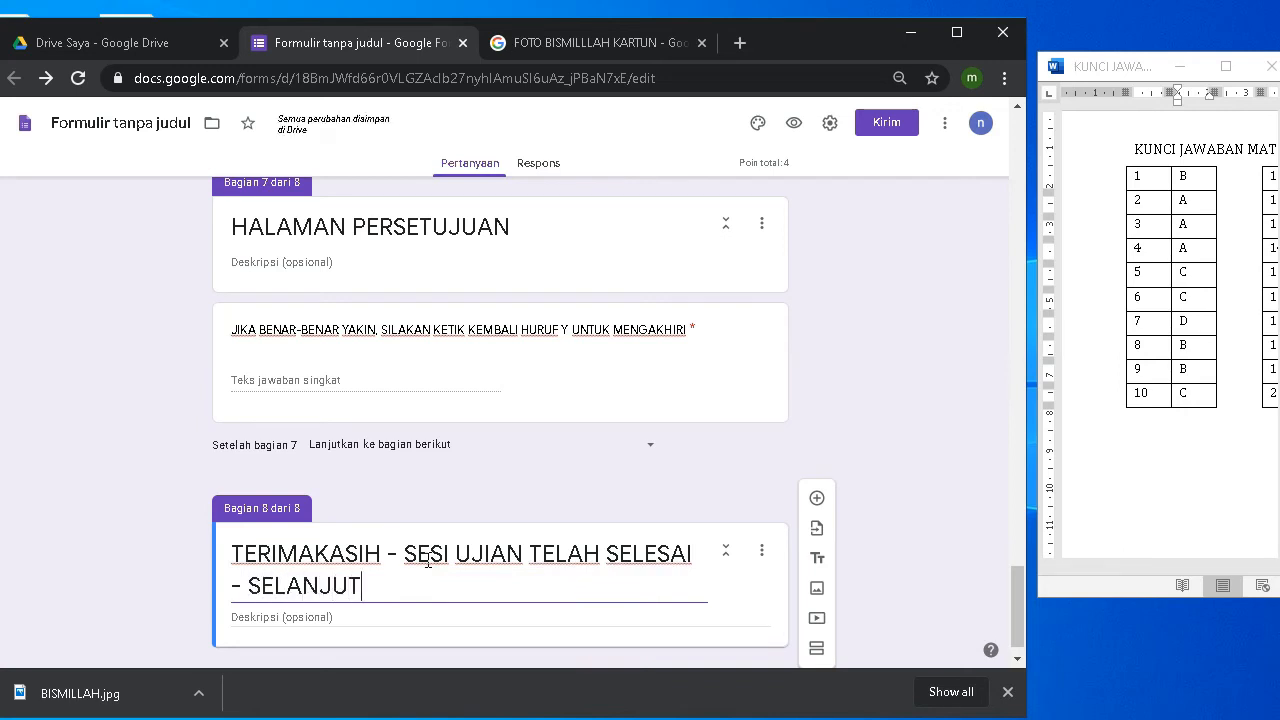
text(NYA K)
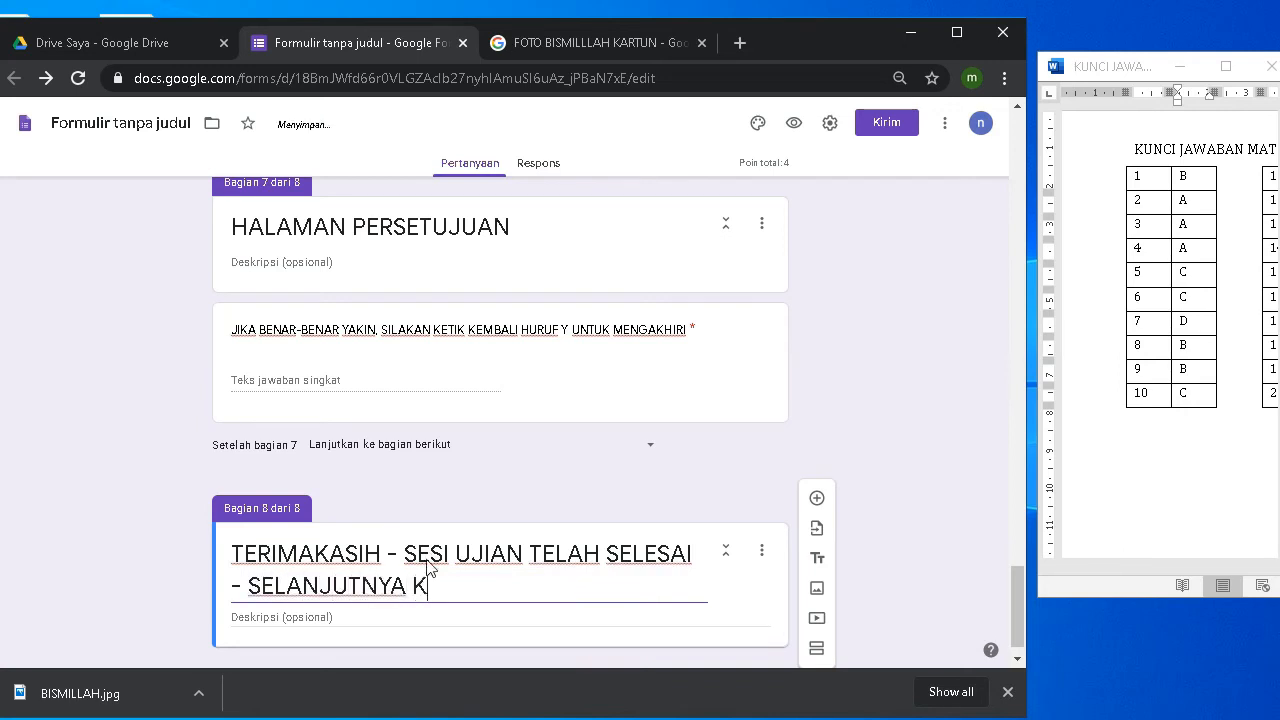
text(LIK KIR)
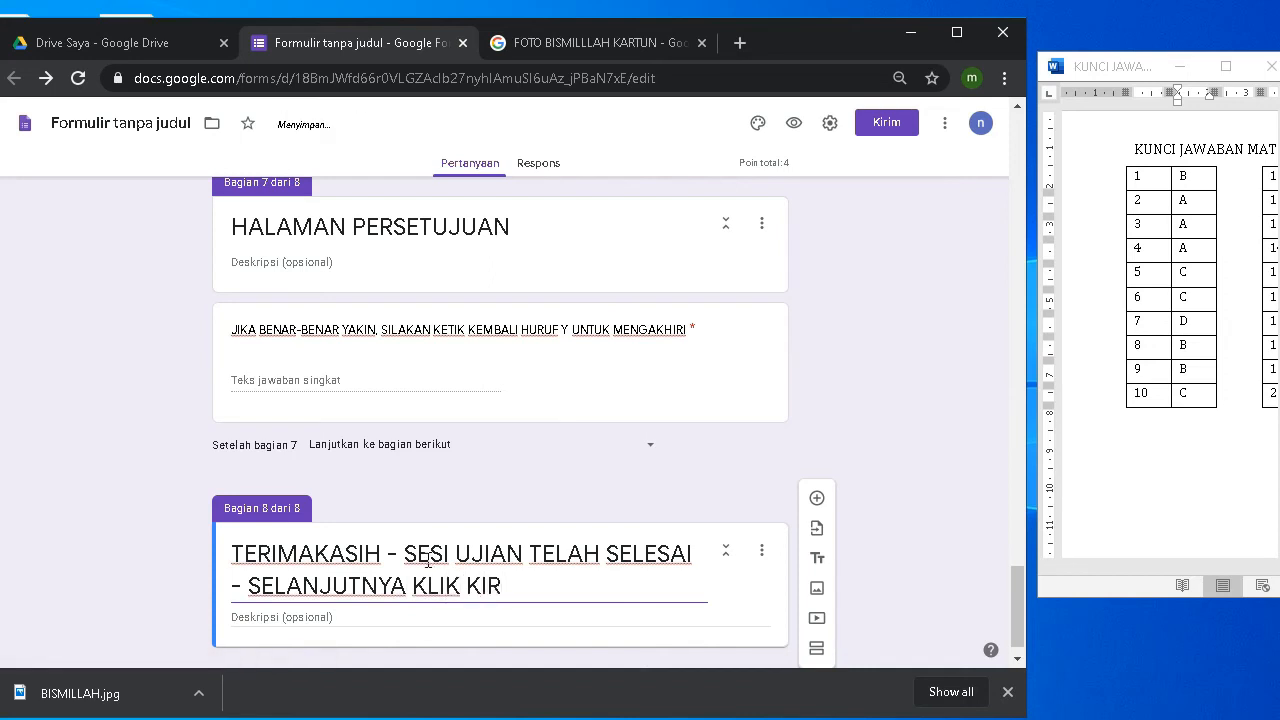
text(IM DIBAWAH I)
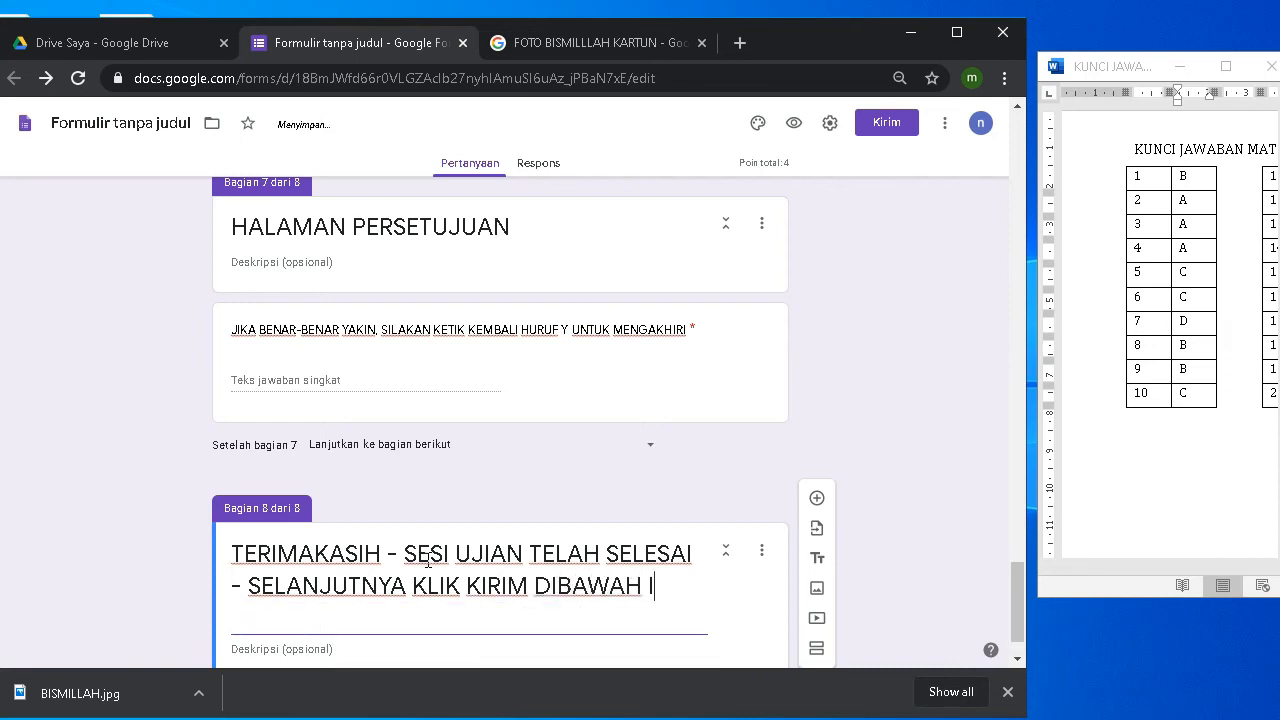
text(NI)
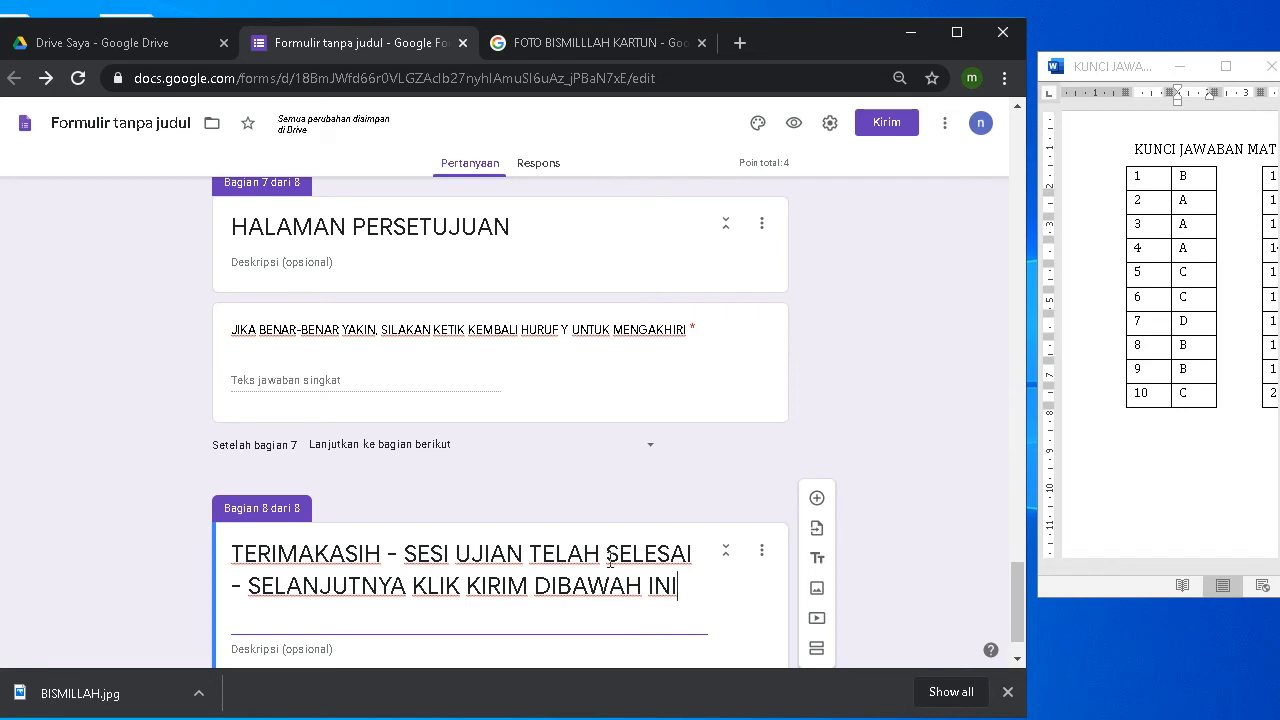
scroll(480, 565, down, 1)
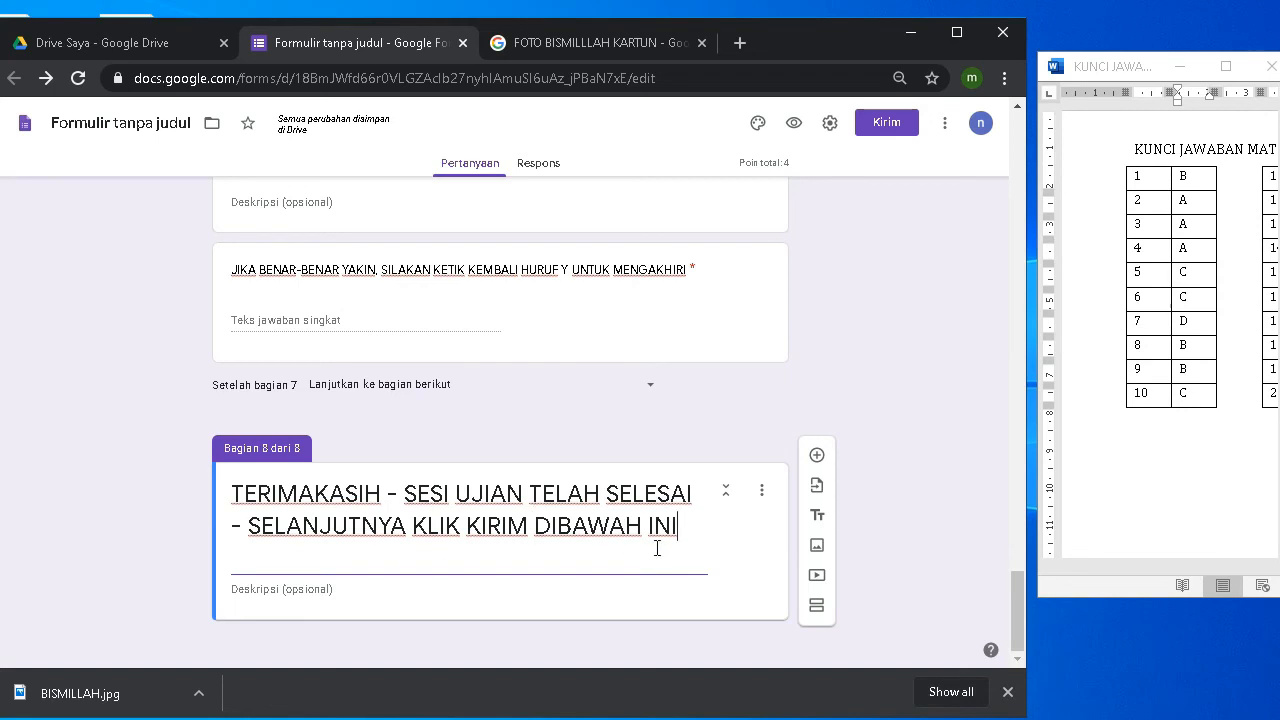
Step: Start inserting an image and search Google Images for ALHAMDULILLAH cartoons
click(817, 549)
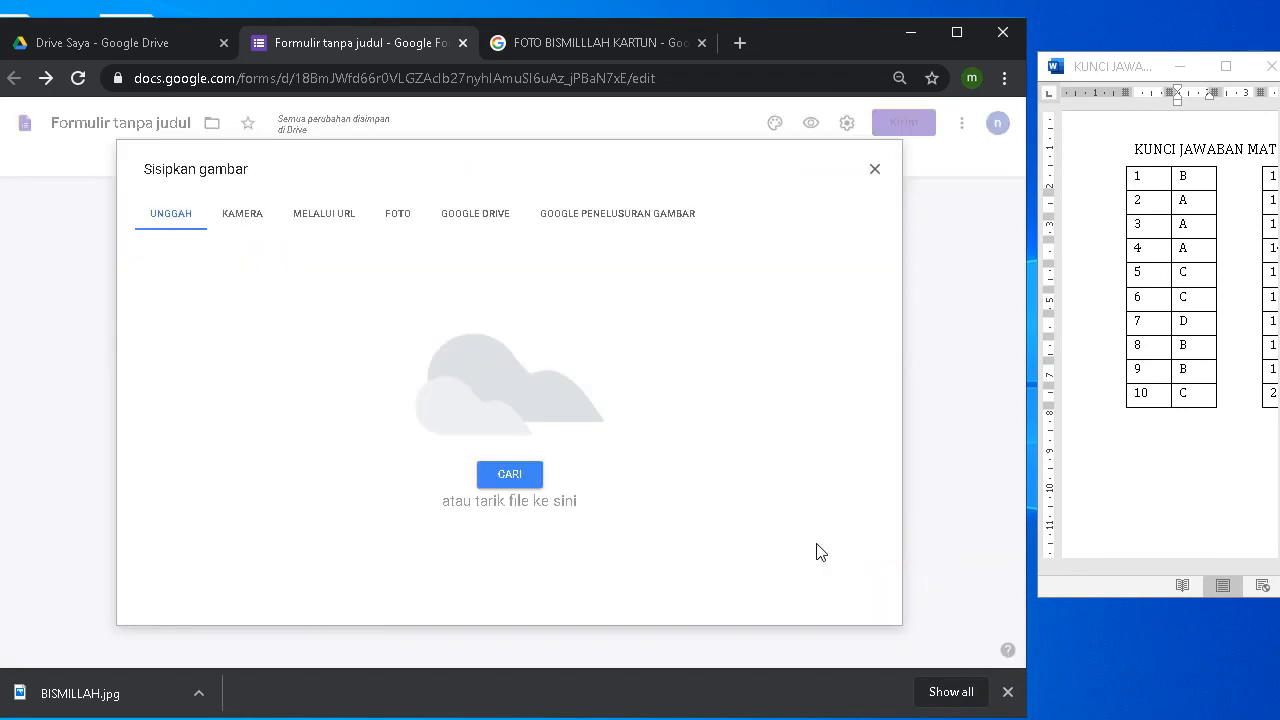
click(567, 42)
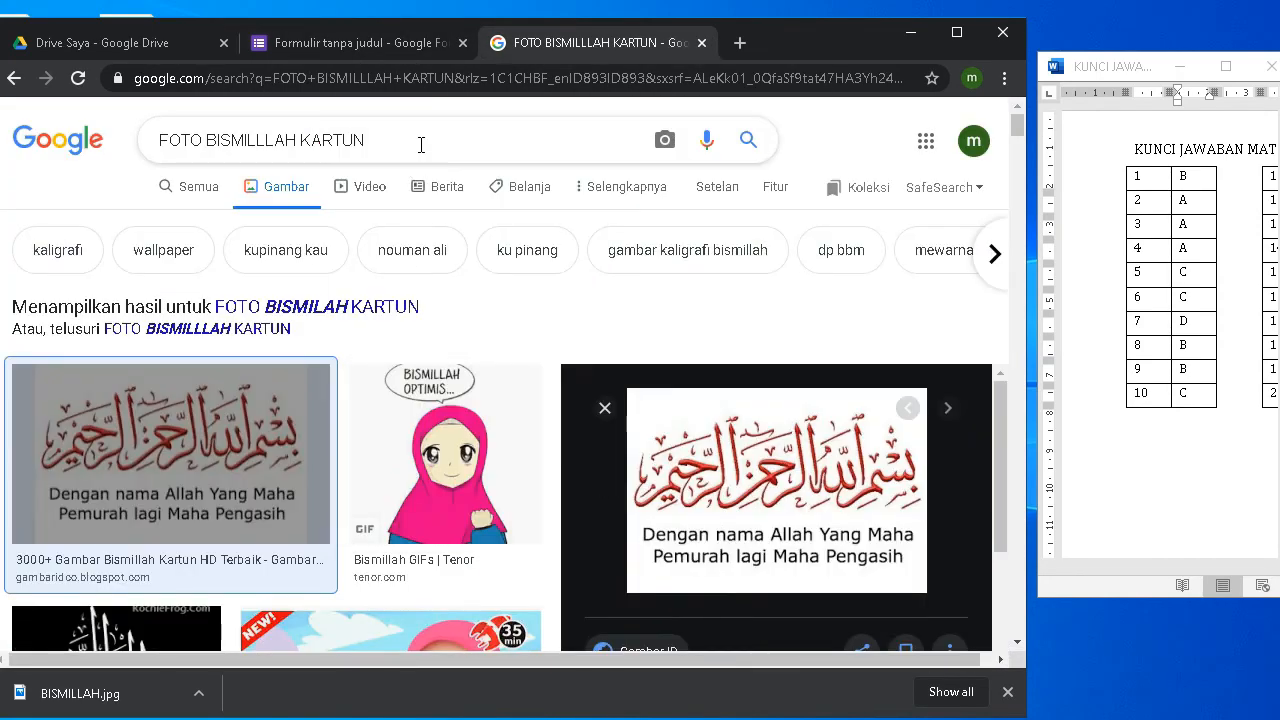
drag(296, 146, 205, 147)
text(ALHA)
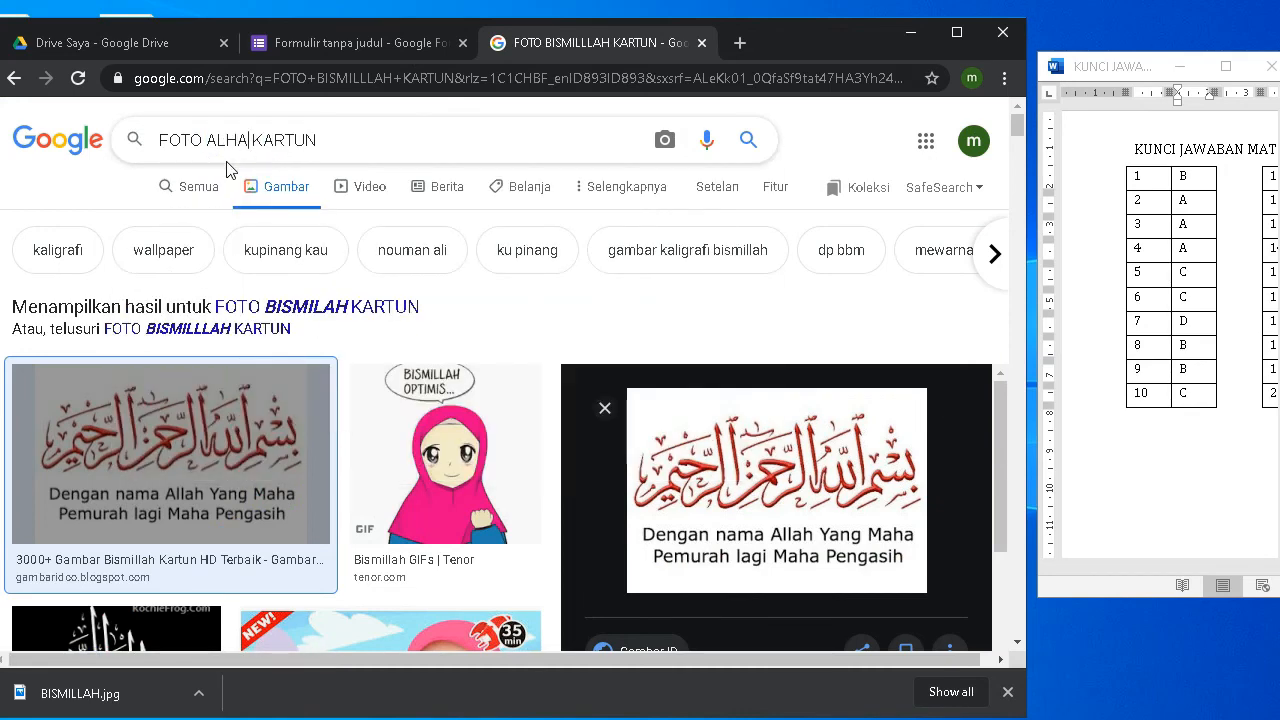
text(MDULILLAH)
key(Return)
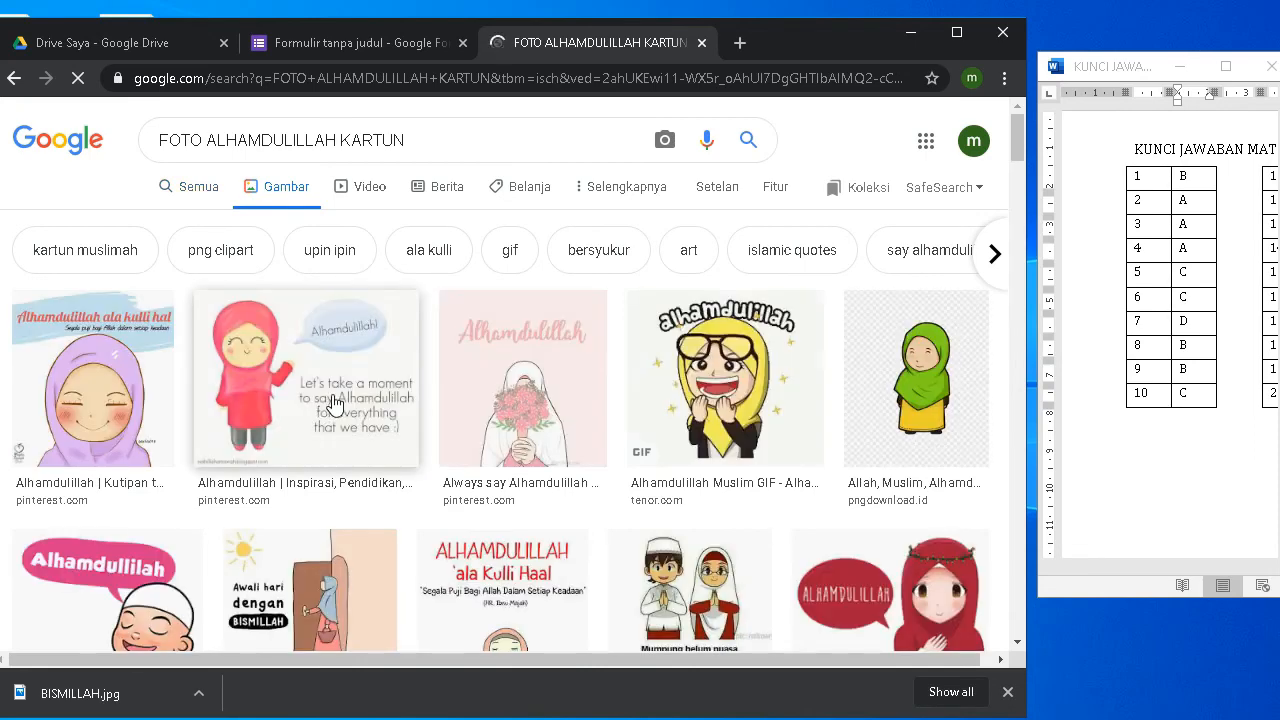
Step: Save the yellow-hijab Alhamdulillah cartoon to the desktop as ALHM.jpg
scroll(601, 434, down, 1)
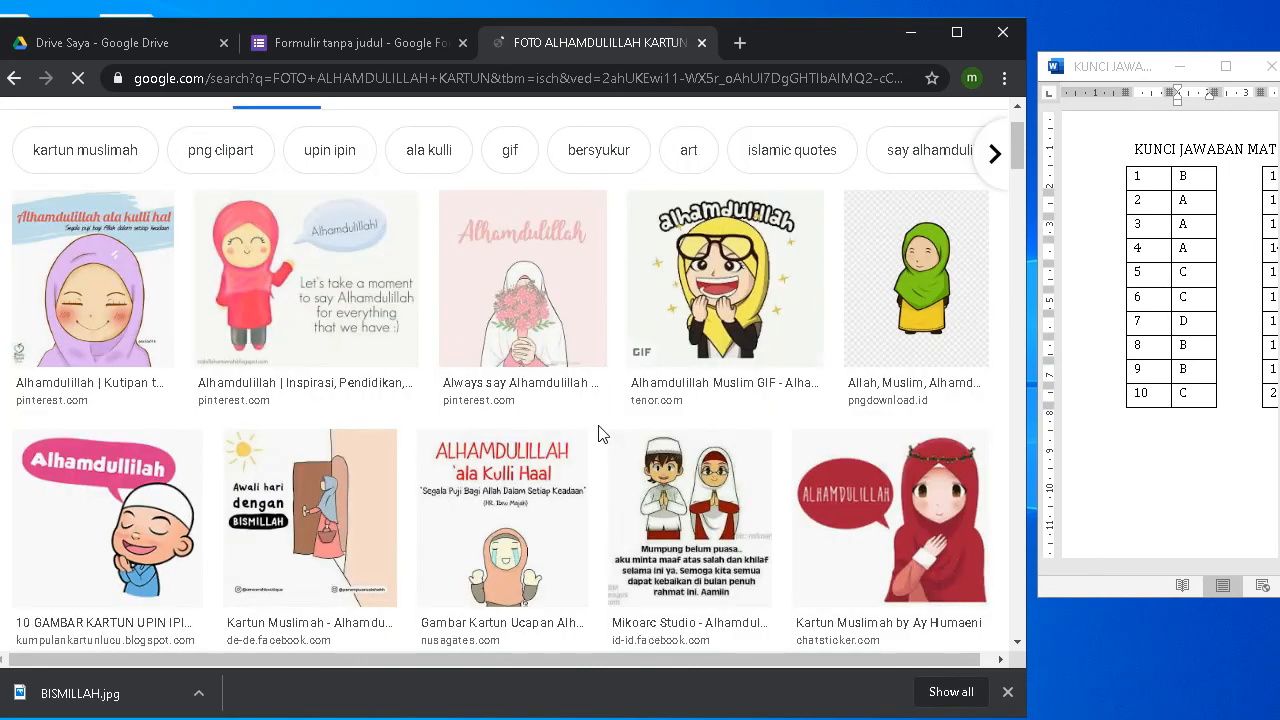
click(726, 280)
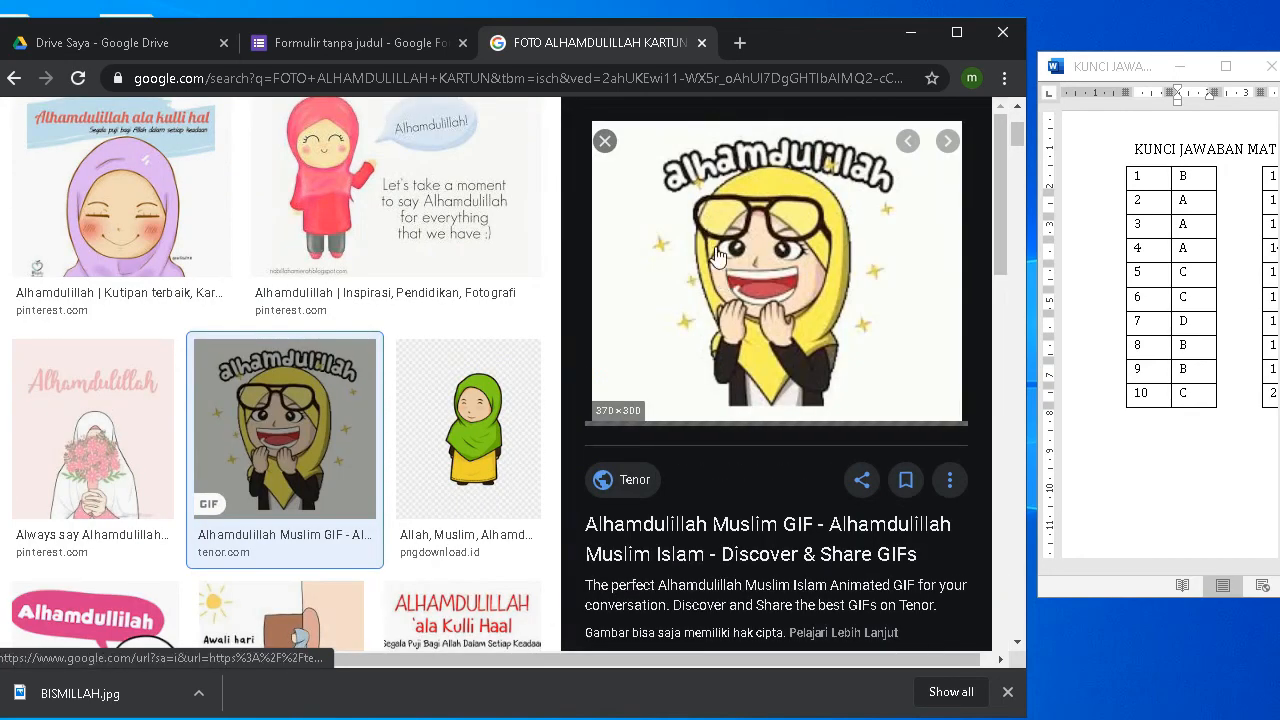
right_click(747, 280)
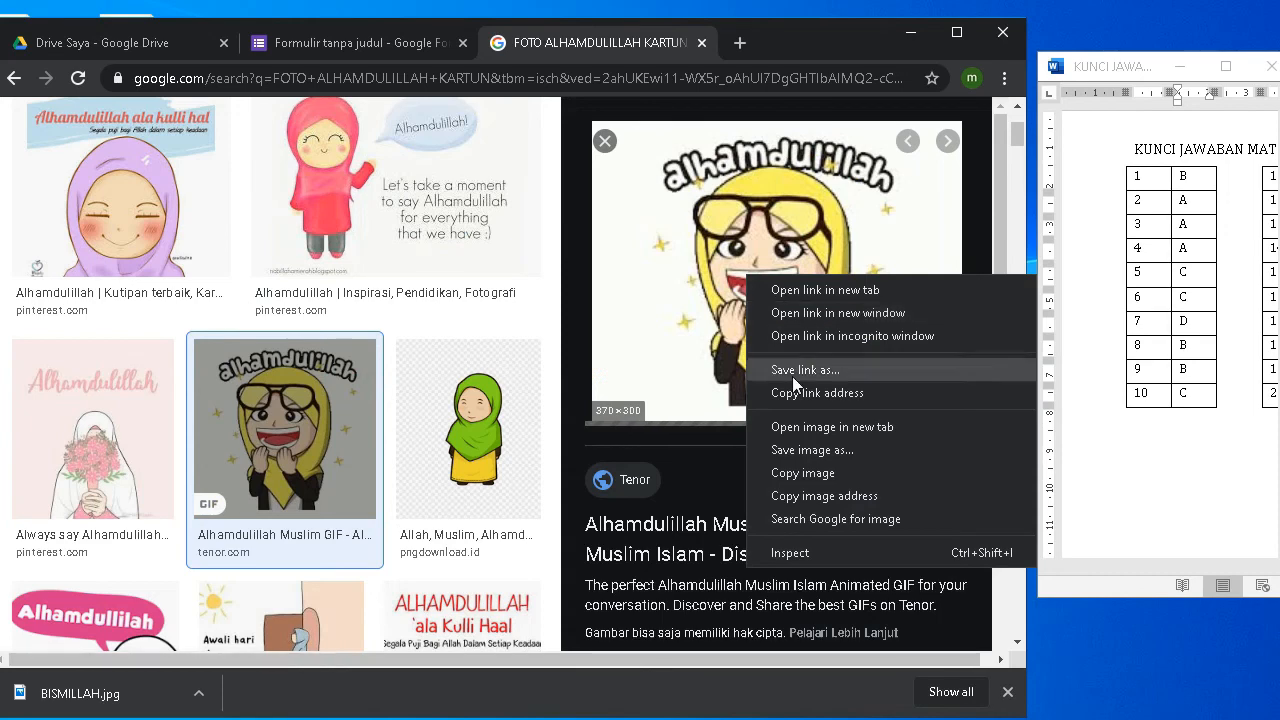
click(825, 450)
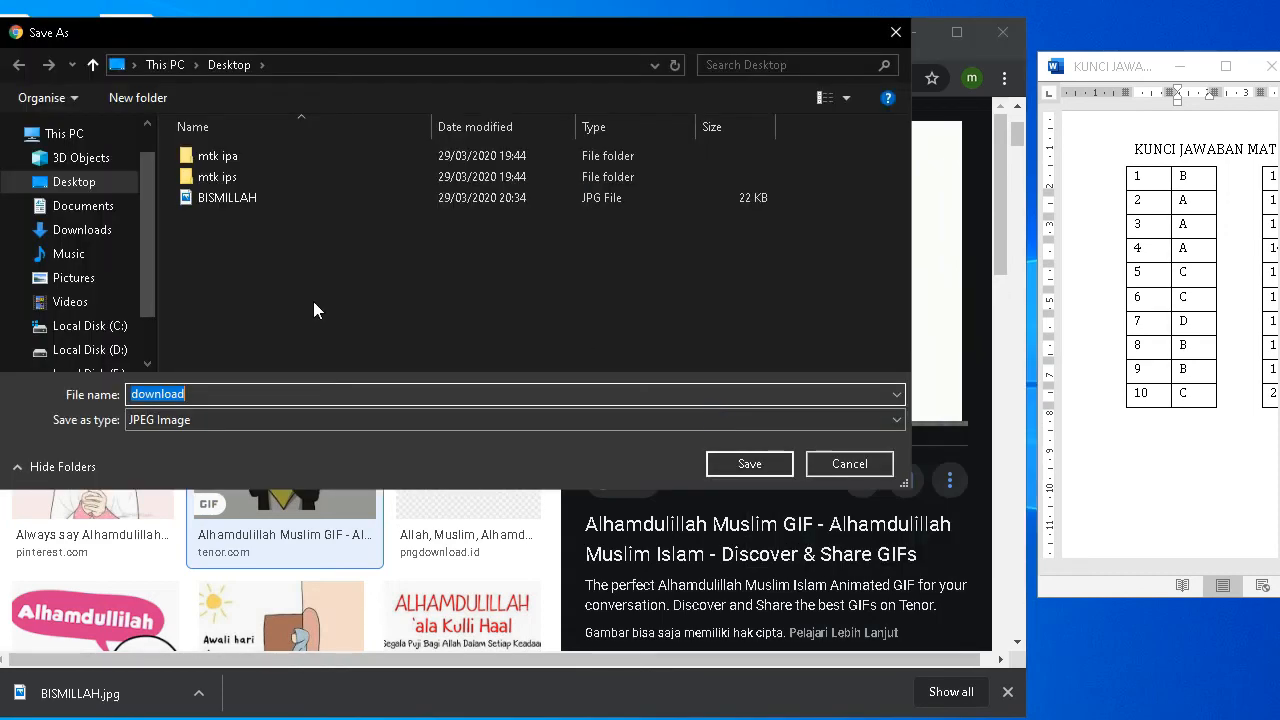
text(A)
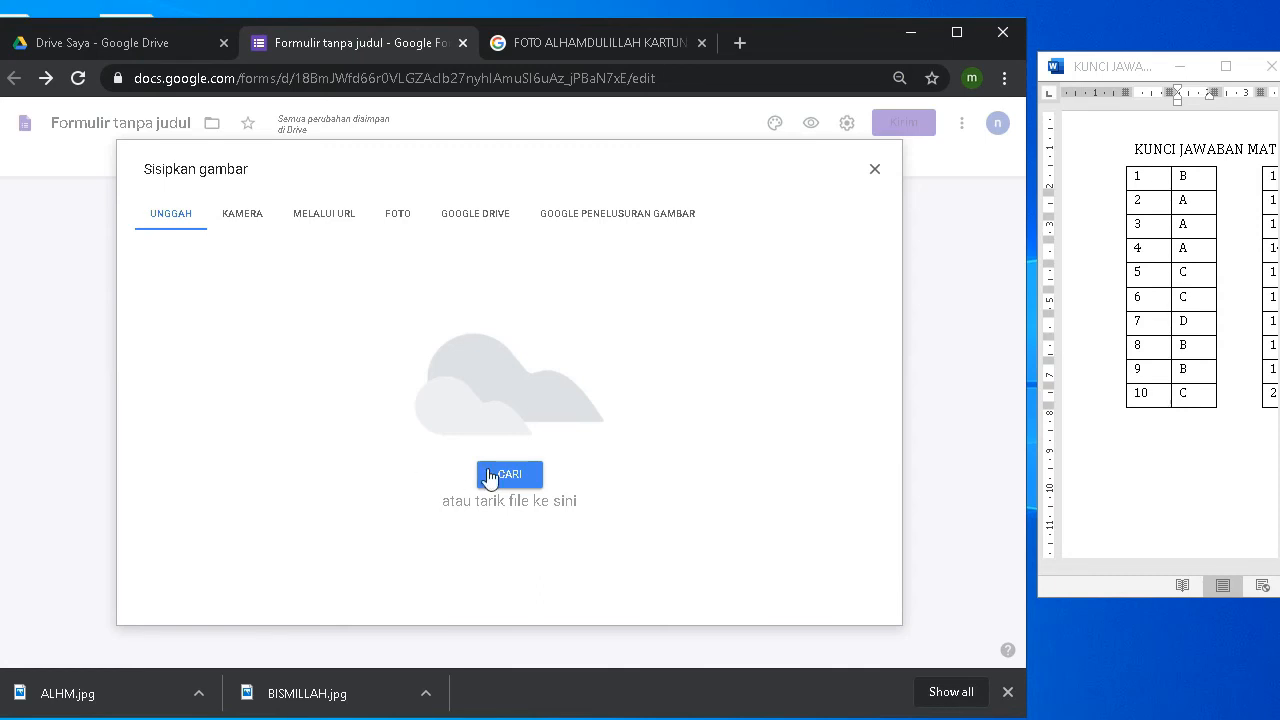
Step: Upload ALHM.jpg from the computer as an image in the thank-you section 8
click(490, 478)
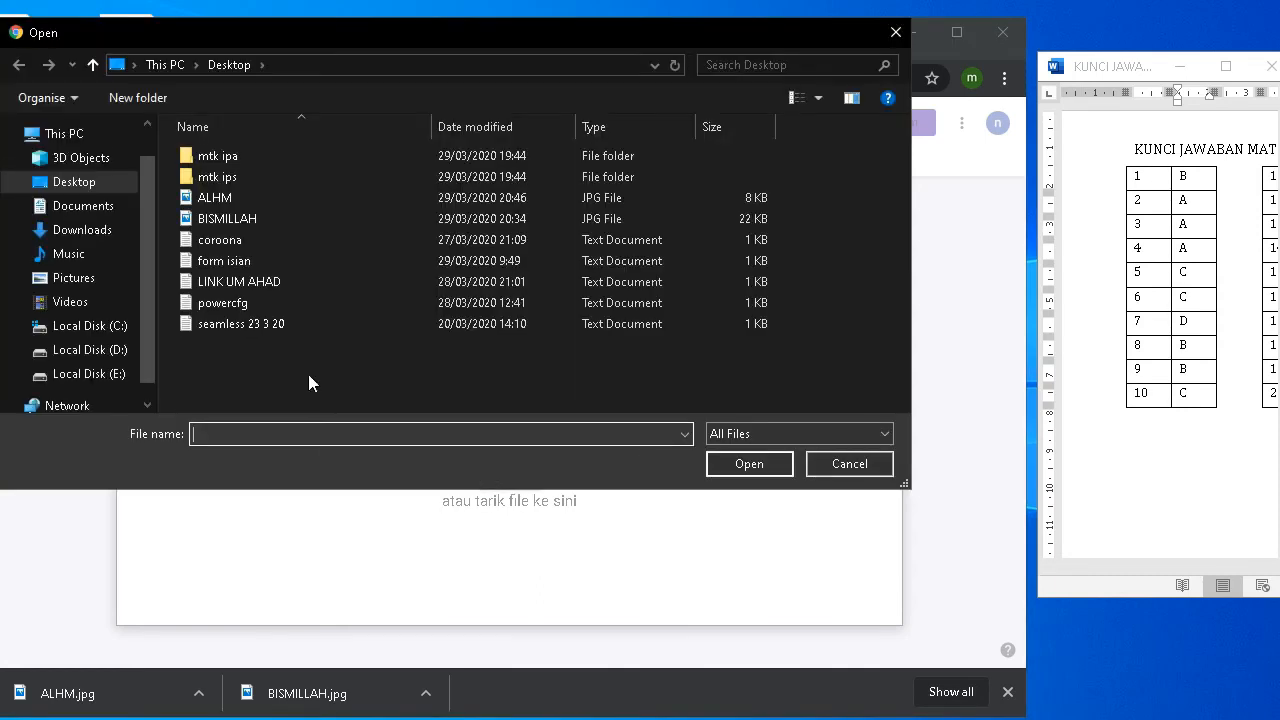
double_click(228, 199)
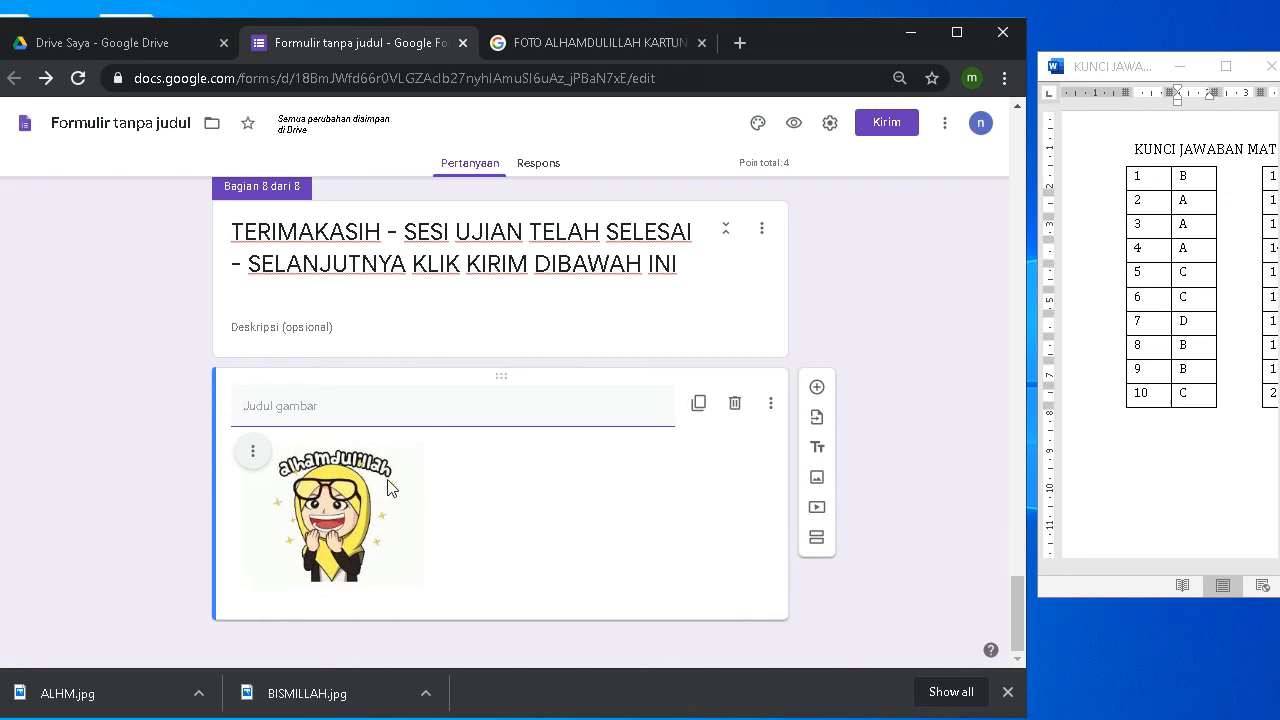
click(921, 424)
Step: Fix the BIODATA class question title to 'KELAS', keeping its three class options
scroll(480, 466, up, 15)
scroll(457, 452, up, 15)
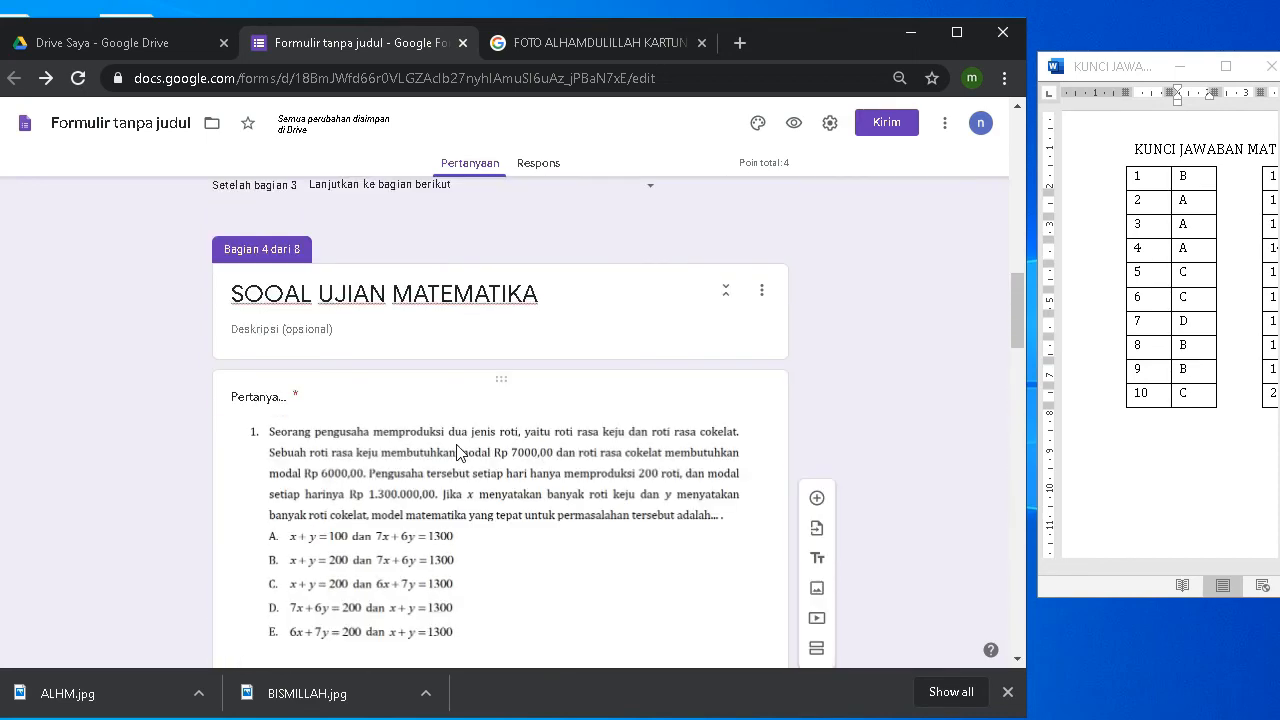
scroll(456, 448, up, 2)
scroll(456, 444, up, 5)
scroll(457, 447, up, 6)
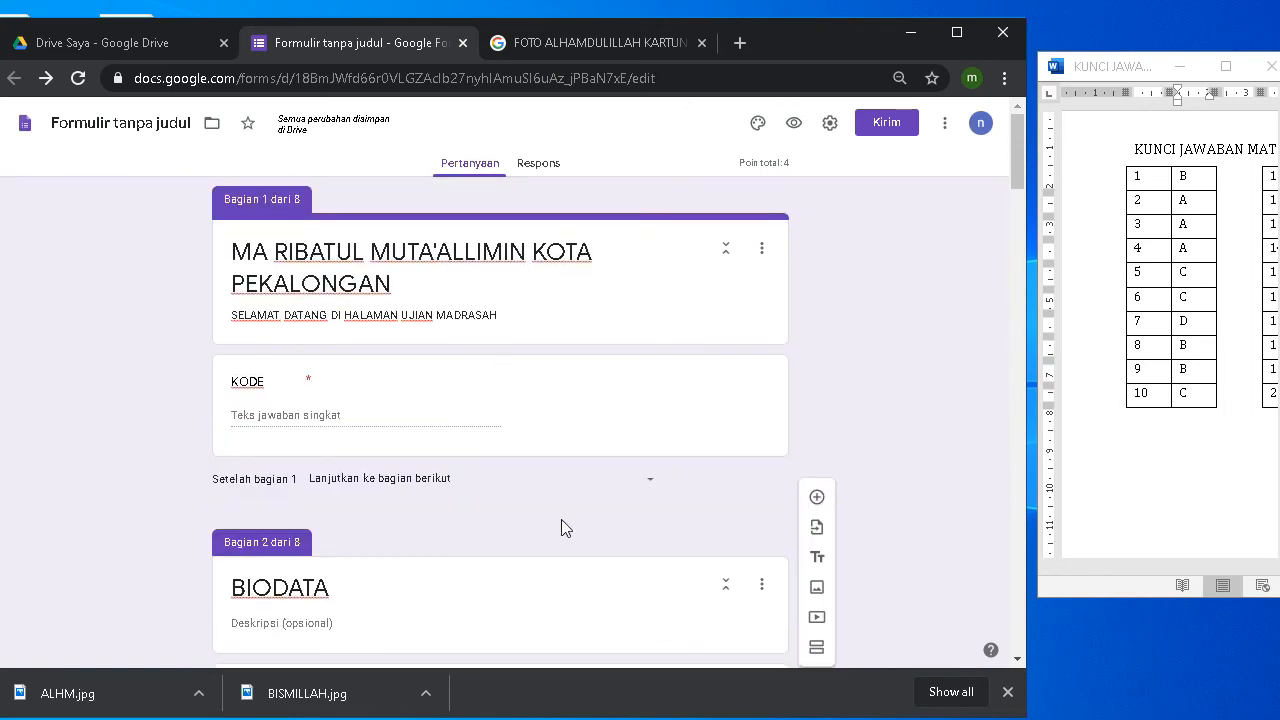
scroll(268, 424, down, 1)
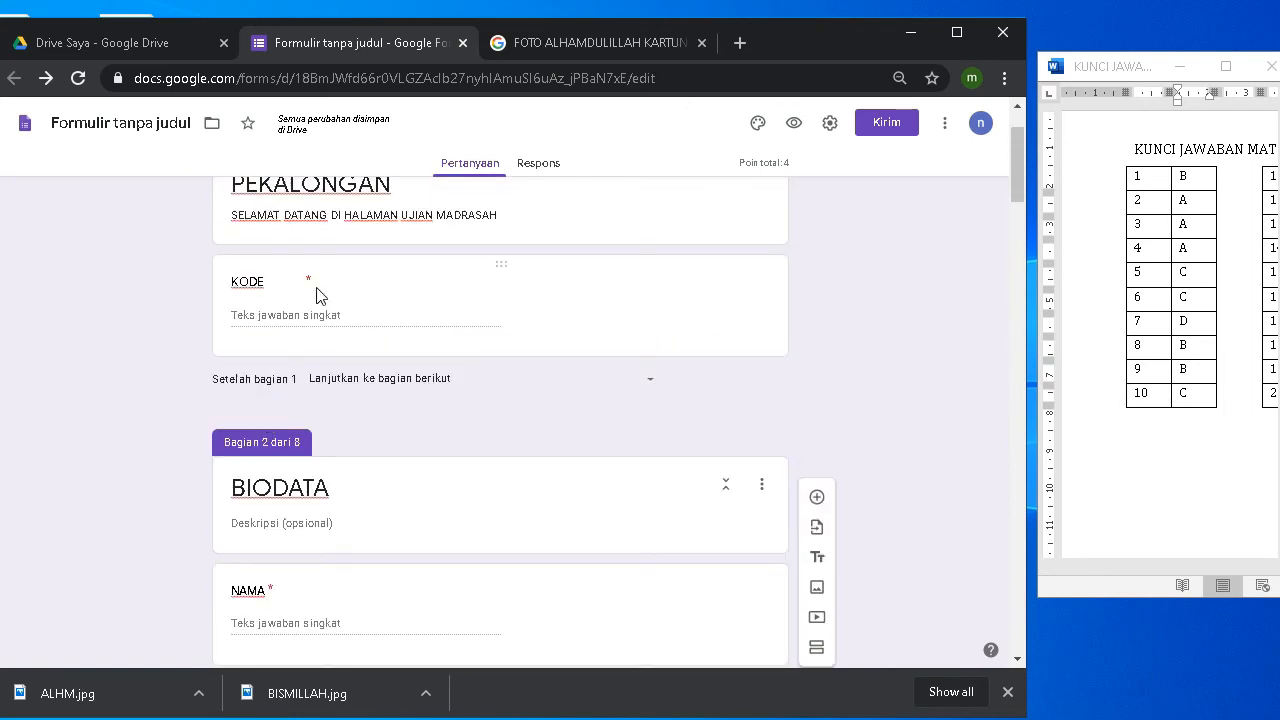
scroll(323, 306, down, 1)
scroll(325, 303, down, 1)
scroll(325, 303, down, 2)
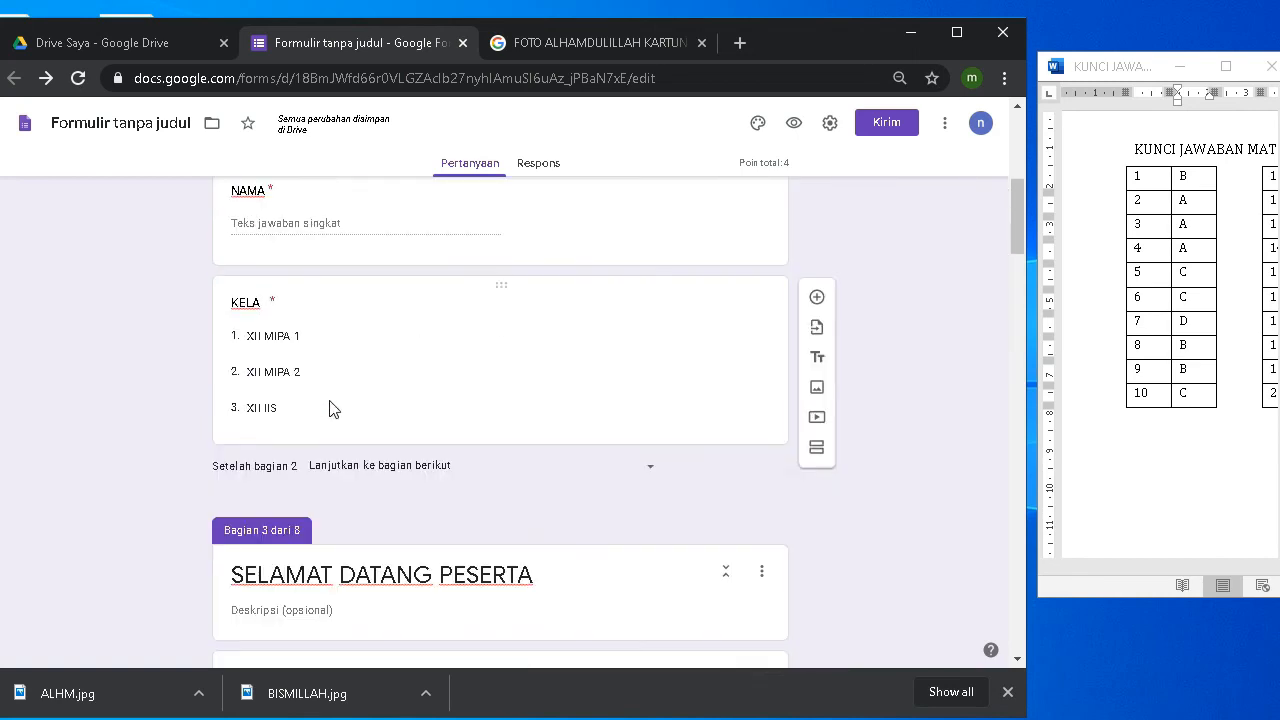
click(265, 303)
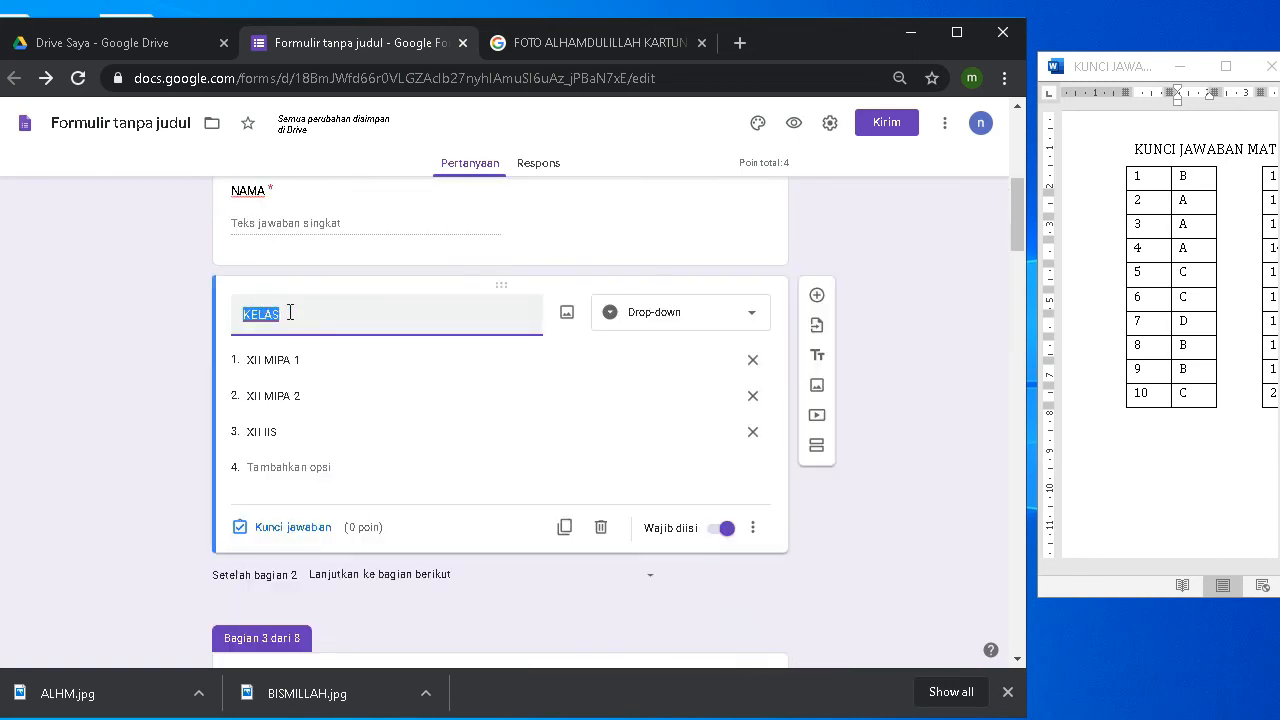
click(290, 311)
click(923, 349)
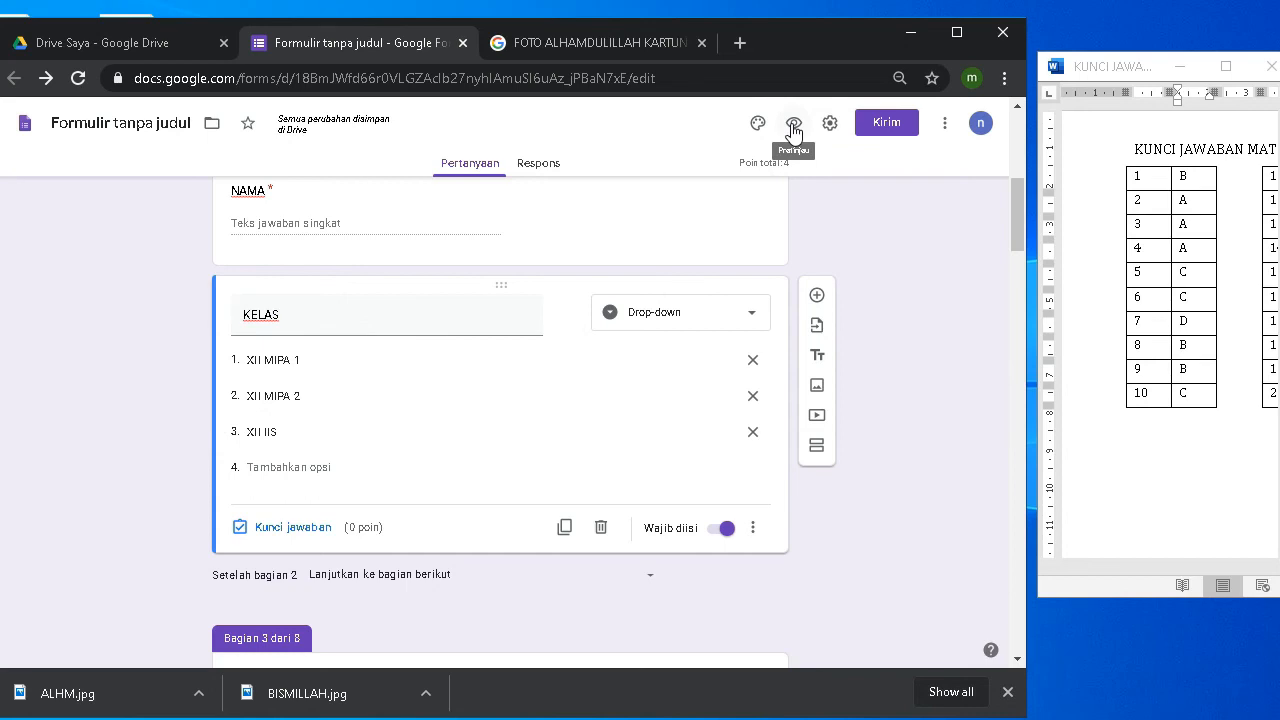
Step: Preview the quiz and begin entering the access code in KODE AKSES
click(793, 126)
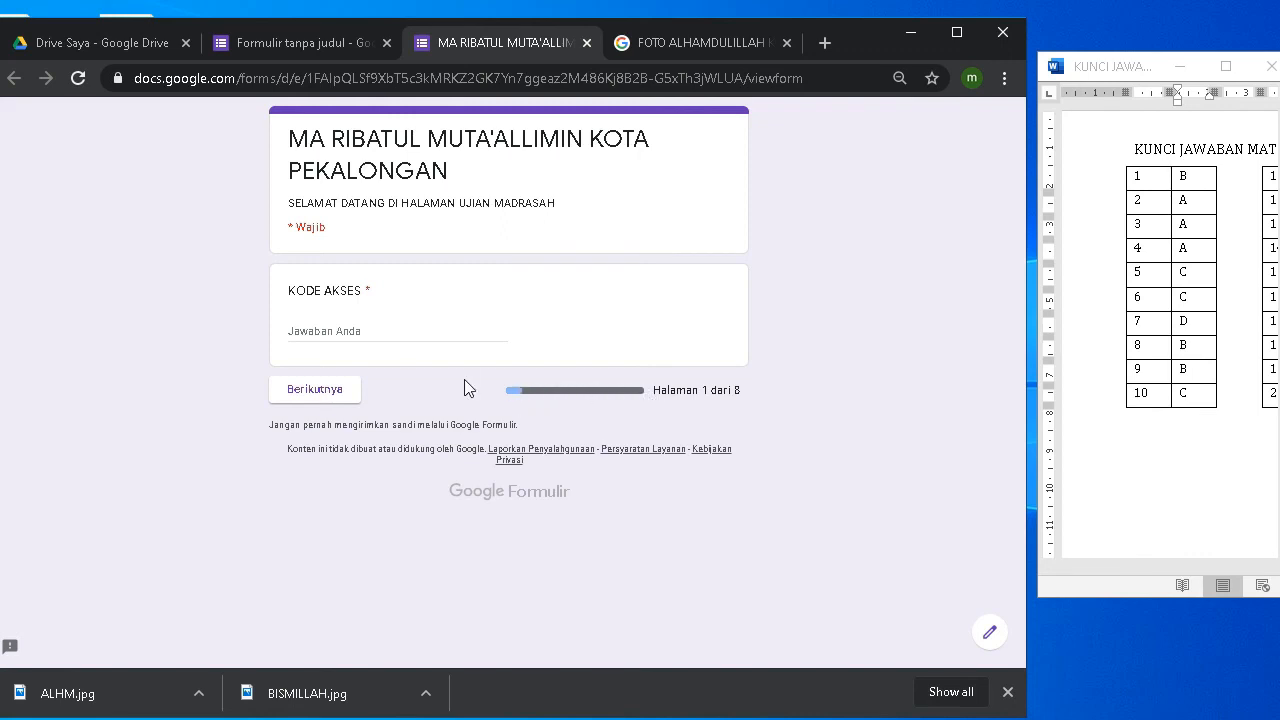
click(325, 330)
text(MTK20)
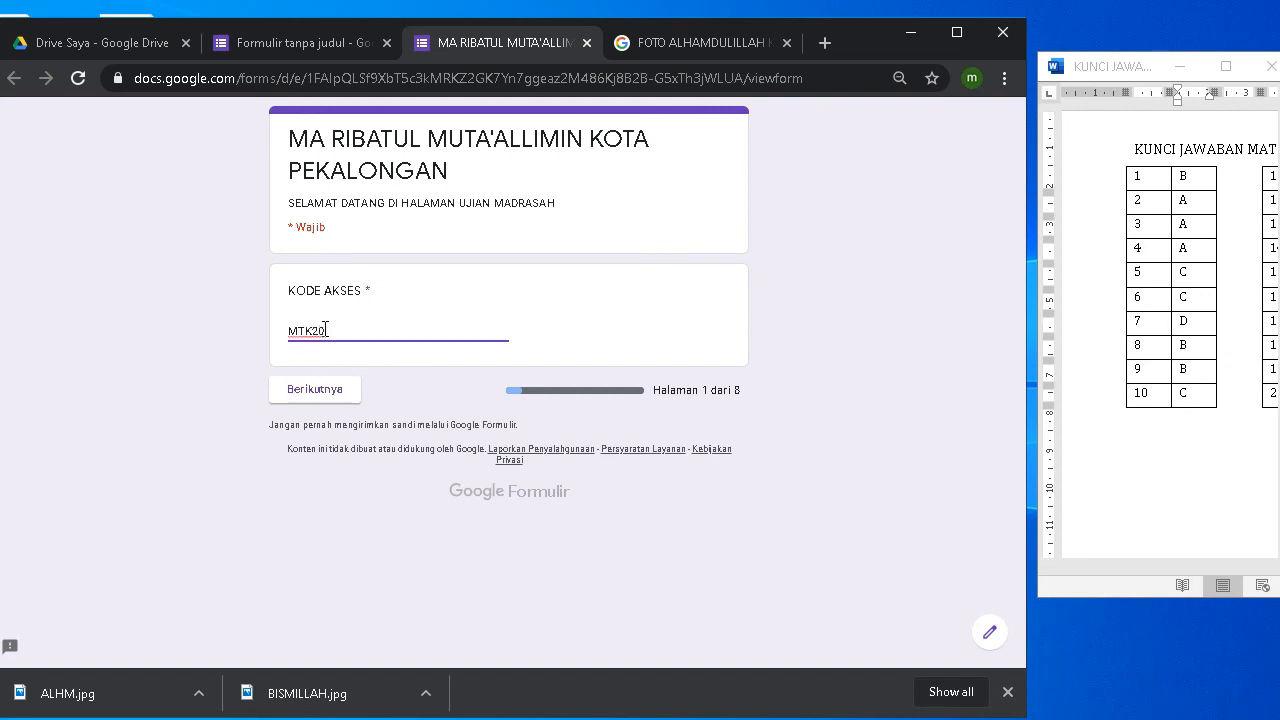
Step: Check the access code's validation rule, complete the correct code, and continue to BIODATA
click(288, 52)
scroll(527, 281, up, 5)
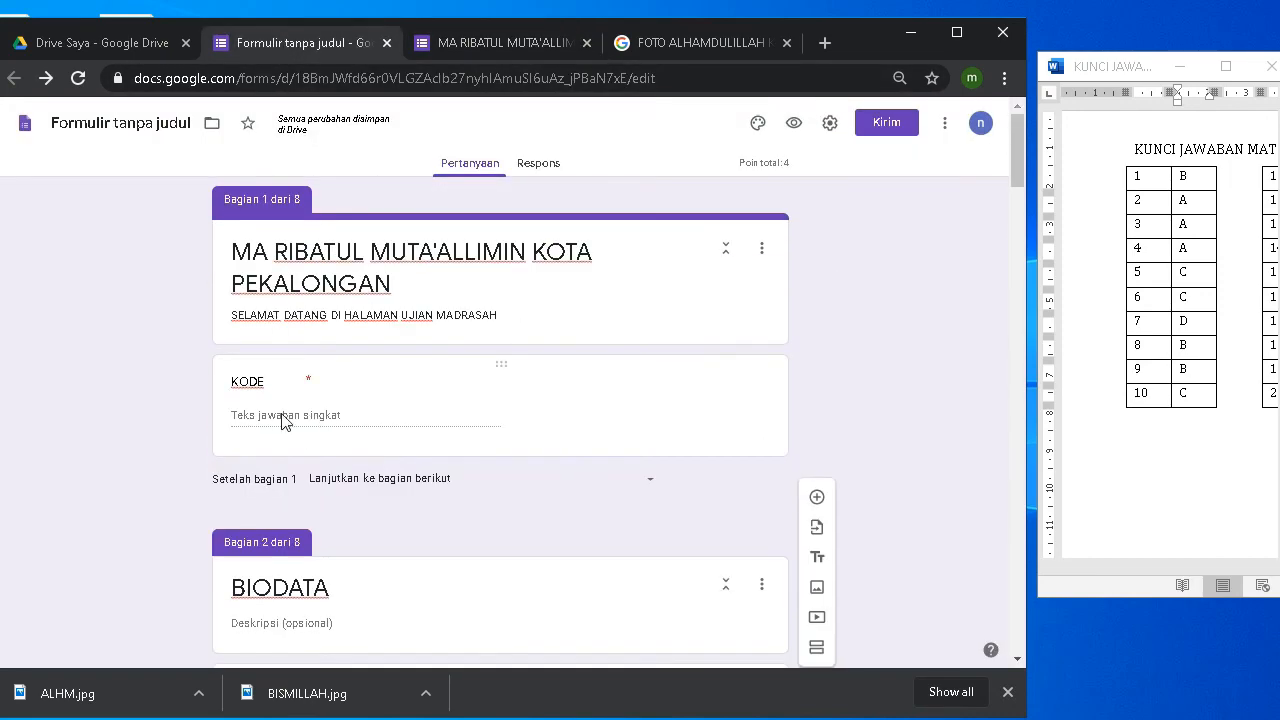
click(282, 421)
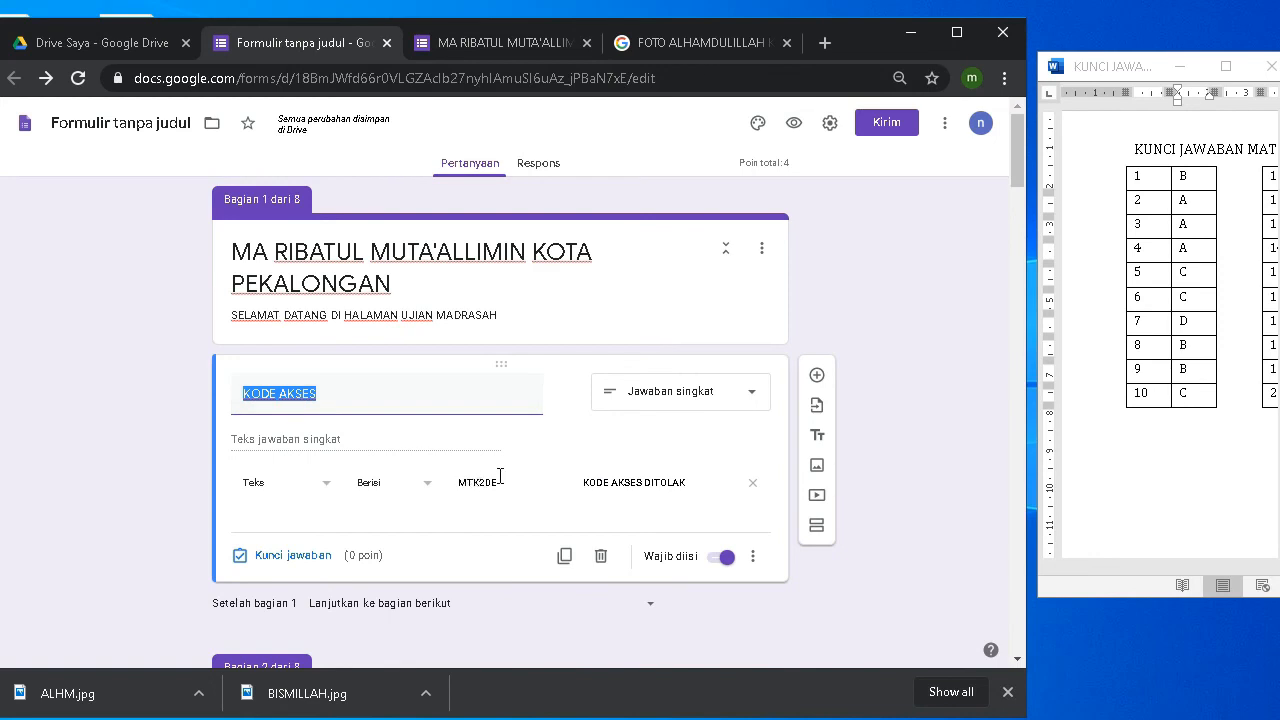
click(457, 45)
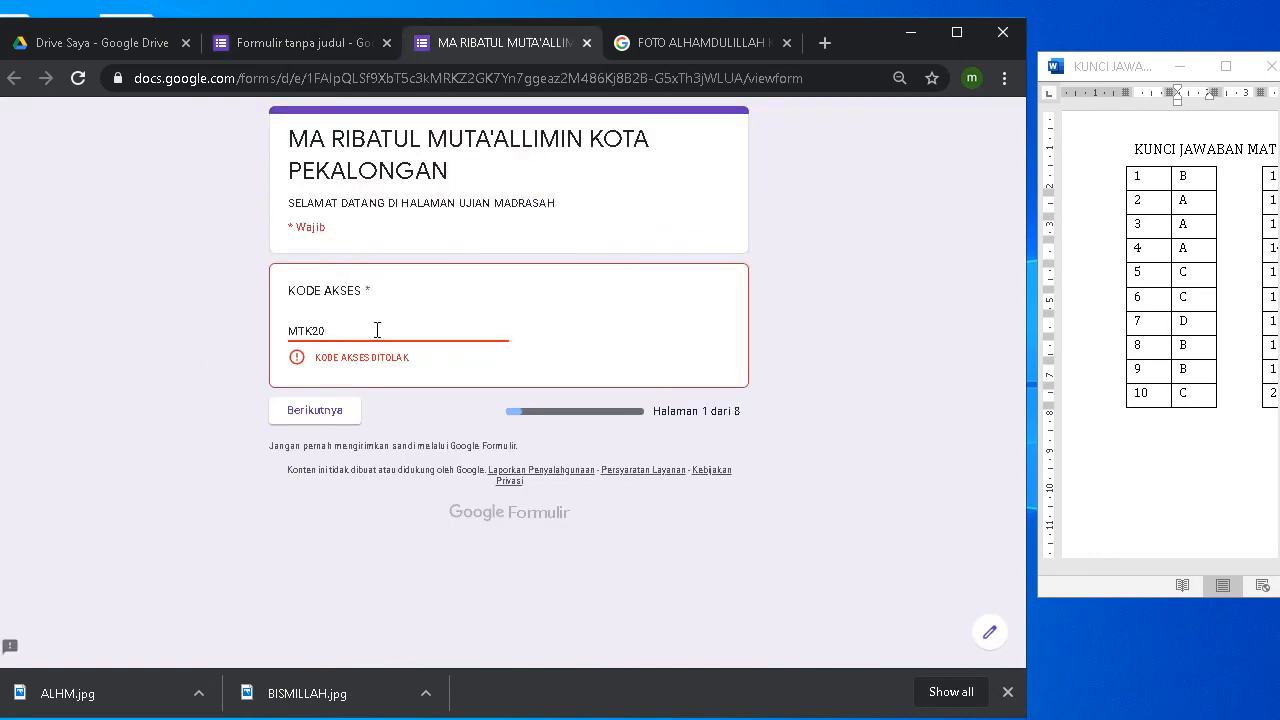
text(E)
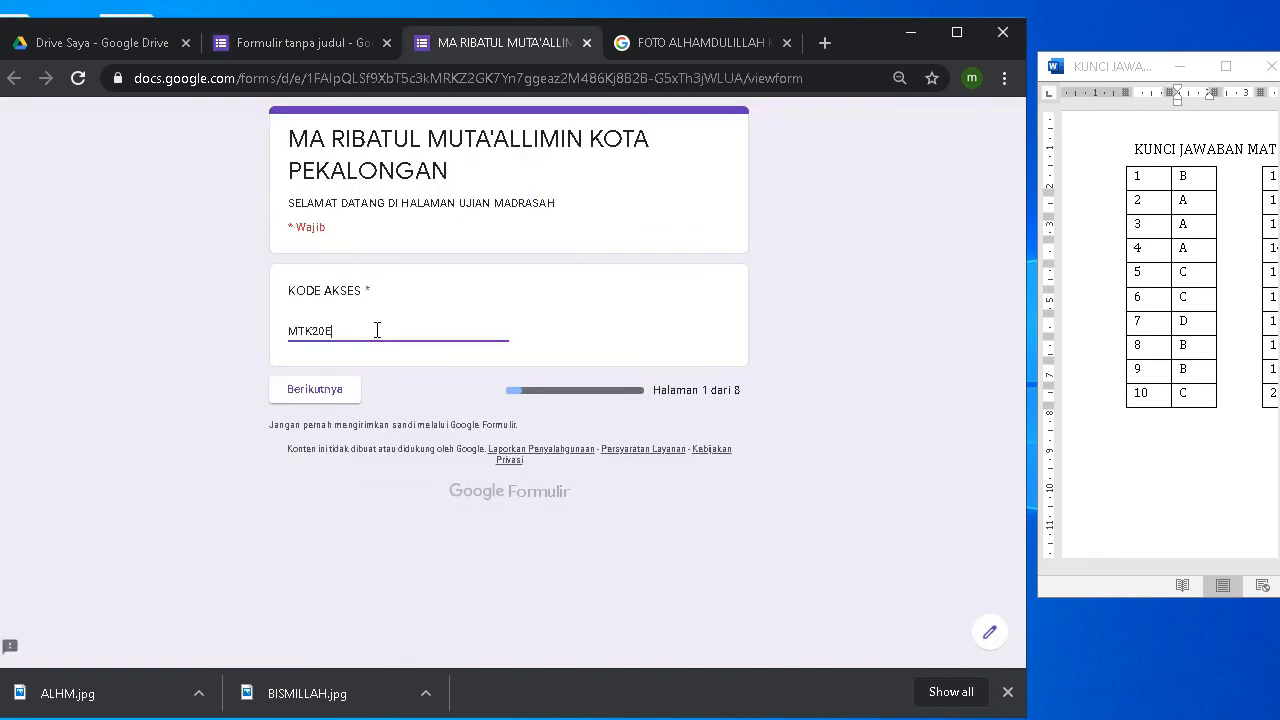
click(304, 397)
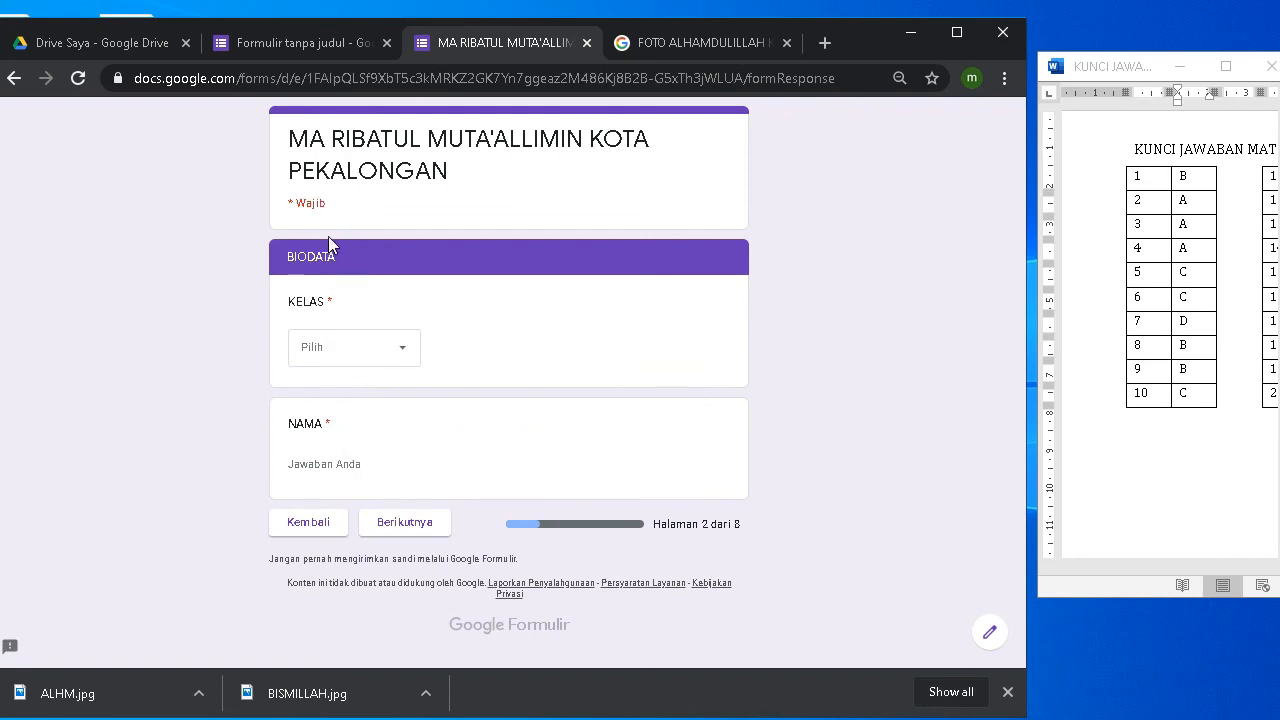
Step: Choose class XII MIPA 1, enter a name, and continue past the welcome page
click(357, 361)
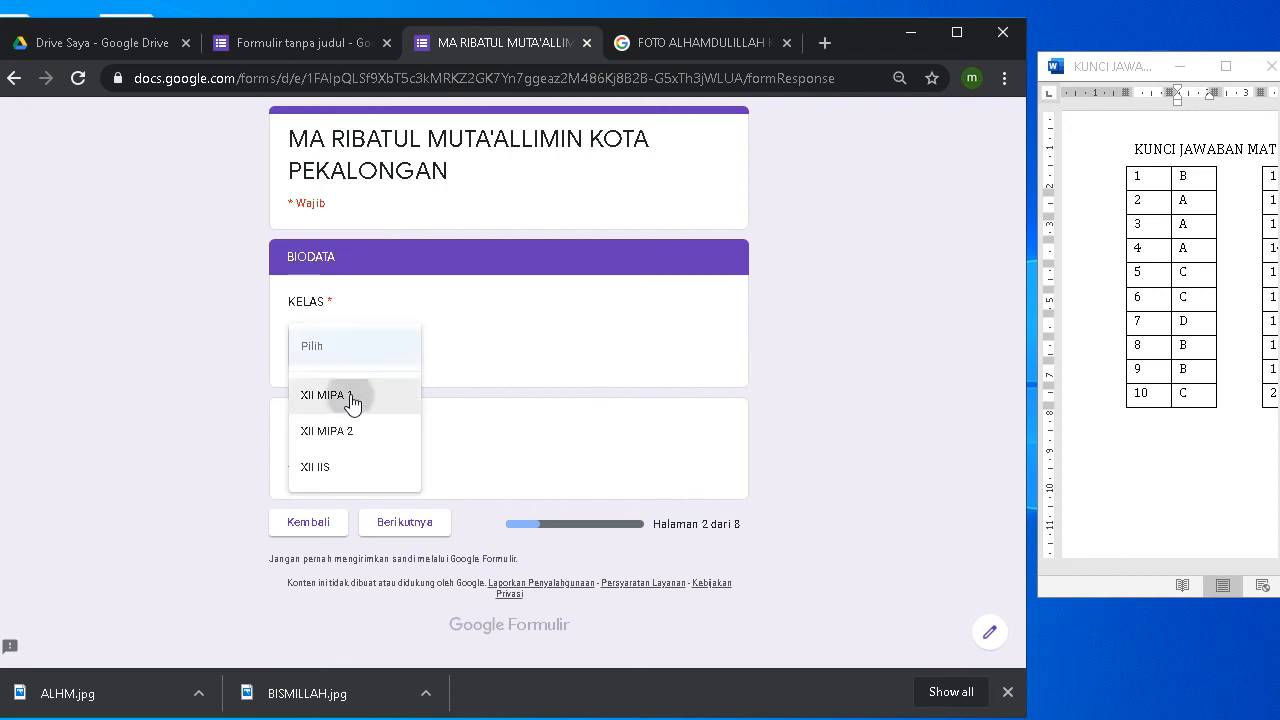
click(352, 403)
click(351, 464)
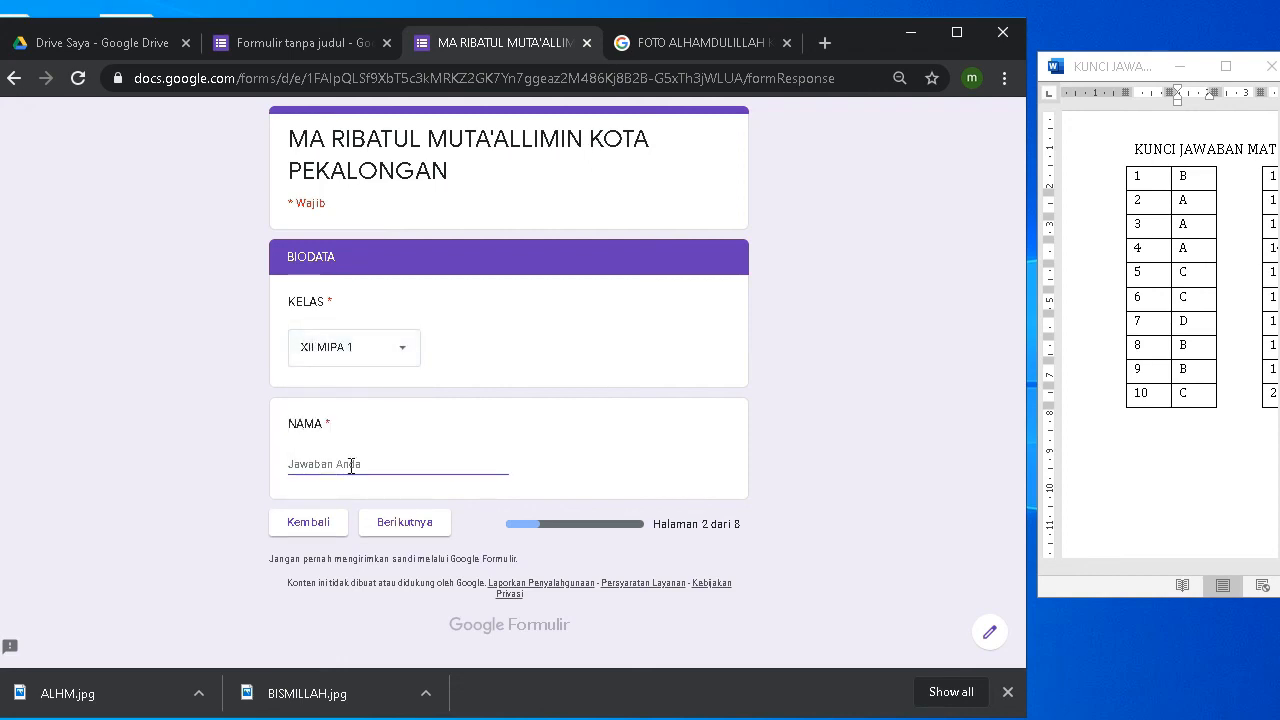
text(EE)
click(398, 533)
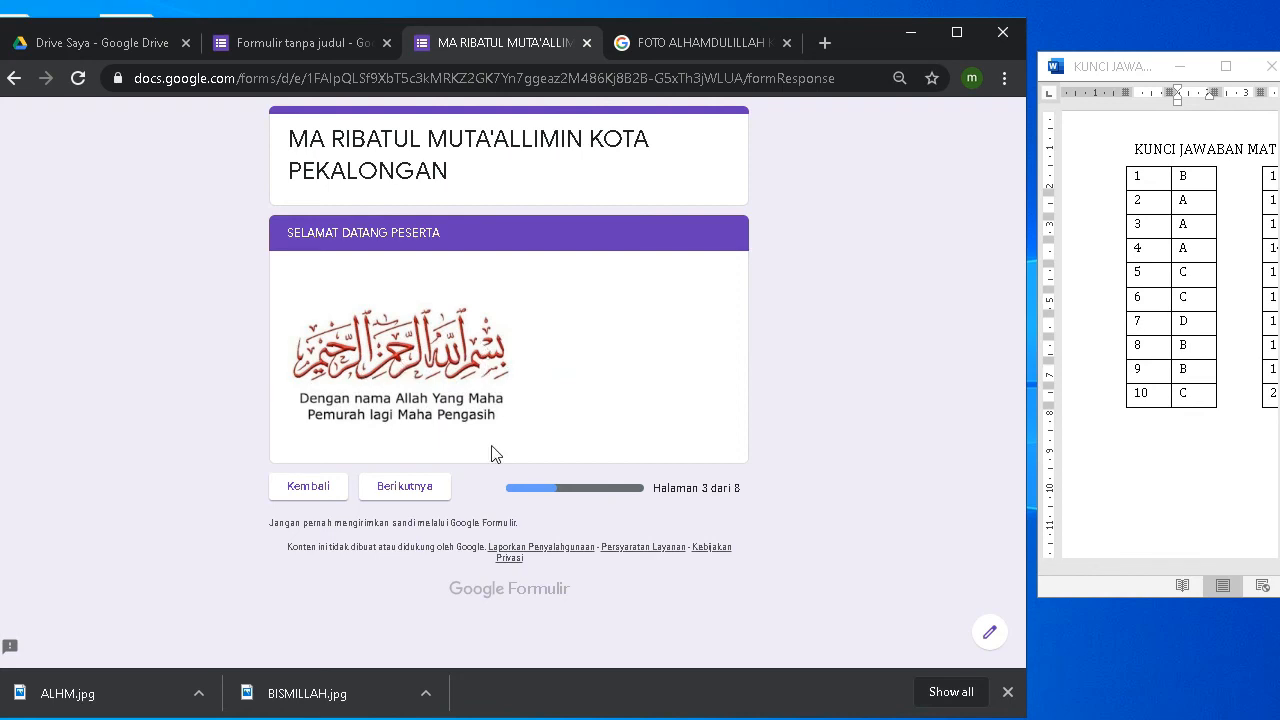
click(418, 490)
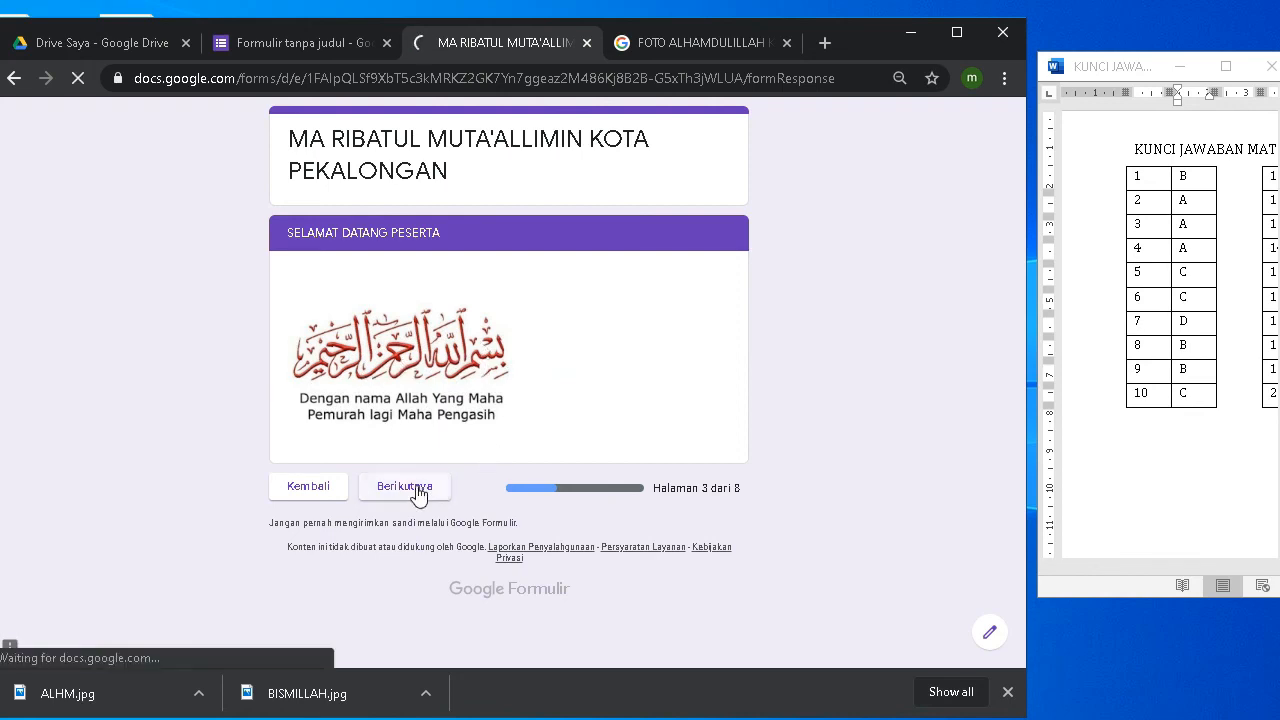
scroll(418, 495, down, 1)
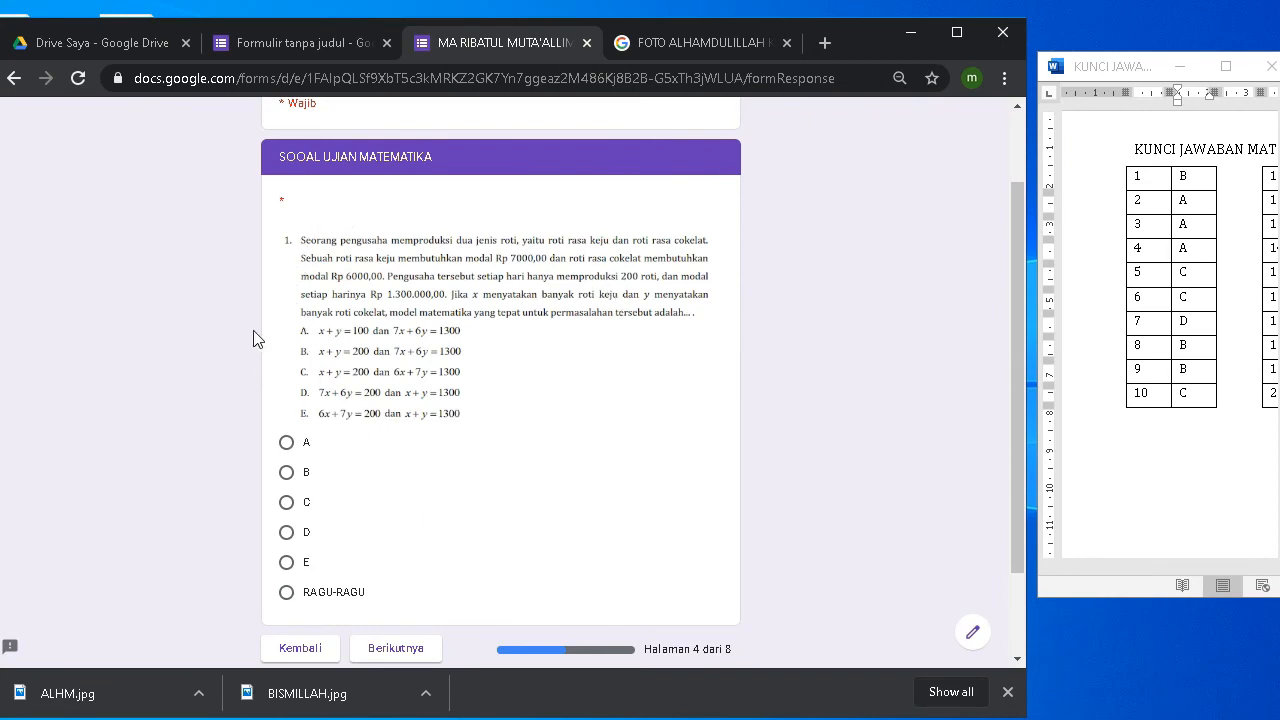
Step: Trigger the required-answer warning, then answer question 1 with B and continue
scroll(458, 370, down, 1)
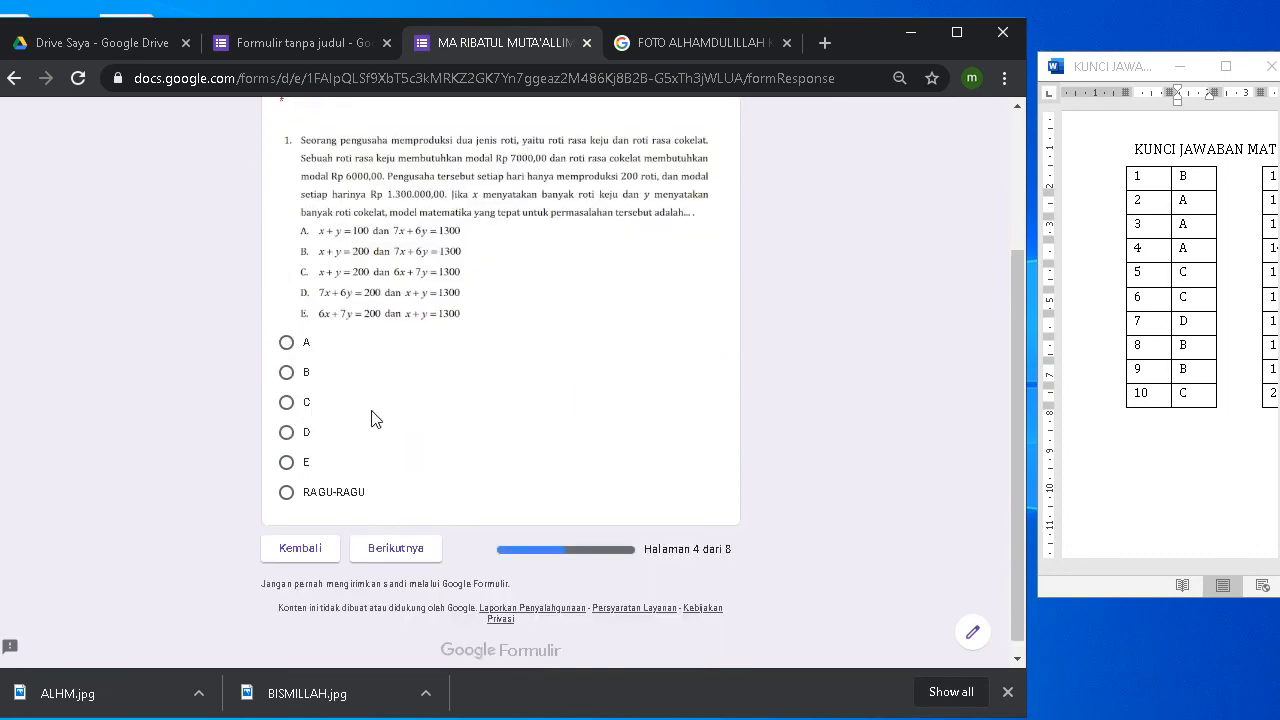
click(409, 537)
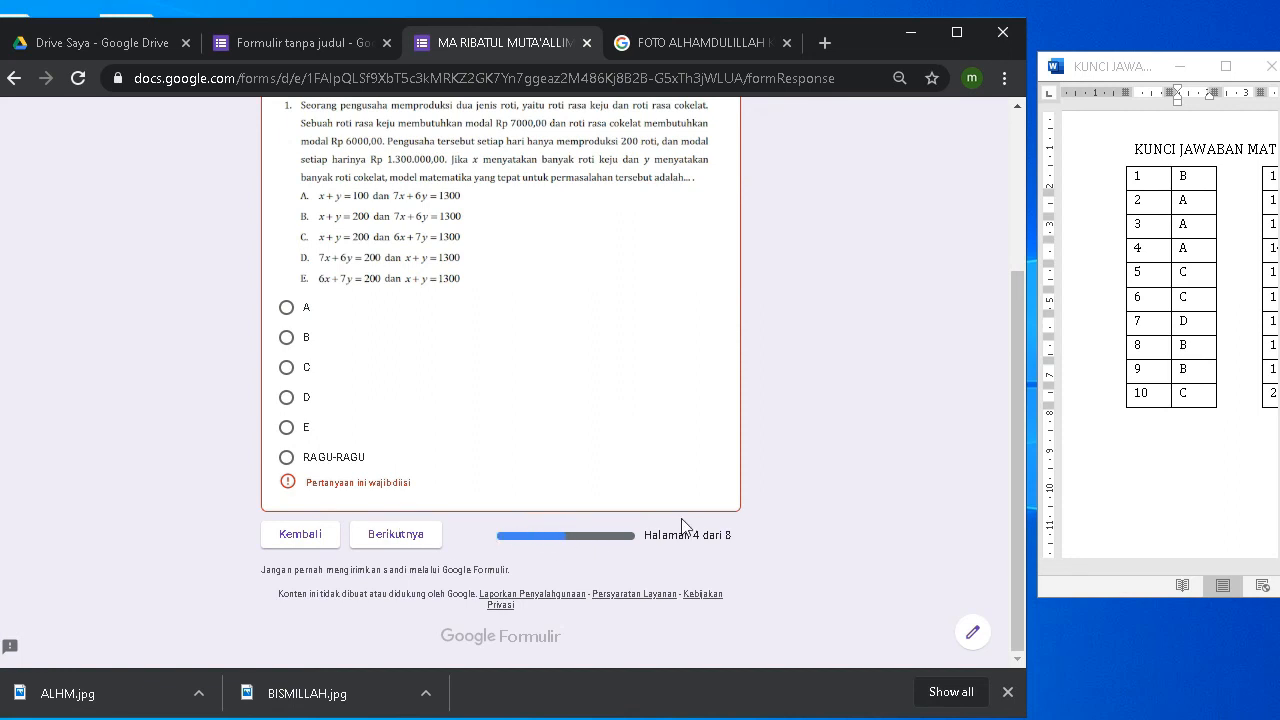
scroll(381, 459, up, 1)
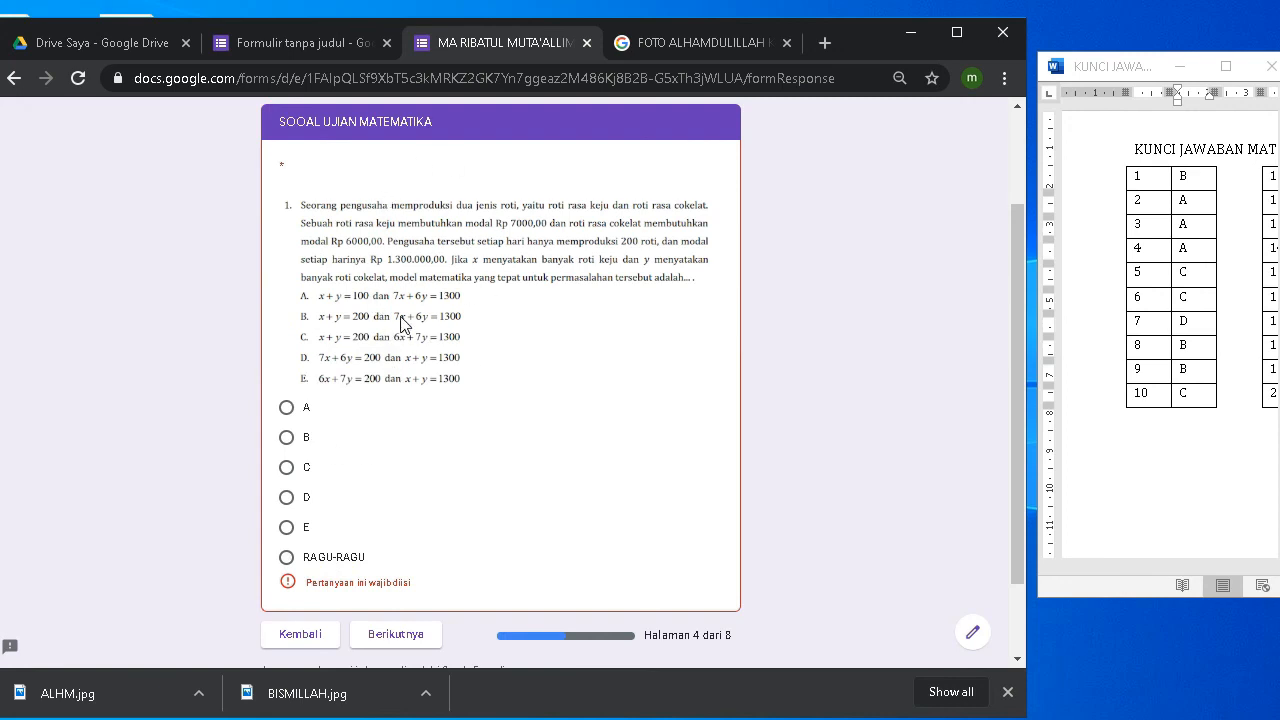
click(288, 408)
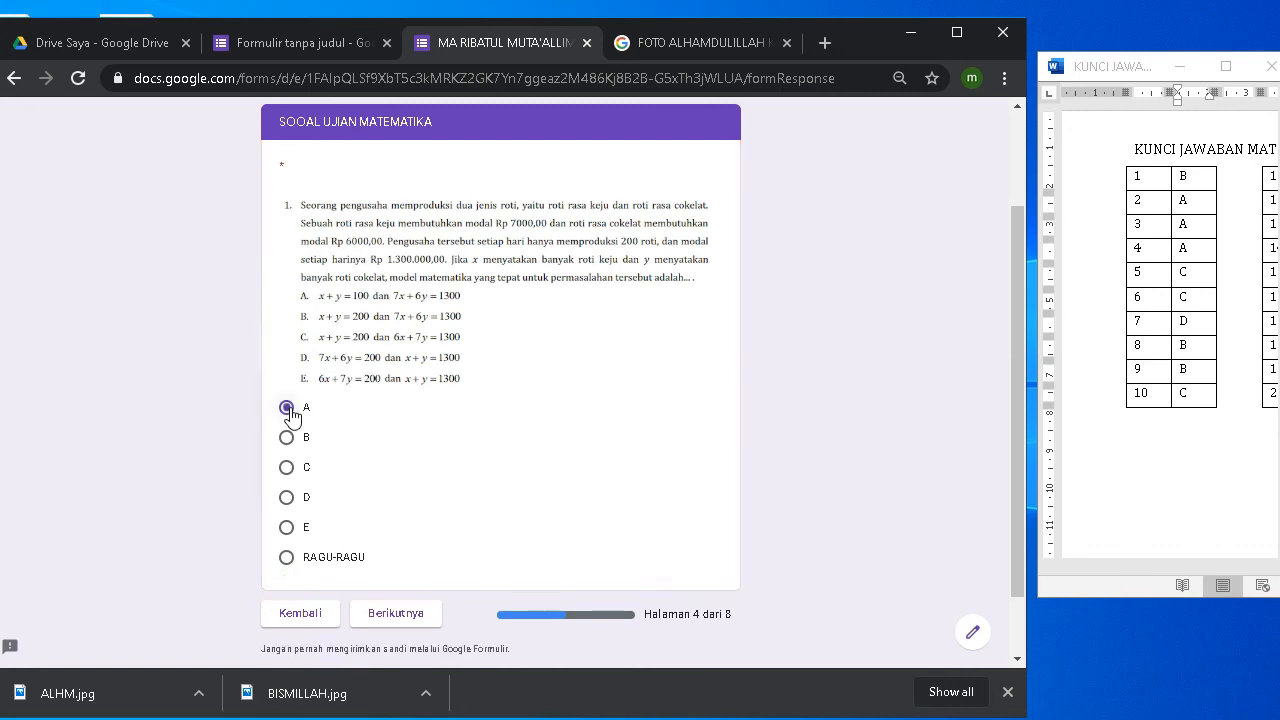
click(288, 438)
click(397, 614)
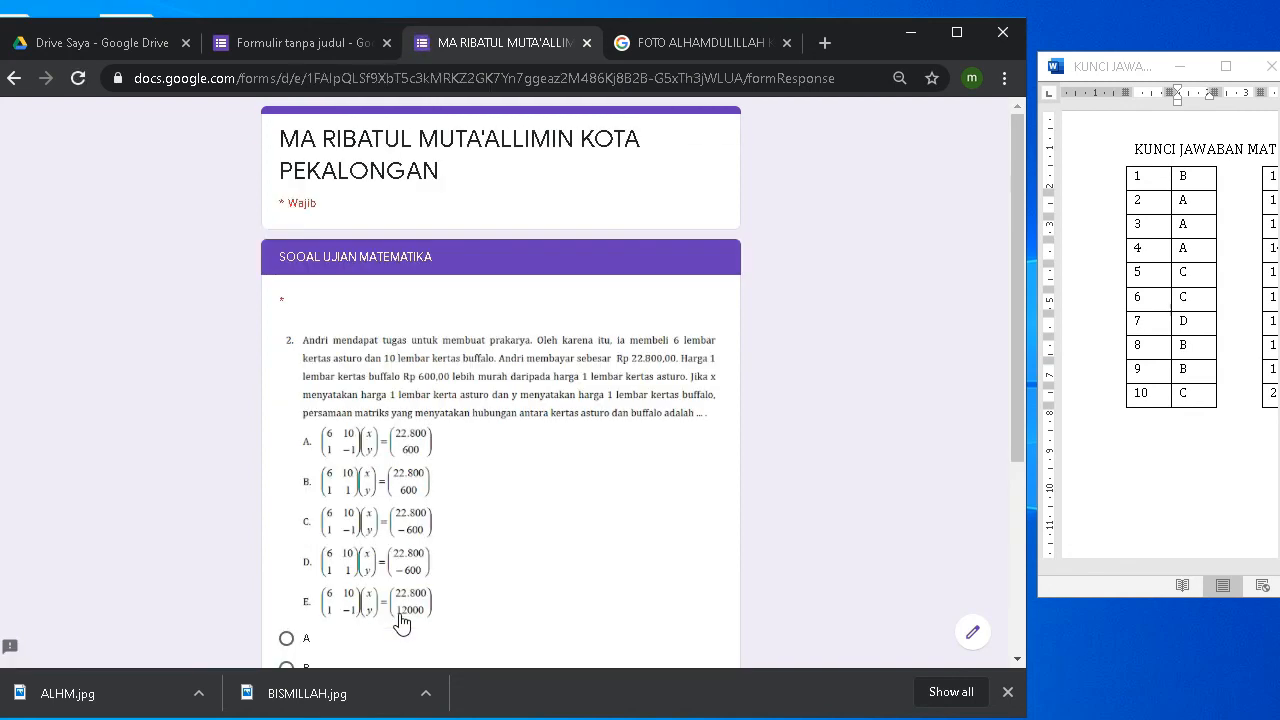
Step: Mark question 2 as RAGU-RAGU and go on to the approval page
scroll(594, 403, down, 3)
scroll(478, 368, up, 1)
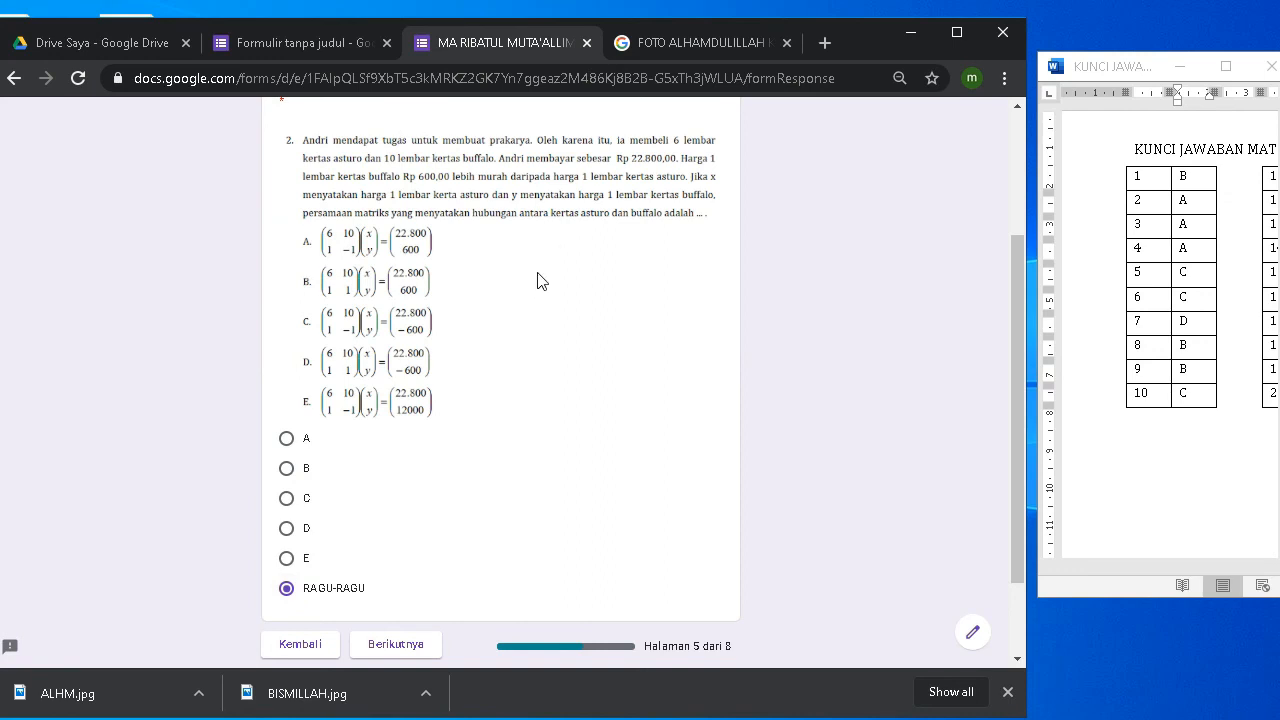
click(406, 649)
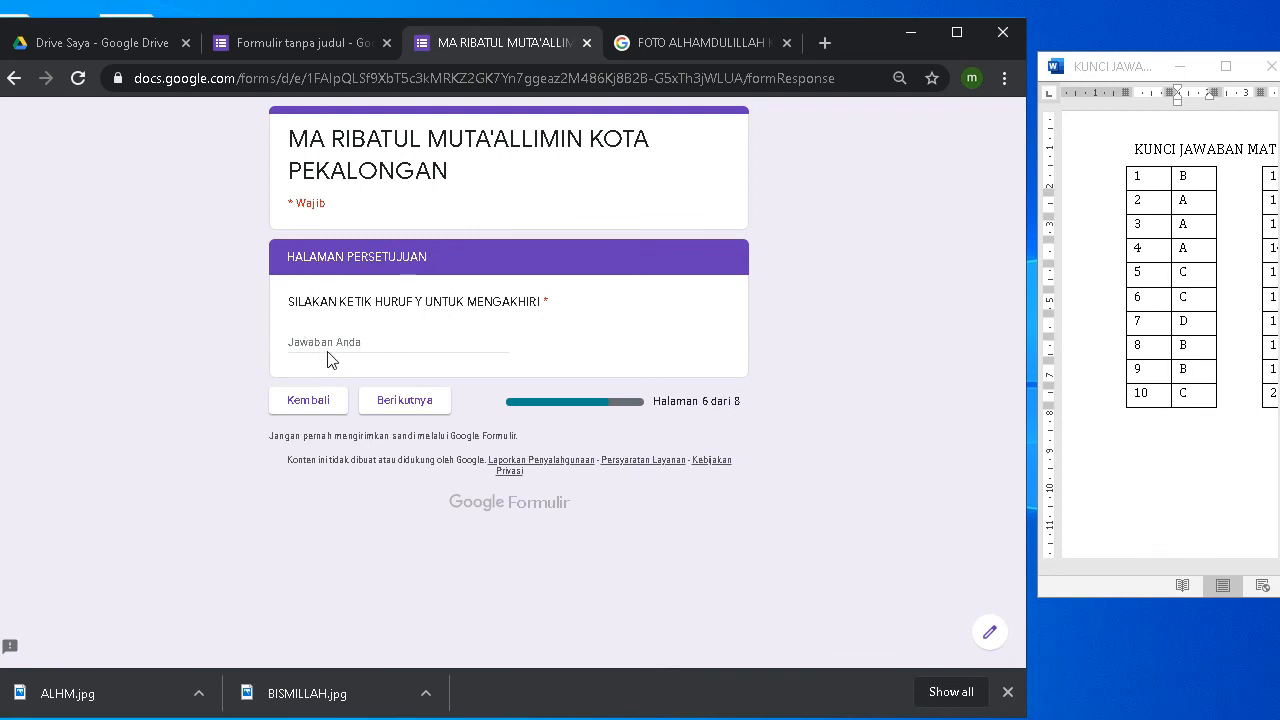
Step: Enter Y on the approval page, verify the Y-only validation in the editor, and continue to page 7
click(329, 348)
text(Y)
click(275, 41)
scroll(476, 423, down, 3)
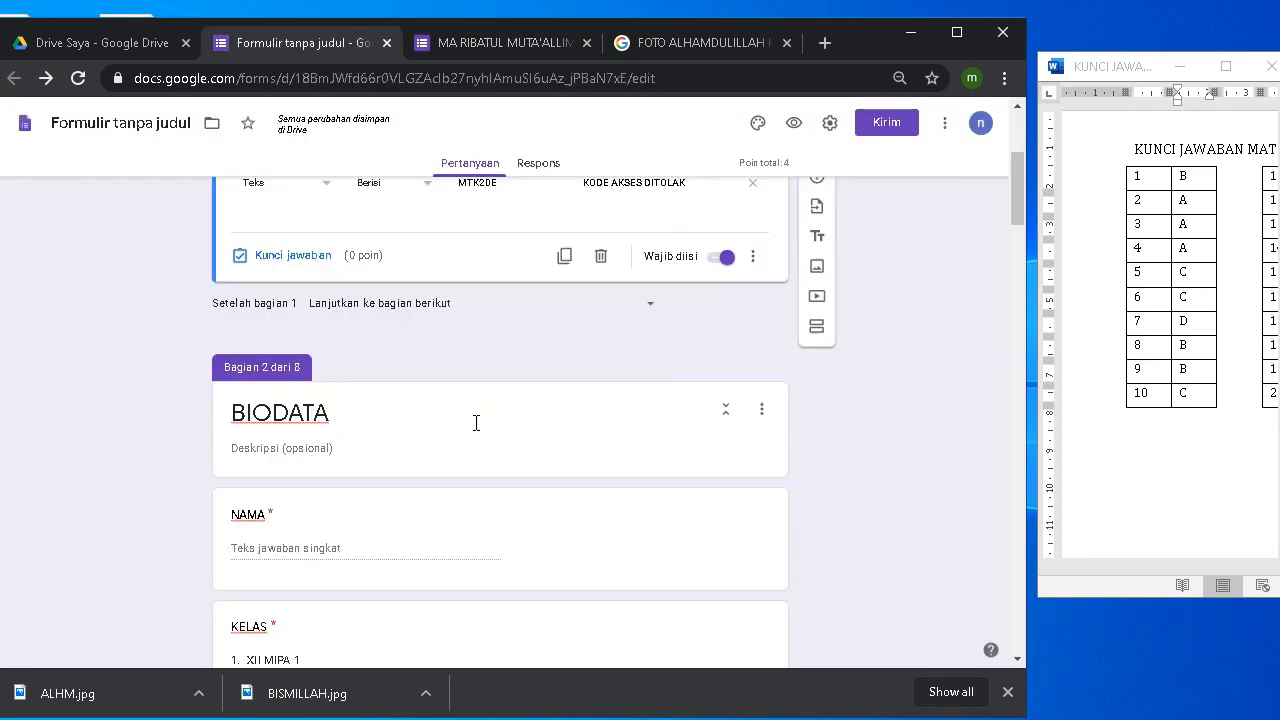
scroll(476, 423, down, 20)
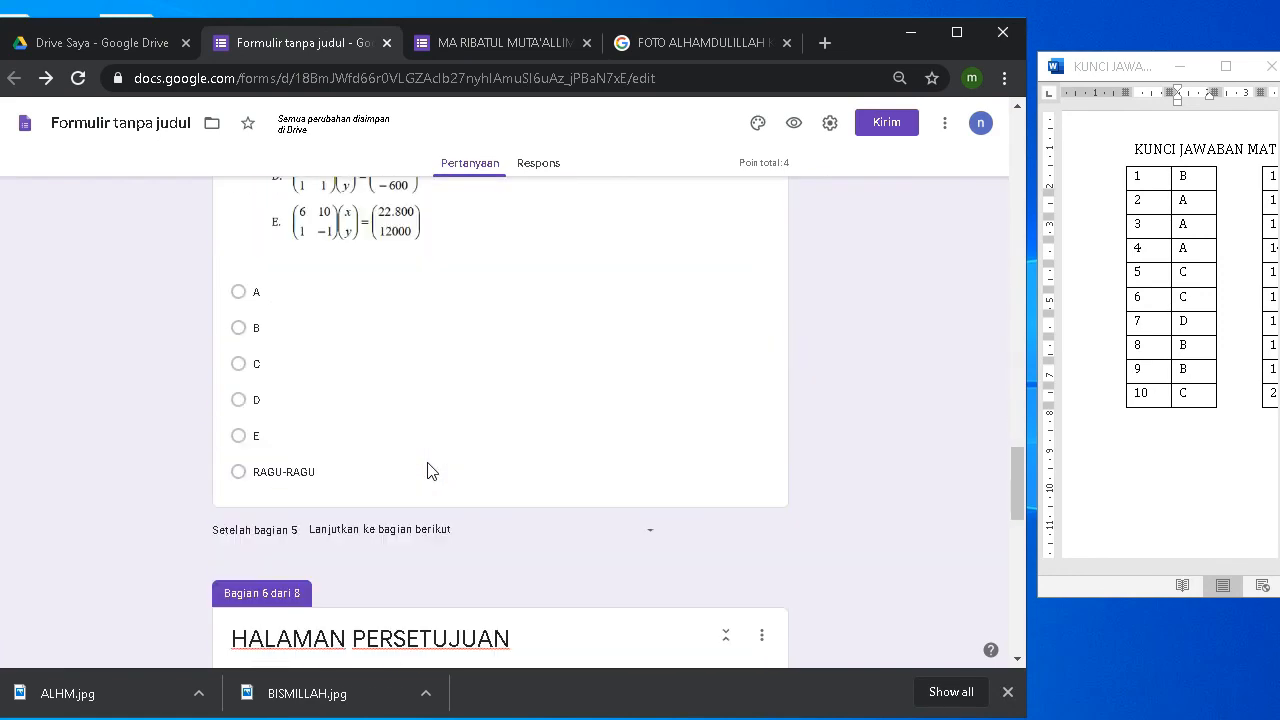
scroll(427, 471, down, 10)
scroll(313, 386, up, 1)
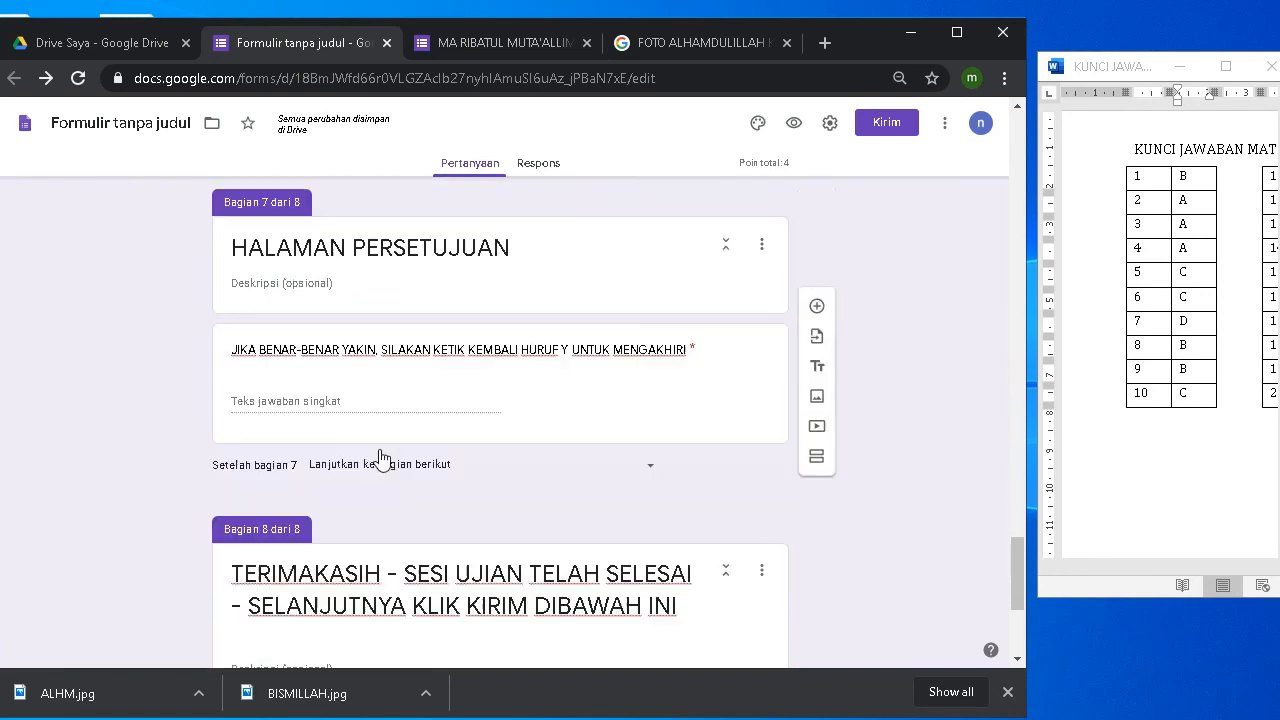
click(325, 410)
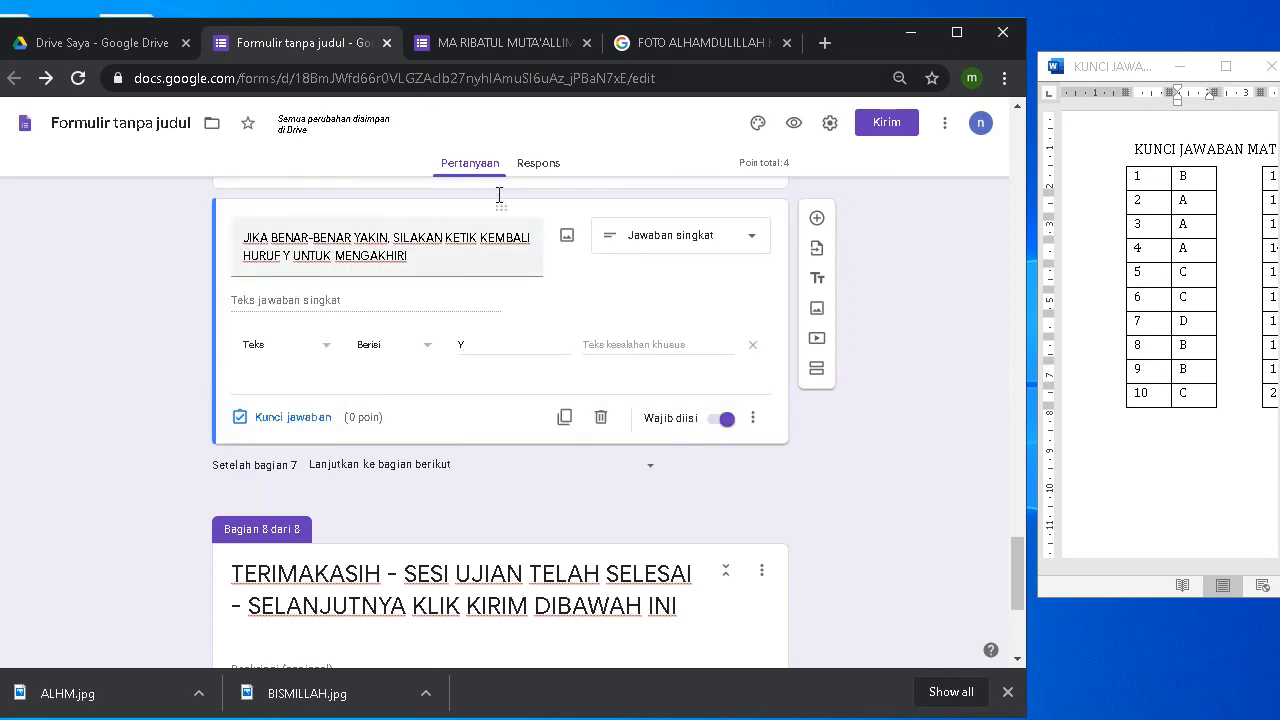
click(487, 48)
click(422, 402)
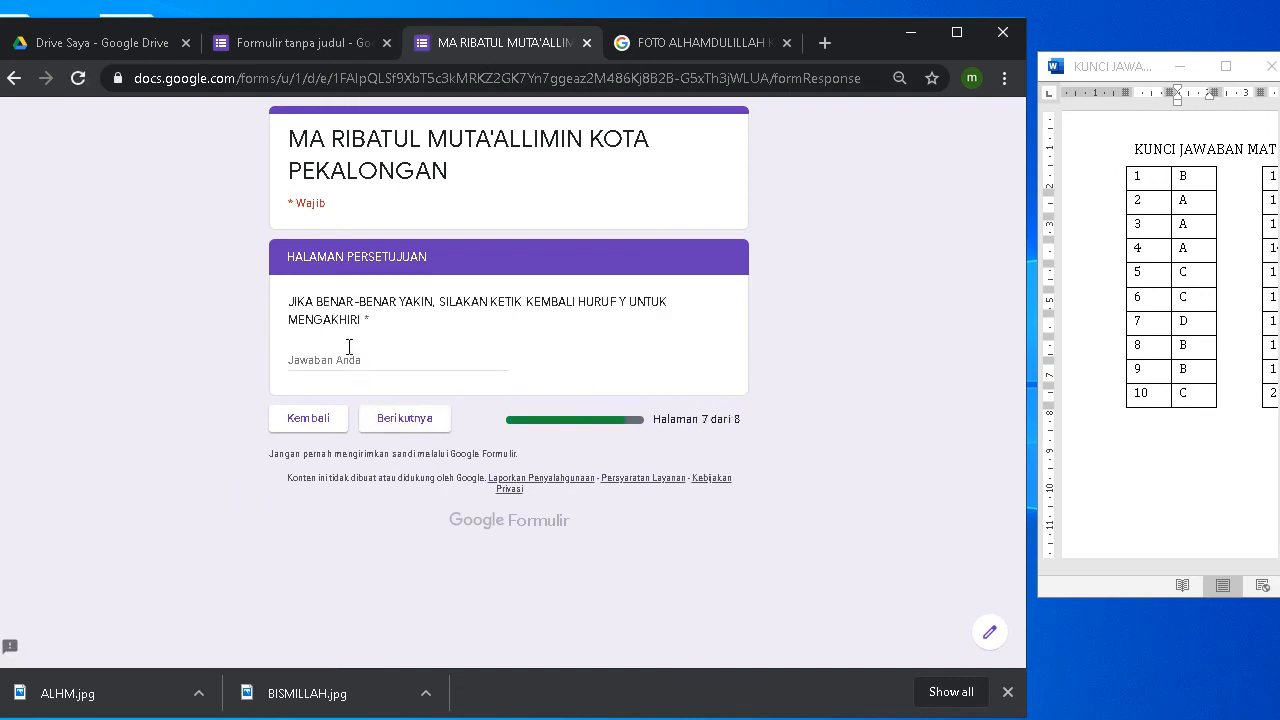
Step: Retype Y, submit the test response, and return to the form editor
click(344, 362)
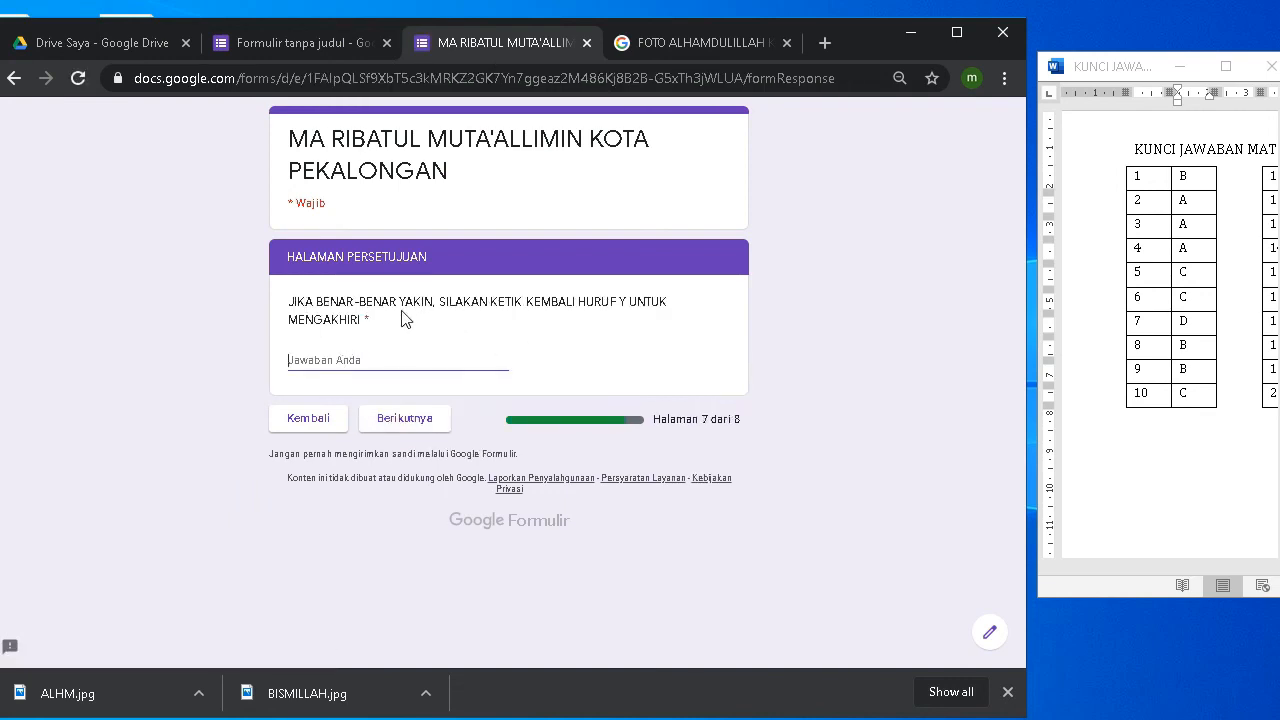
text(Y)
click(444, 424)
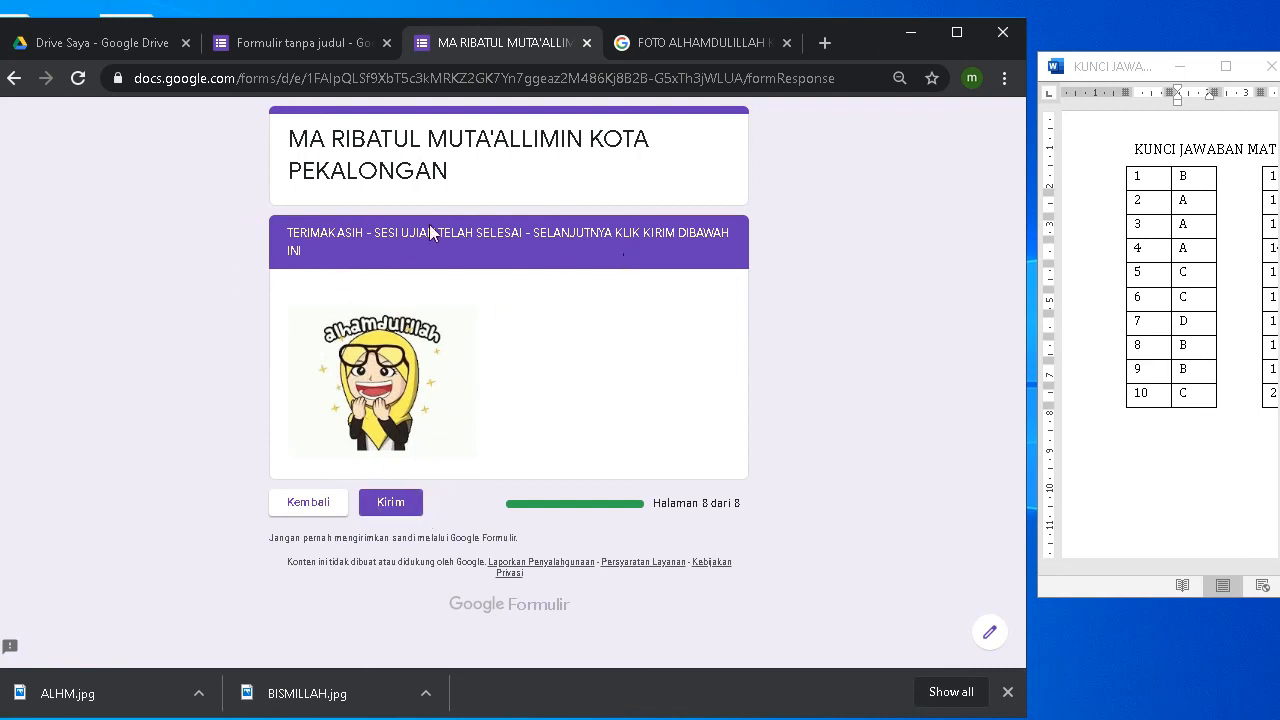
click(393, 512)
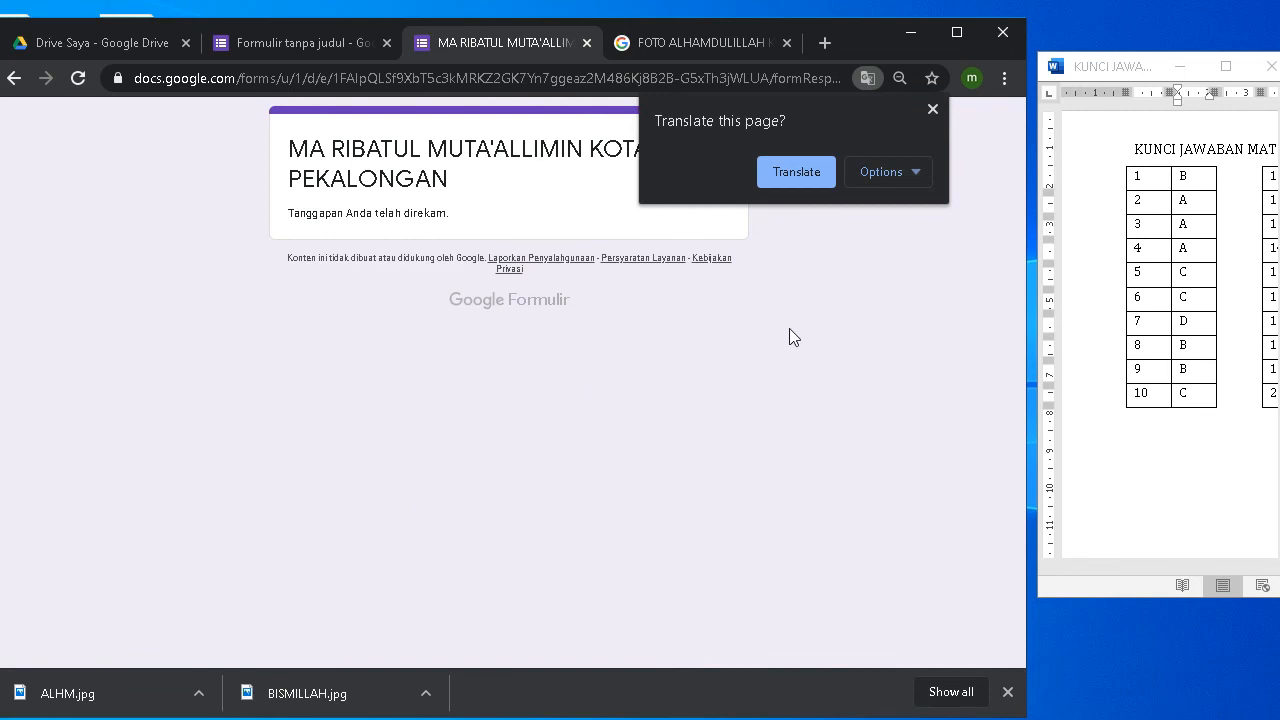
click(932, 110)
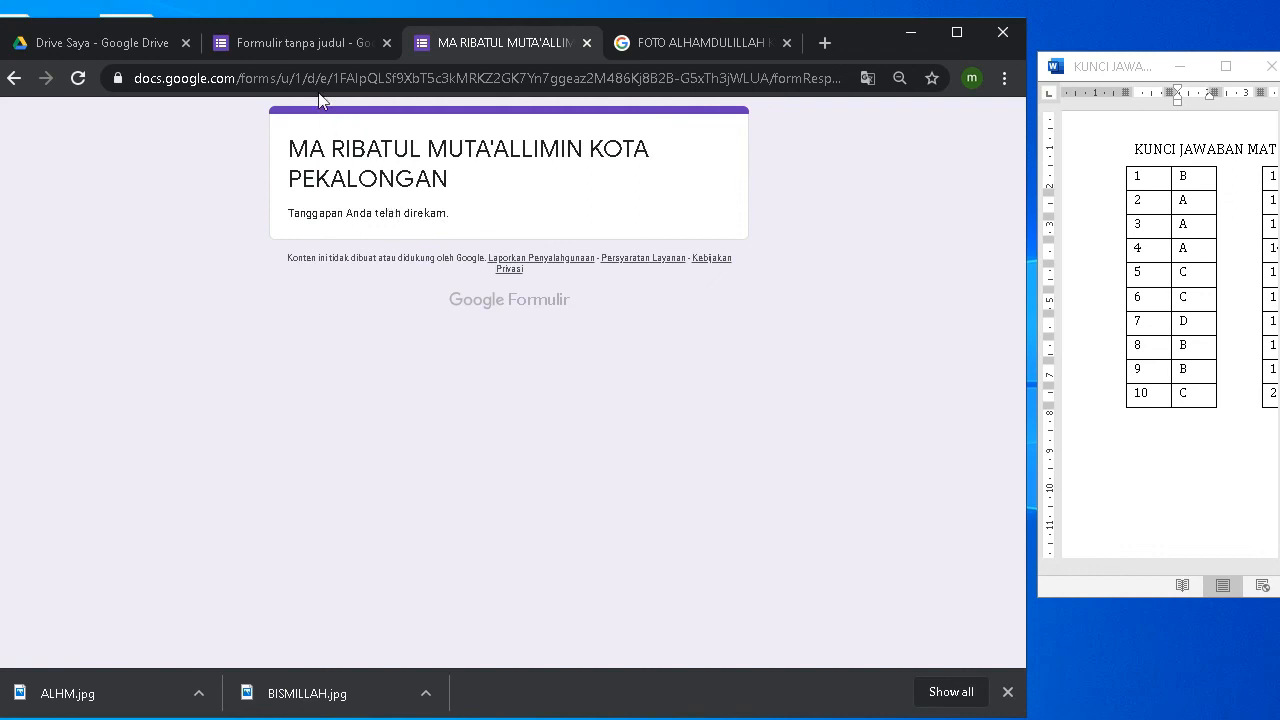
click(302, 44)
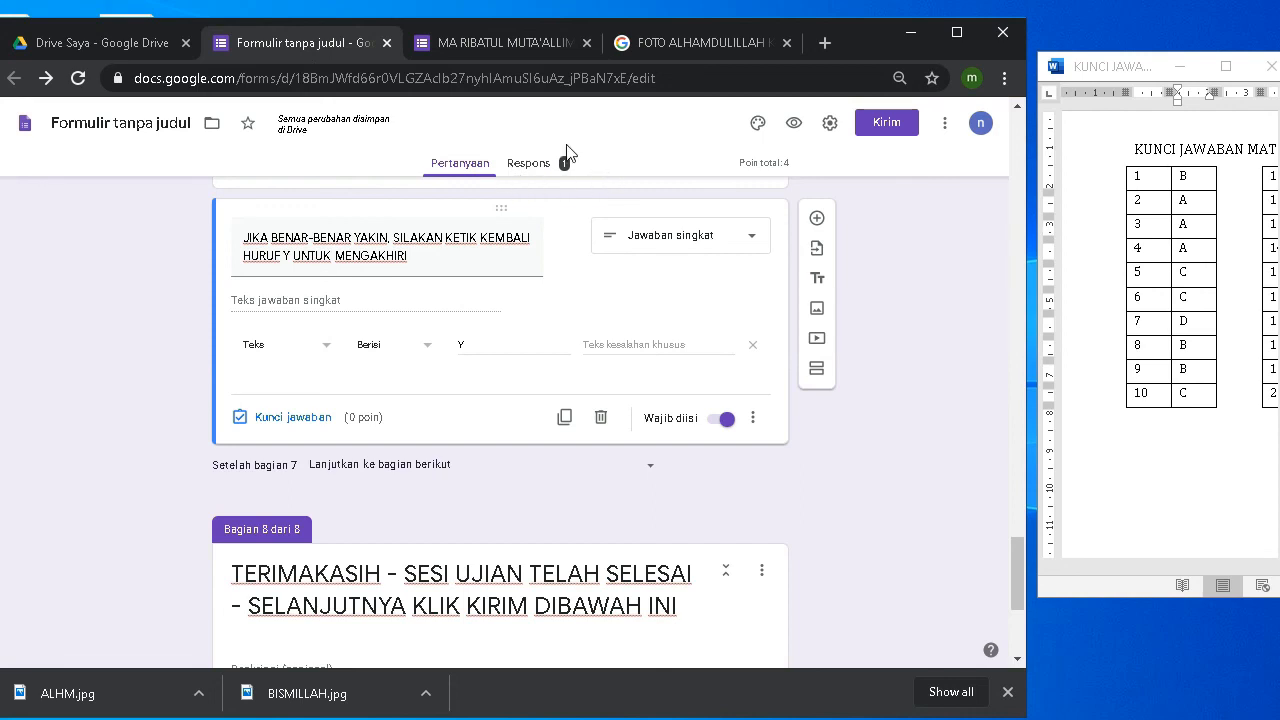
Step: Open the Respons tab to view the single collected response
click(535, 168)
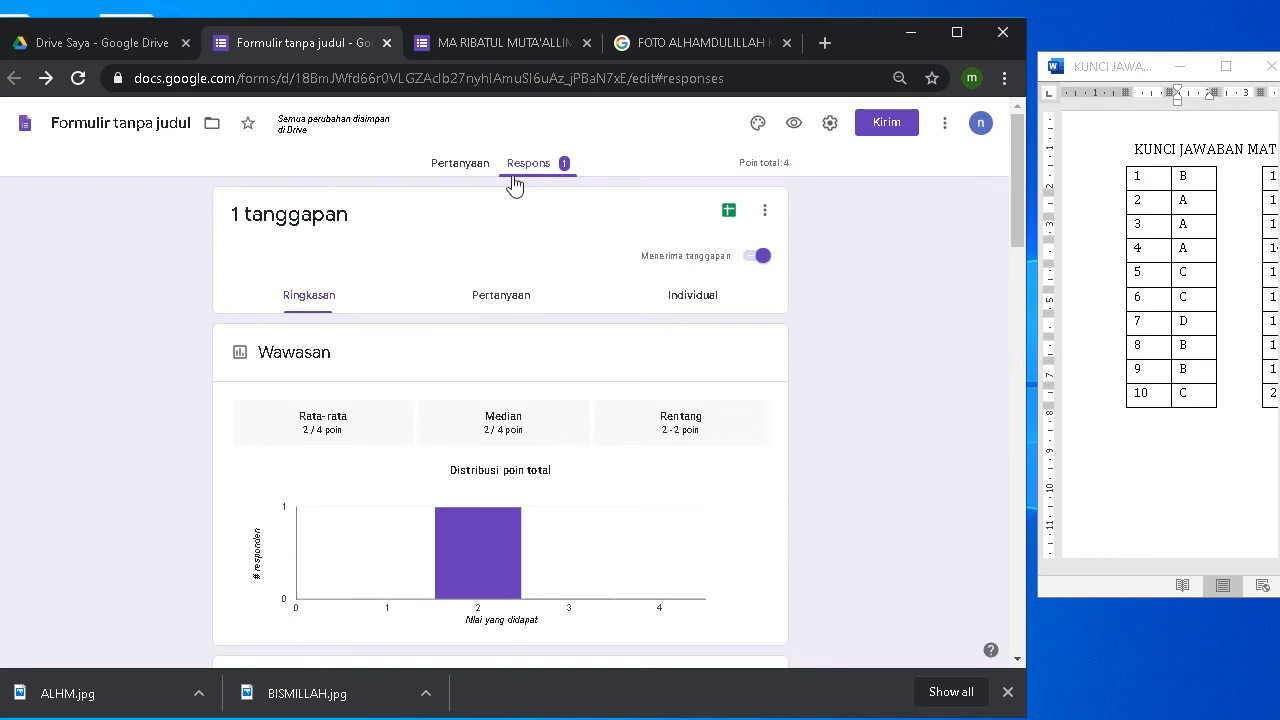
scroll(531, 577, down, 3)
scroll(437, 549, up, 3)
Step: Link the responses to a new spreadsheet via Buat spreadsheet baru, retrying after the error
click(727, 219)
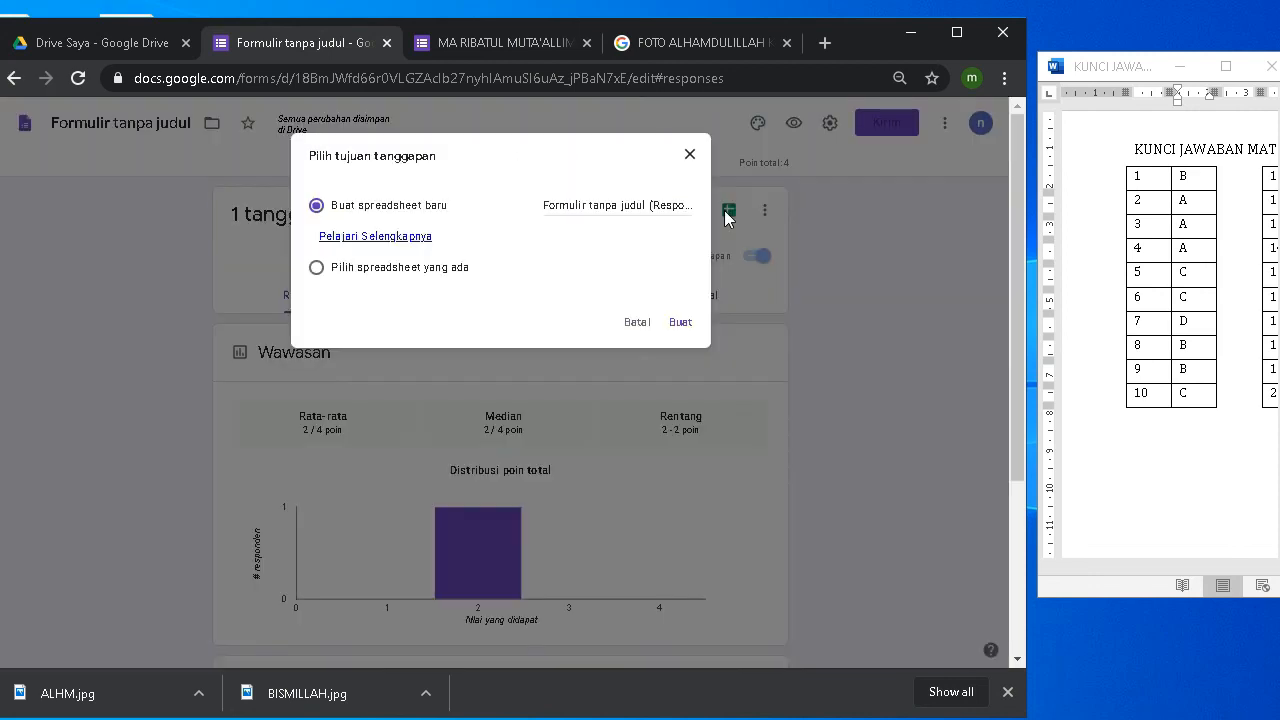
click(681, 324)
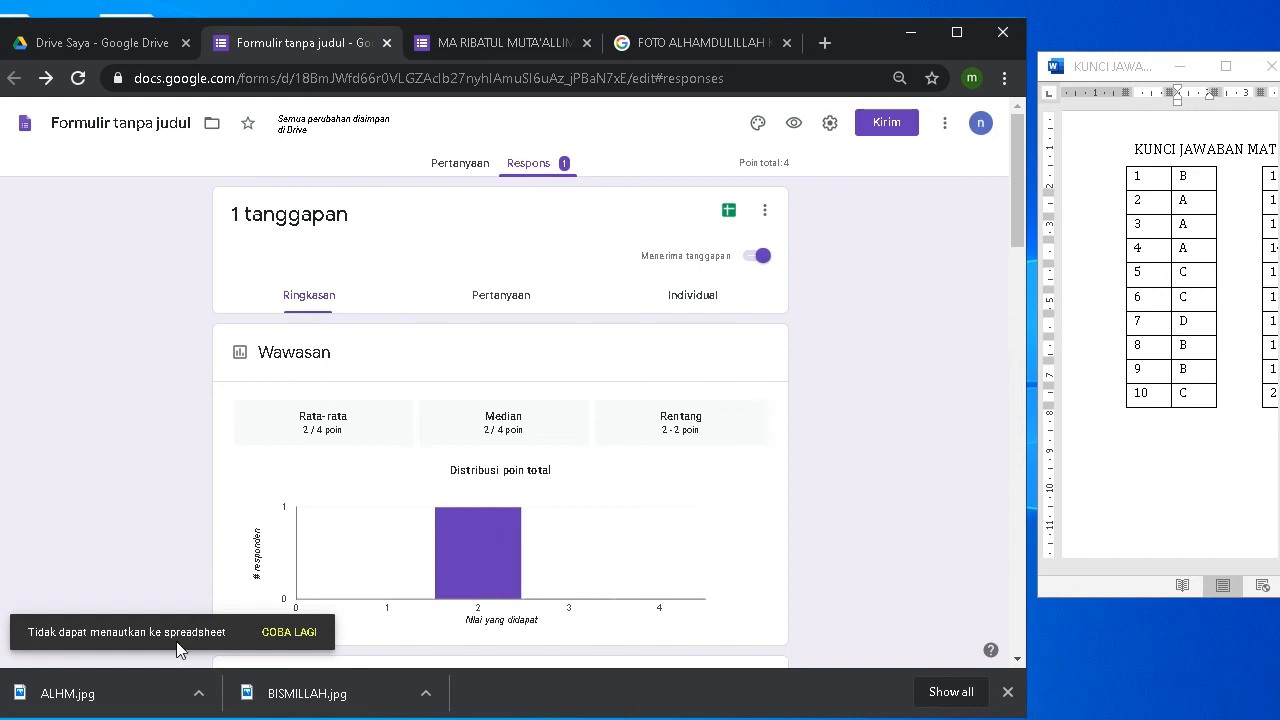
click(288, 636)
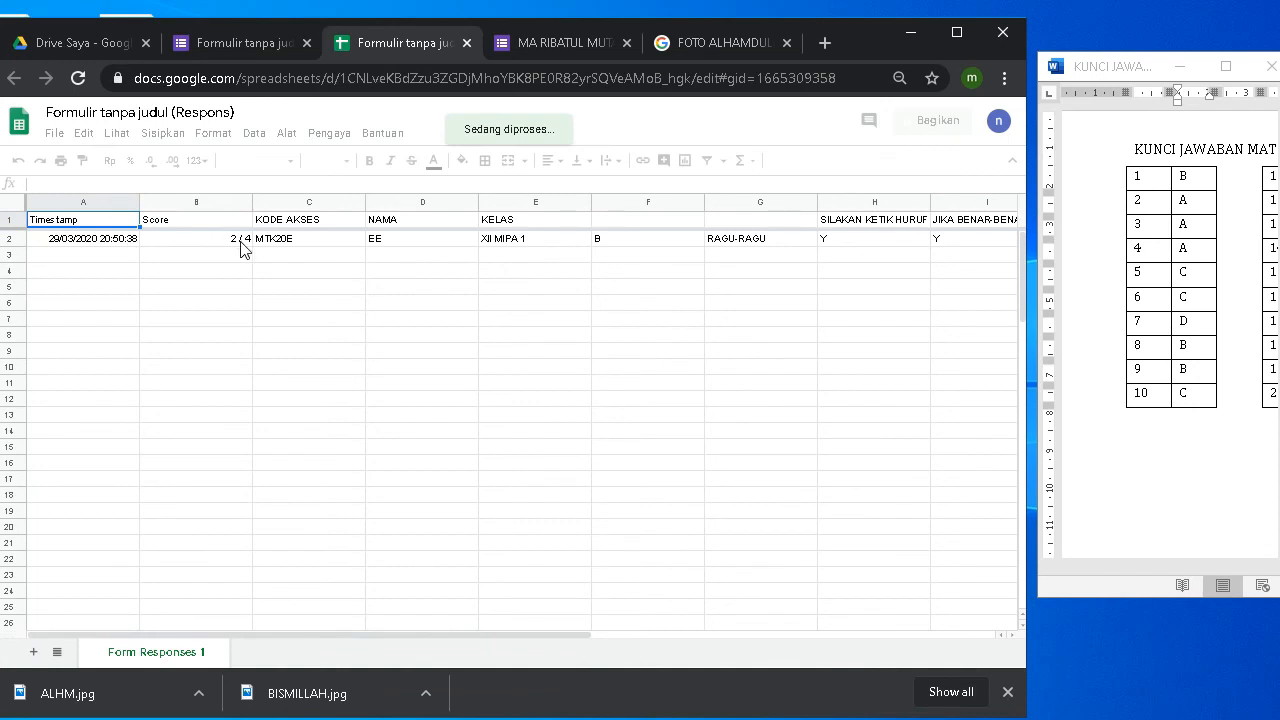
Step: Check the row's 2 / 4 score in B2, access code in C2 and answers through G2, then close Sheets
click(195, 238)
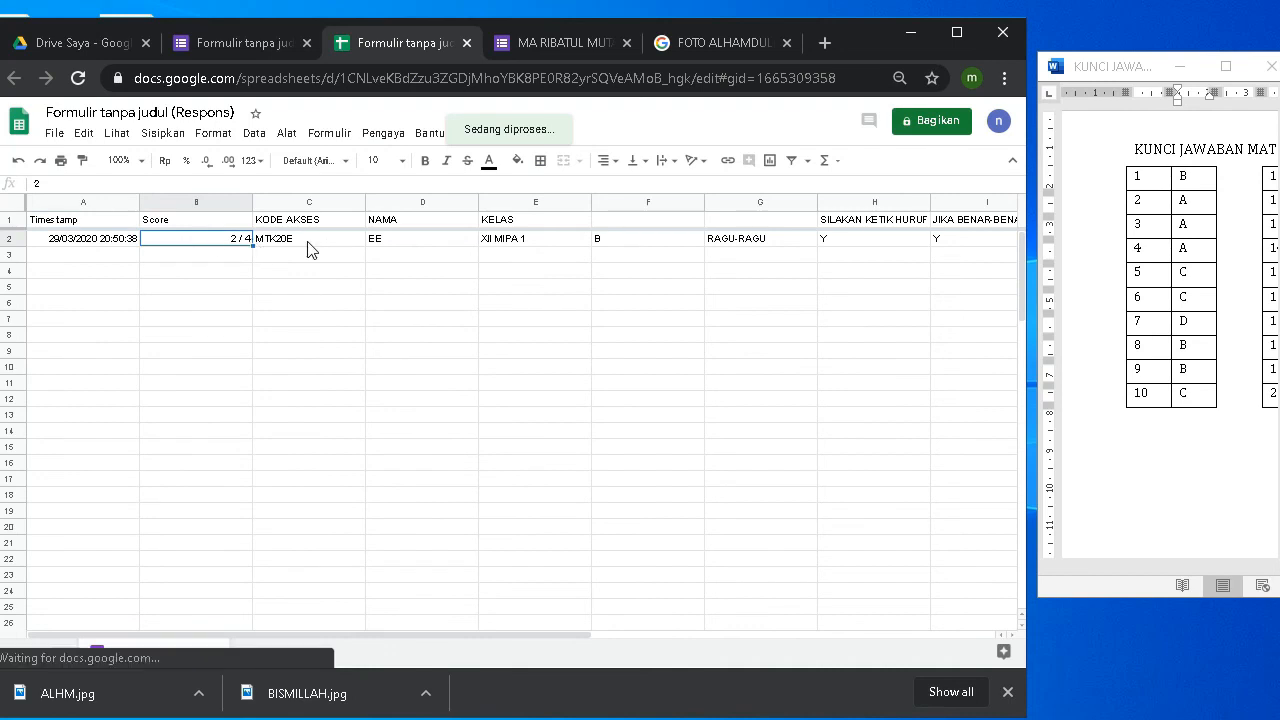
click(345, 247)
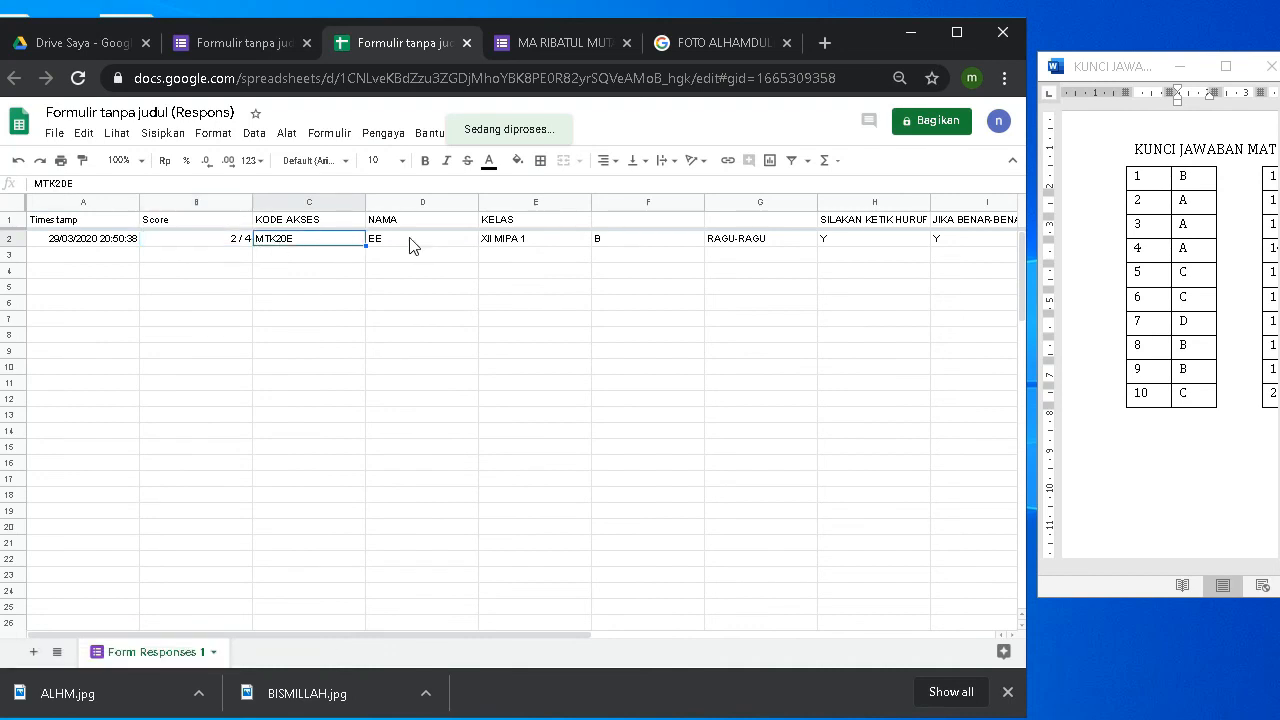
key(Right)
key(Right)
key(Right)
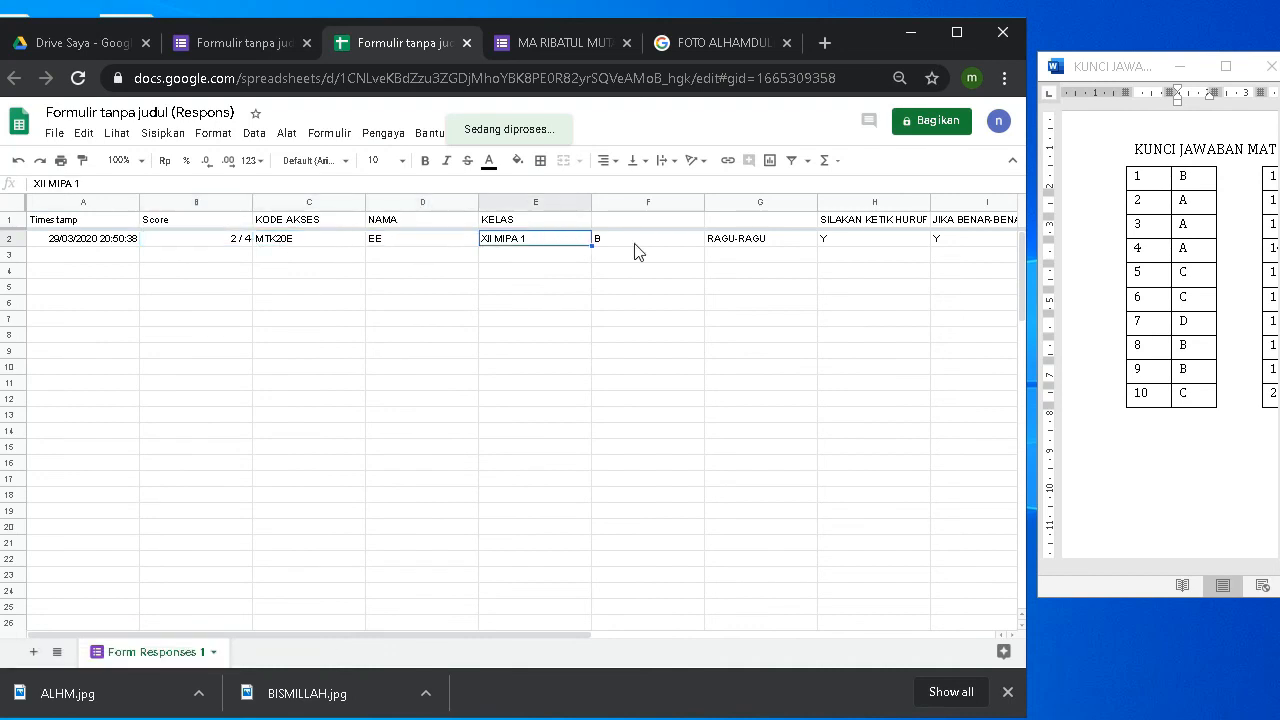
key(Right)
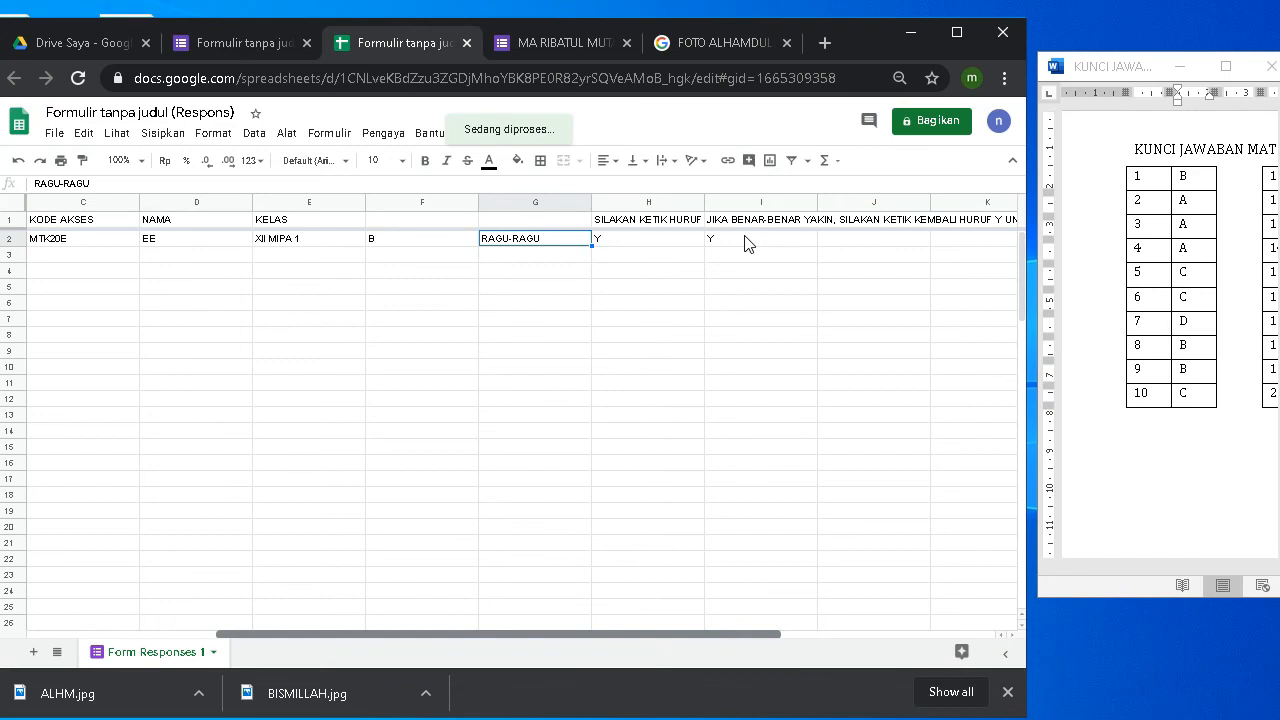
drag(758, 635, 697, 637)
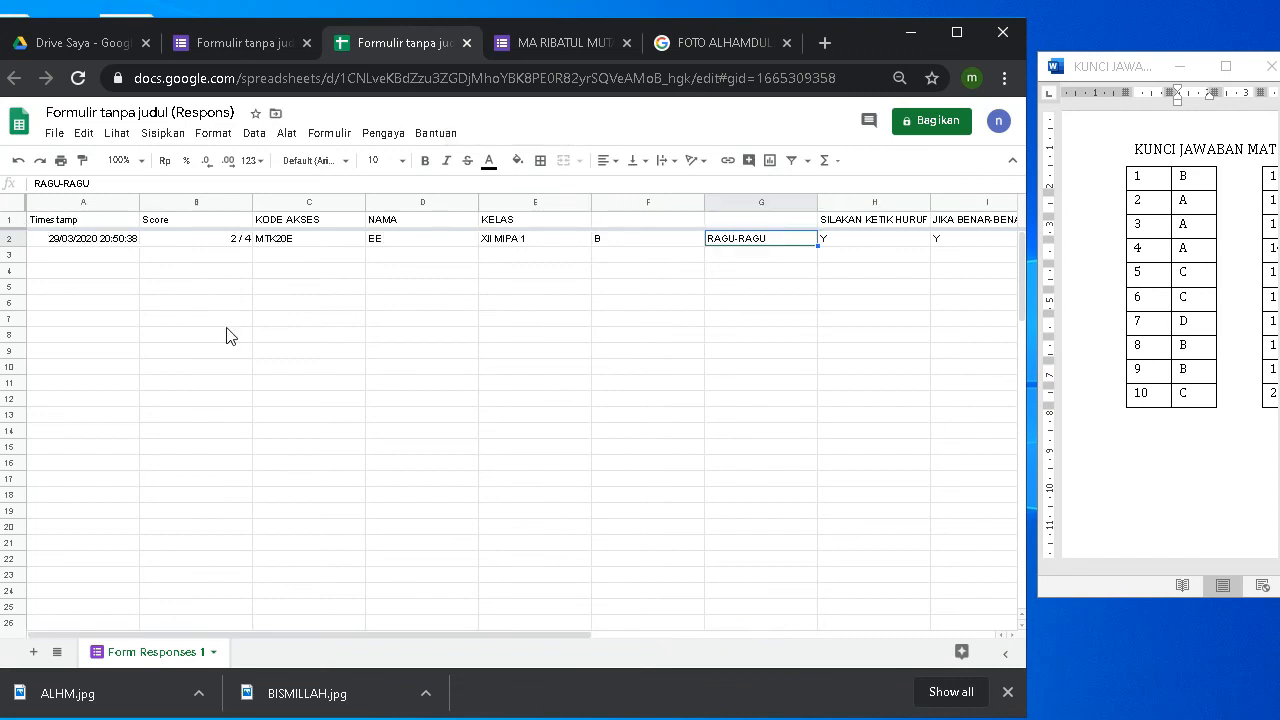
click(466, 43)
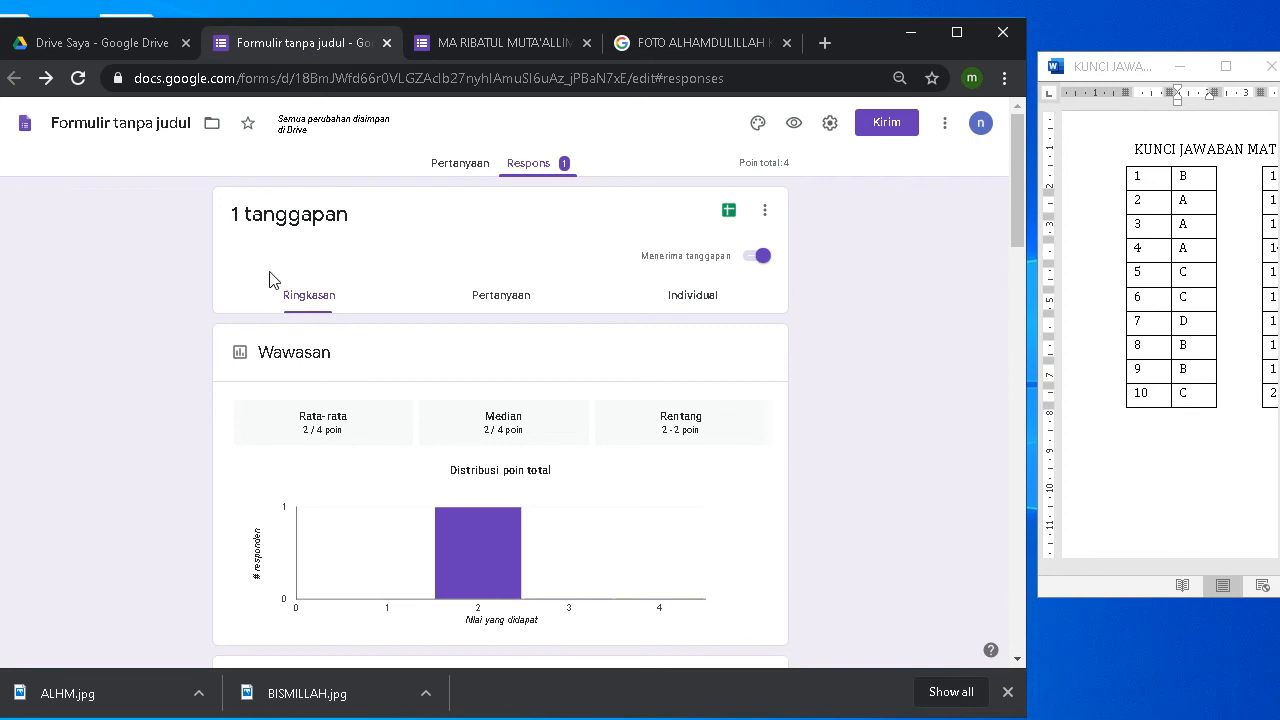
Step: Return to the Pertanyaan editor and scroll through to Bagian 8 with the Alhamdulillah image
scroll(169, 406, down, 2)
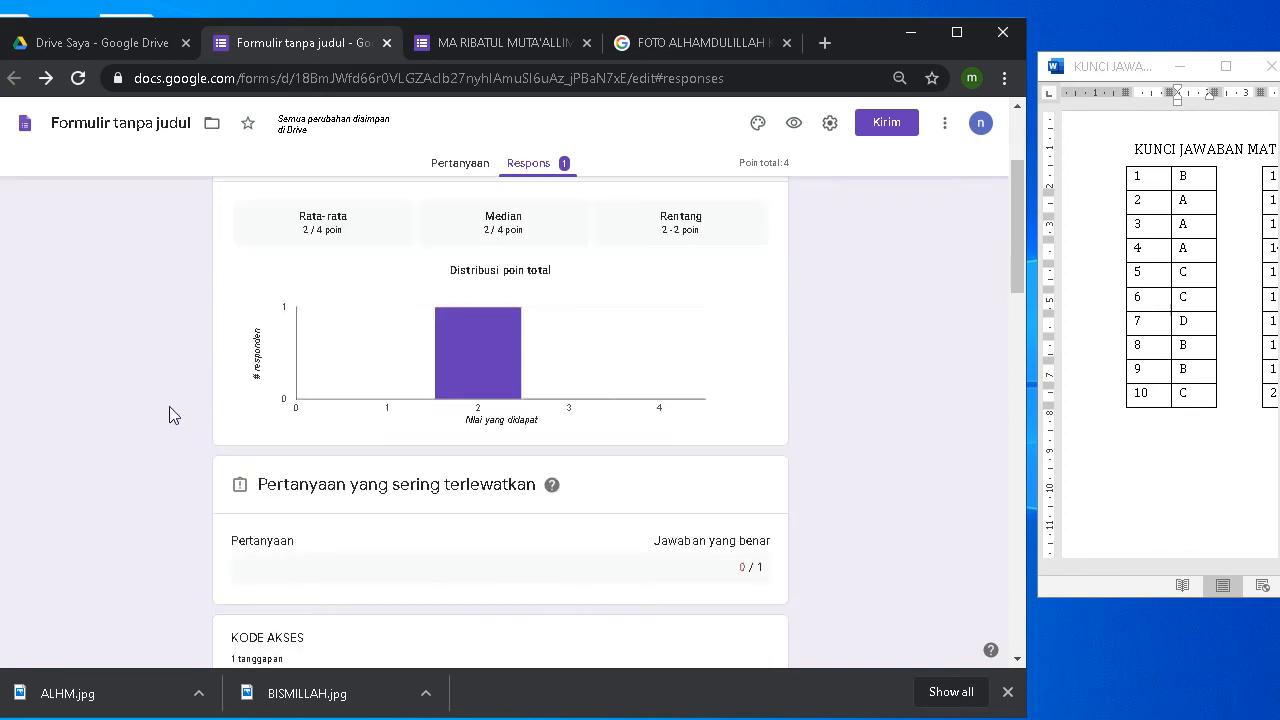
scroll(169, 406, up, 2)
click(460, 163)
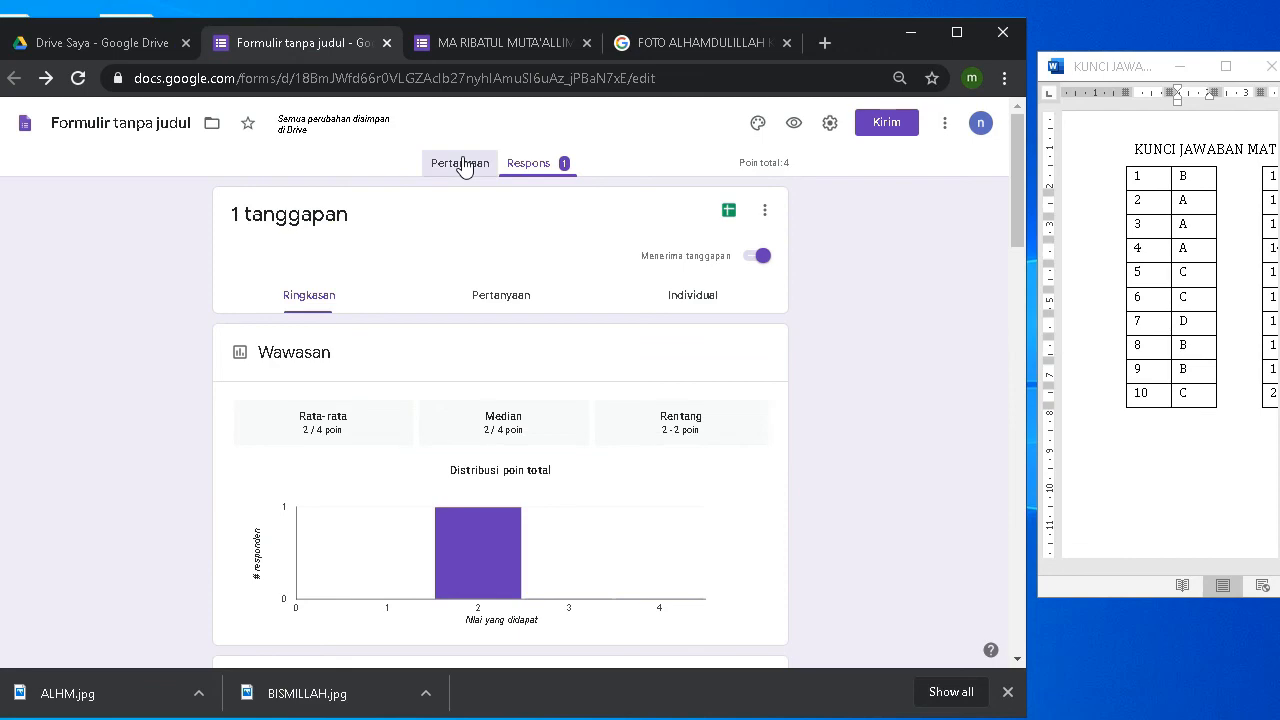
scroll(97, 360, down, 8)
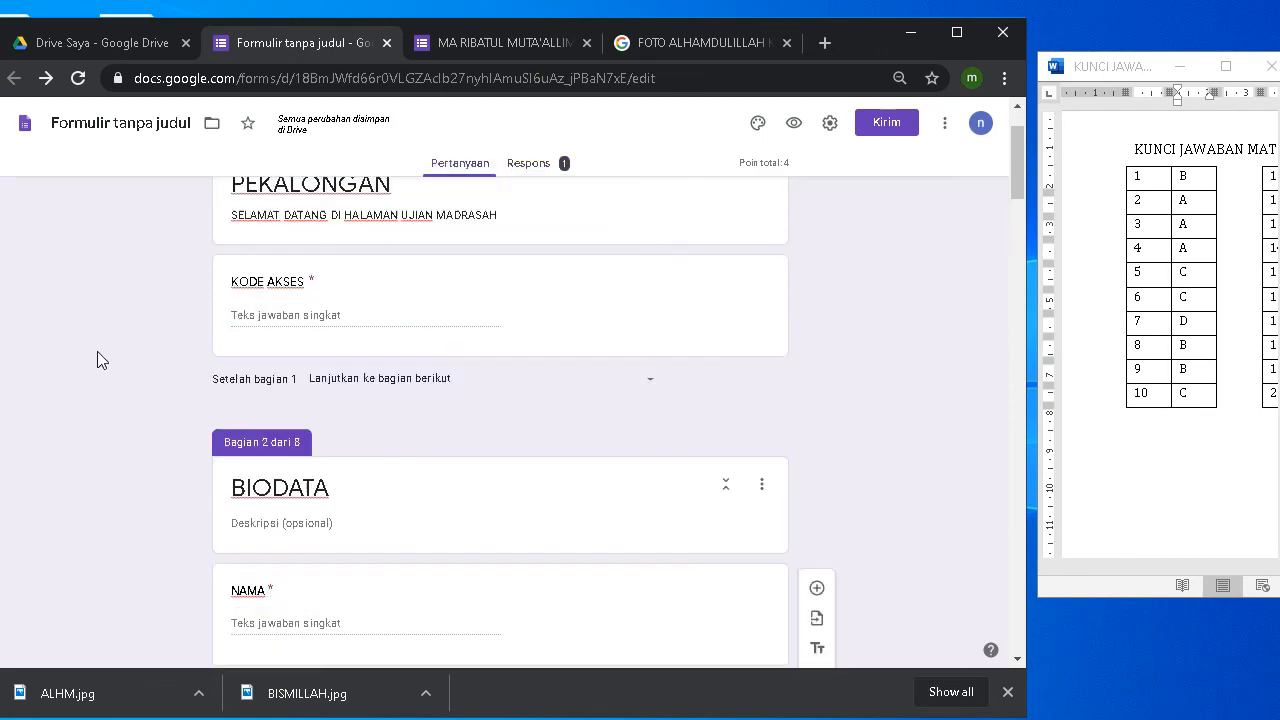
scroll(97, 368, down, 10)
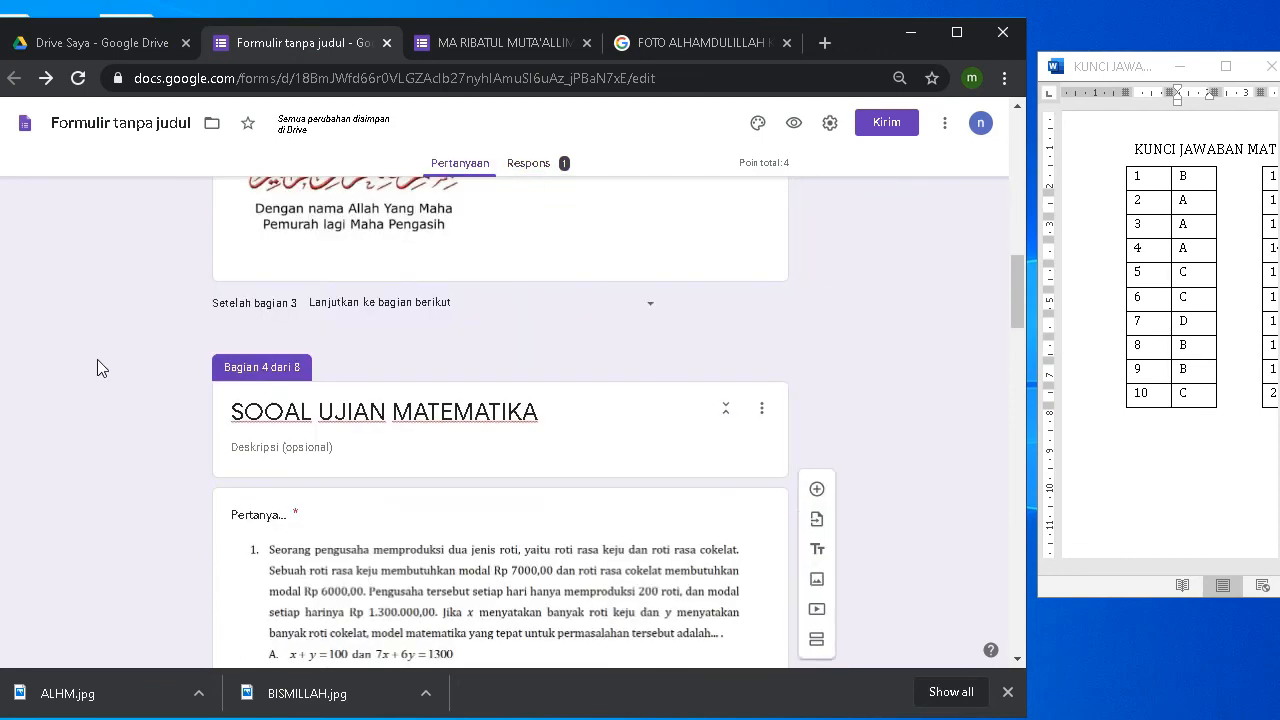
scroll(98, 364, down, 4)
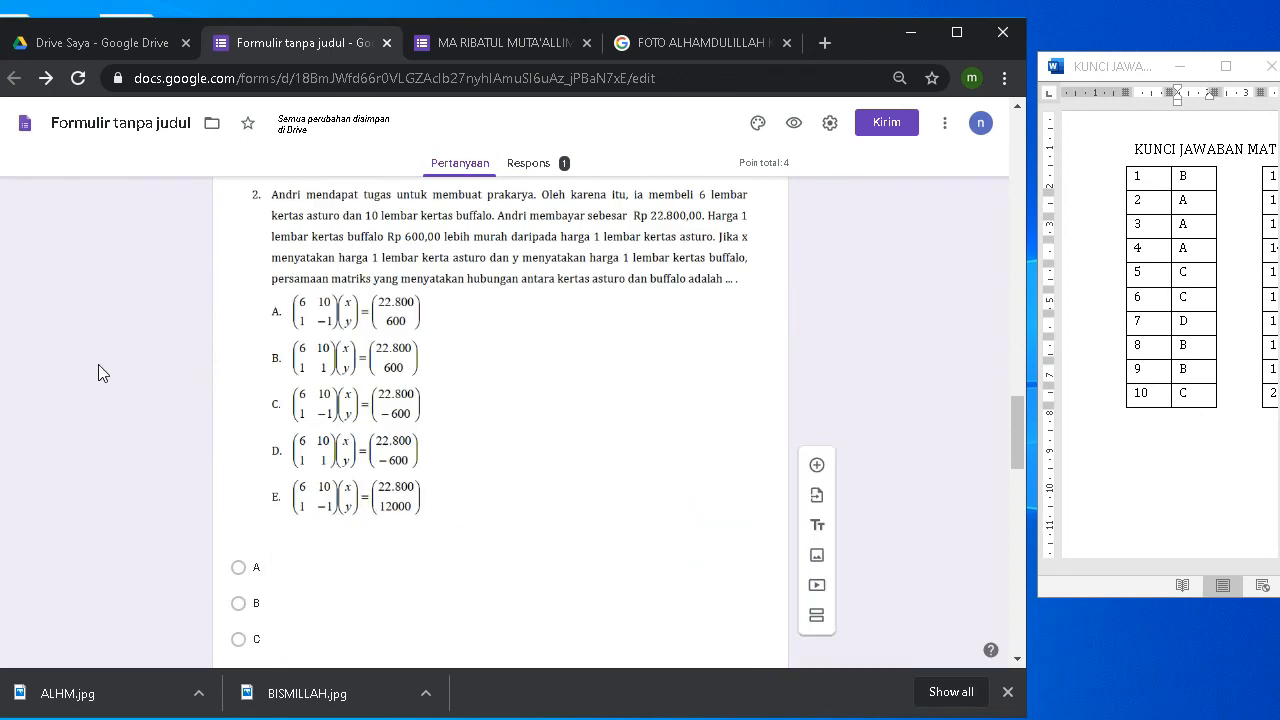
scroll(98, 364, up, 3)
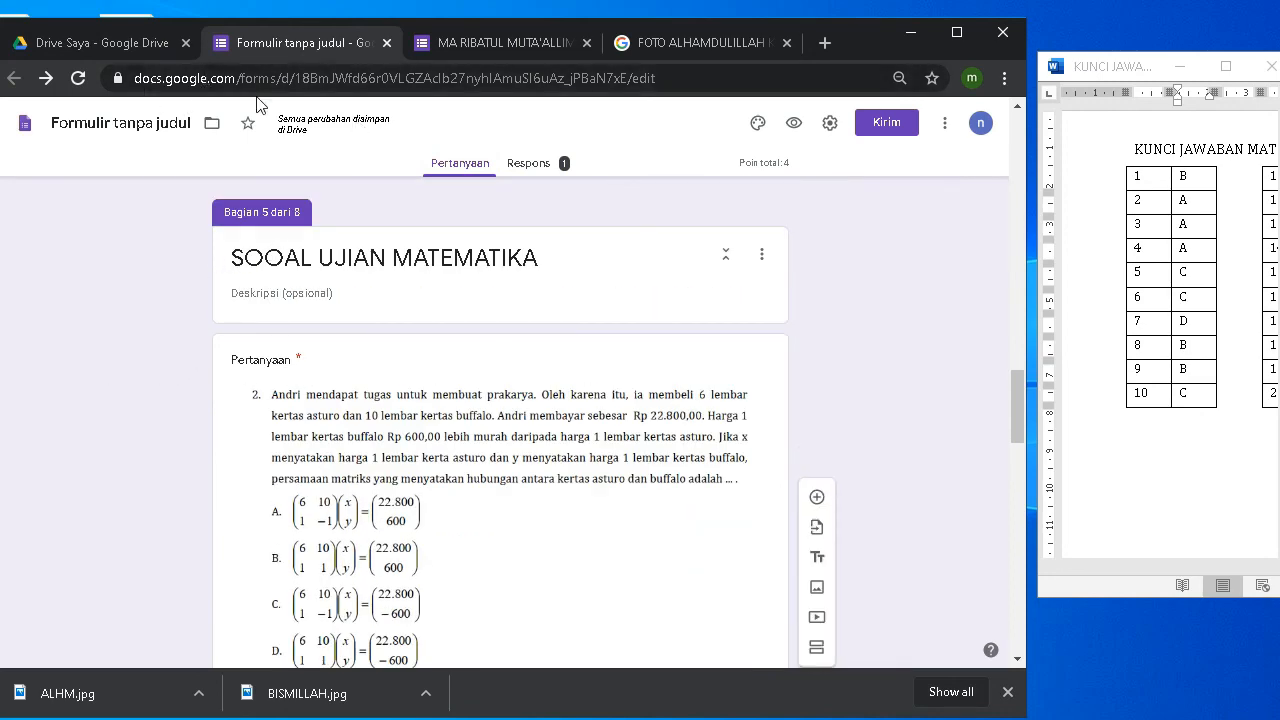
scroll(186, 311, down, 10)
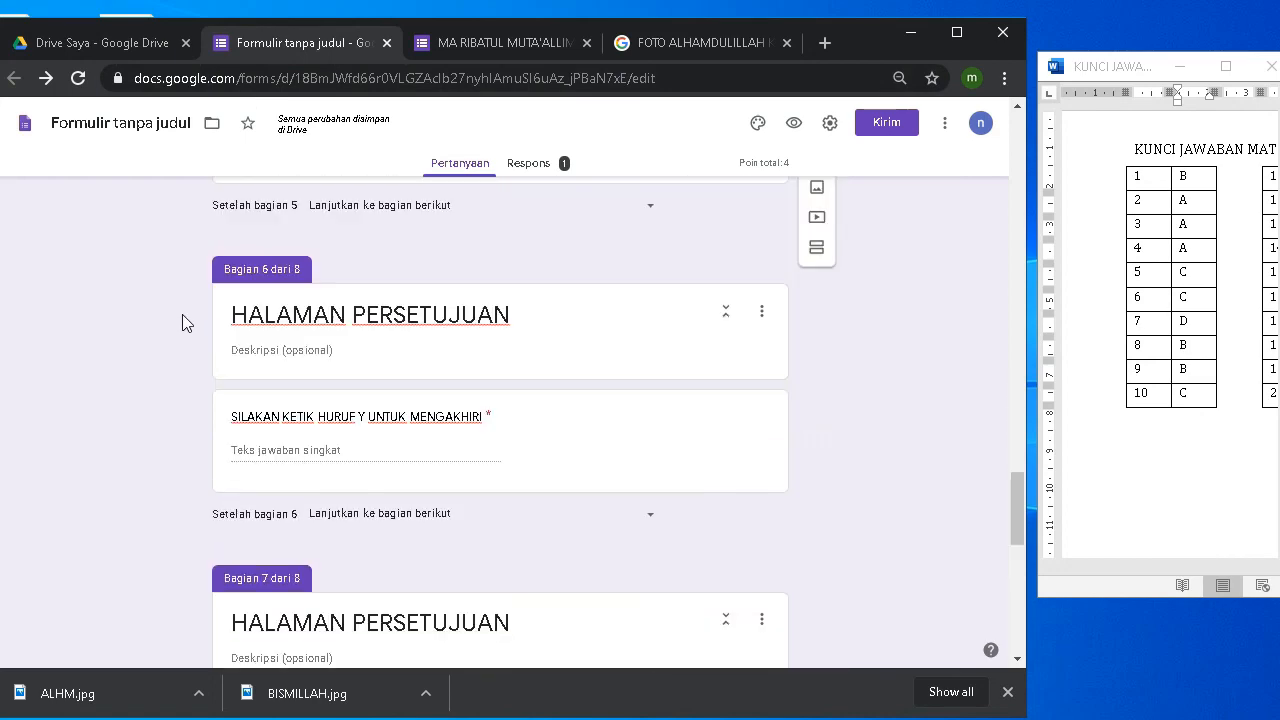
scroll(182, 314, down, 3)
scroll(182, 314, down, 3)
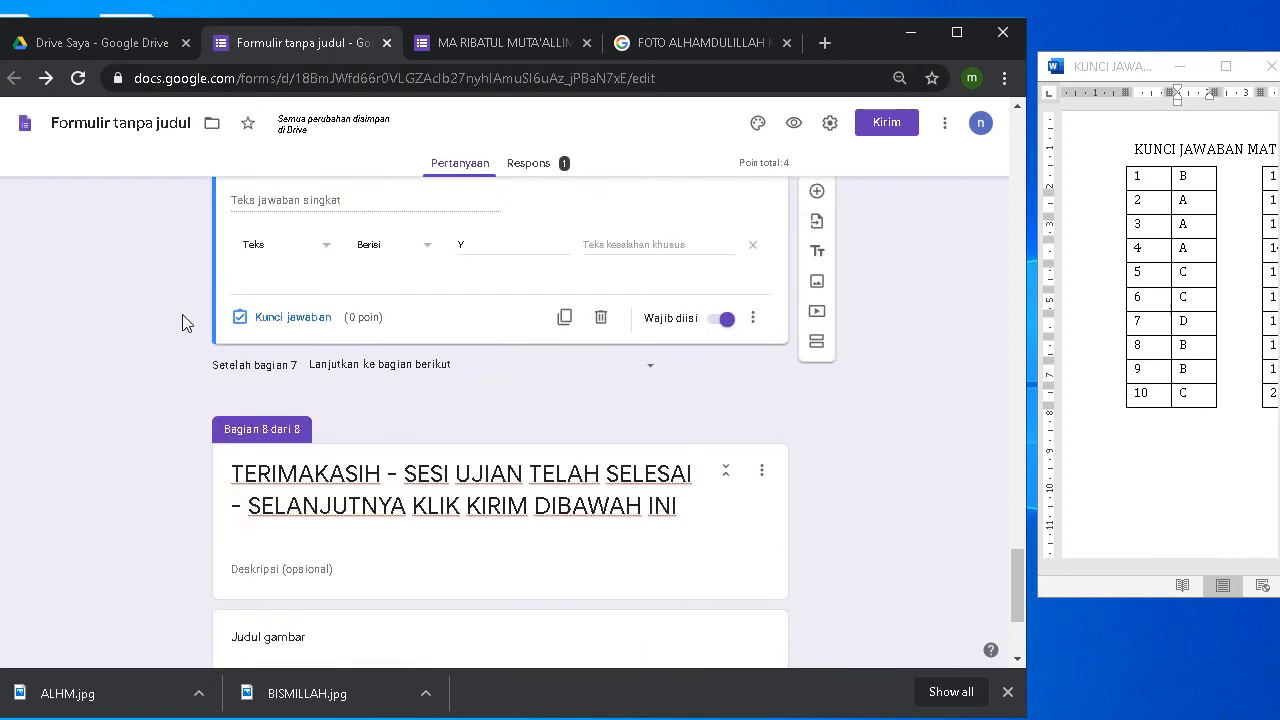
scroll(182, 314, down, 2)
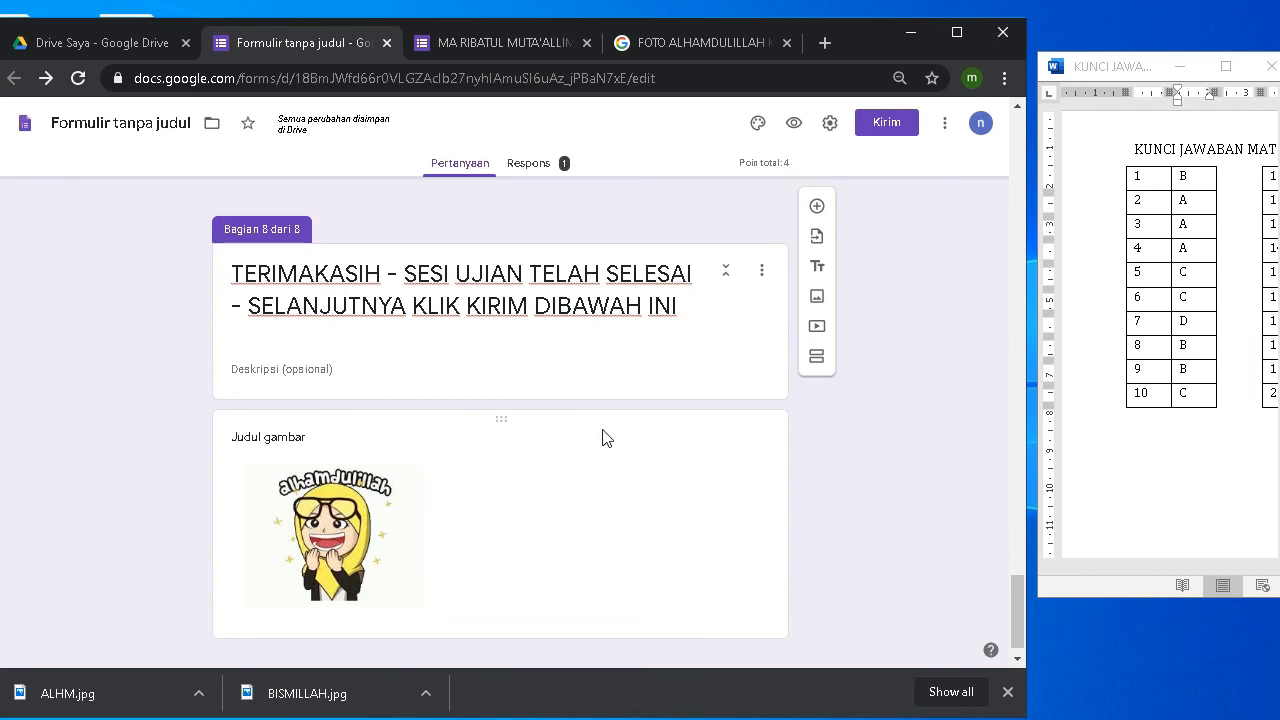